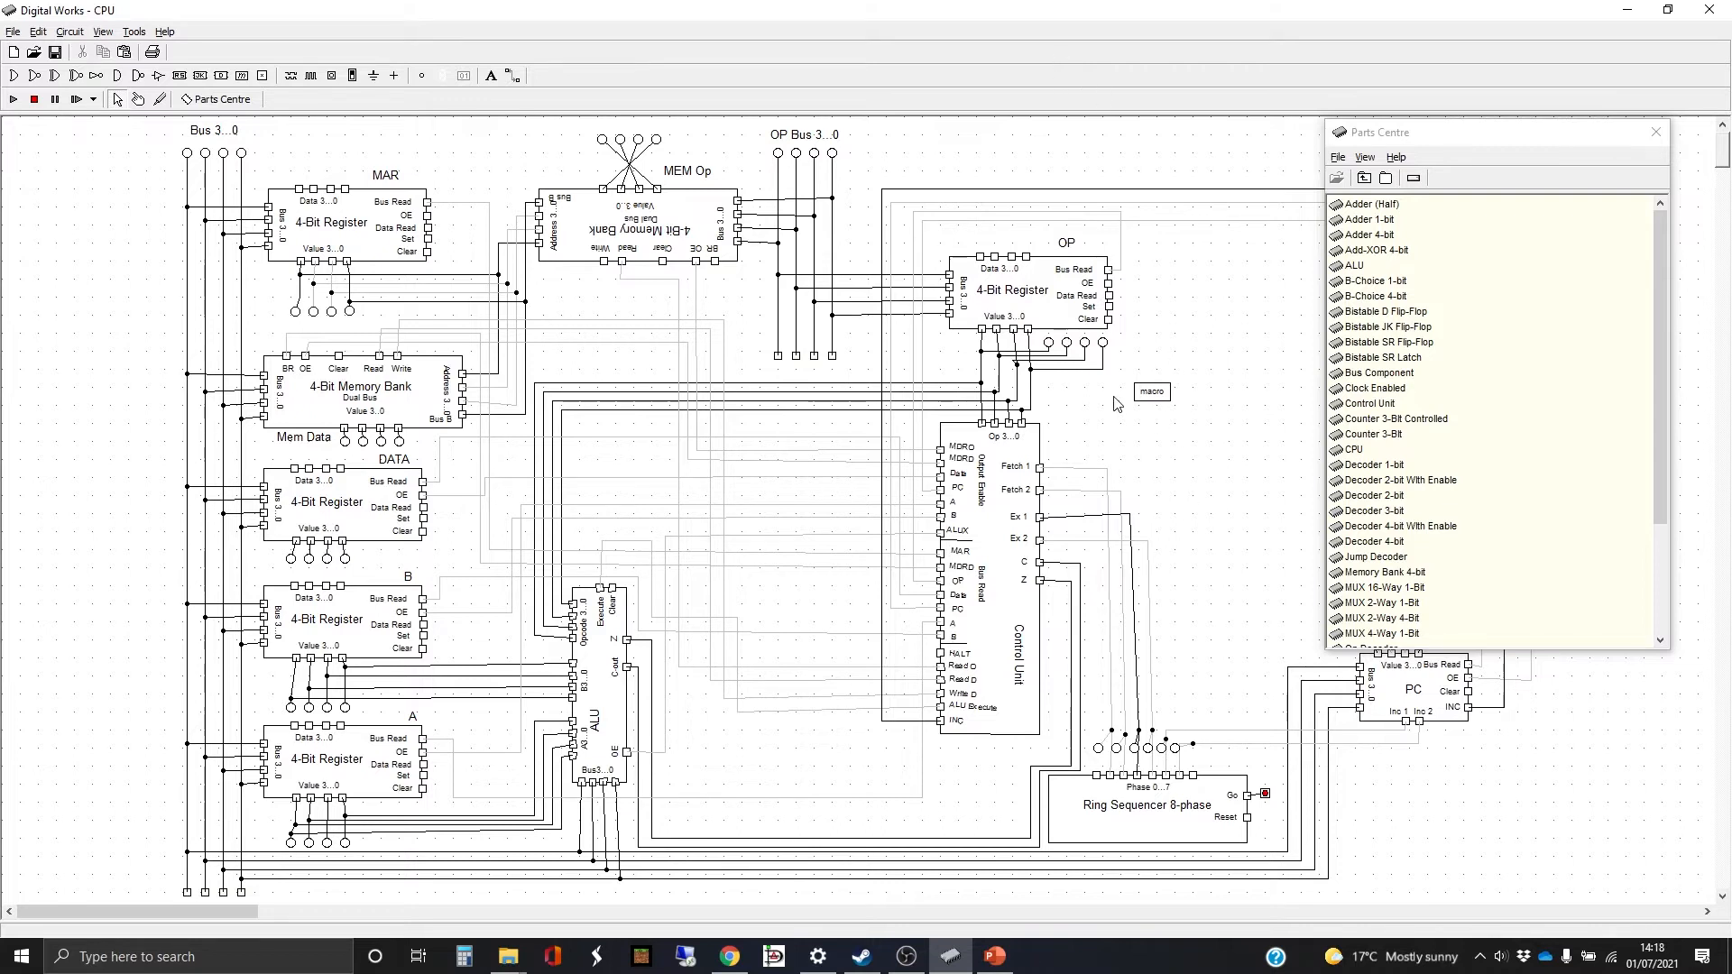
Delete the stray macro object located below the OP register.
drag(1112, 373, 1203, 451)
key(Delete)
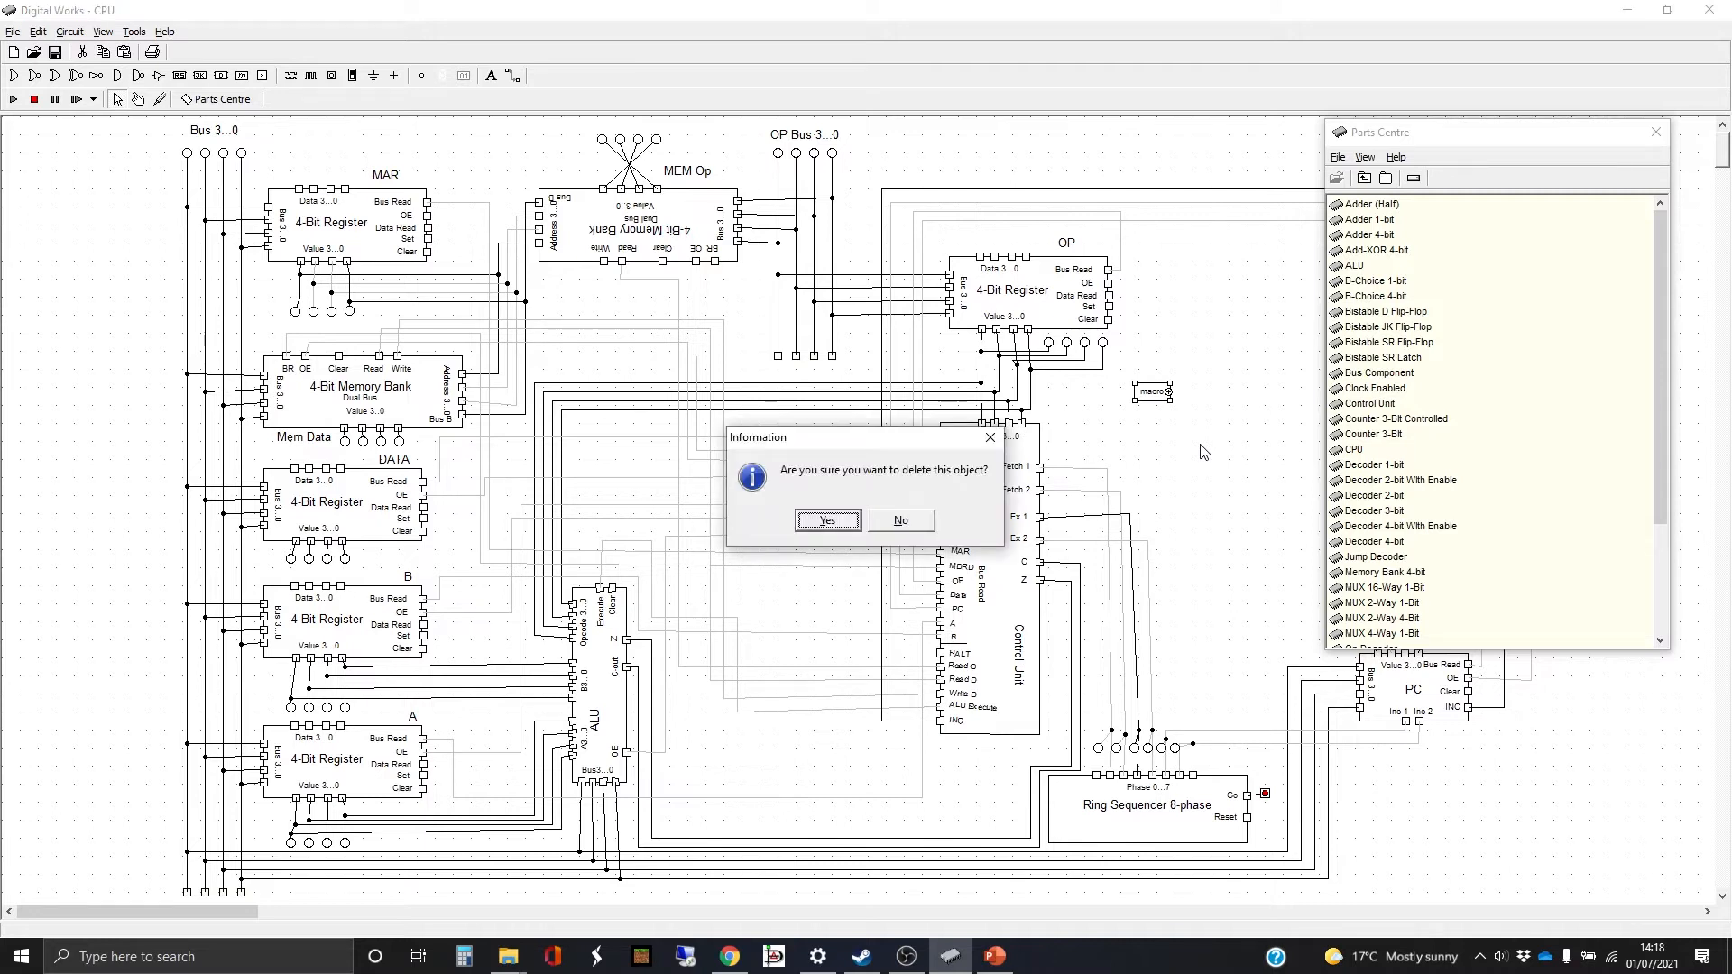
click(831, 521)
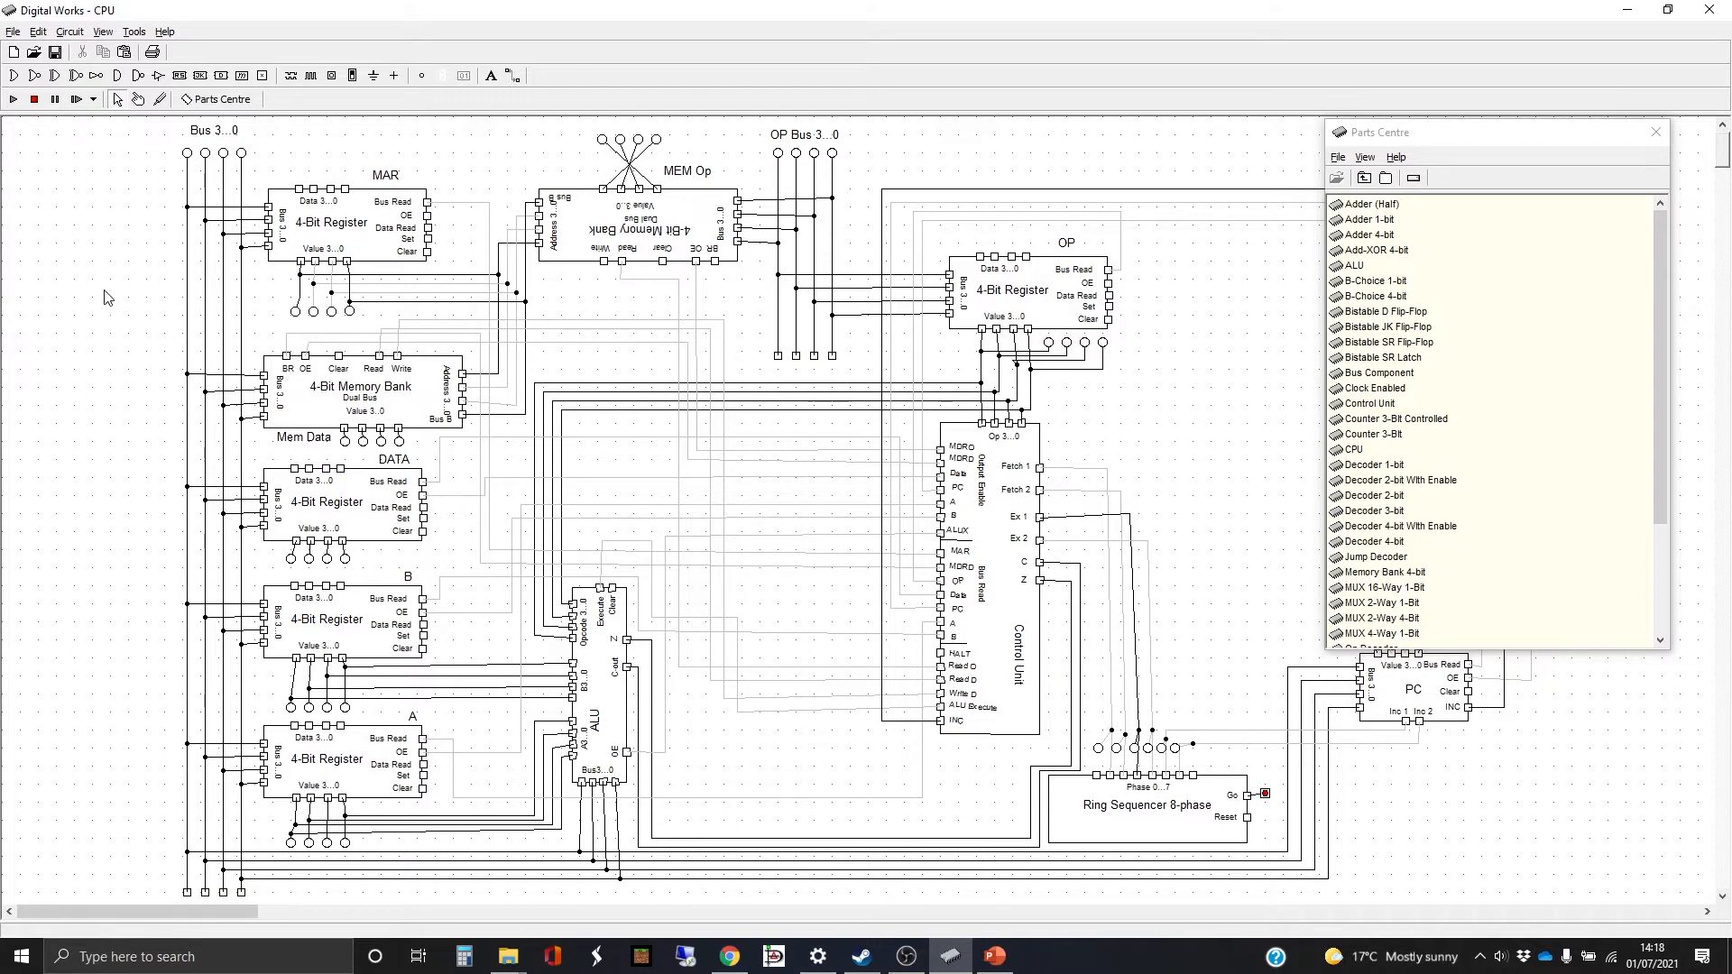
Open the Template Editor and delete the eight phase pins along the upper edge of the Ring Sequencer template.
click(143, 33)
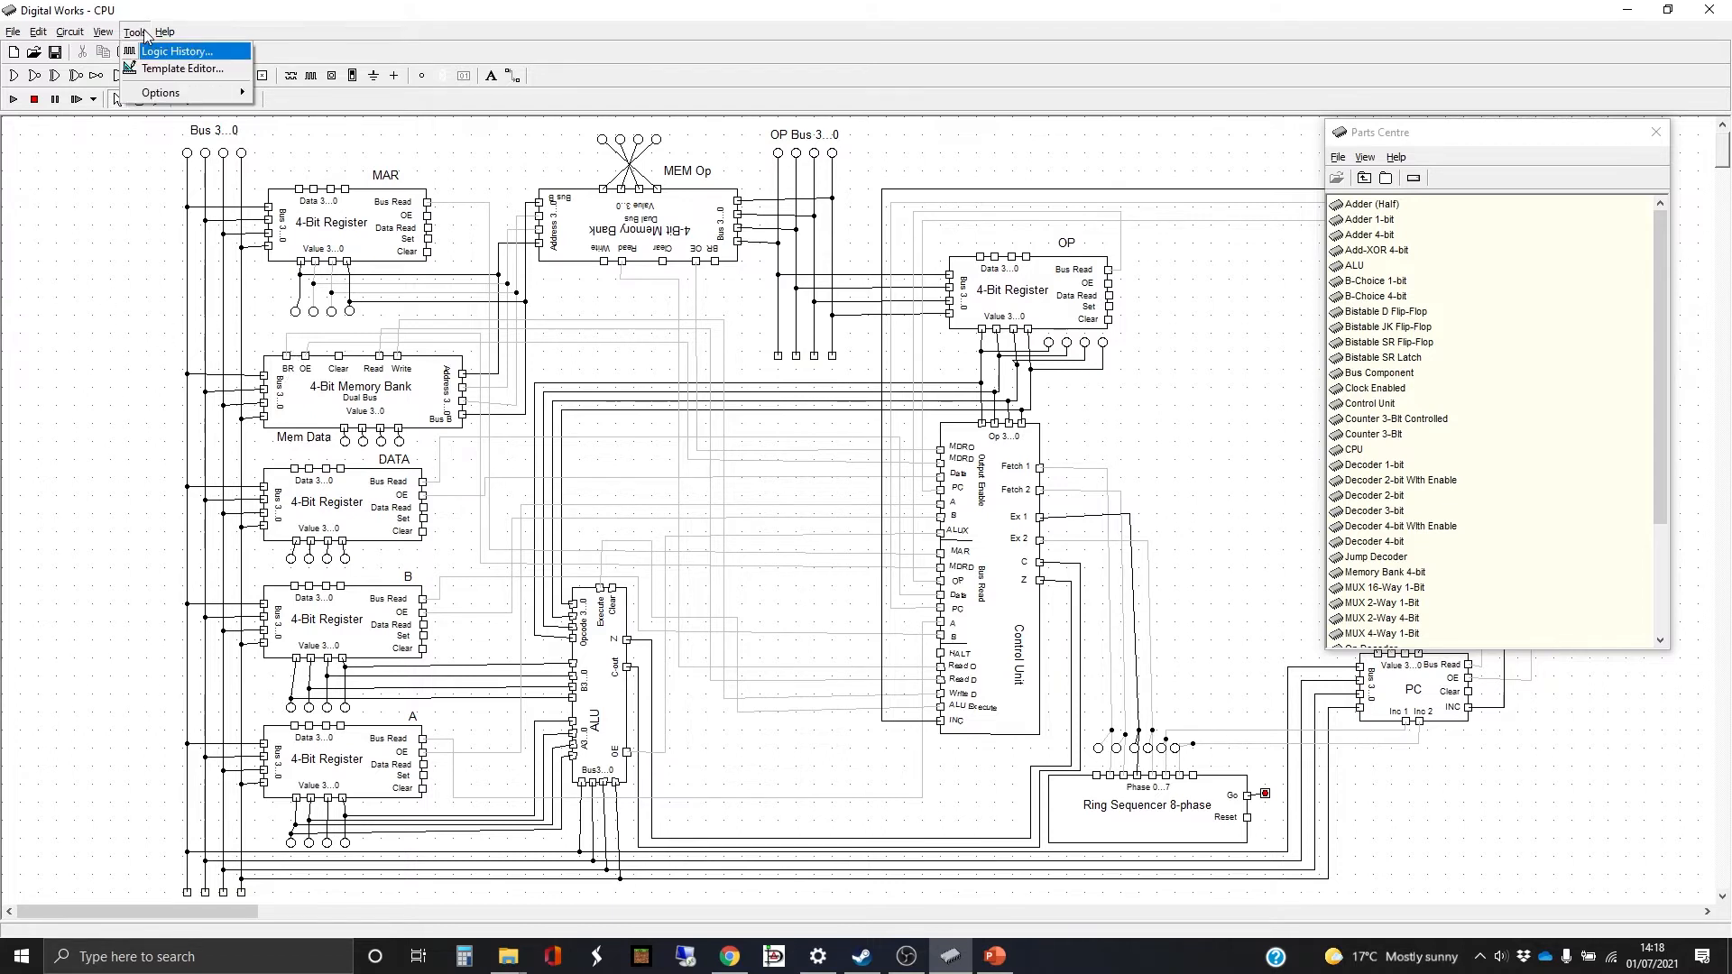
click(176, 75)
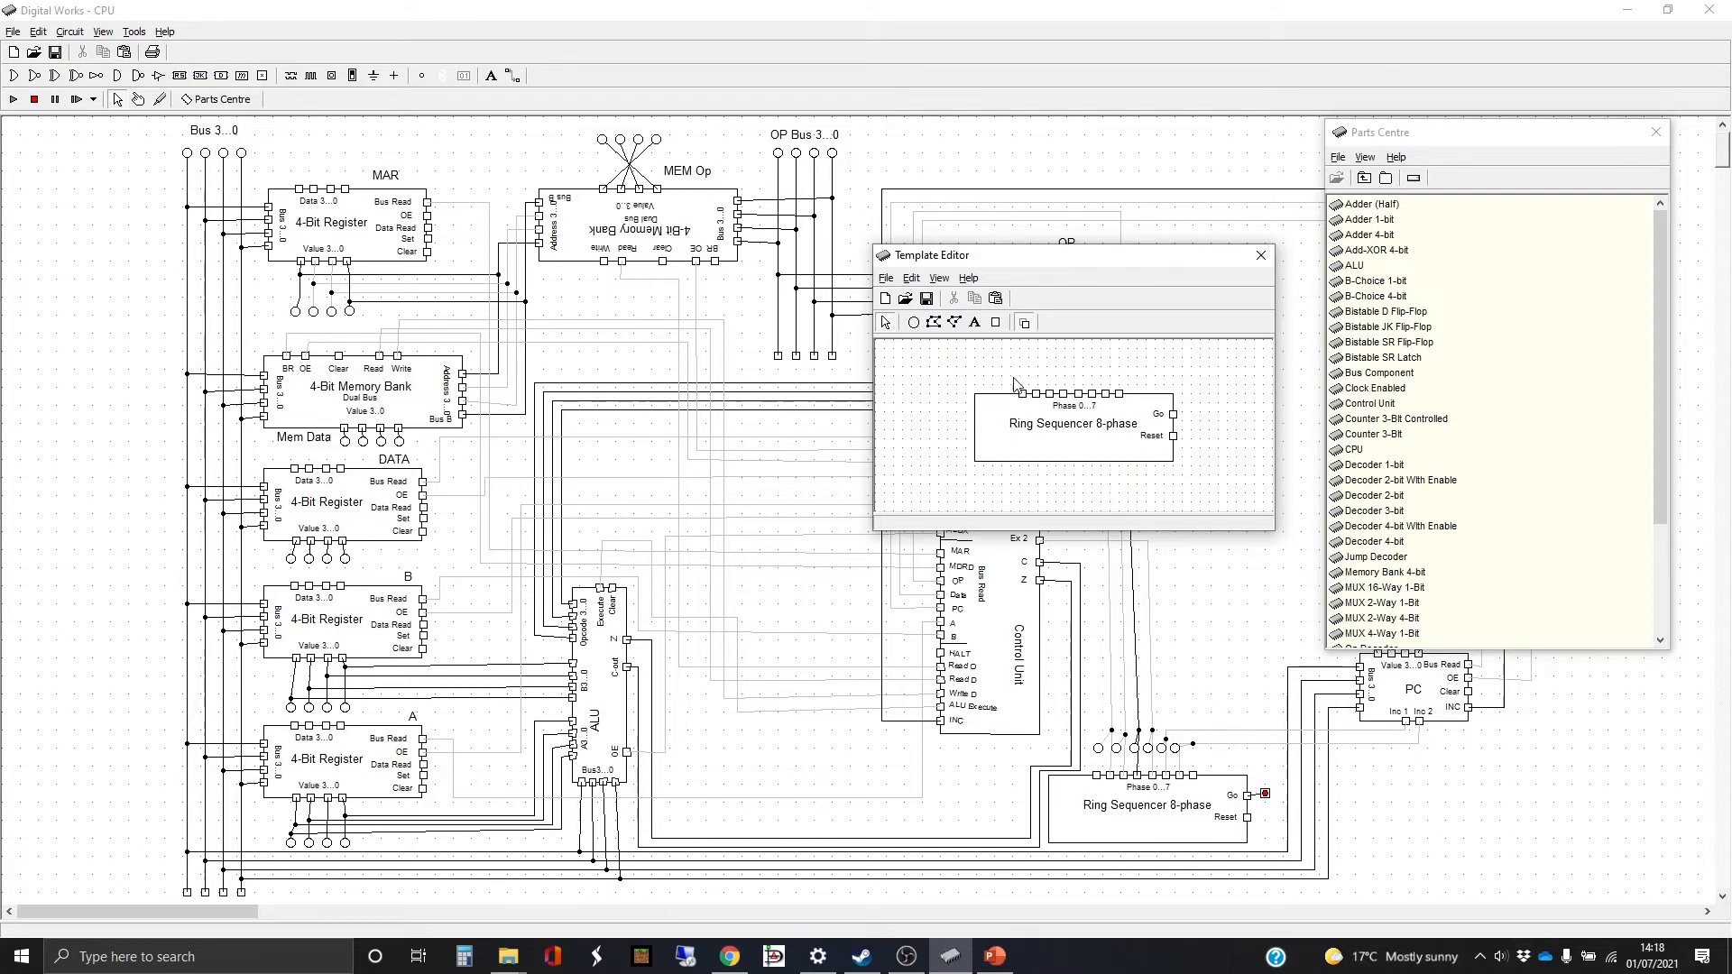
drag(993, 366, 1147, 413)
key(Delete)
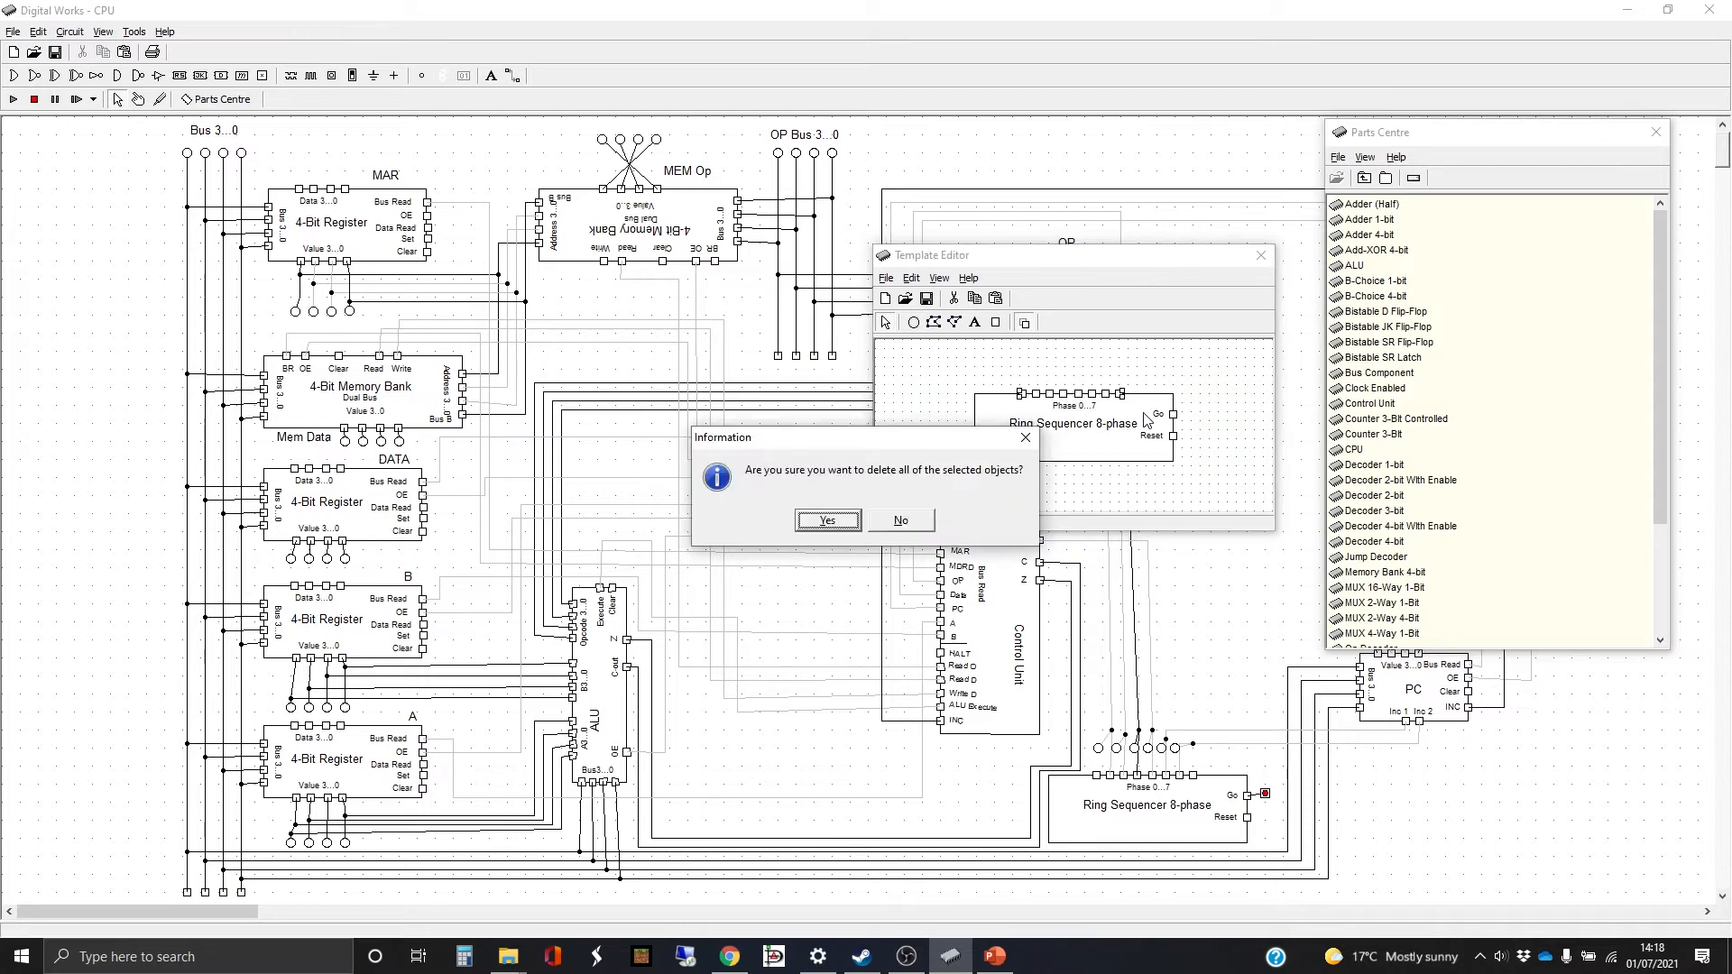
click(827, 520)
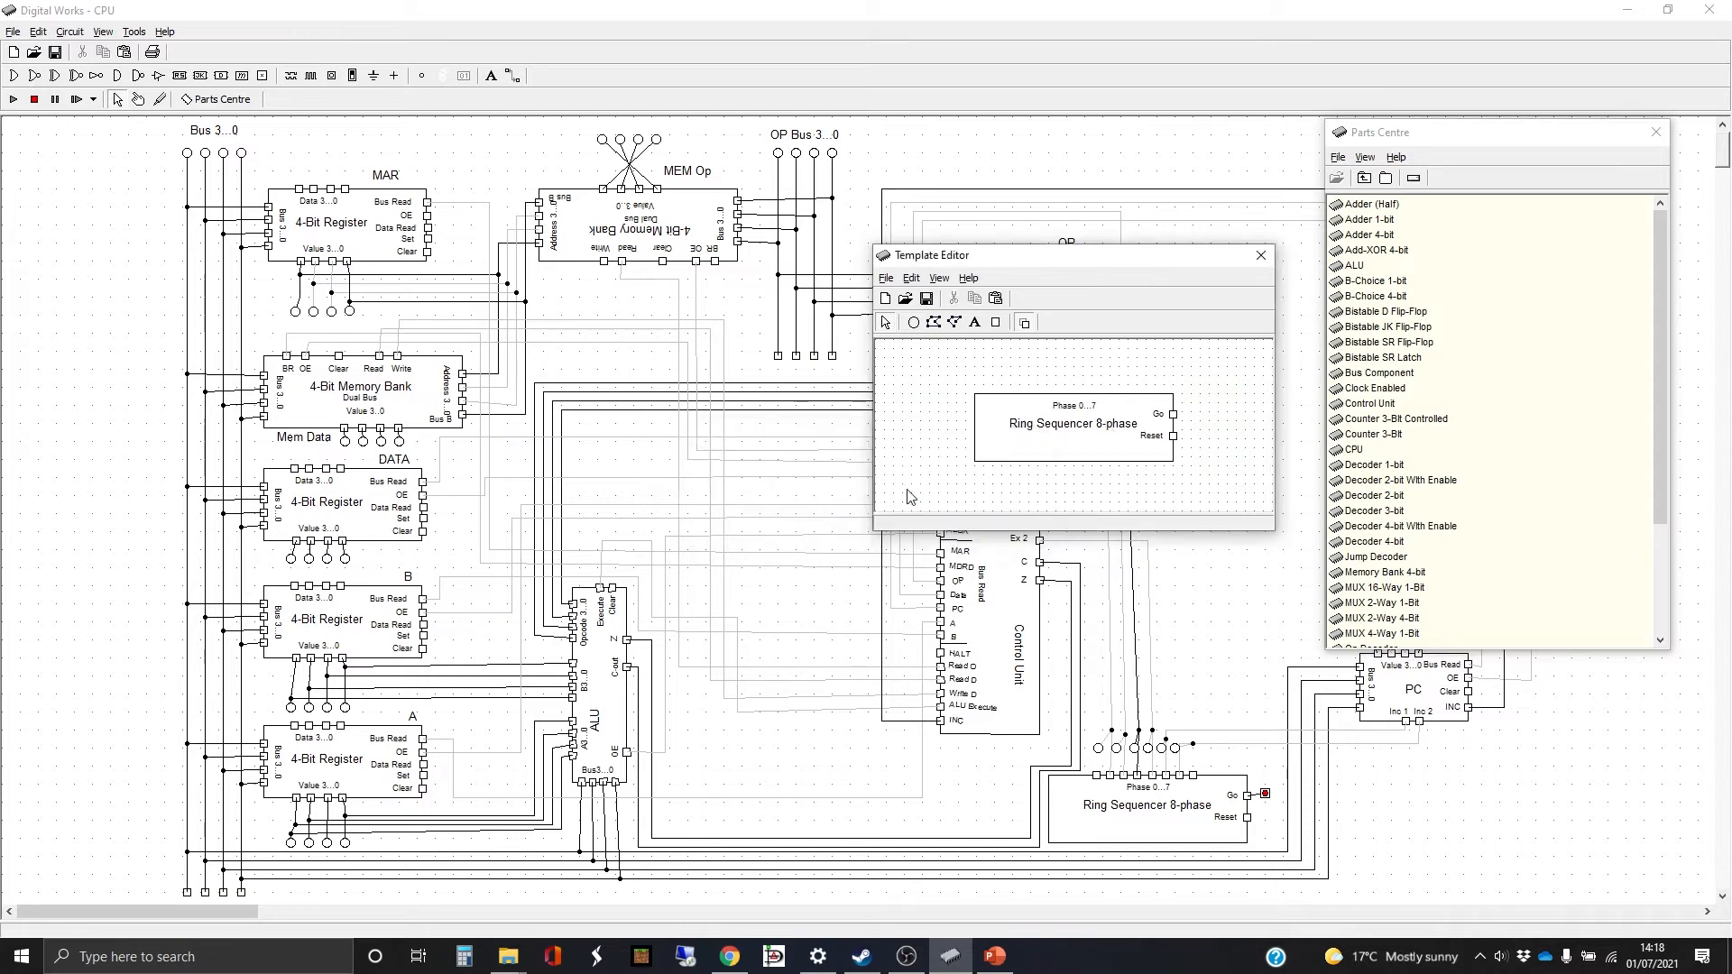
Delete the "Phase 0...7" label and the Go and Reset pins with their labels from the template.
click(1071, 413)
key(Delete)
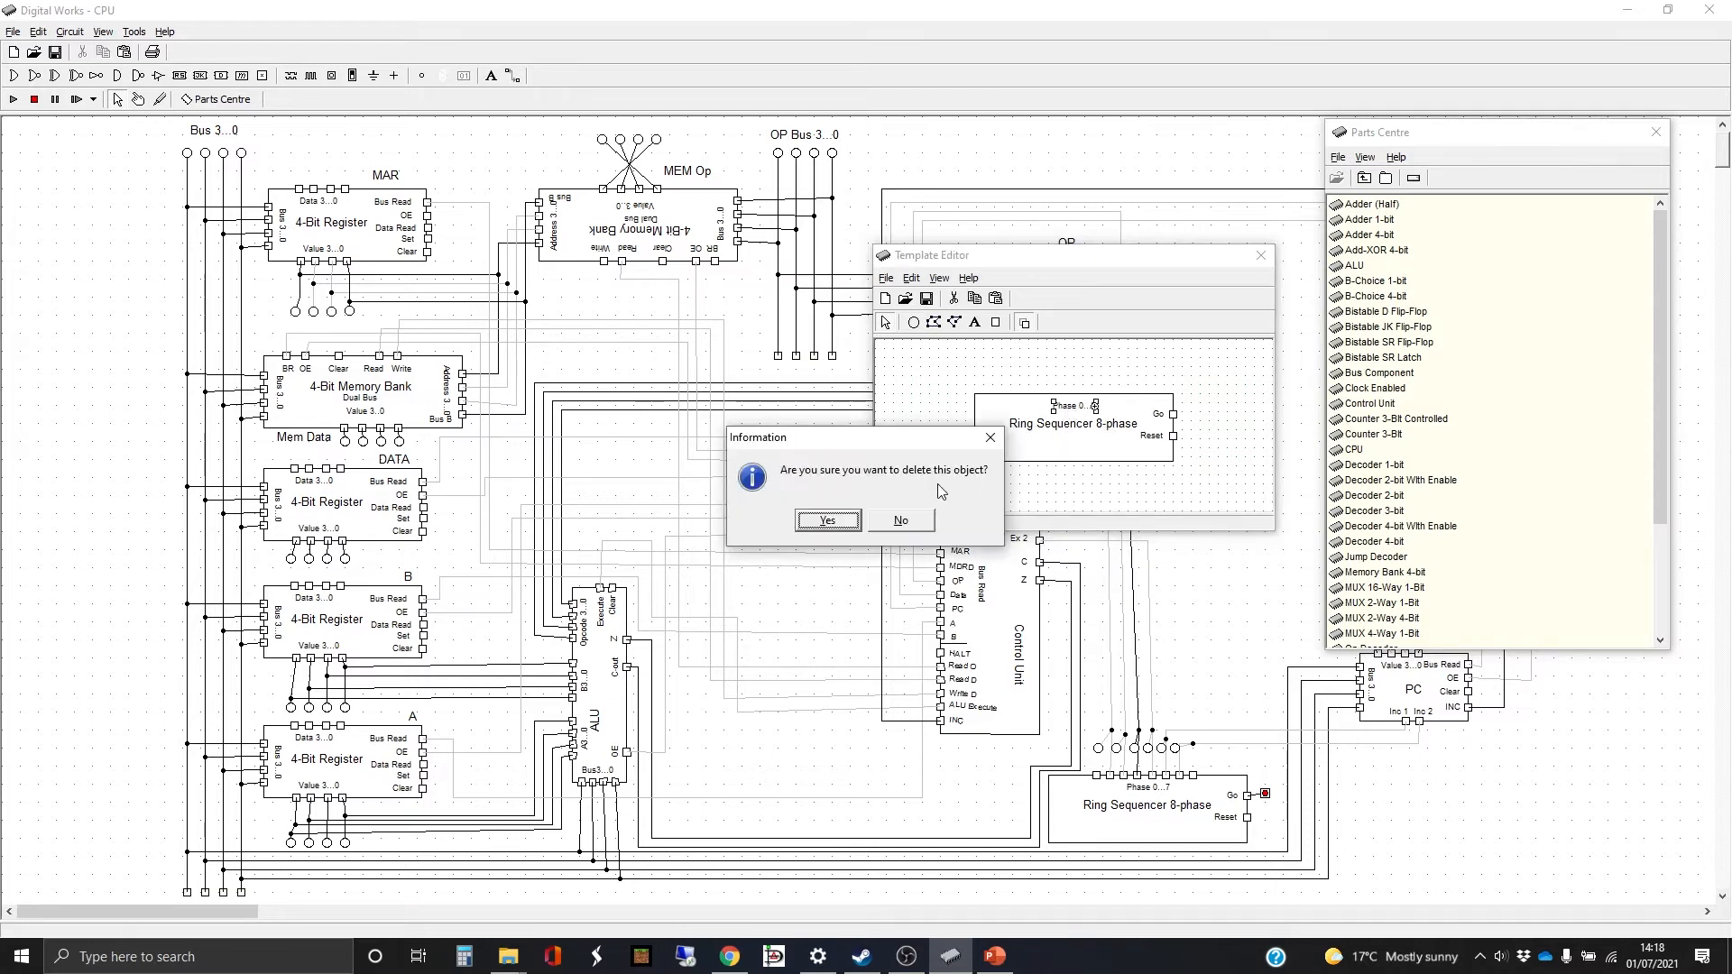
click(825, 520)
drag(1222, 465, 1121, 388)
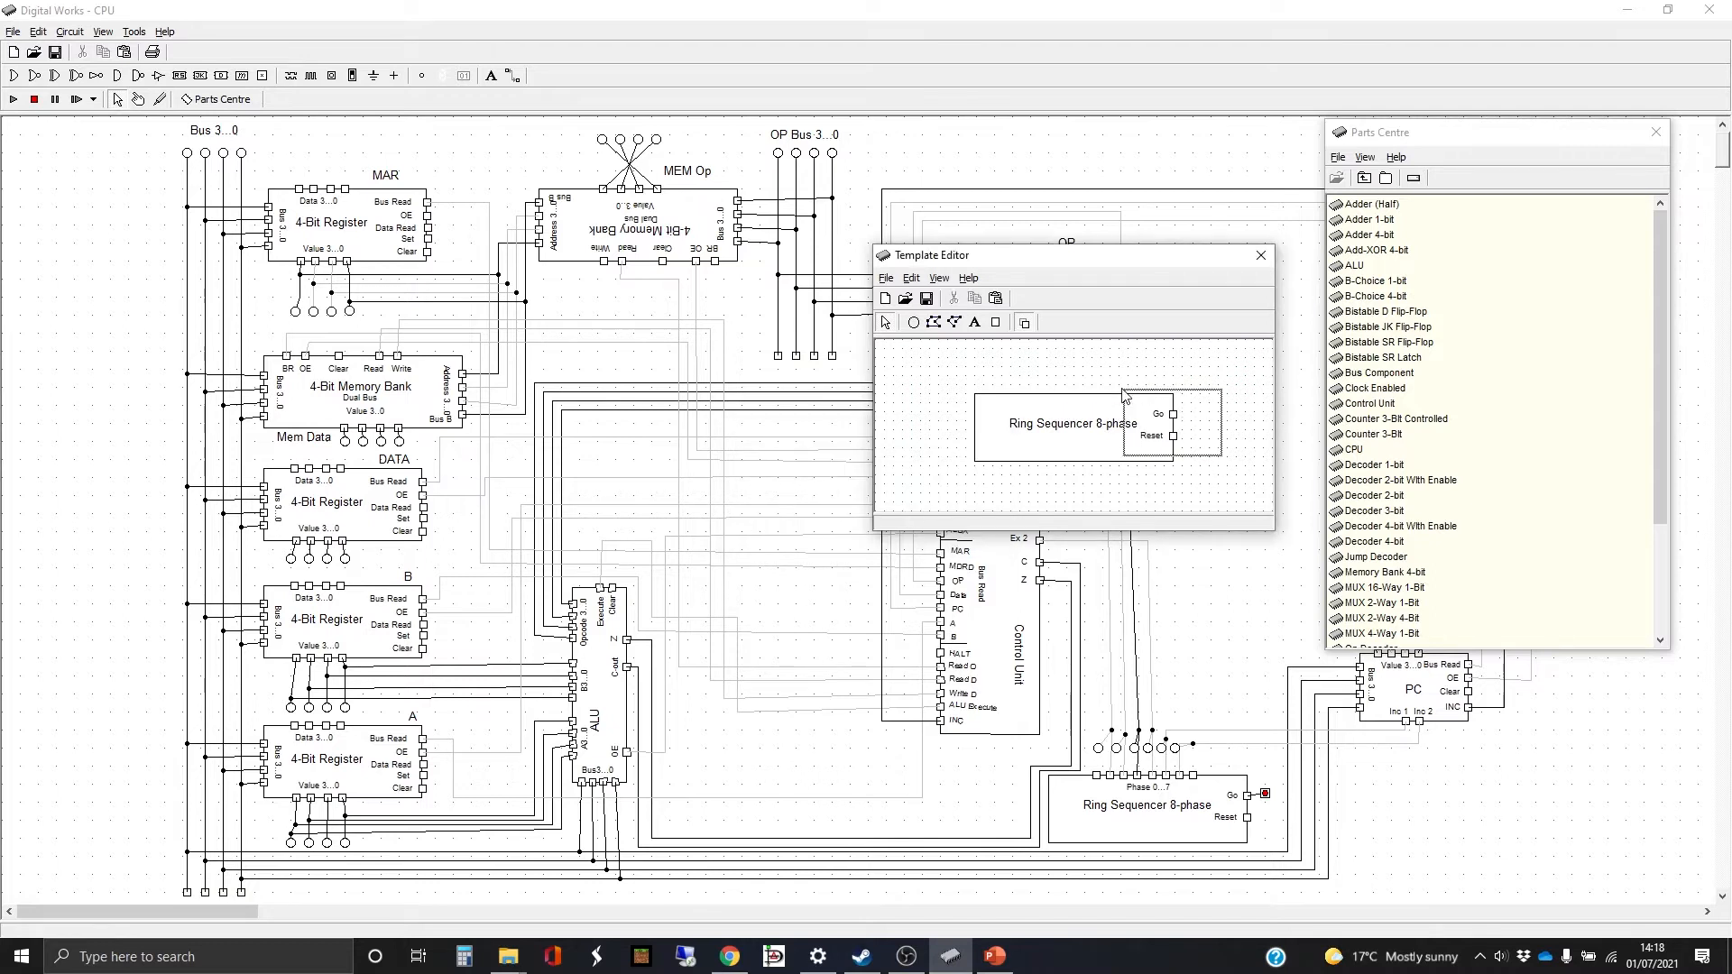
key(Delete)
click(825, 521)
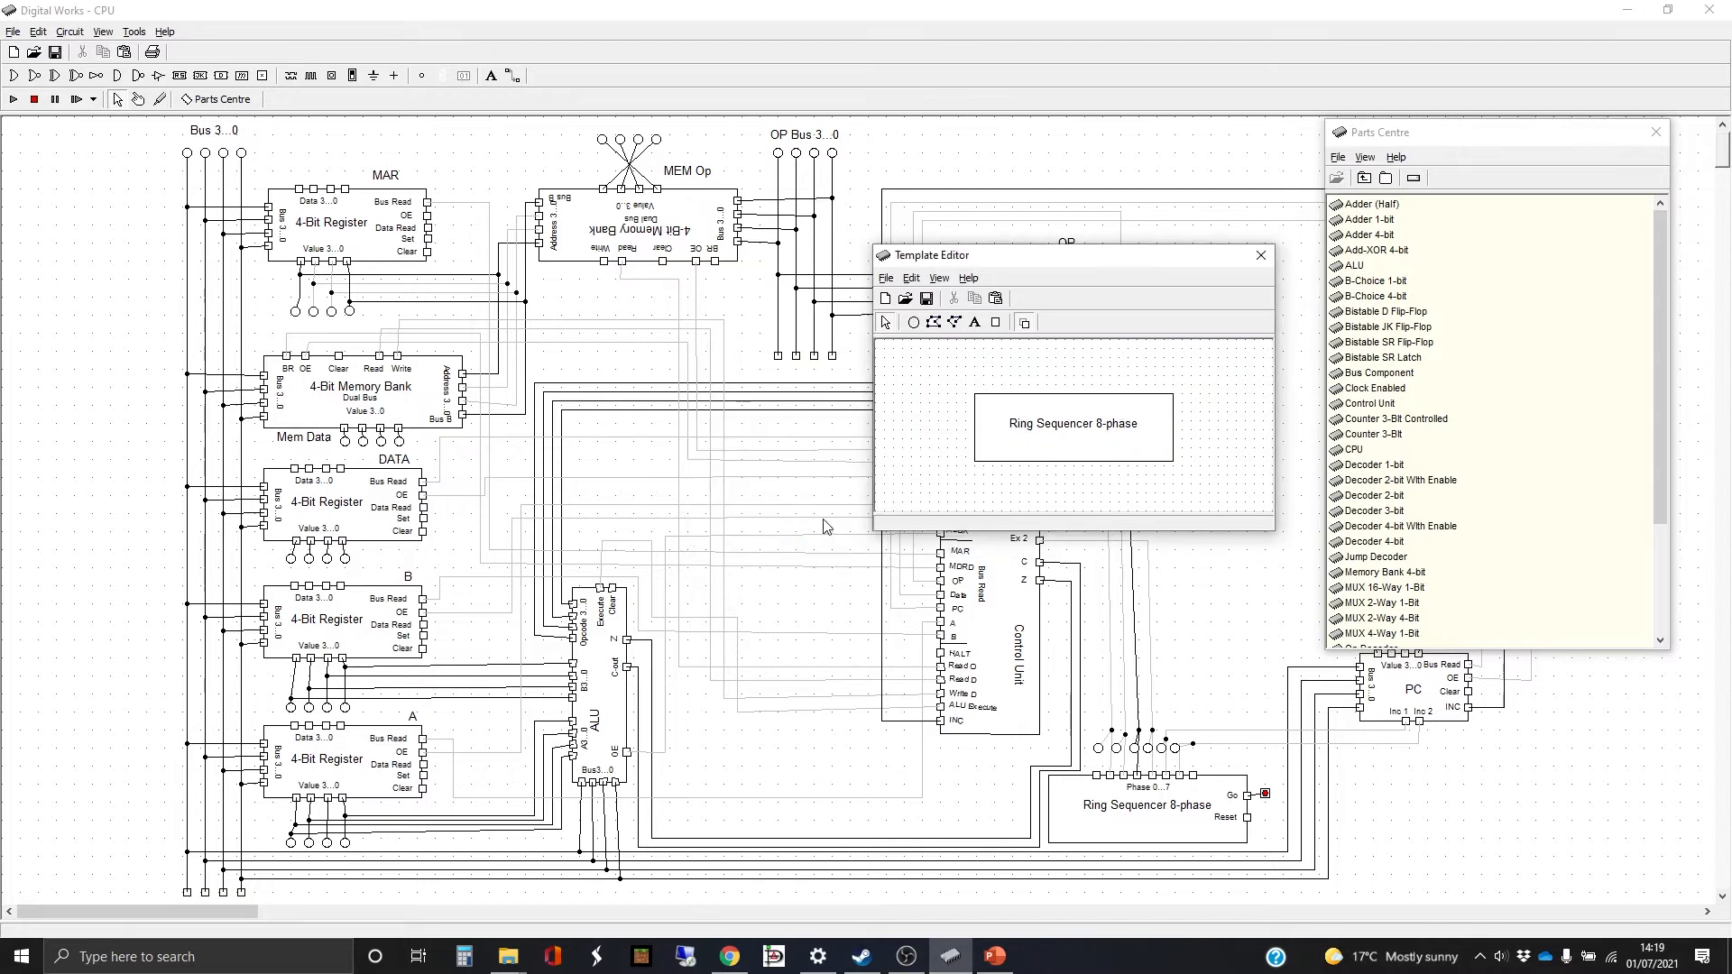
Change the template's "Ring Sequencer 8-phase" annotation to "CPU KF4010".
click(1077, 429)
right_click(1076, 431)
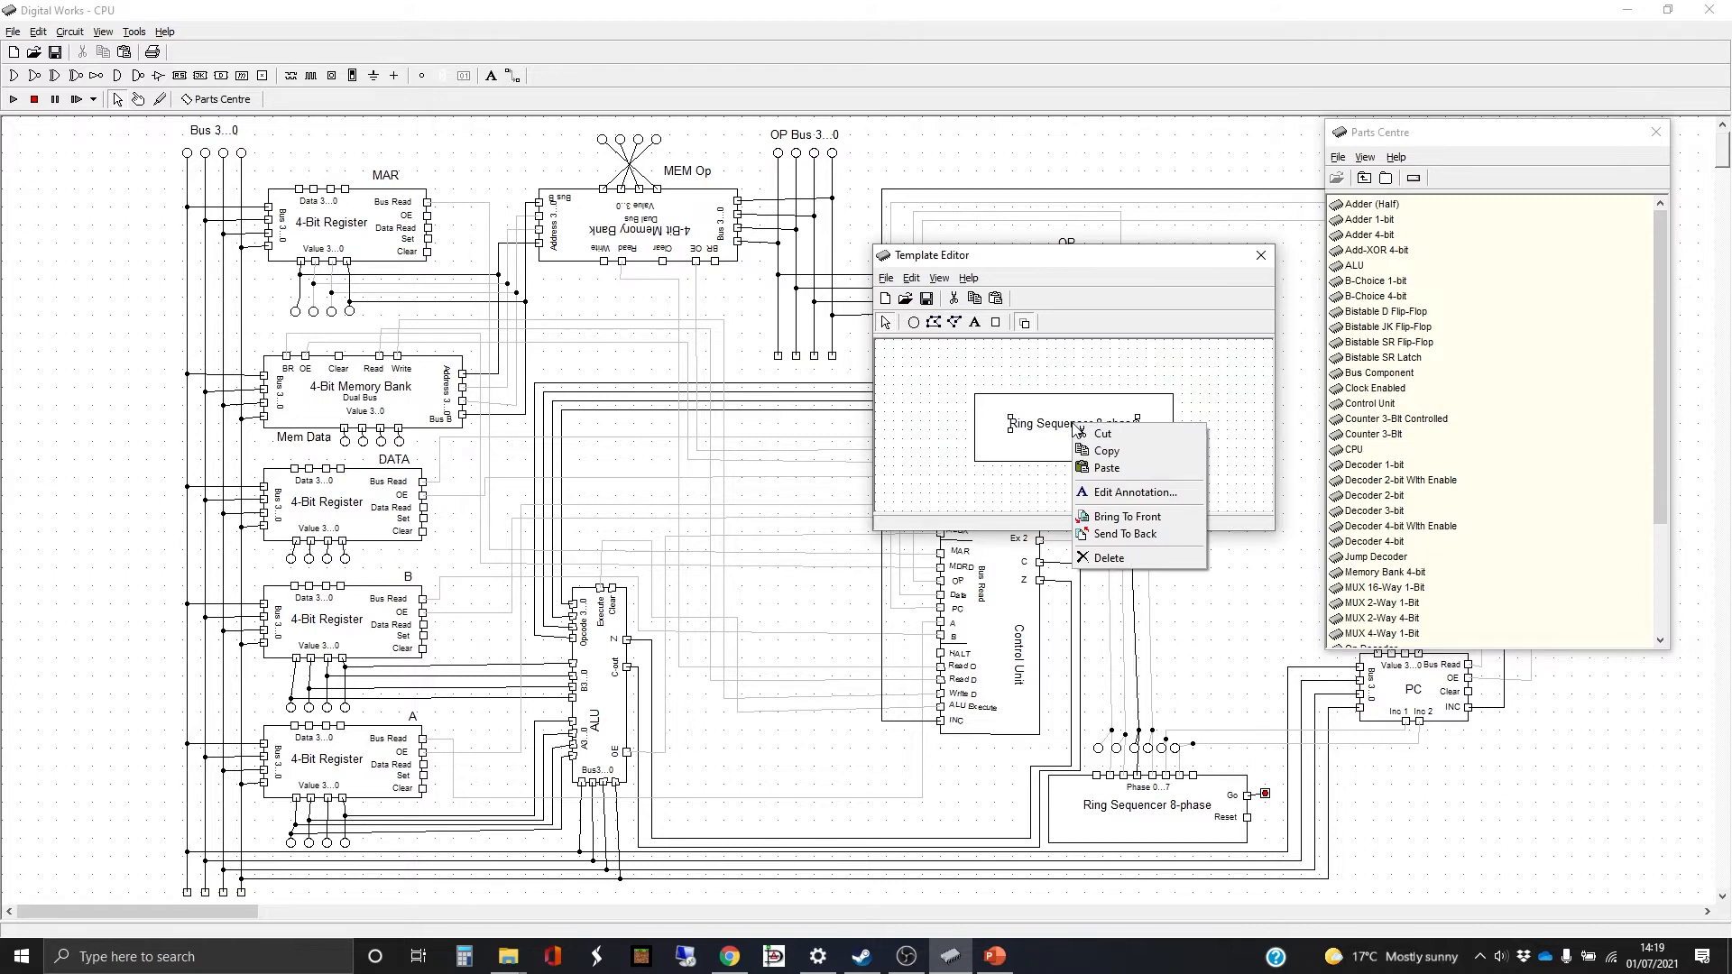
click(1149, 498)
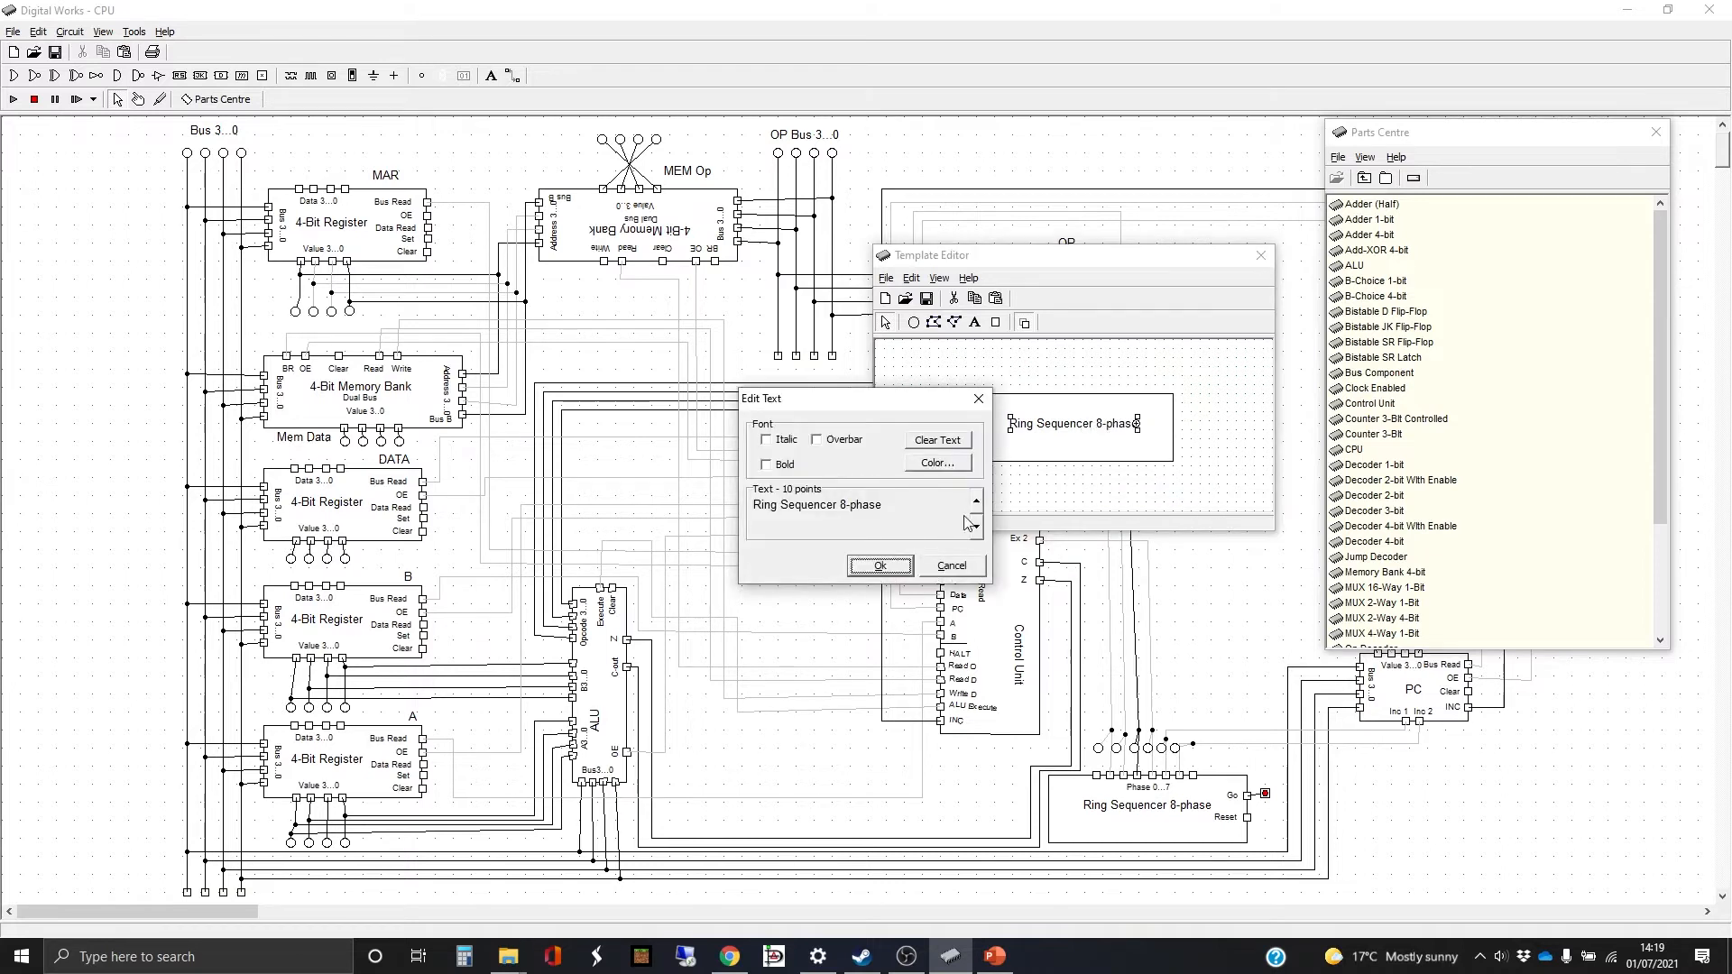
drag(942, 527, 751, 507)
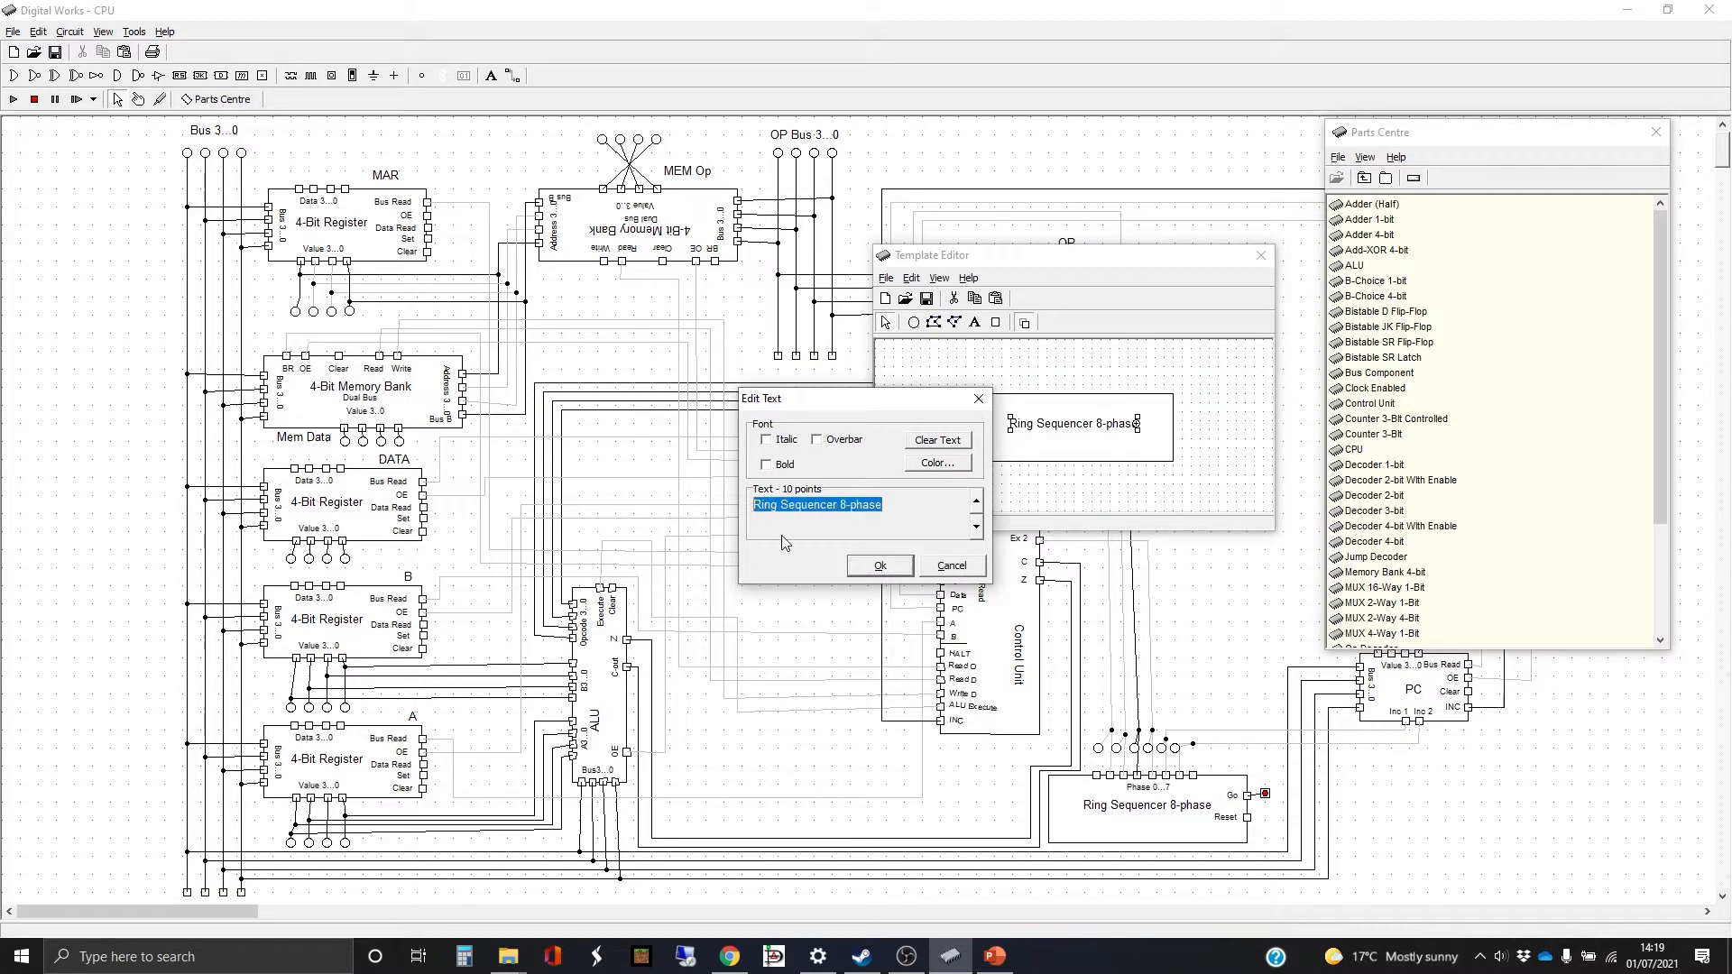
text(CPU)
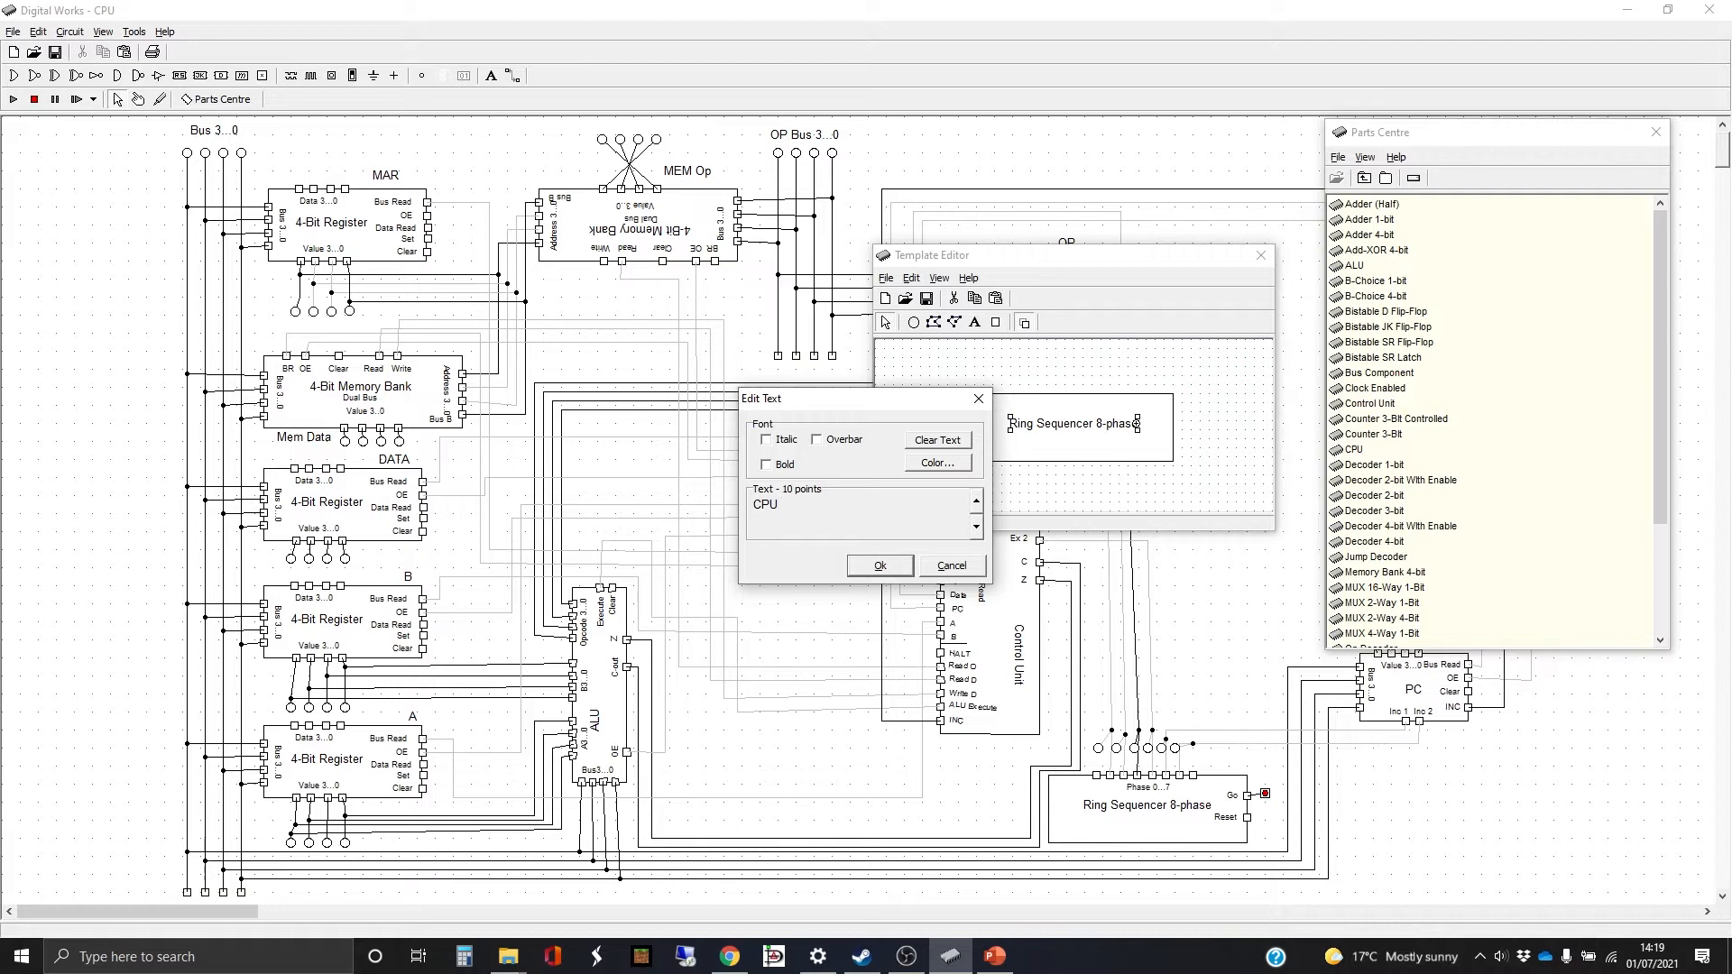
text(KF)
text(4)
text(010)
click(881, 566)
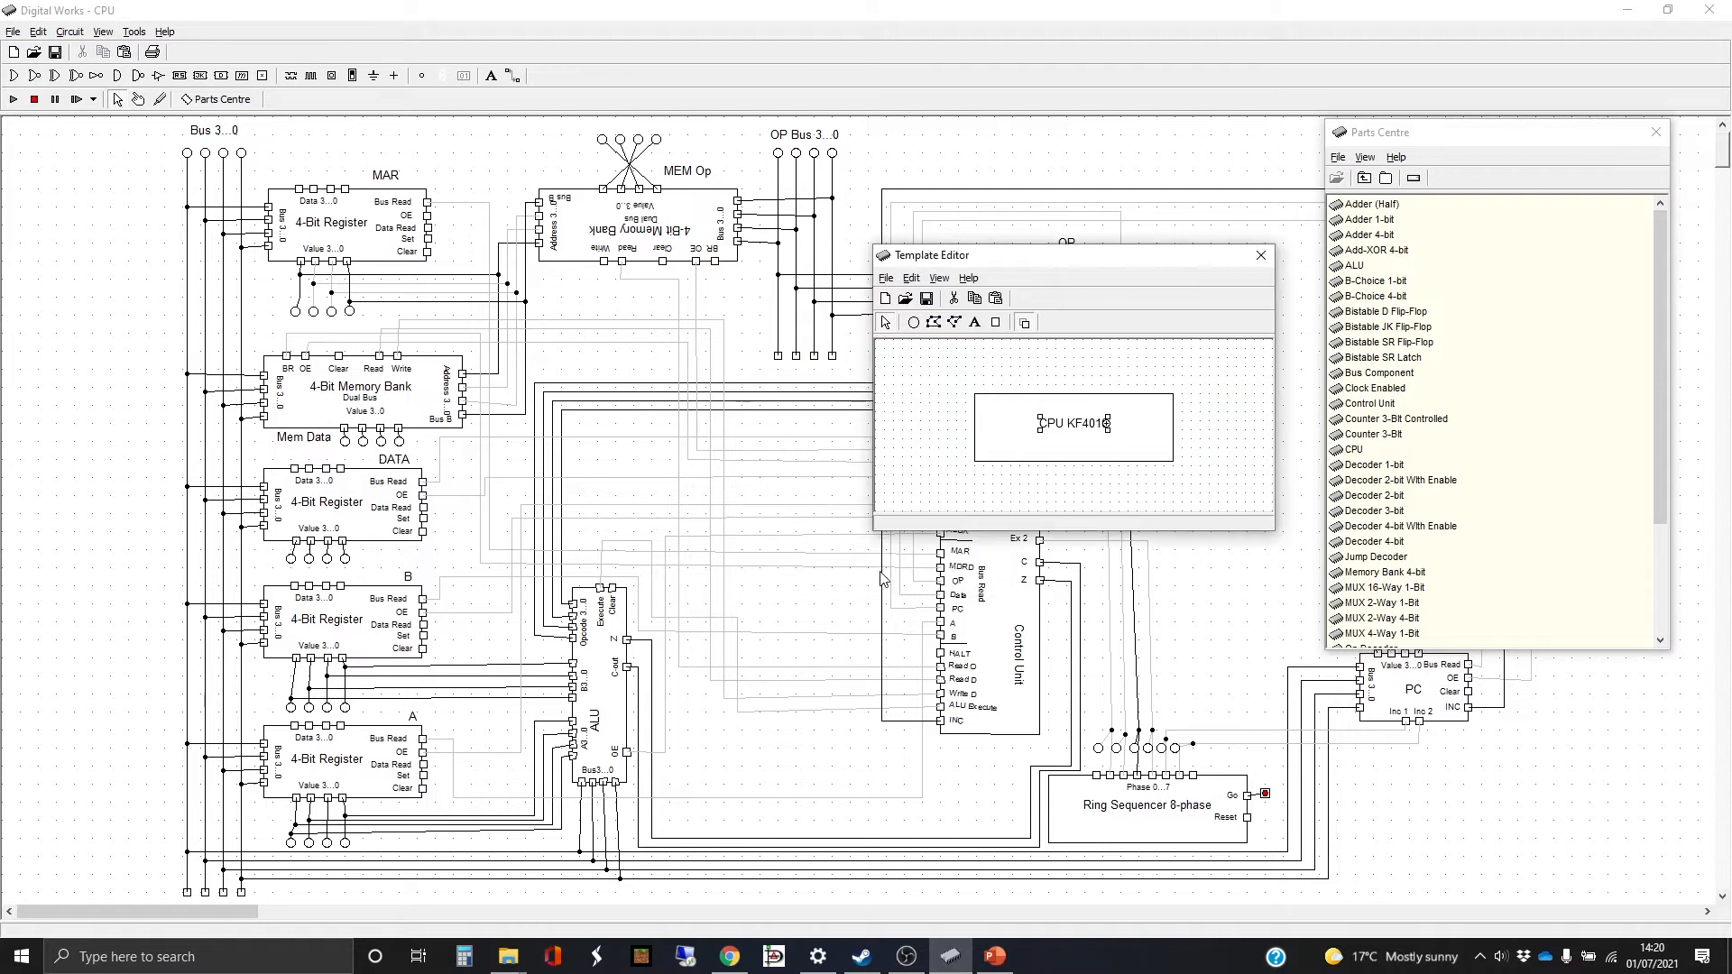
Close the Template Editor and save the CPU circuit.
click(1261, 256)
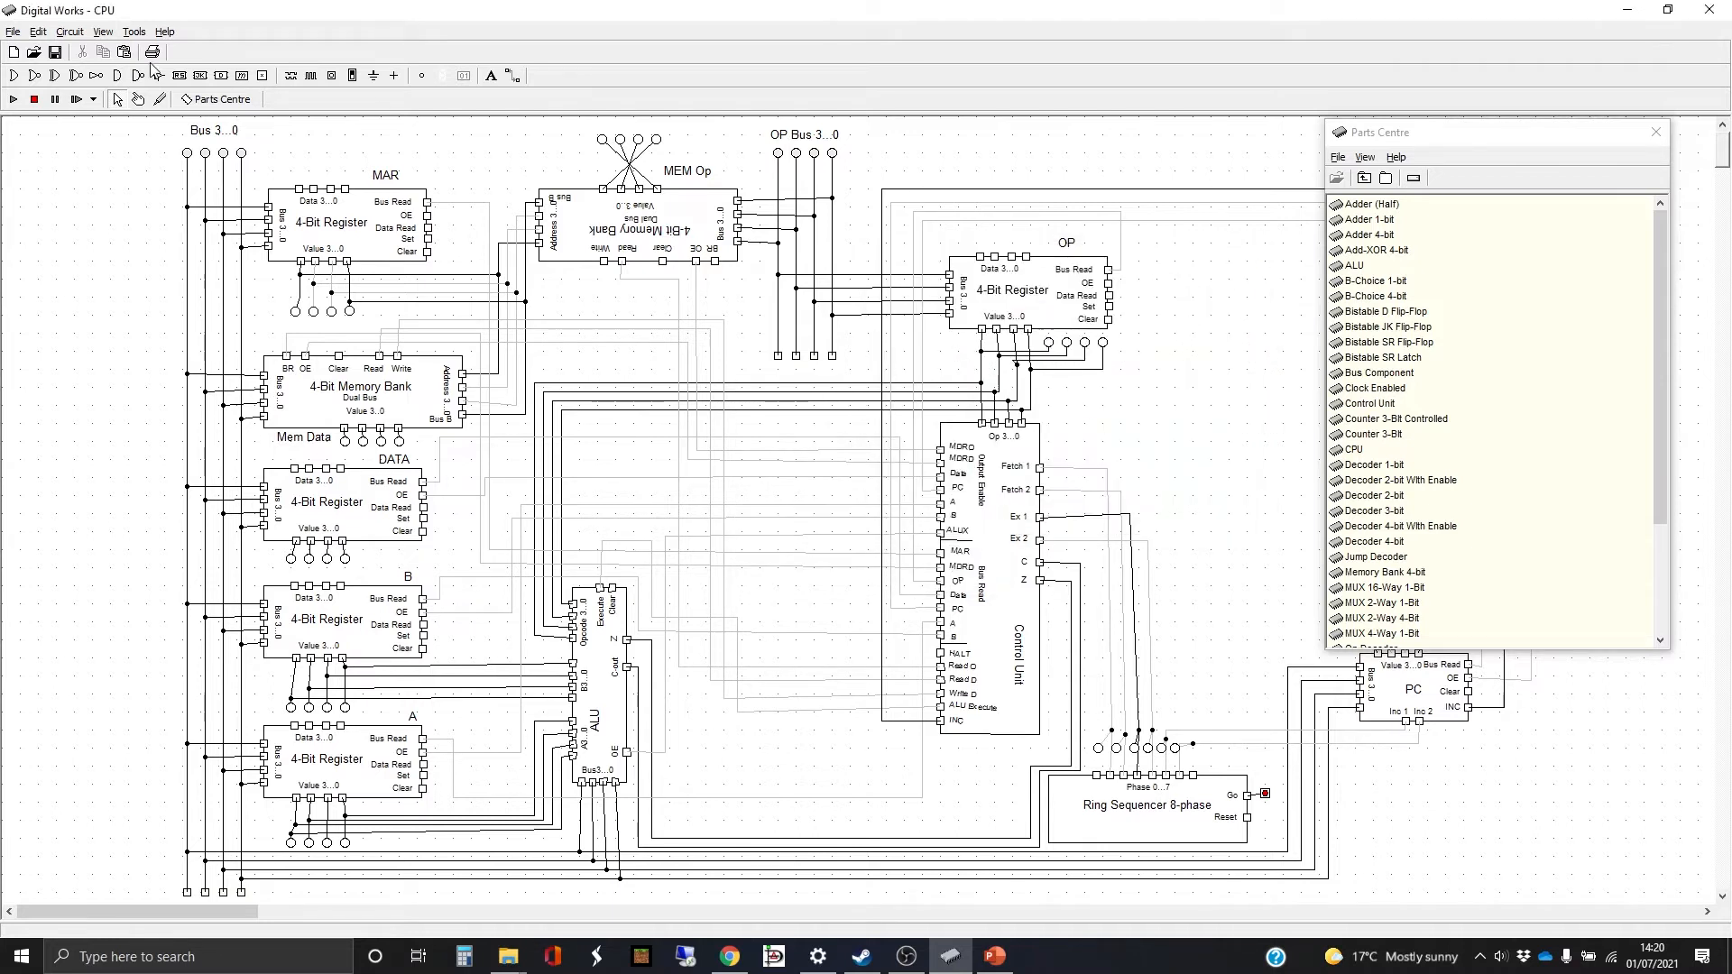
click(13, 33)
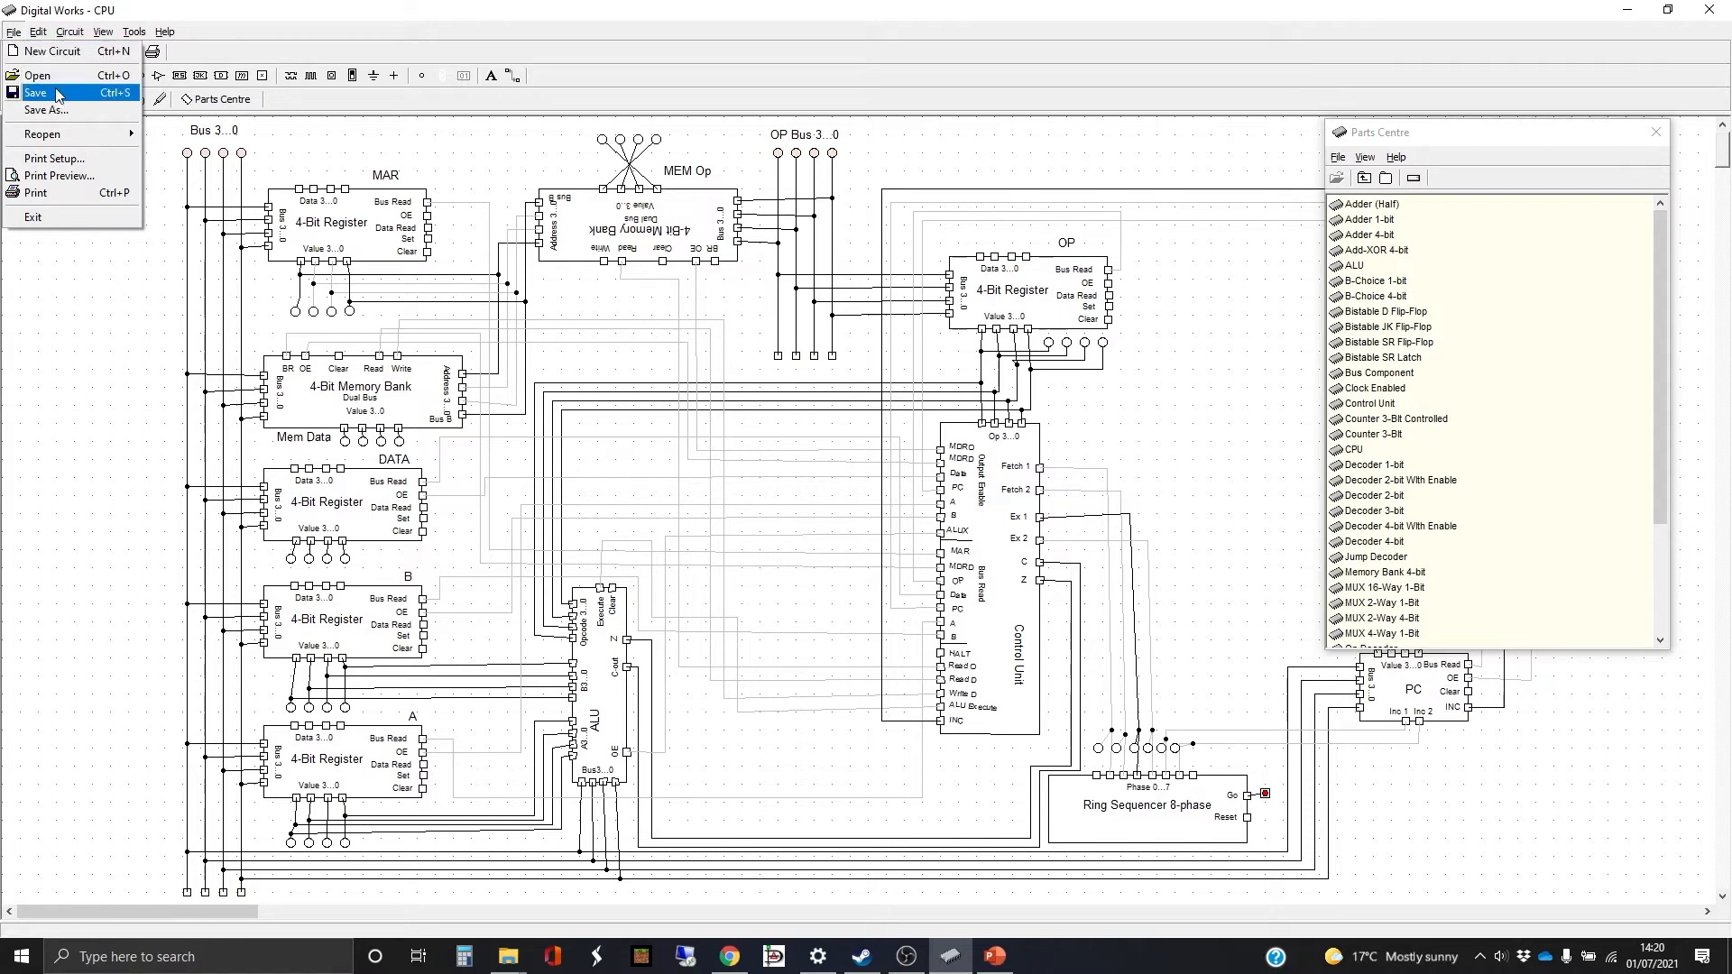
click(53, 93)
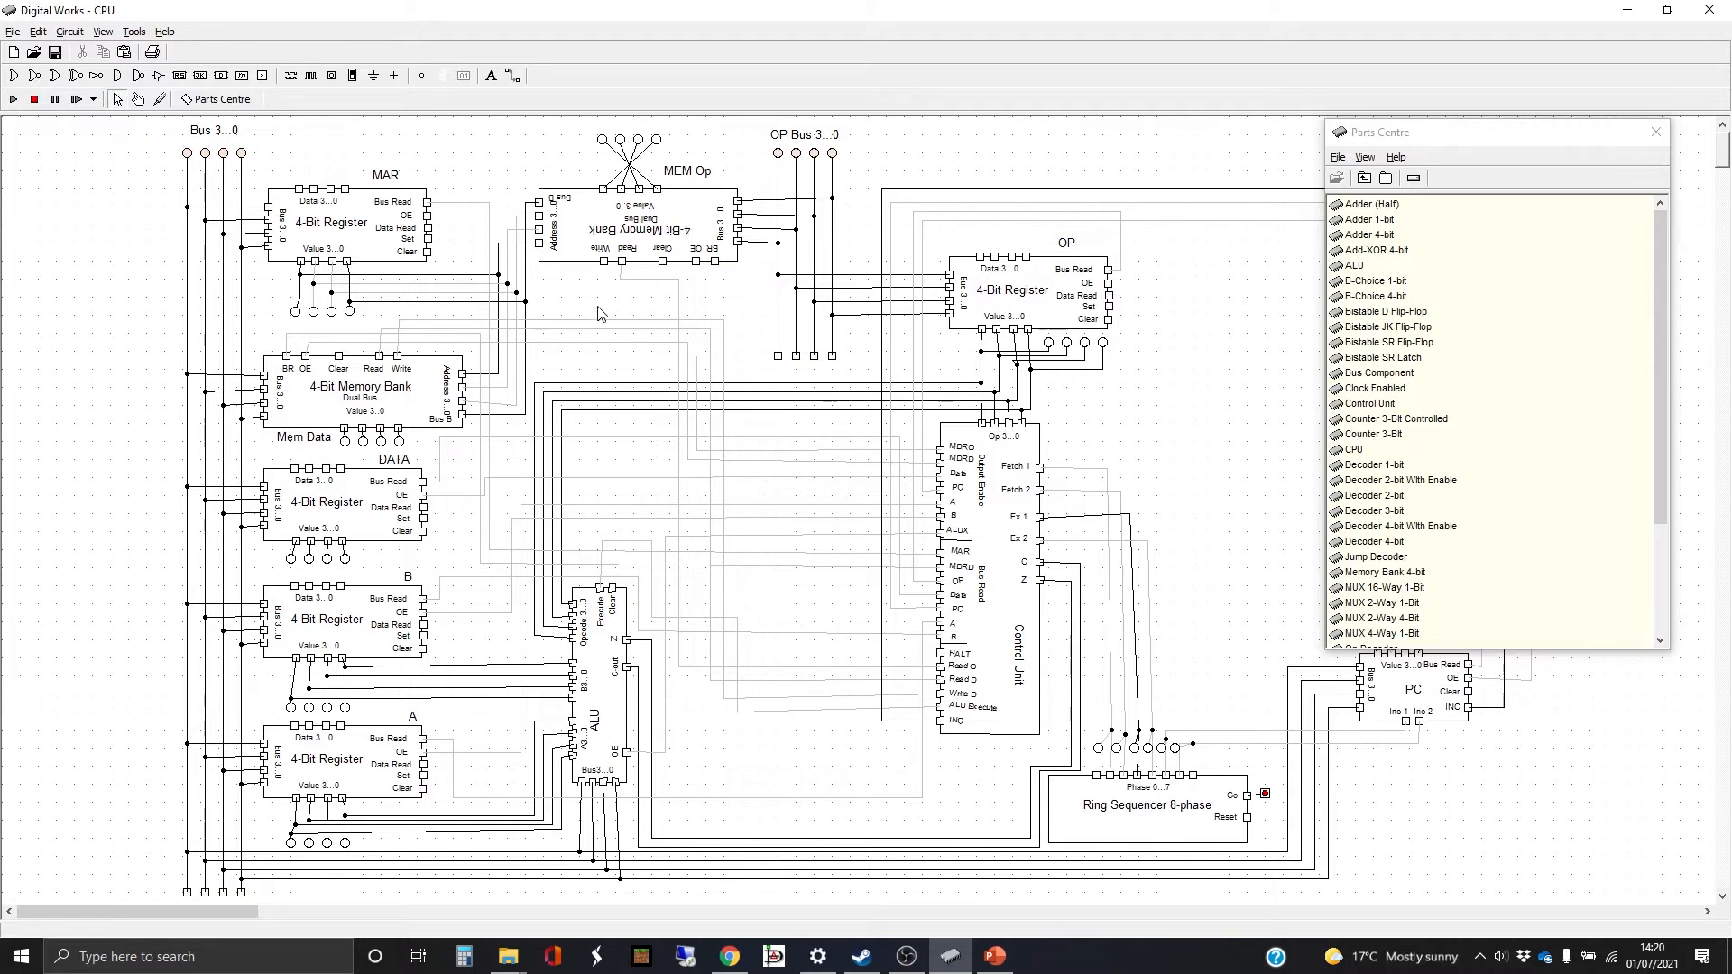
Place four interactive inputs in a row above the MAR register's data pins.
click(331, 76)
click(299, 157)
click(326, 157)
Wire the four interactive inputs above MAR to its Data 3...0 pins, in order.
click(513, 76)
click(300, 158)
click(299, 189)
click(327, 157)
click(331, 189)
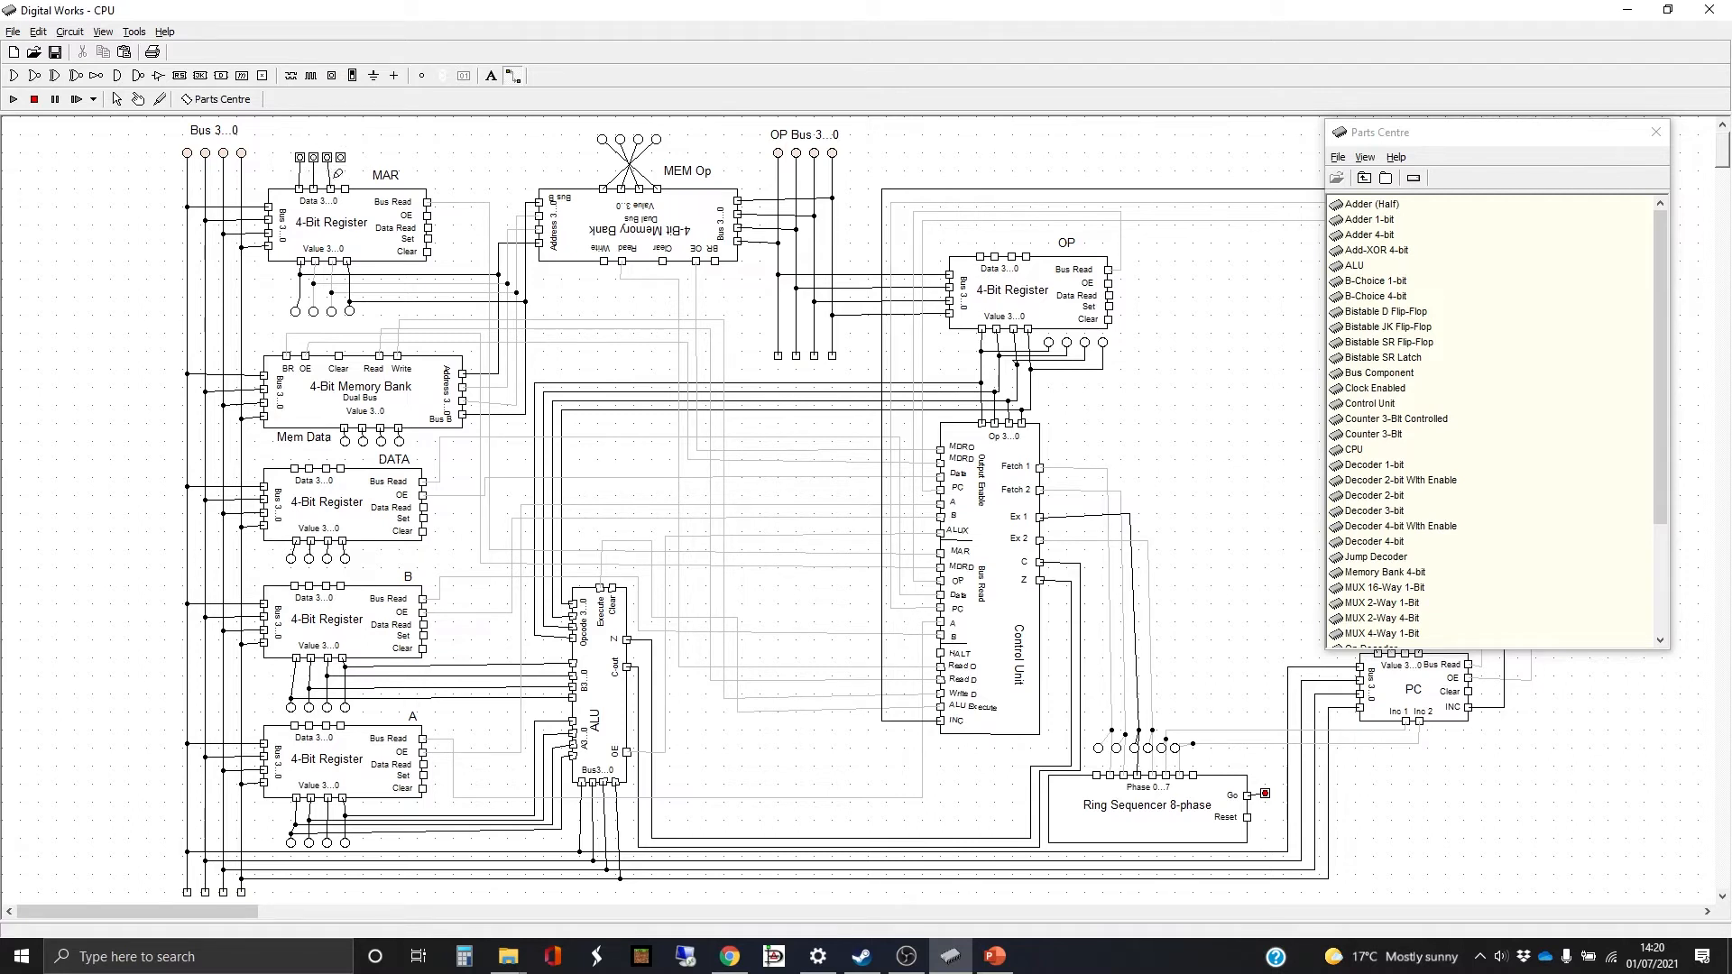
click(341, 157)
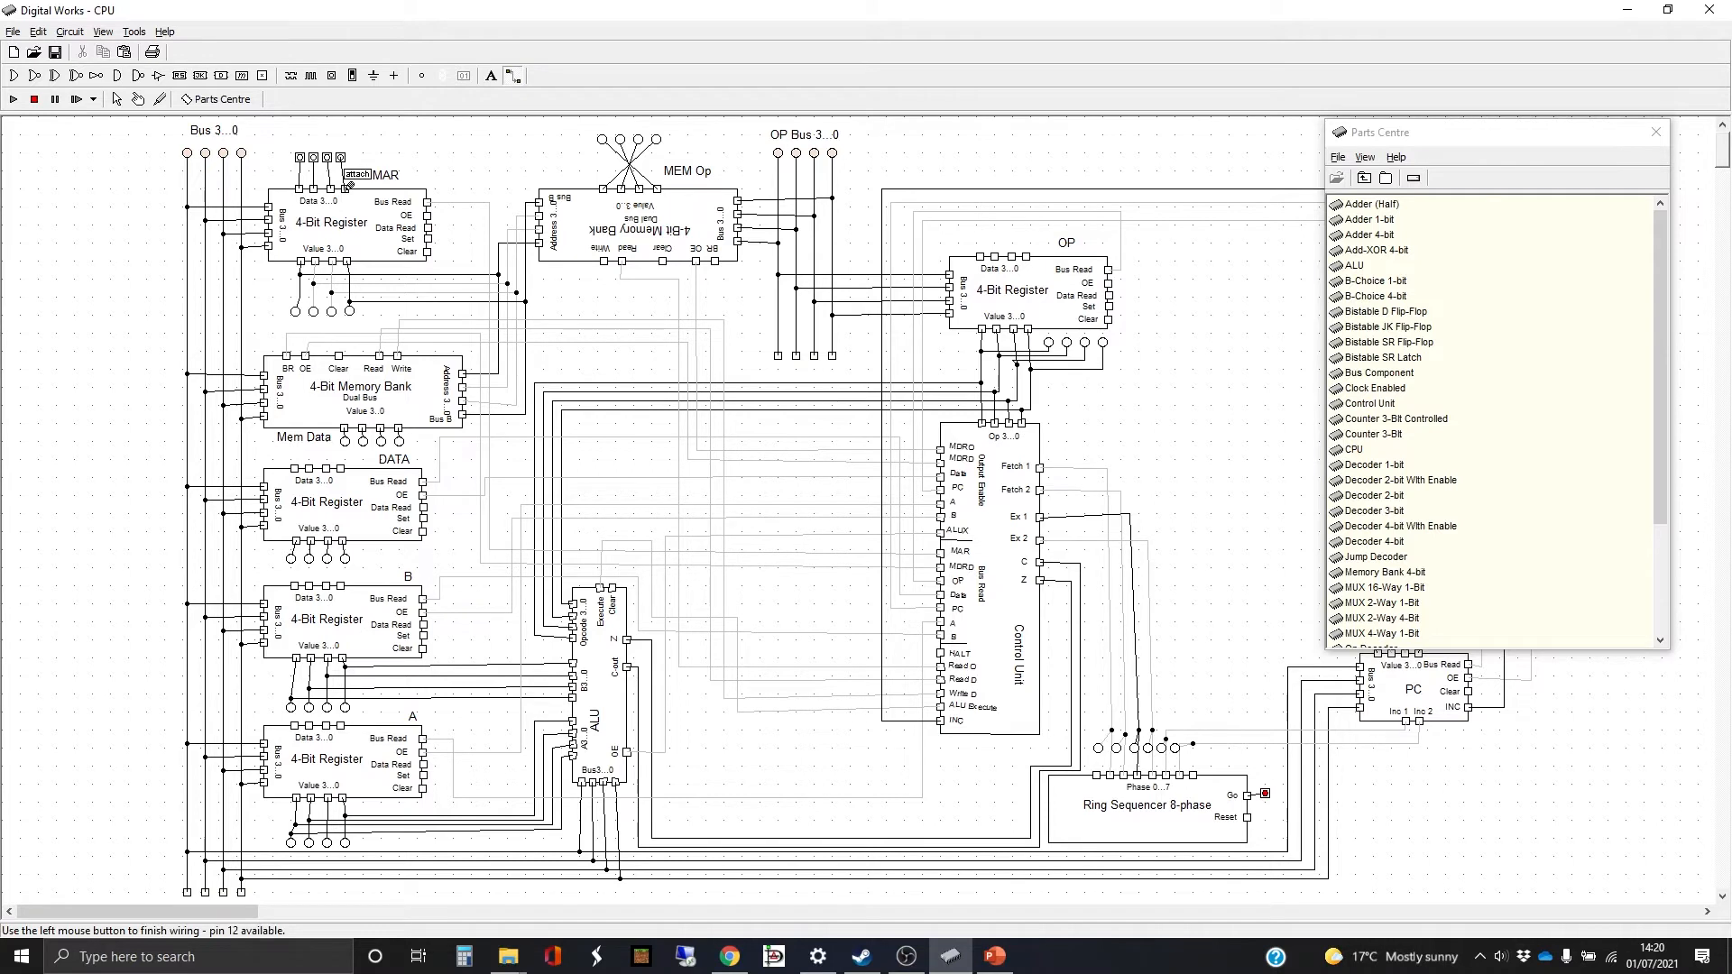
click(346, 187)
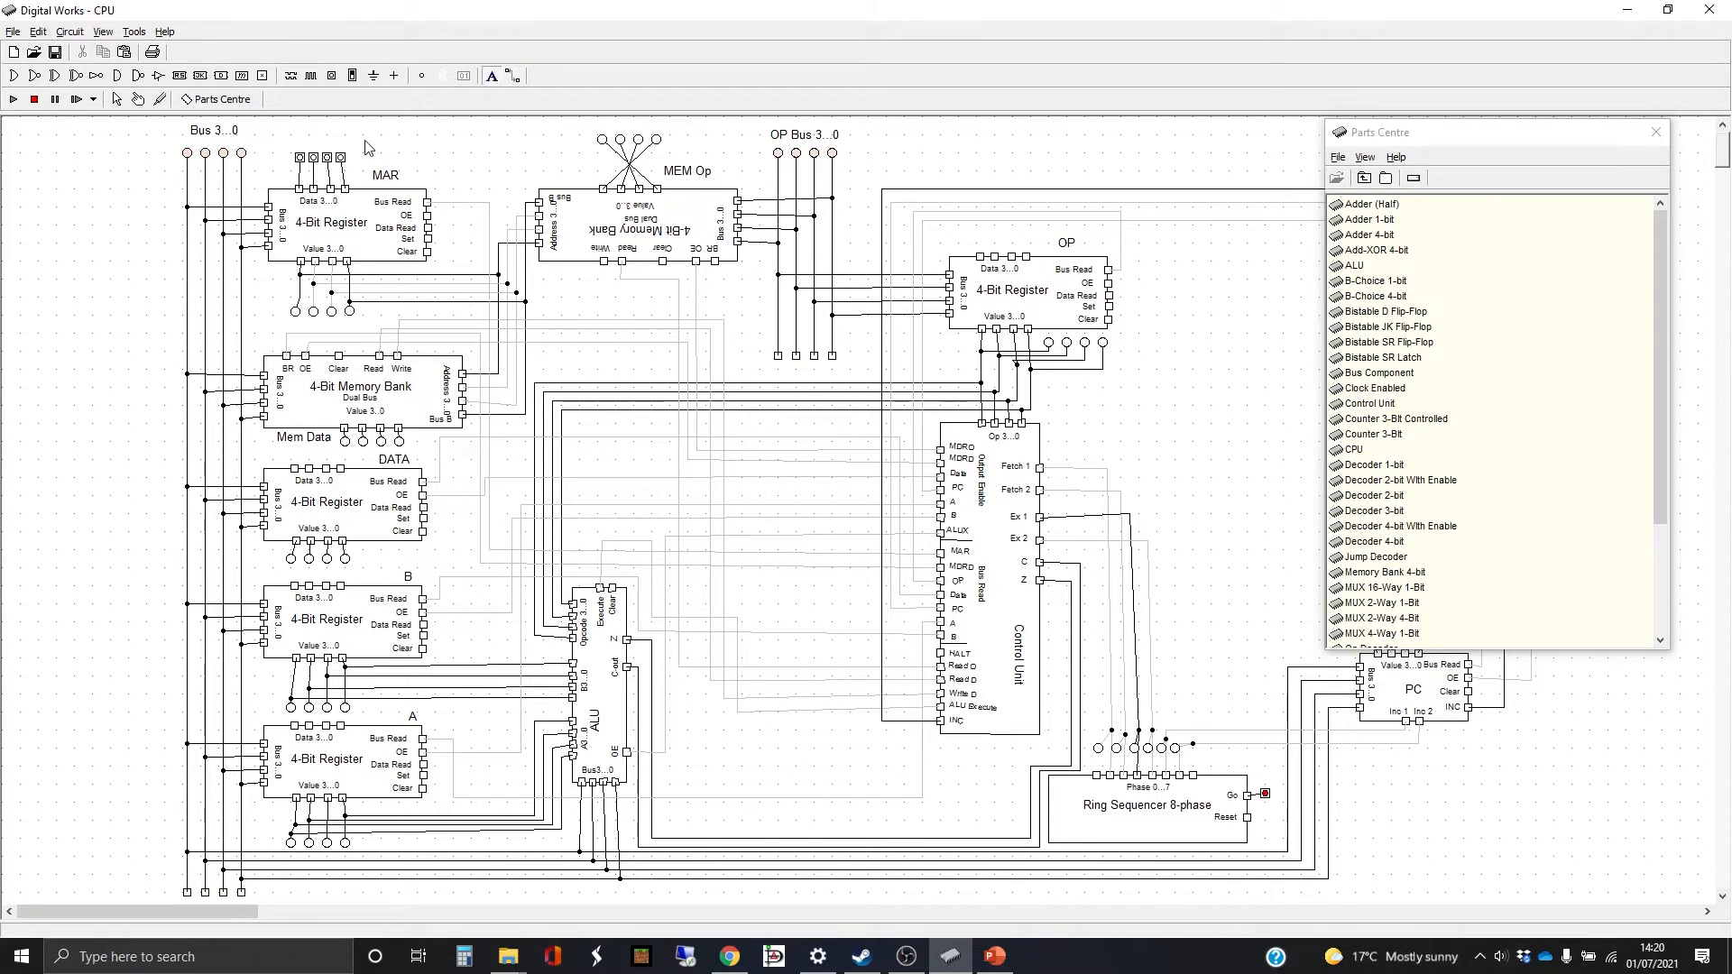
Add a "Manual Address" annotation and centre it above the four MAR inputs.
click(309, 144)
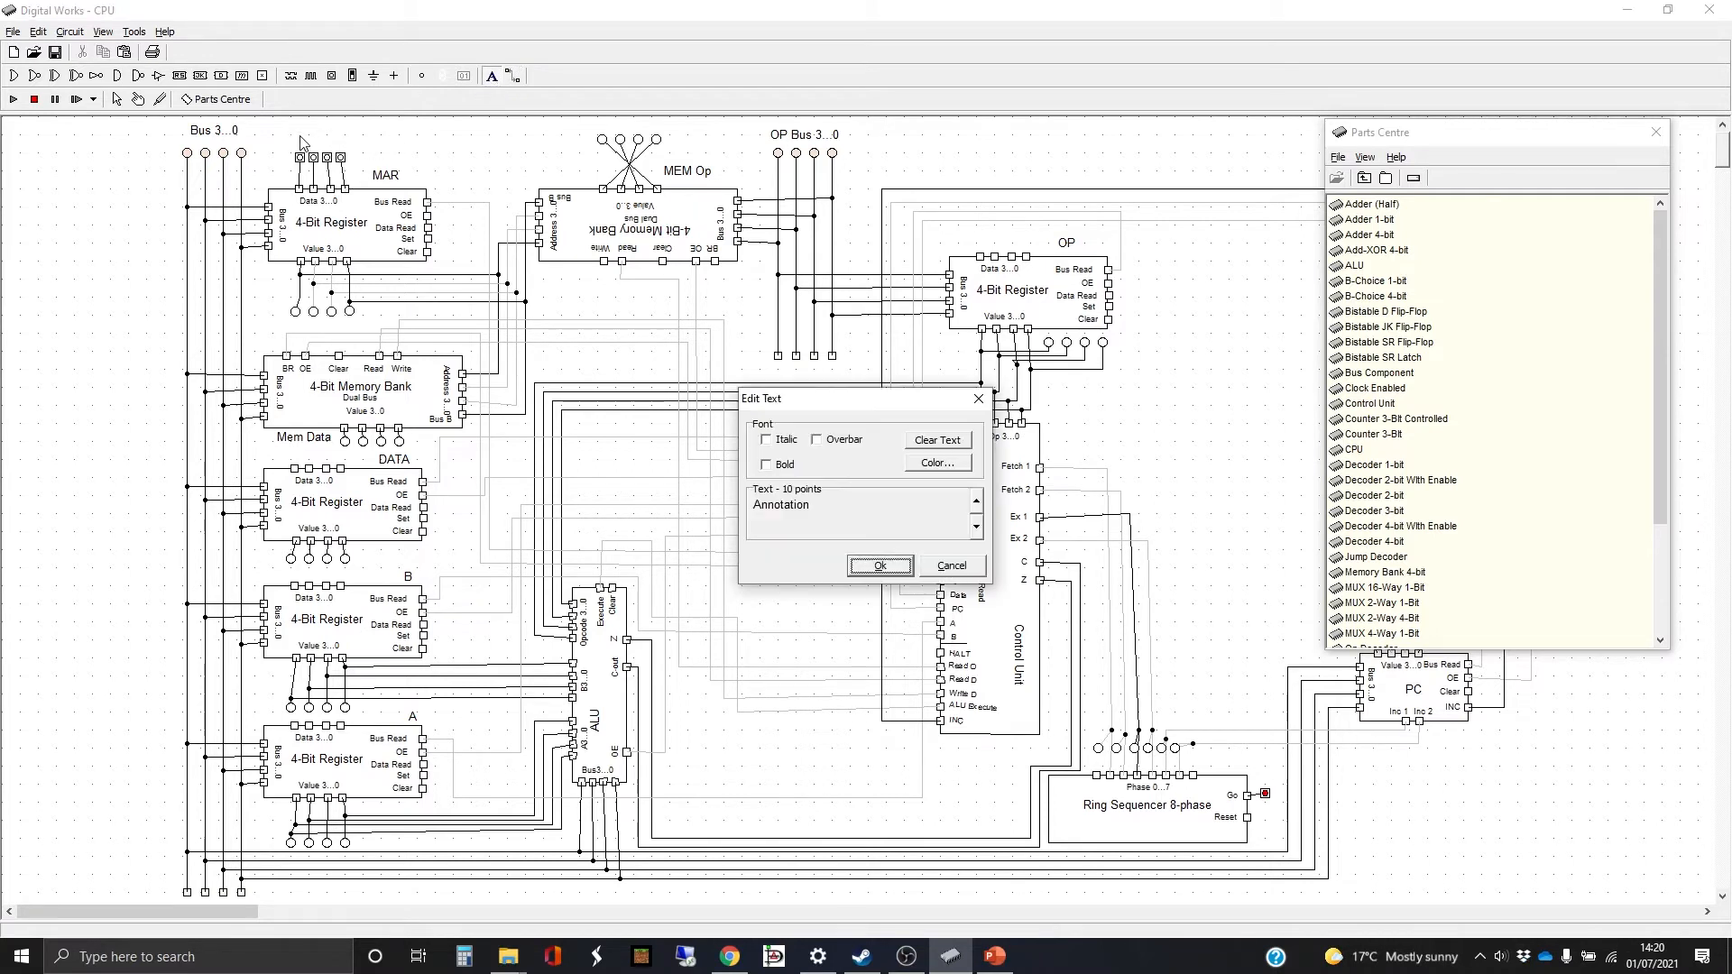
double_click(817, 505)
text(Manual Address)
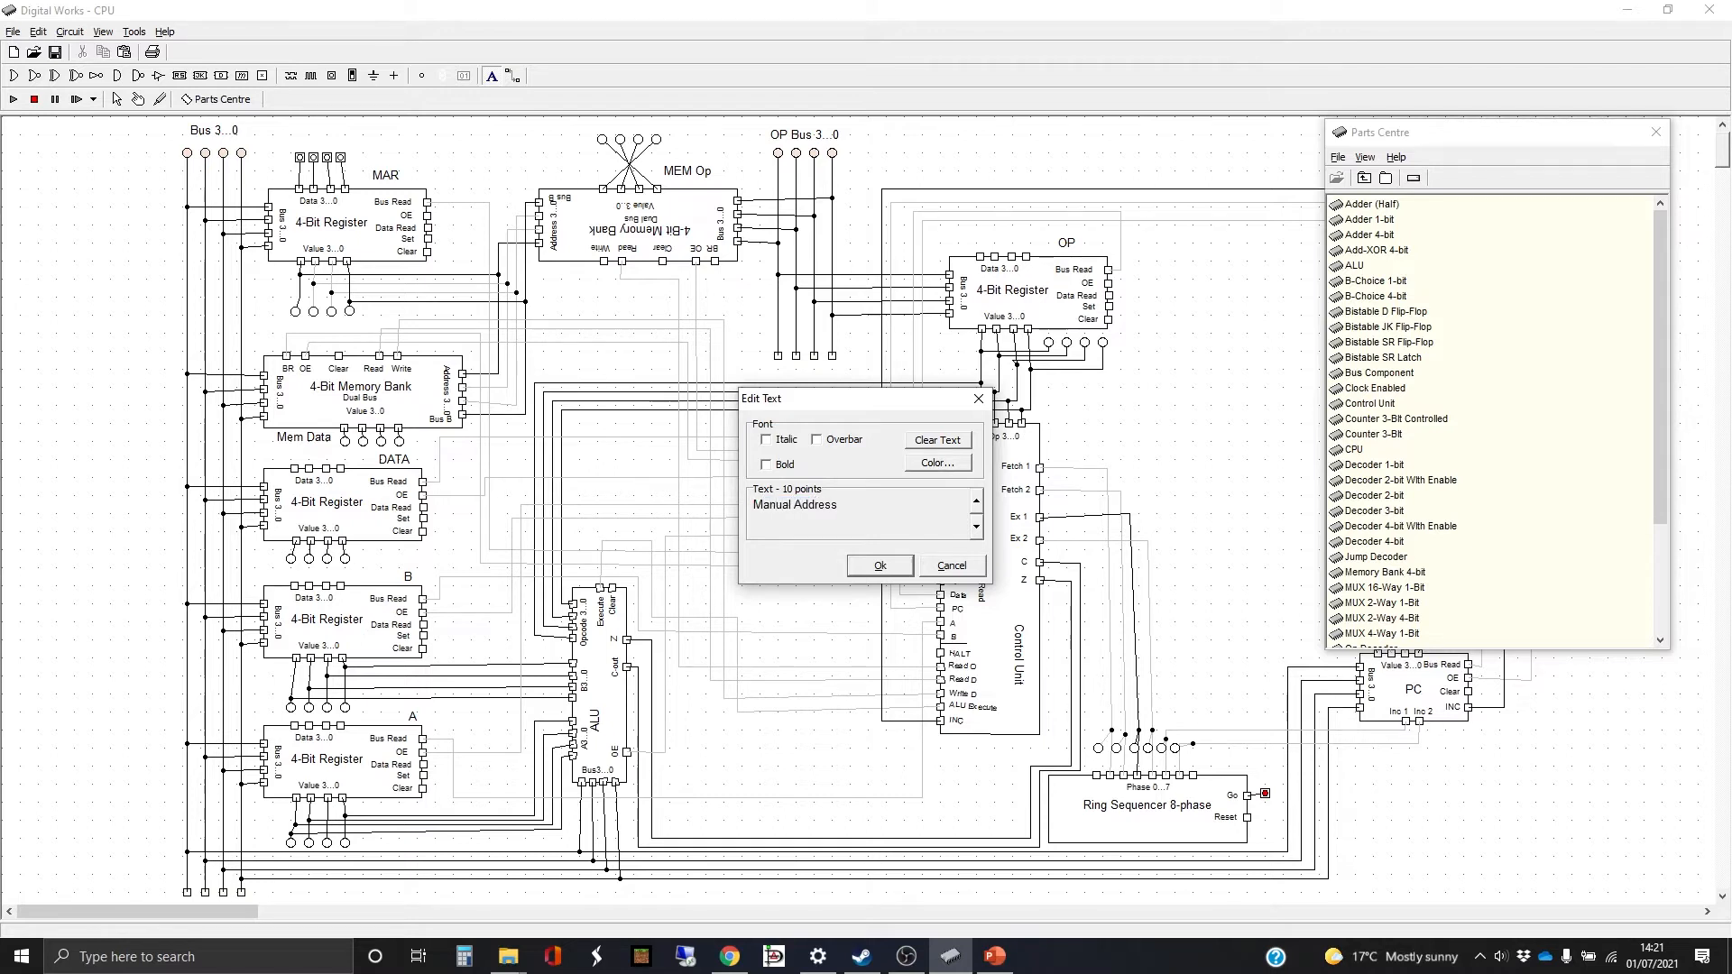
key(Return)
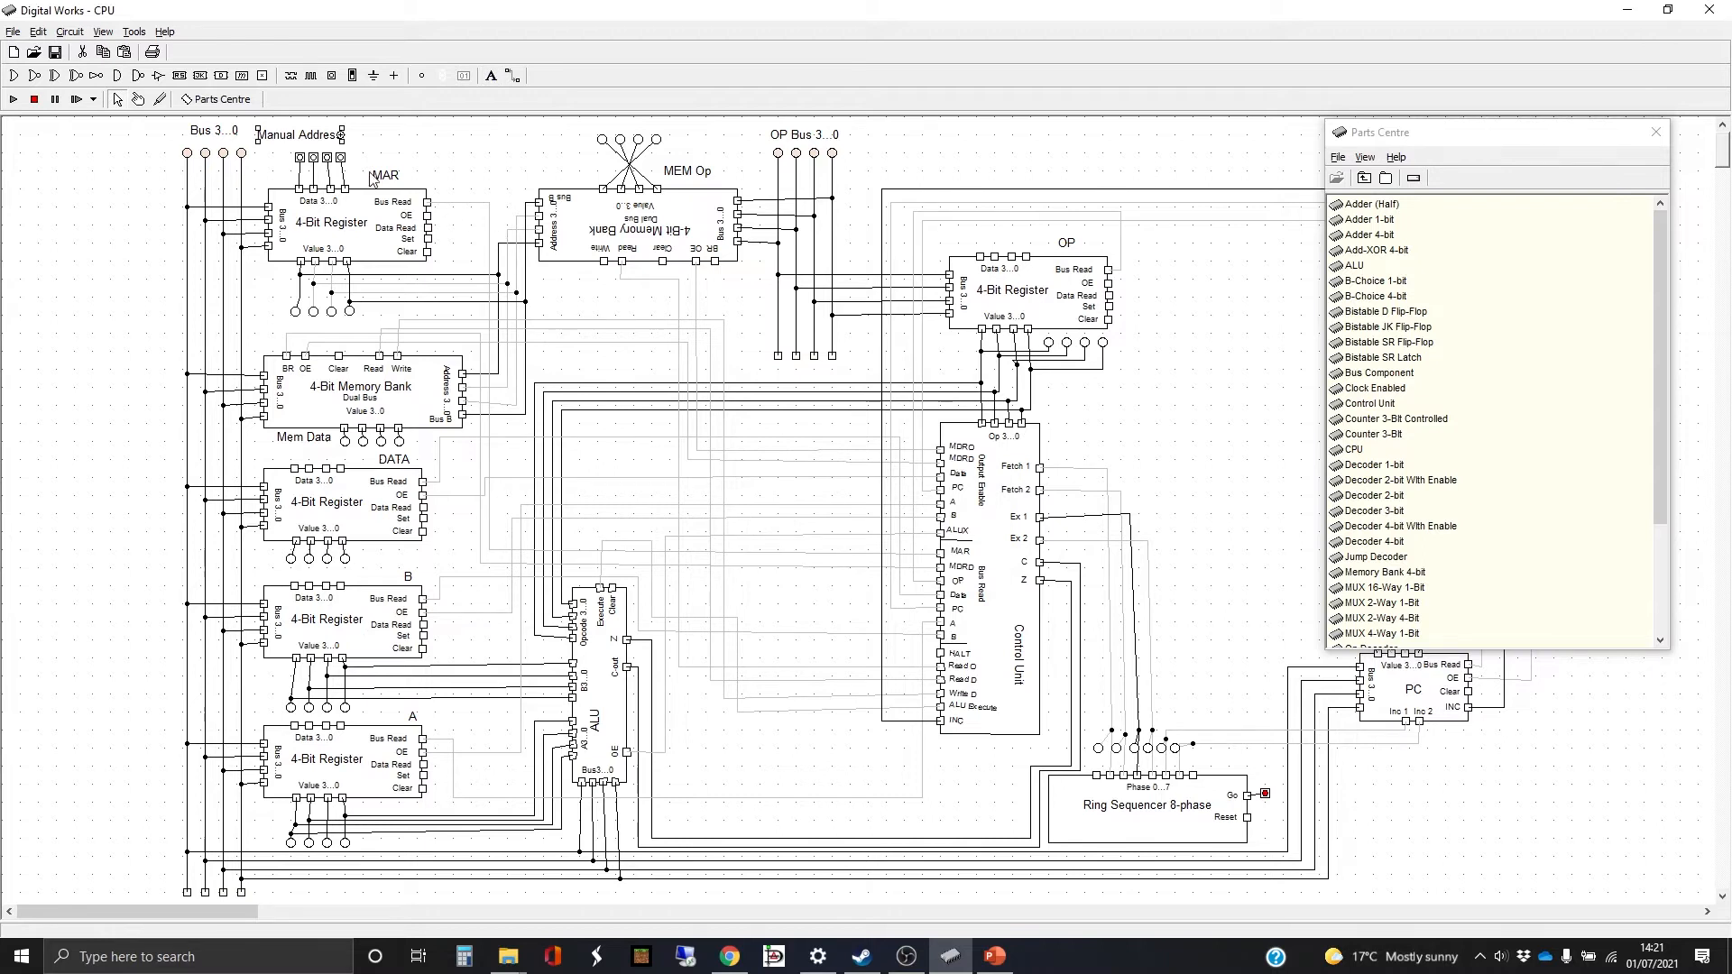
click(318, 142)
drag(318, 142, 331, 147)
Place four tri-state buffers in a descending diagonal to the left of the main bus, beside the MAR register.
click(158, 76)
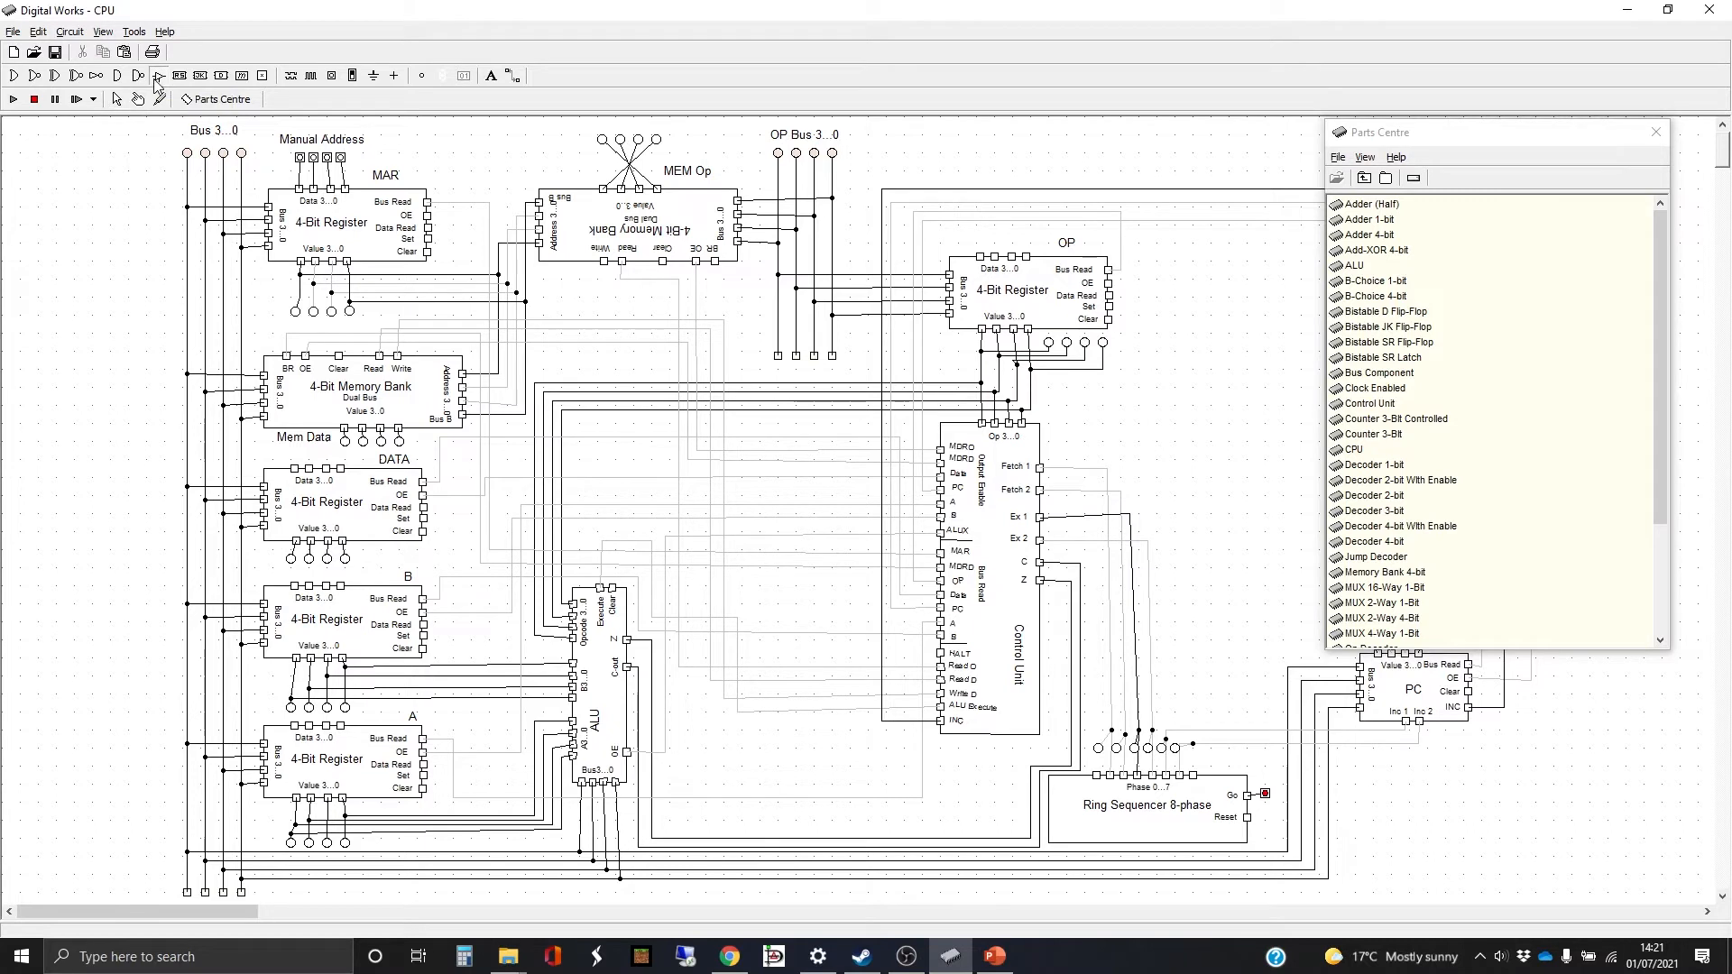
click(136, 262)
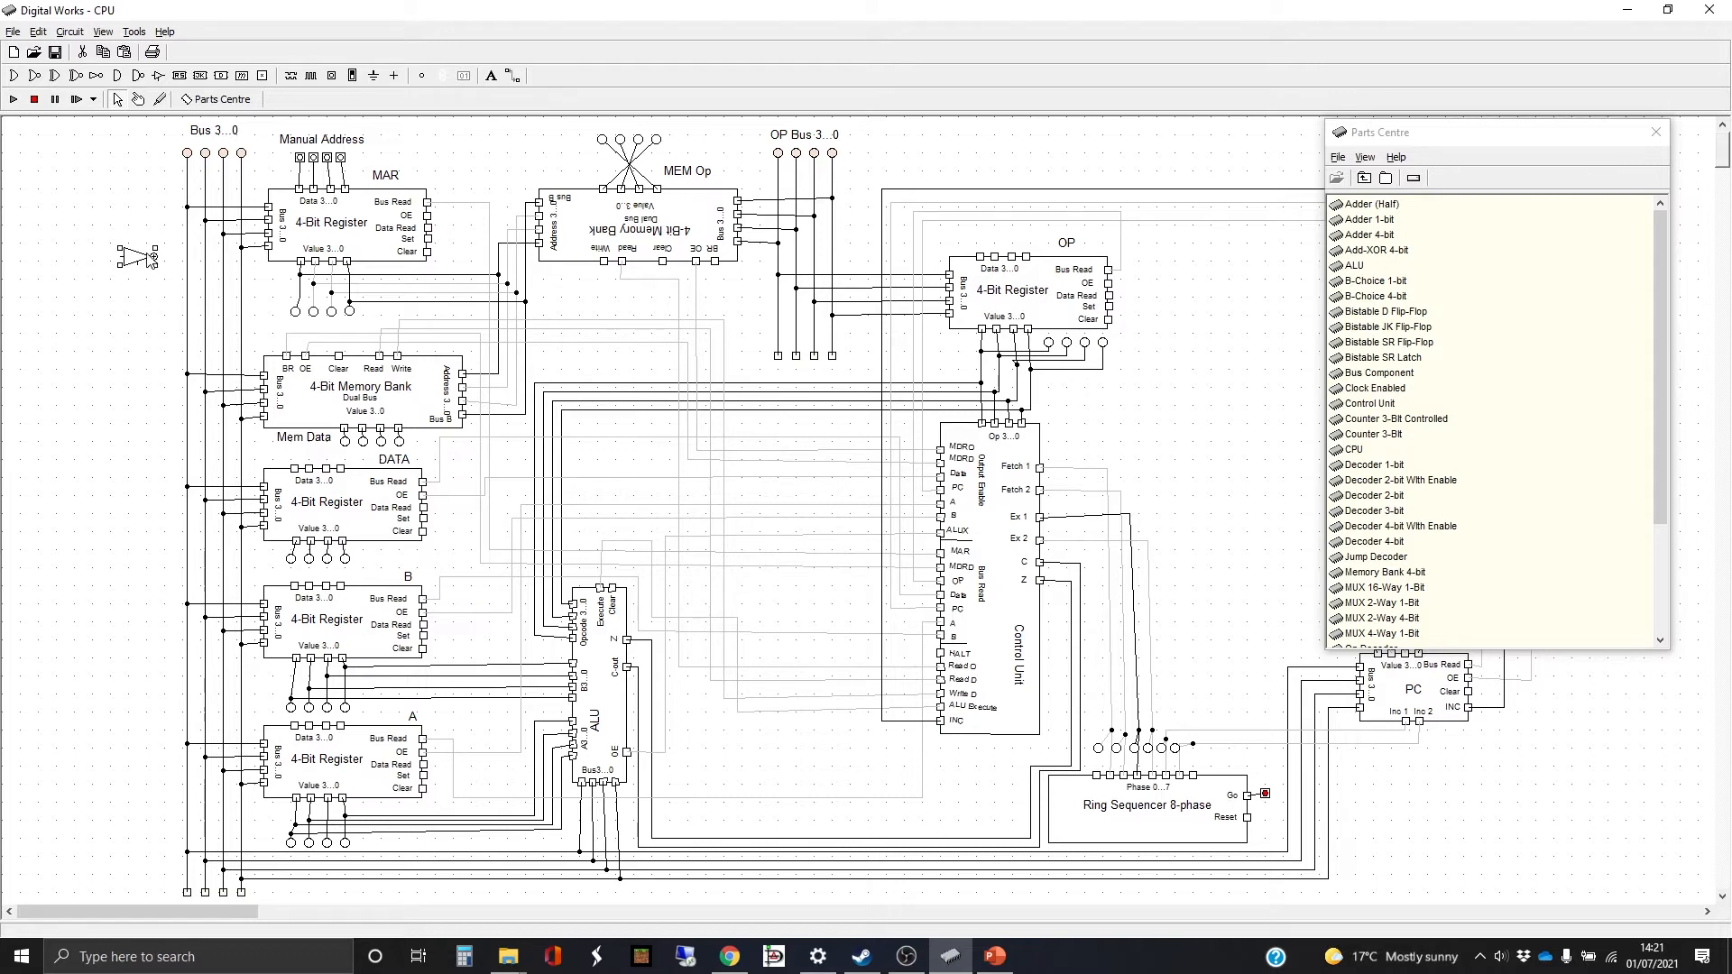
drag(136, 262, 140, 268)
click(140, 268)
key(ctrl+v)
drag(154, 293, 113, 287)
drag(110, 282, 81, 311)
key(ctrl+v)
key(ctrl+v)
drag(194, 322, 52, 325)
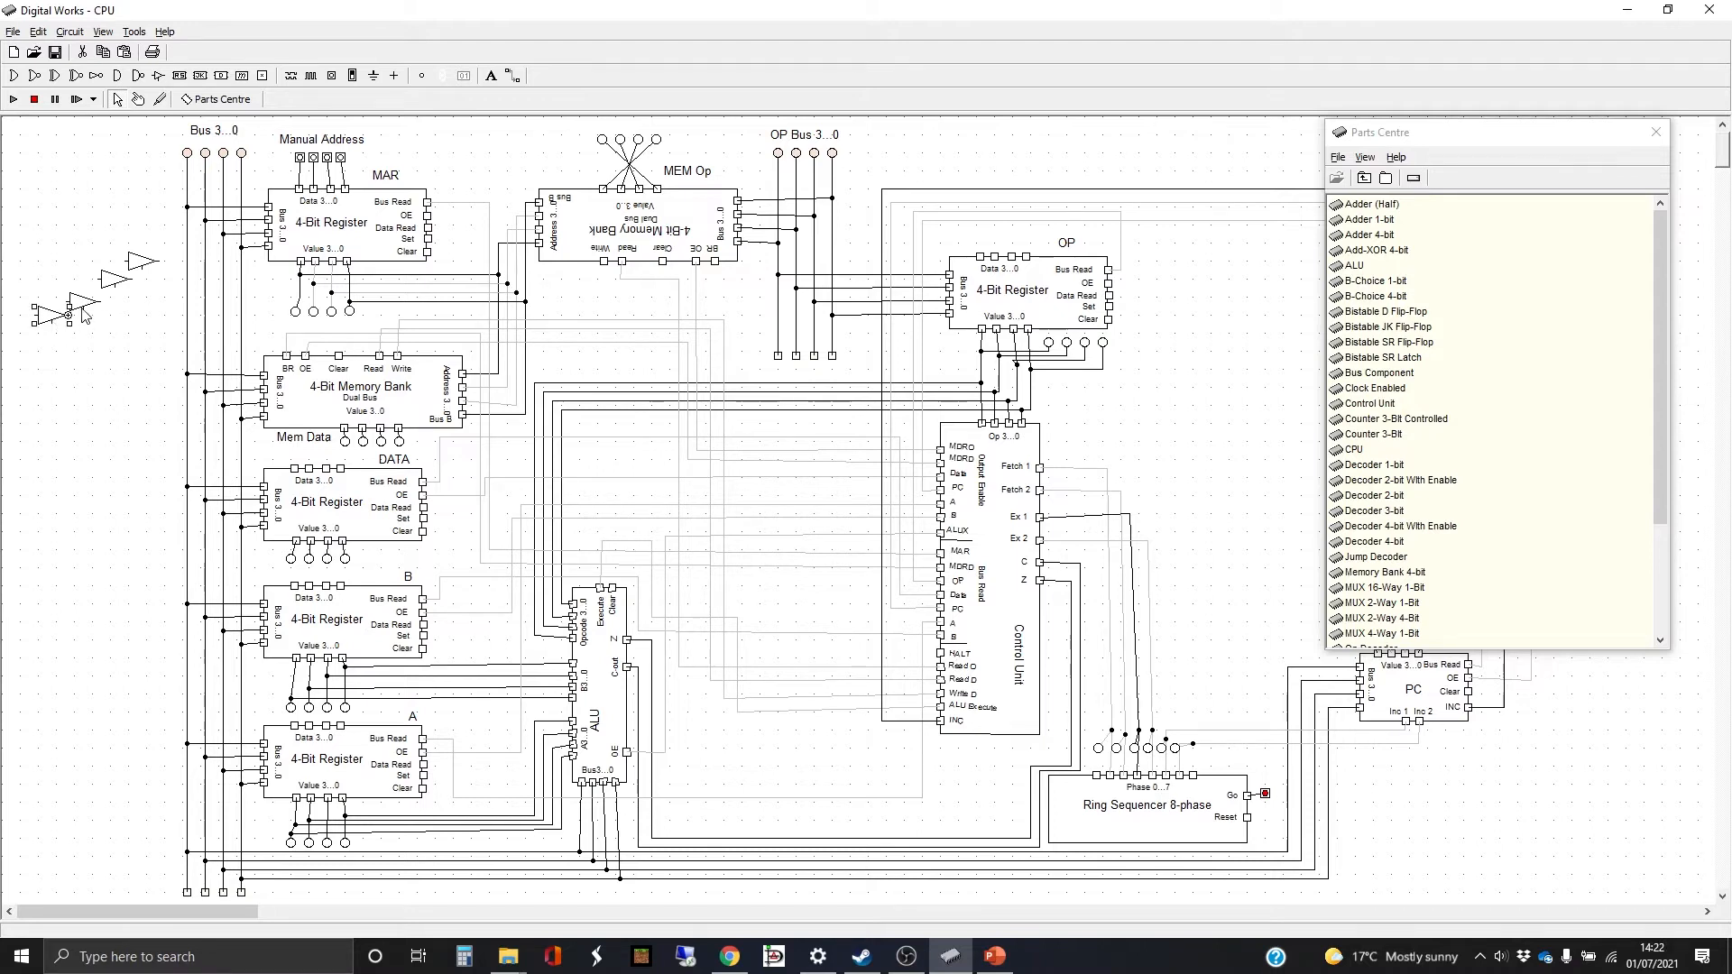
Place four evenly spaced interactive inputs in a row above the tri-state buffers.
click(331, 77)
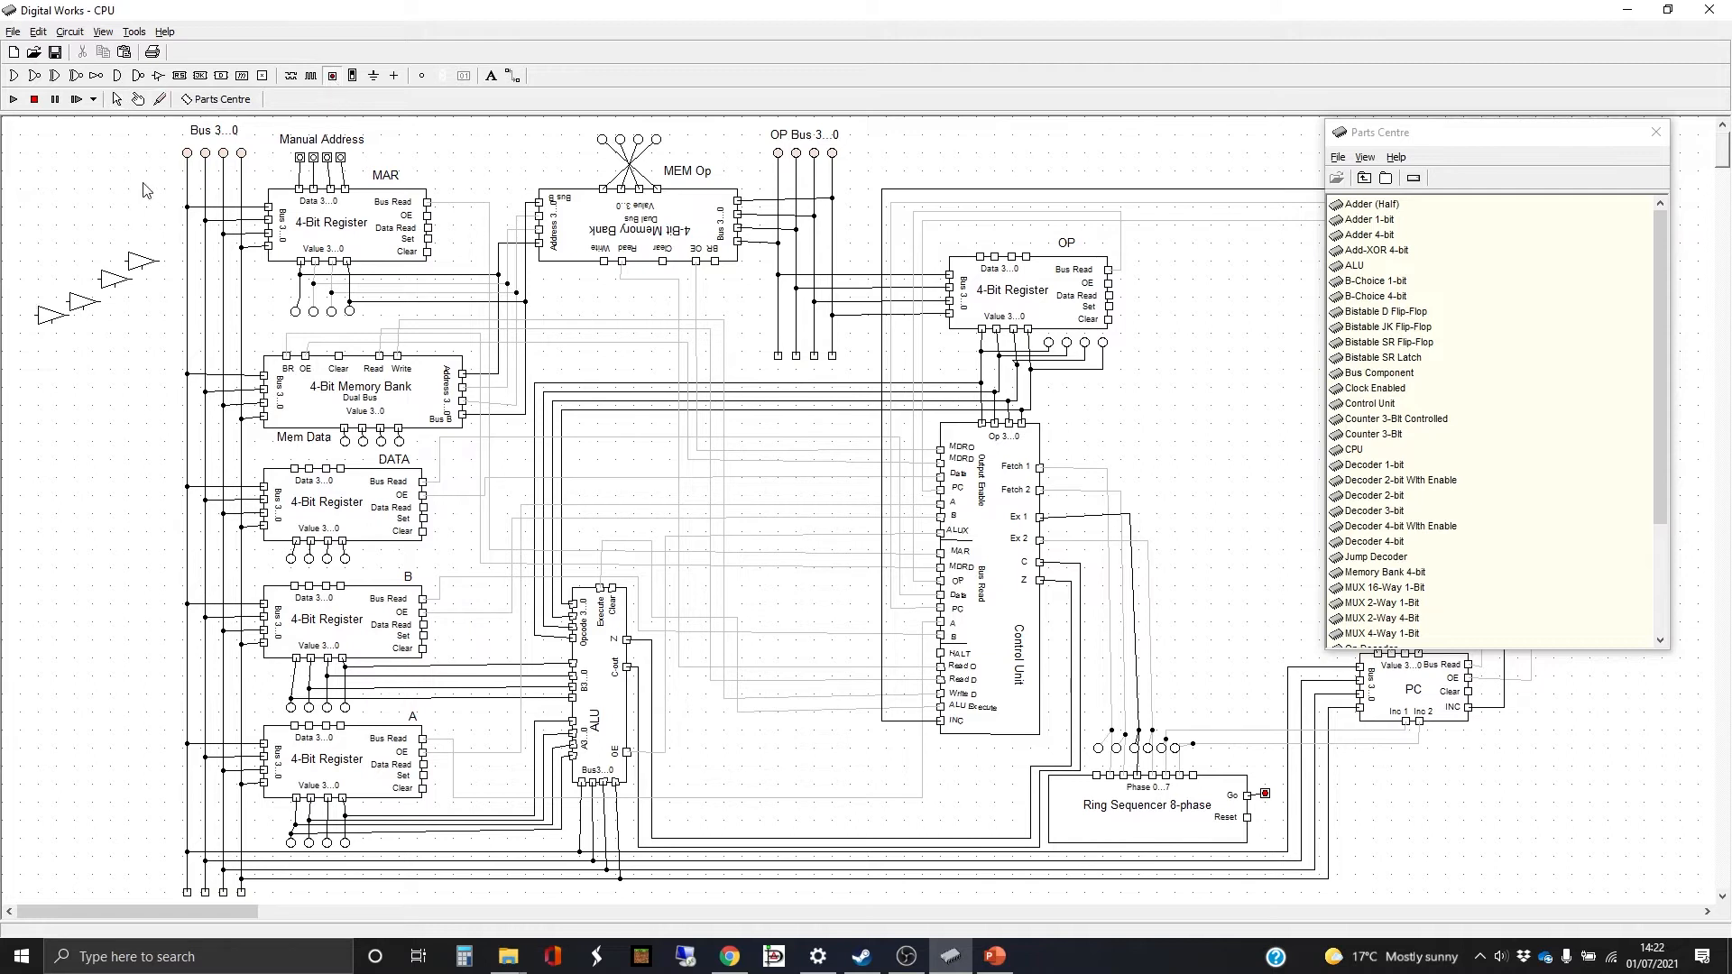
click(25, 213)
click(332, 75)
click(56, 207)
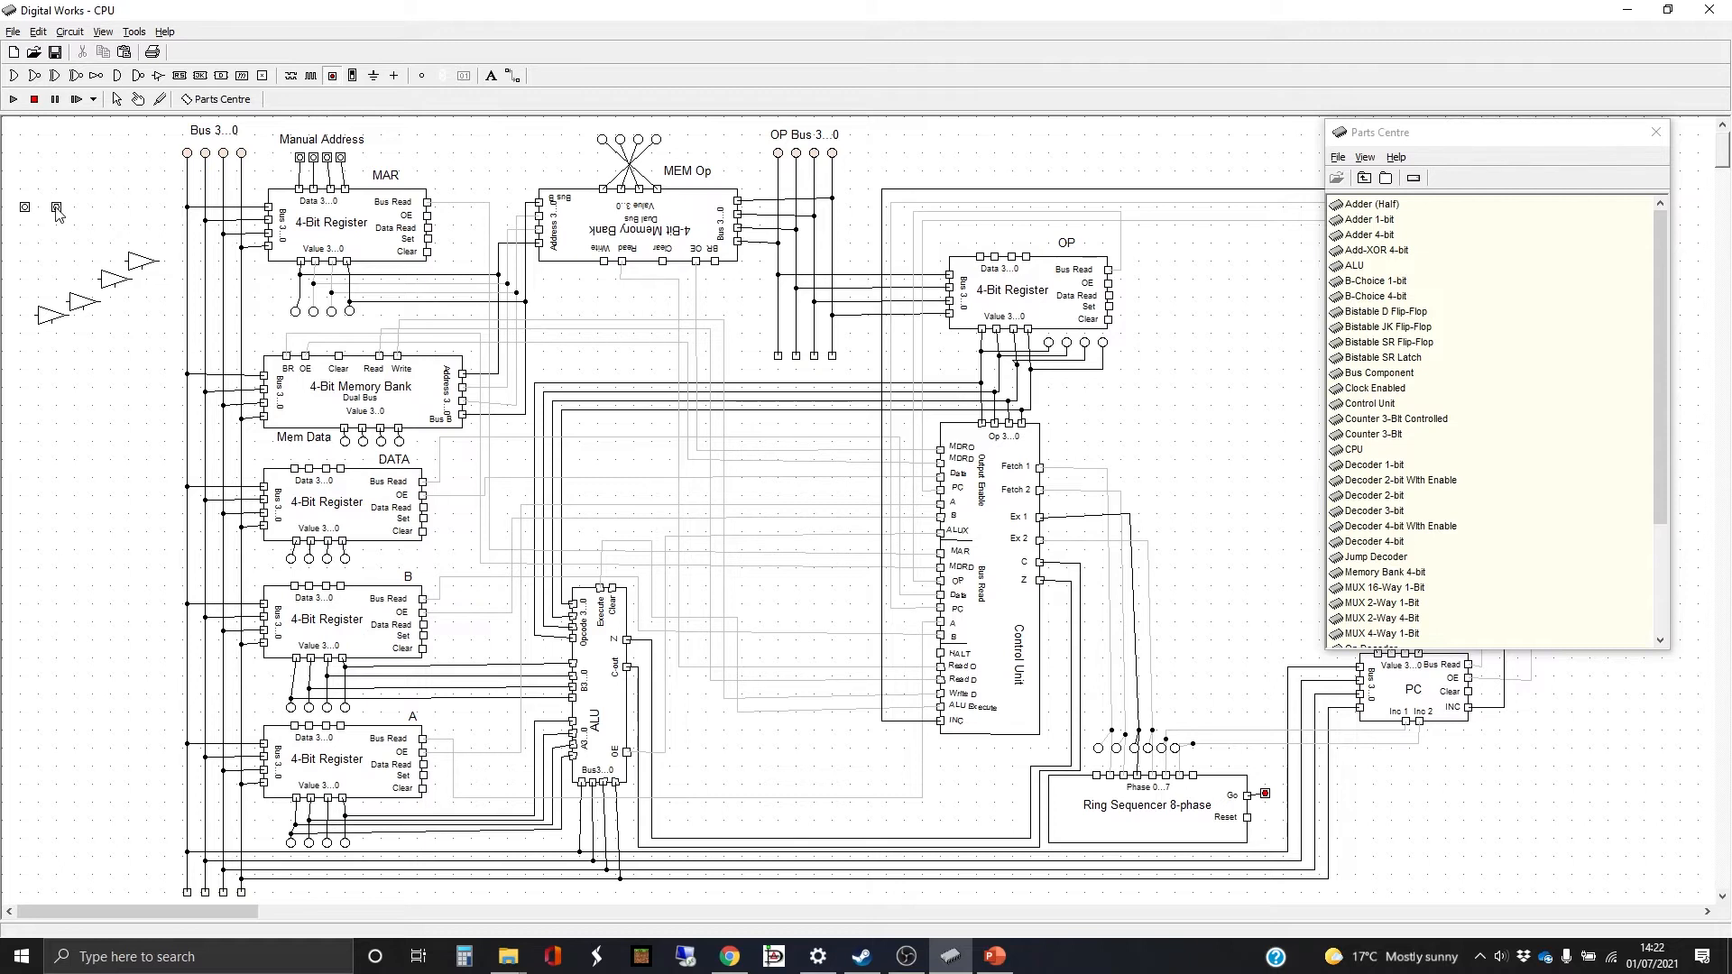
click(128, 207)
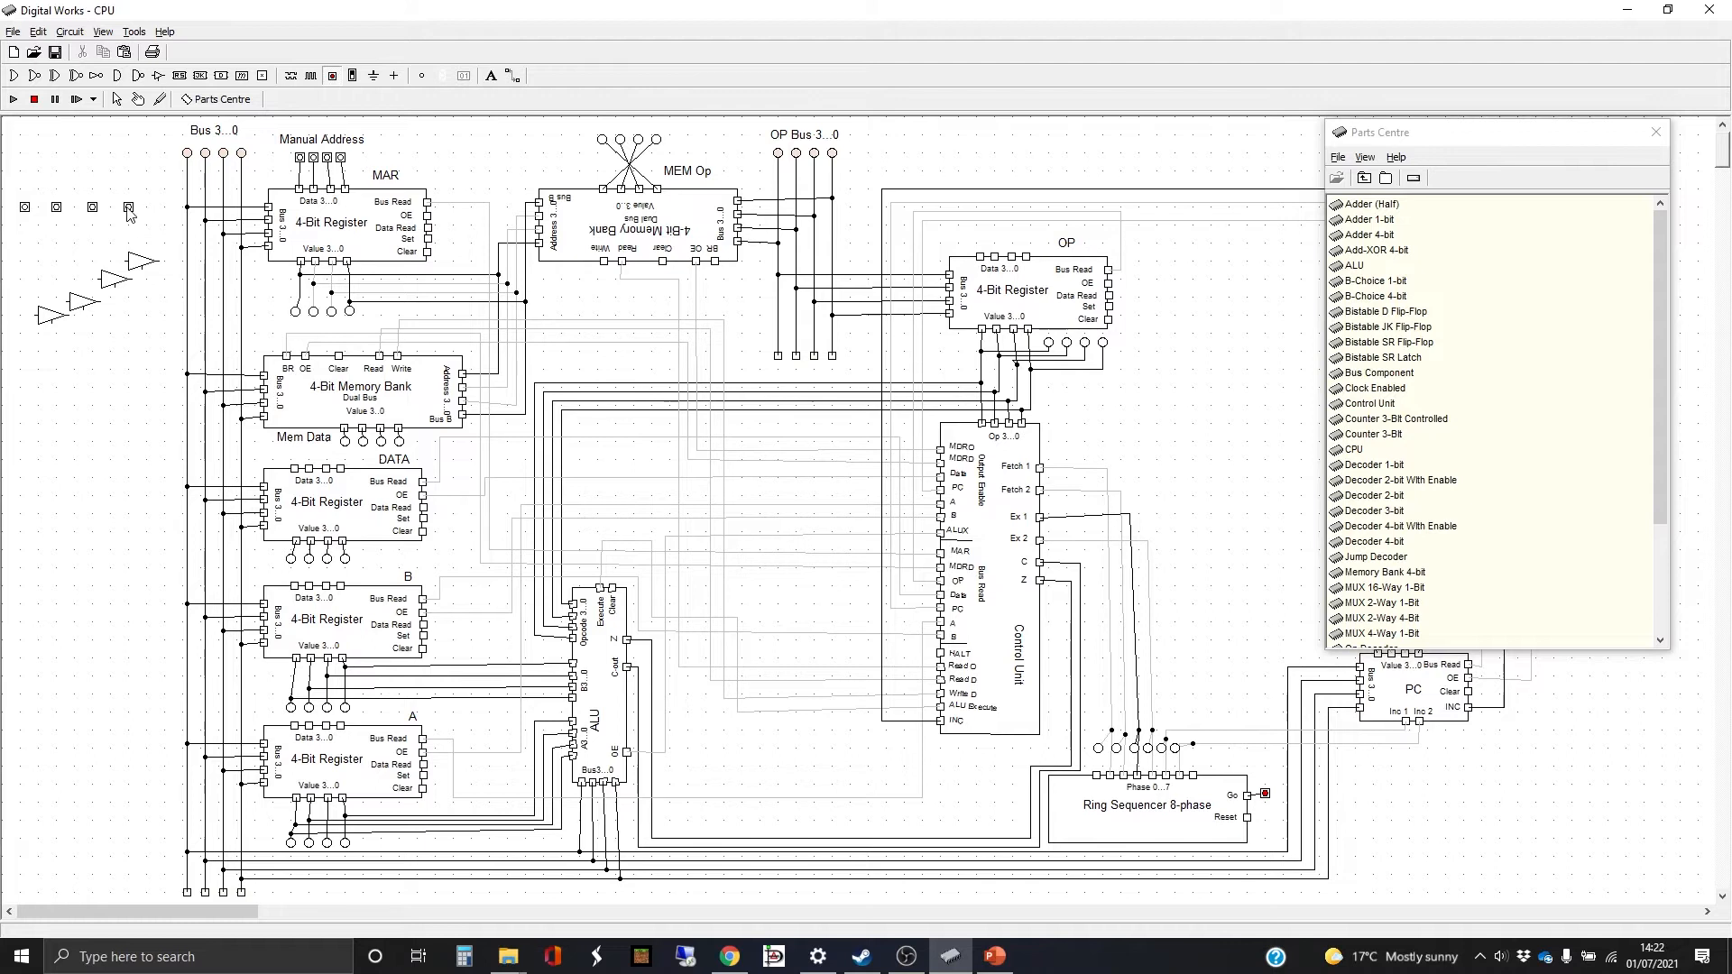
Shift the uppermost tri-state buffer slightly towards the bus, and wire each of the four interactive inputs above to its own buffer's input.
click(513, 76)
click(116, 99)
drag(142, 265, 150, 267)
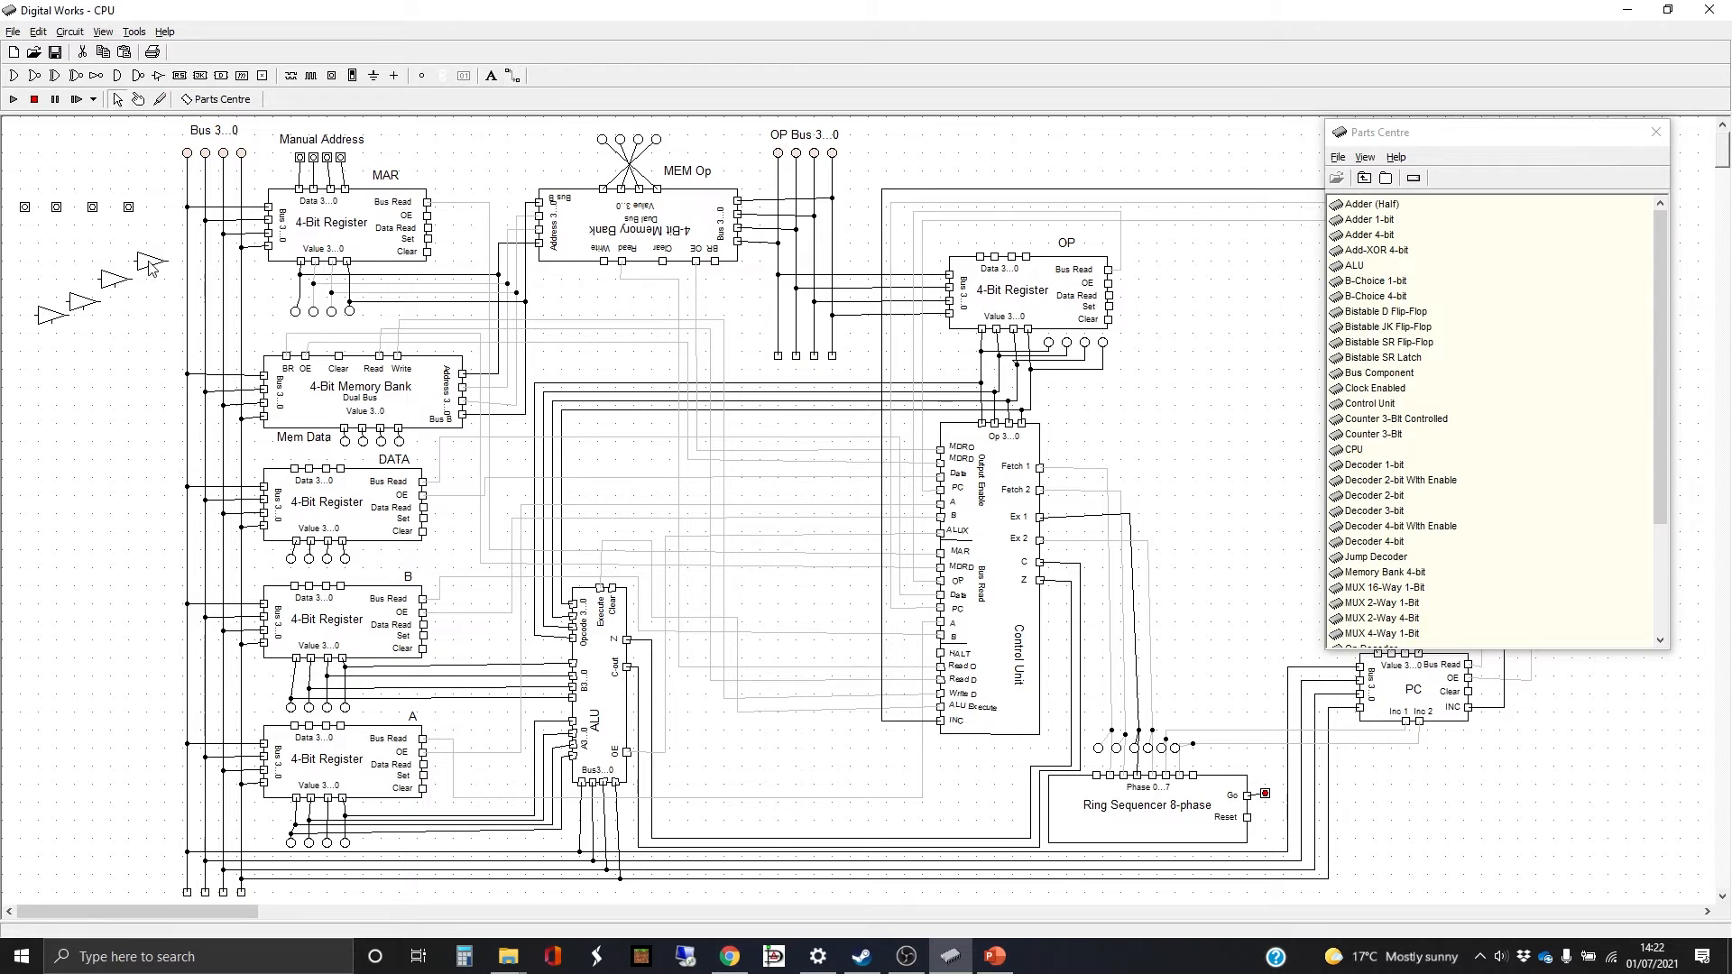
click(513, 76)
click(129, 206)
click(135, 260)
click(98, 277)
click(92, 206)
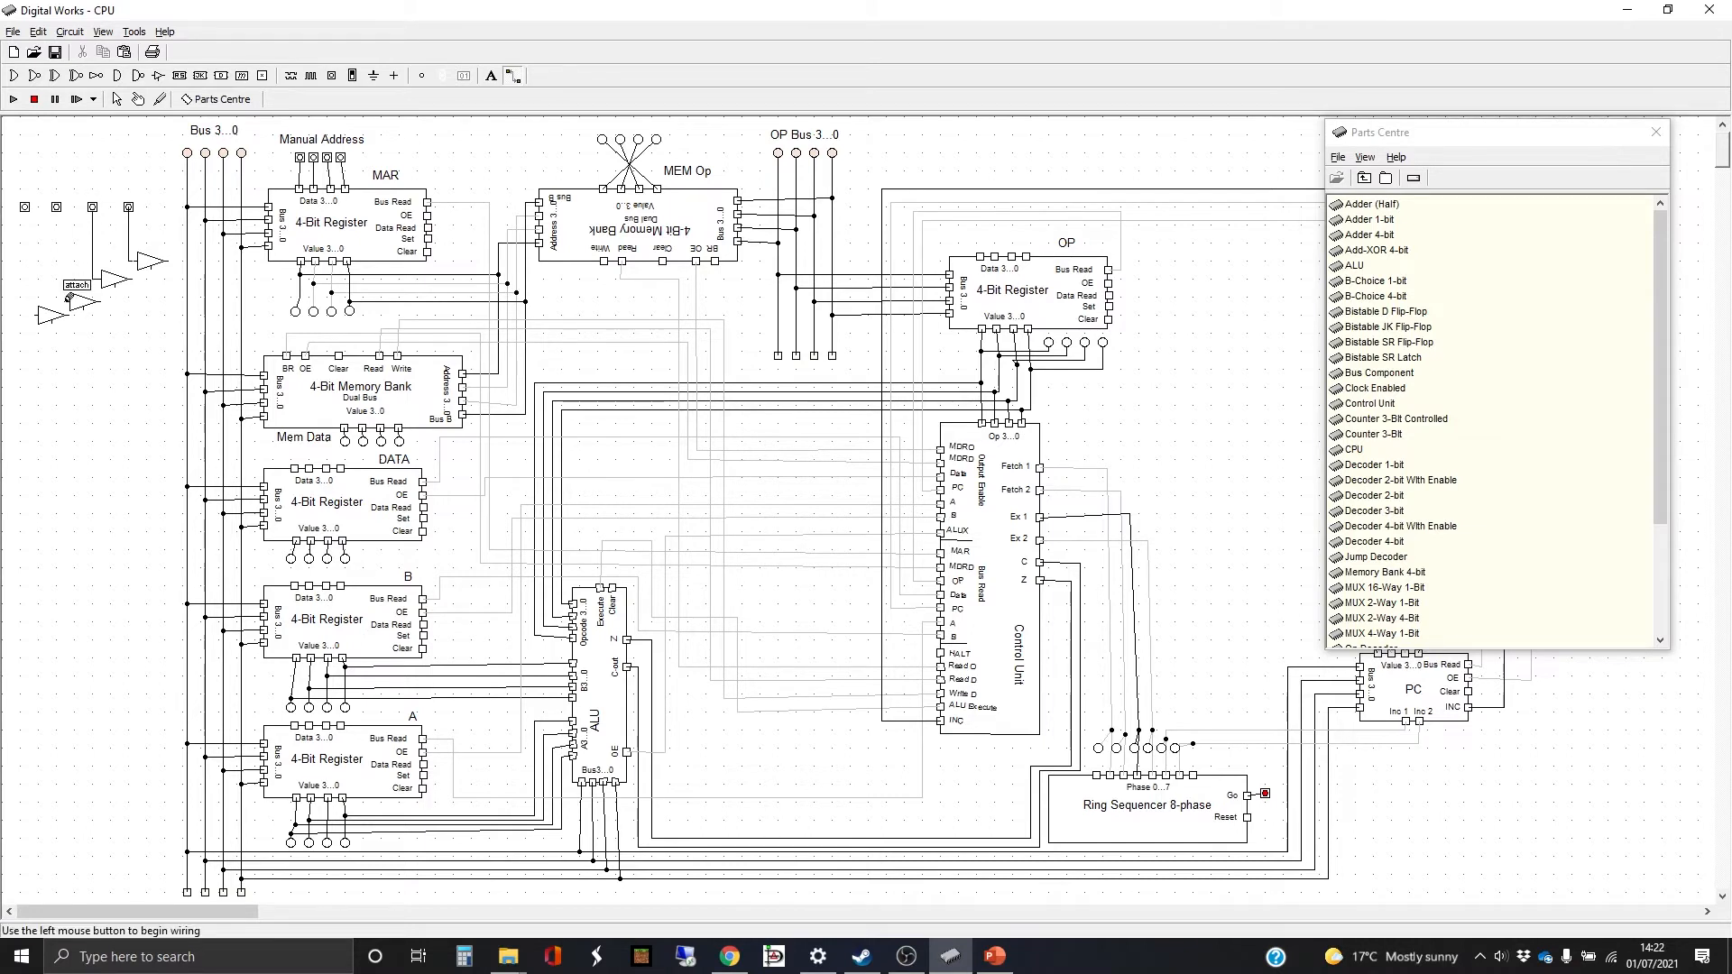
click(58, 300)
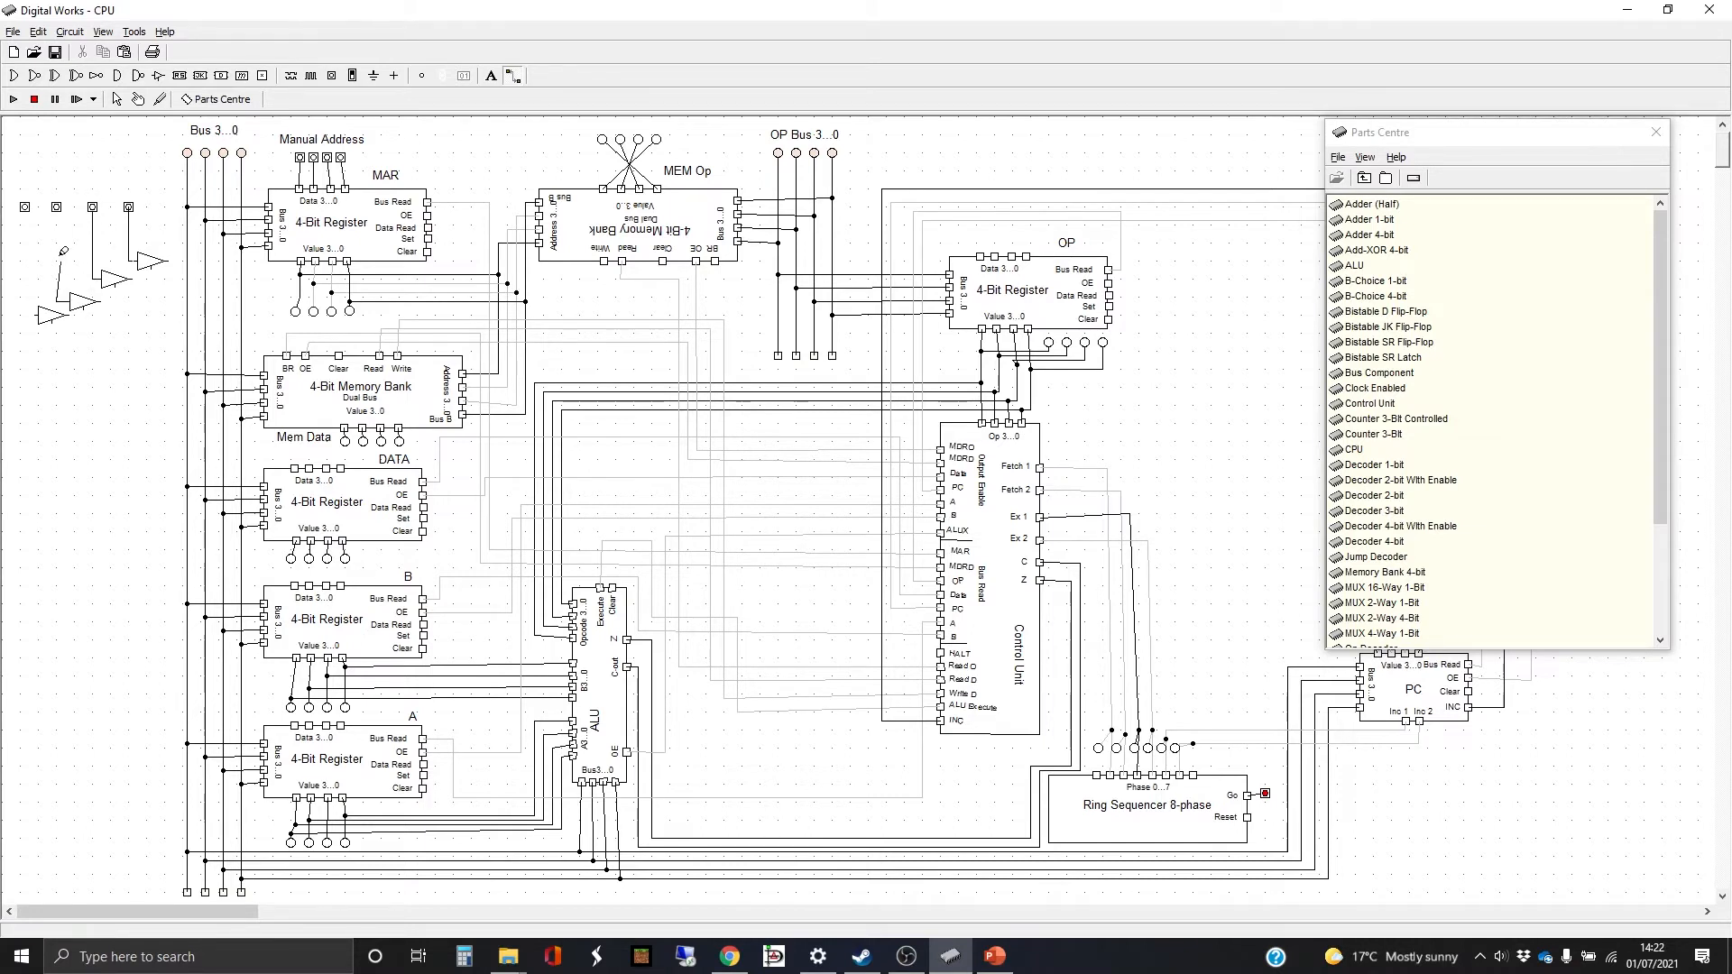
click(56, 206)
click(25, 312)
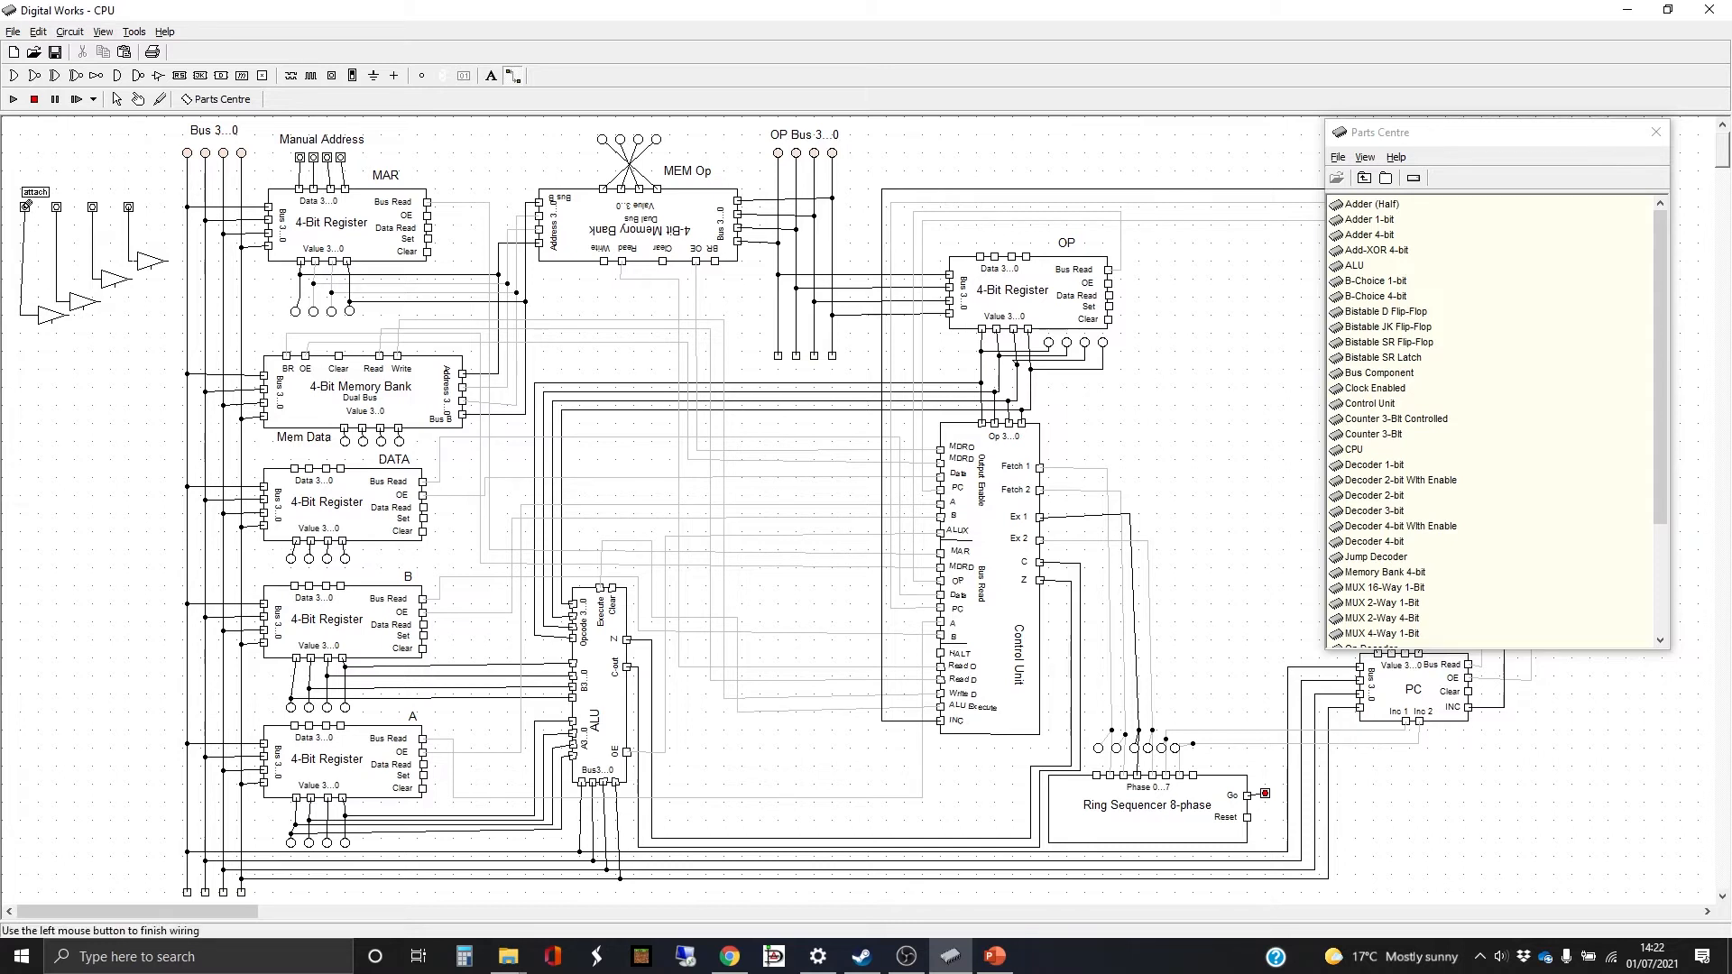
click(24, 206)
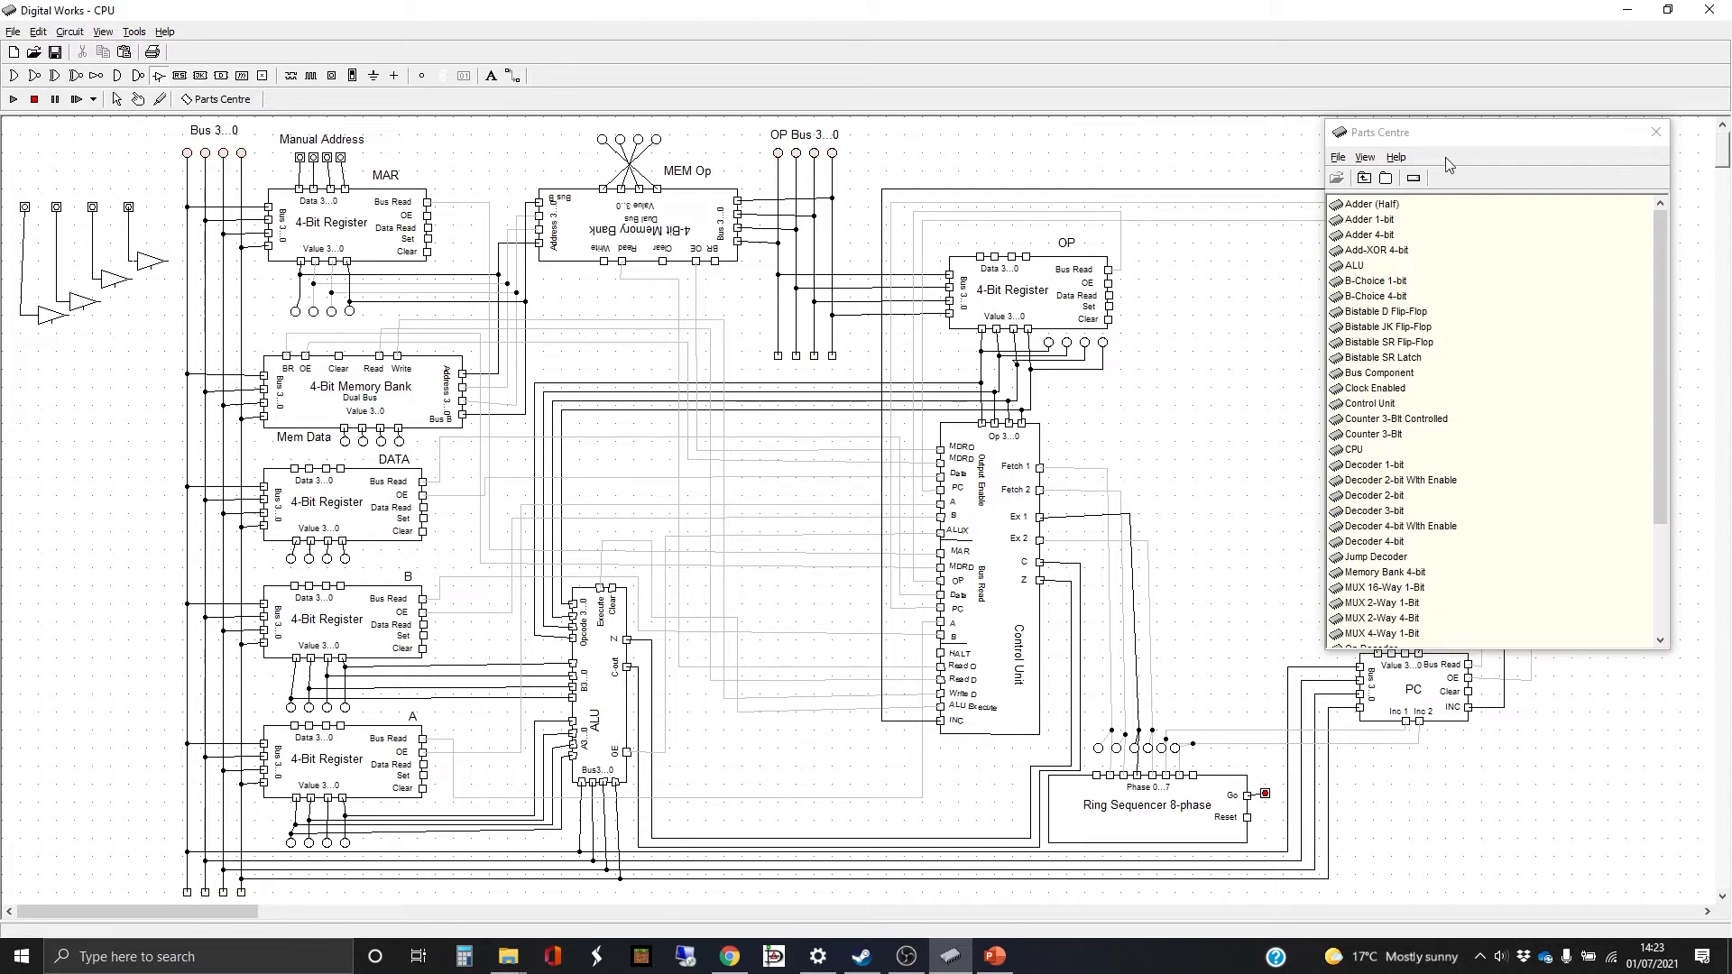
Move the Parts Centre window away from the area above the PC component.
drag(1462, 137, 583, 151)
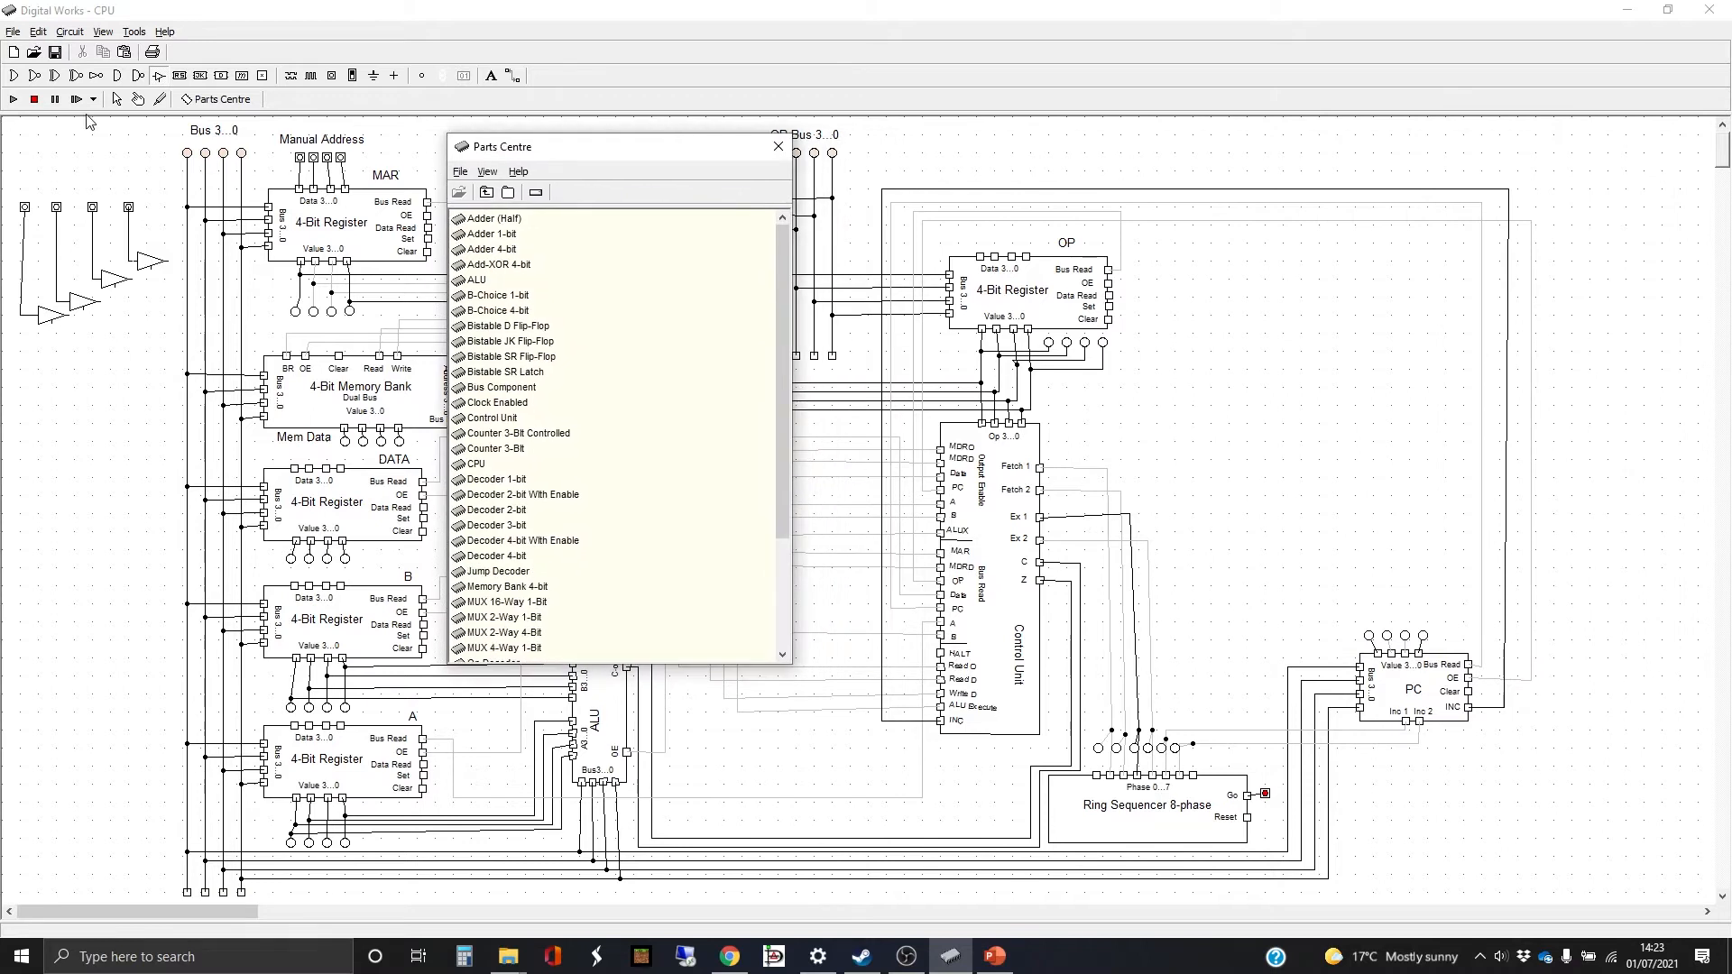
Lower the upper horizontal run of the PC's OE wire to just above the OP register by moving both of its corners.
click(117, 100)
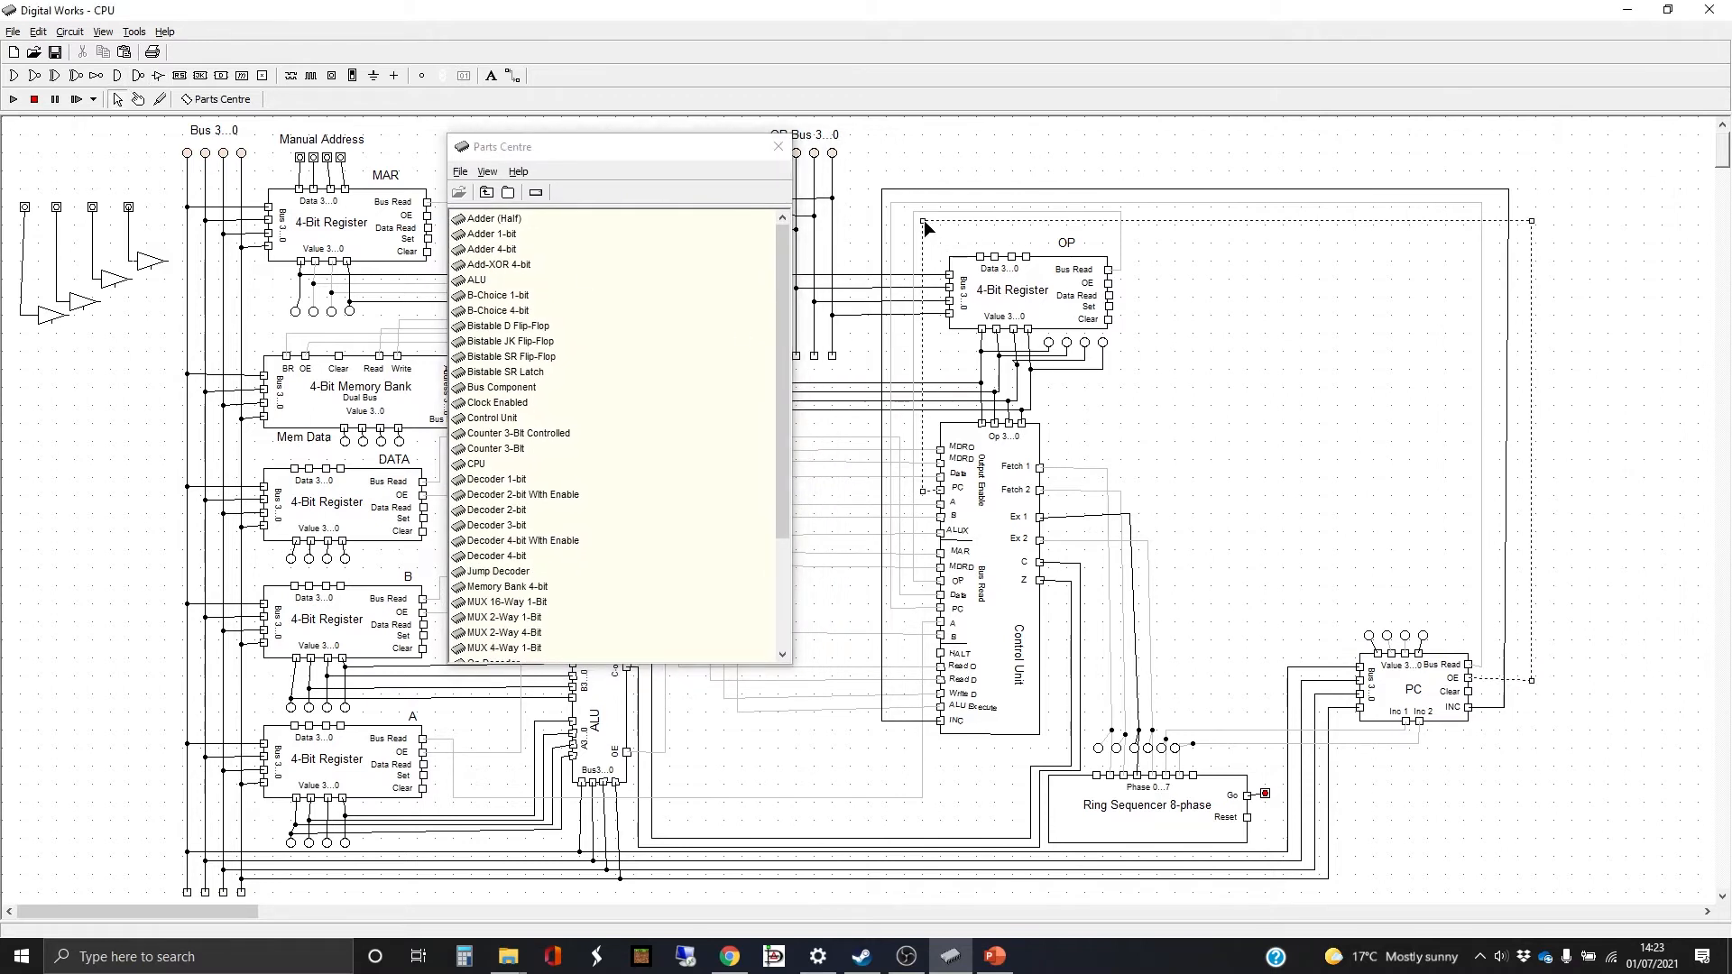
drag(922, 220, 921, 248)
drag(1529, 220, 1530, 247)
Lower the upper left corner of the OP register's Bus Read wire, and move the OP label to the right of the register.
click(926, 213)
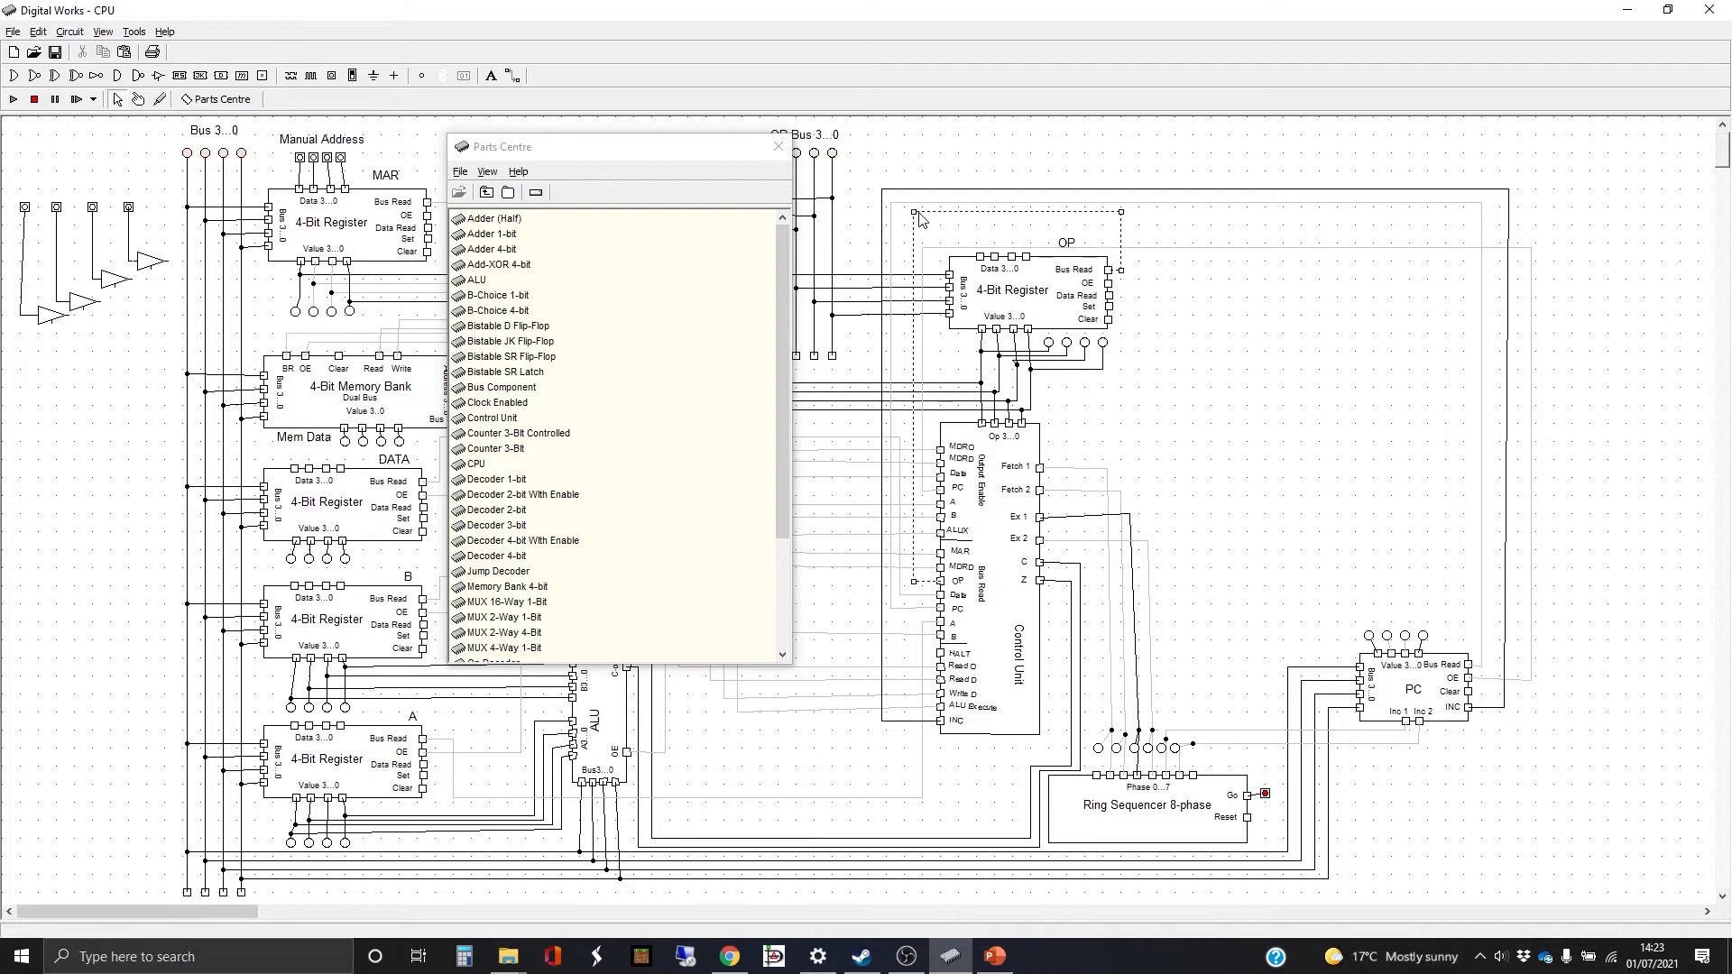
drag(913, 212, 913, 239)
drag(1120, 211, 1138, 305)
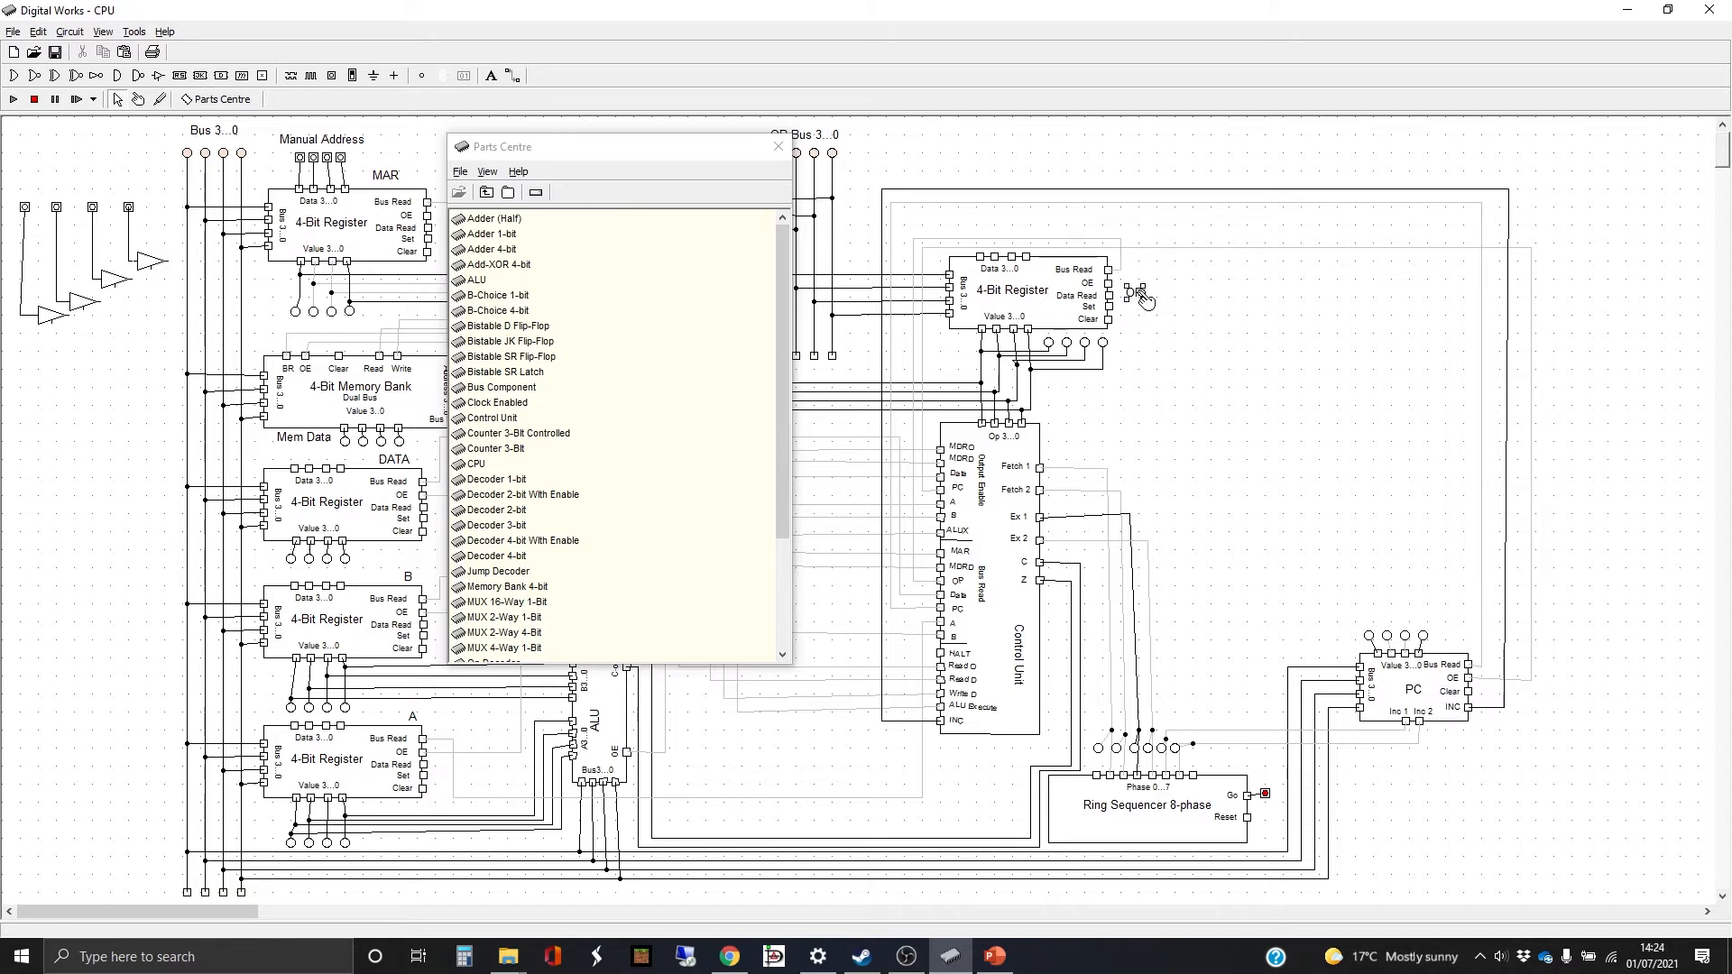
Lower the upper horizontal runs of the PC's Bus Read and INC wires to sit closely above the other control wires.
click(915, 204)
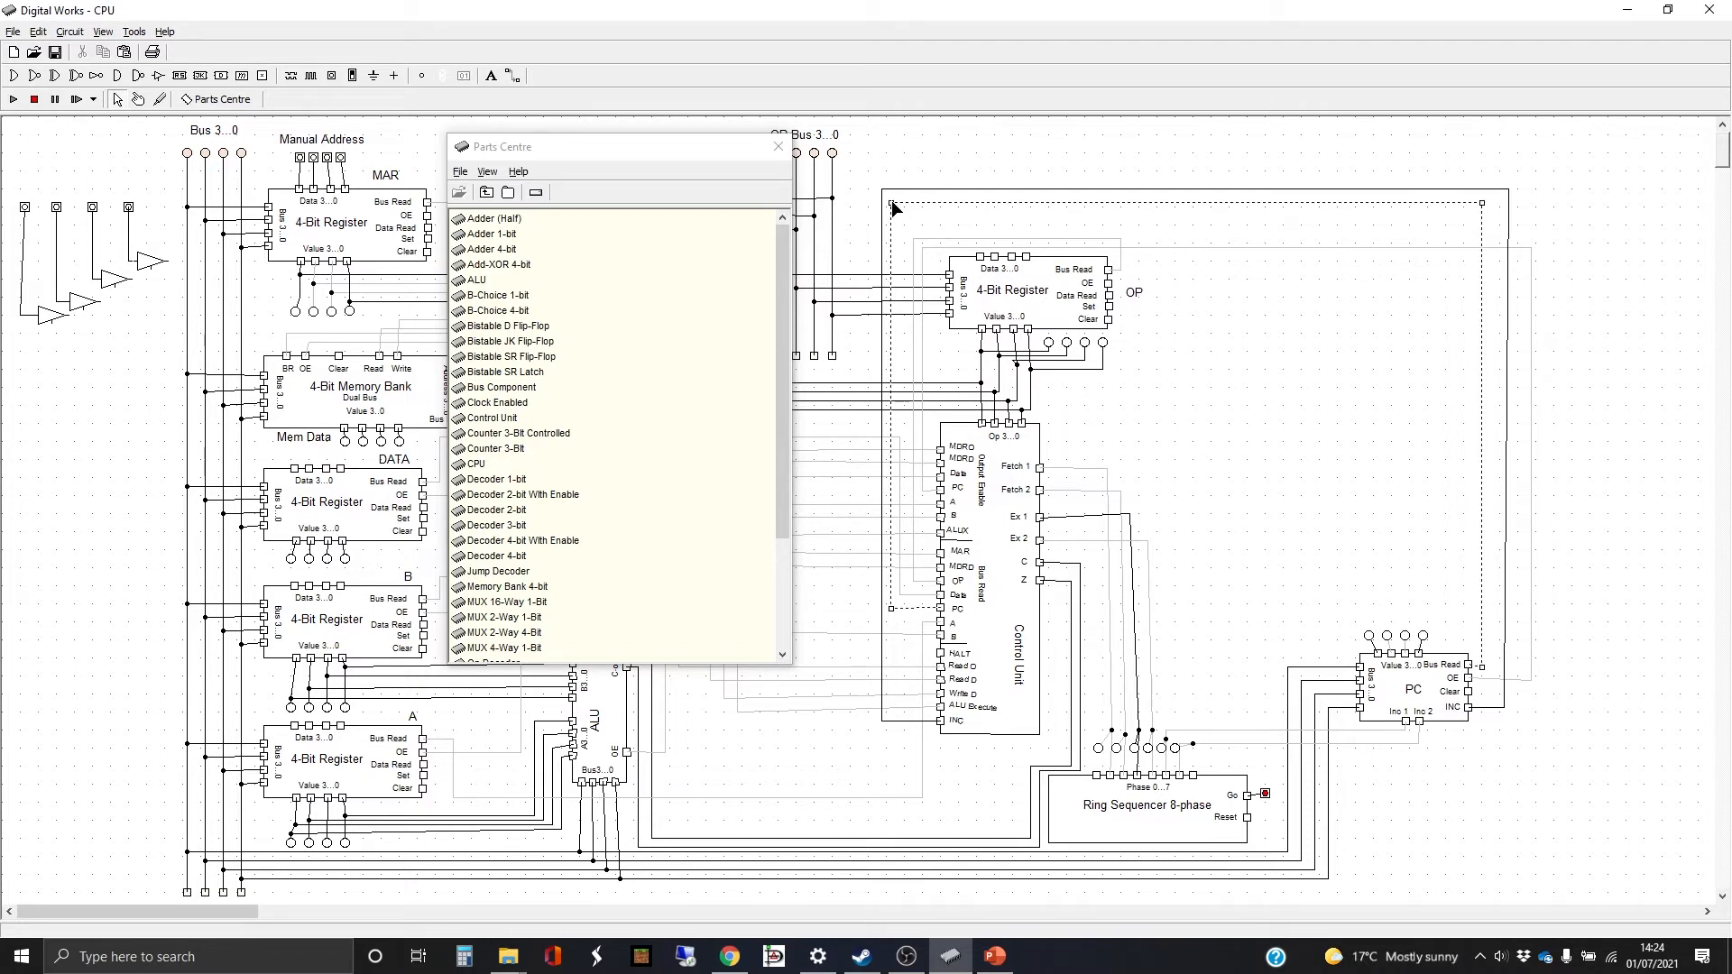
drag(891, 201, 891, 230)
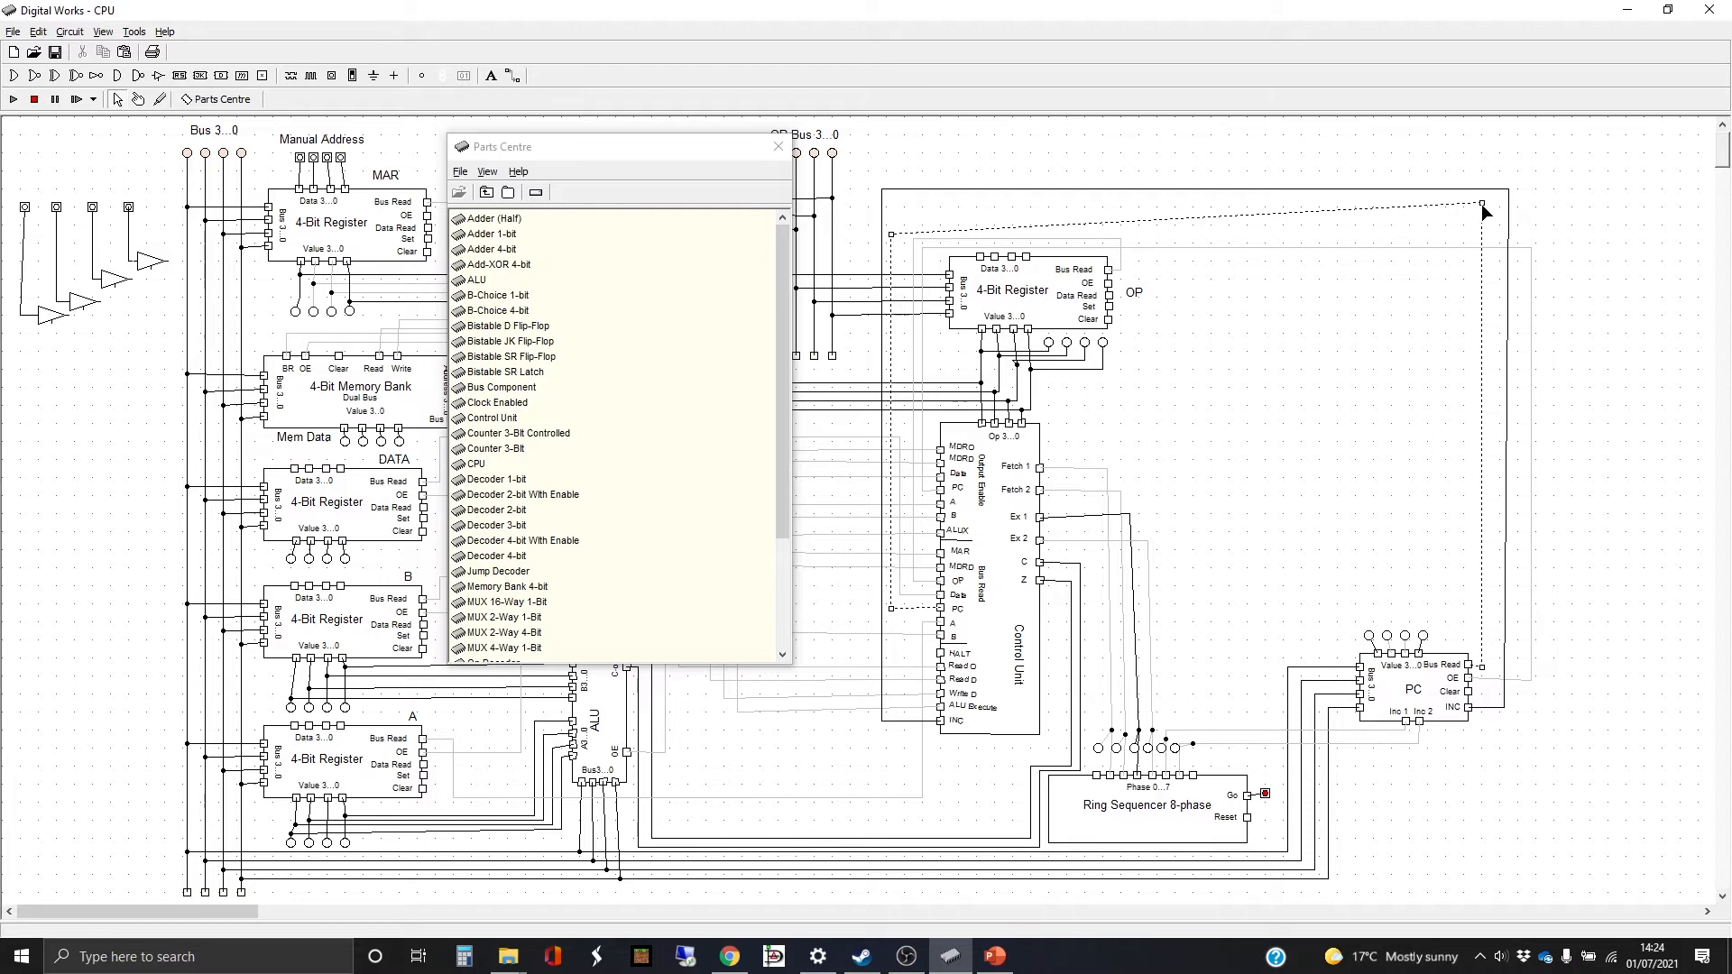
drag(1480, 204, 1484, 234)
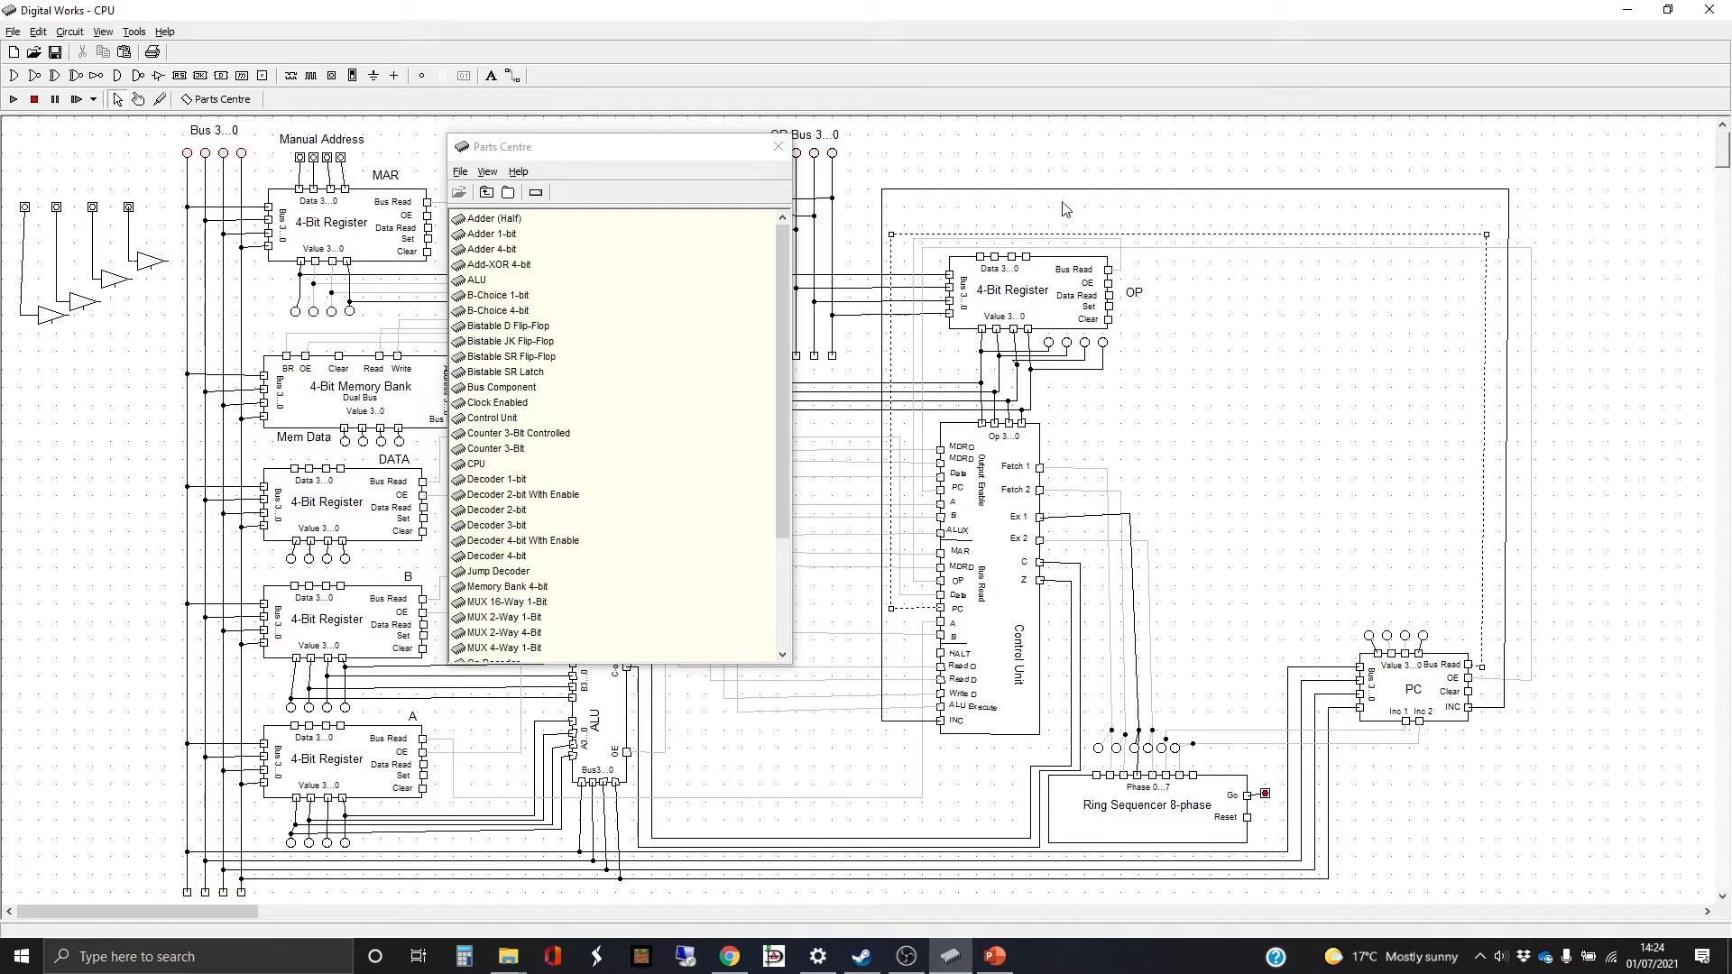
click(884, 191)
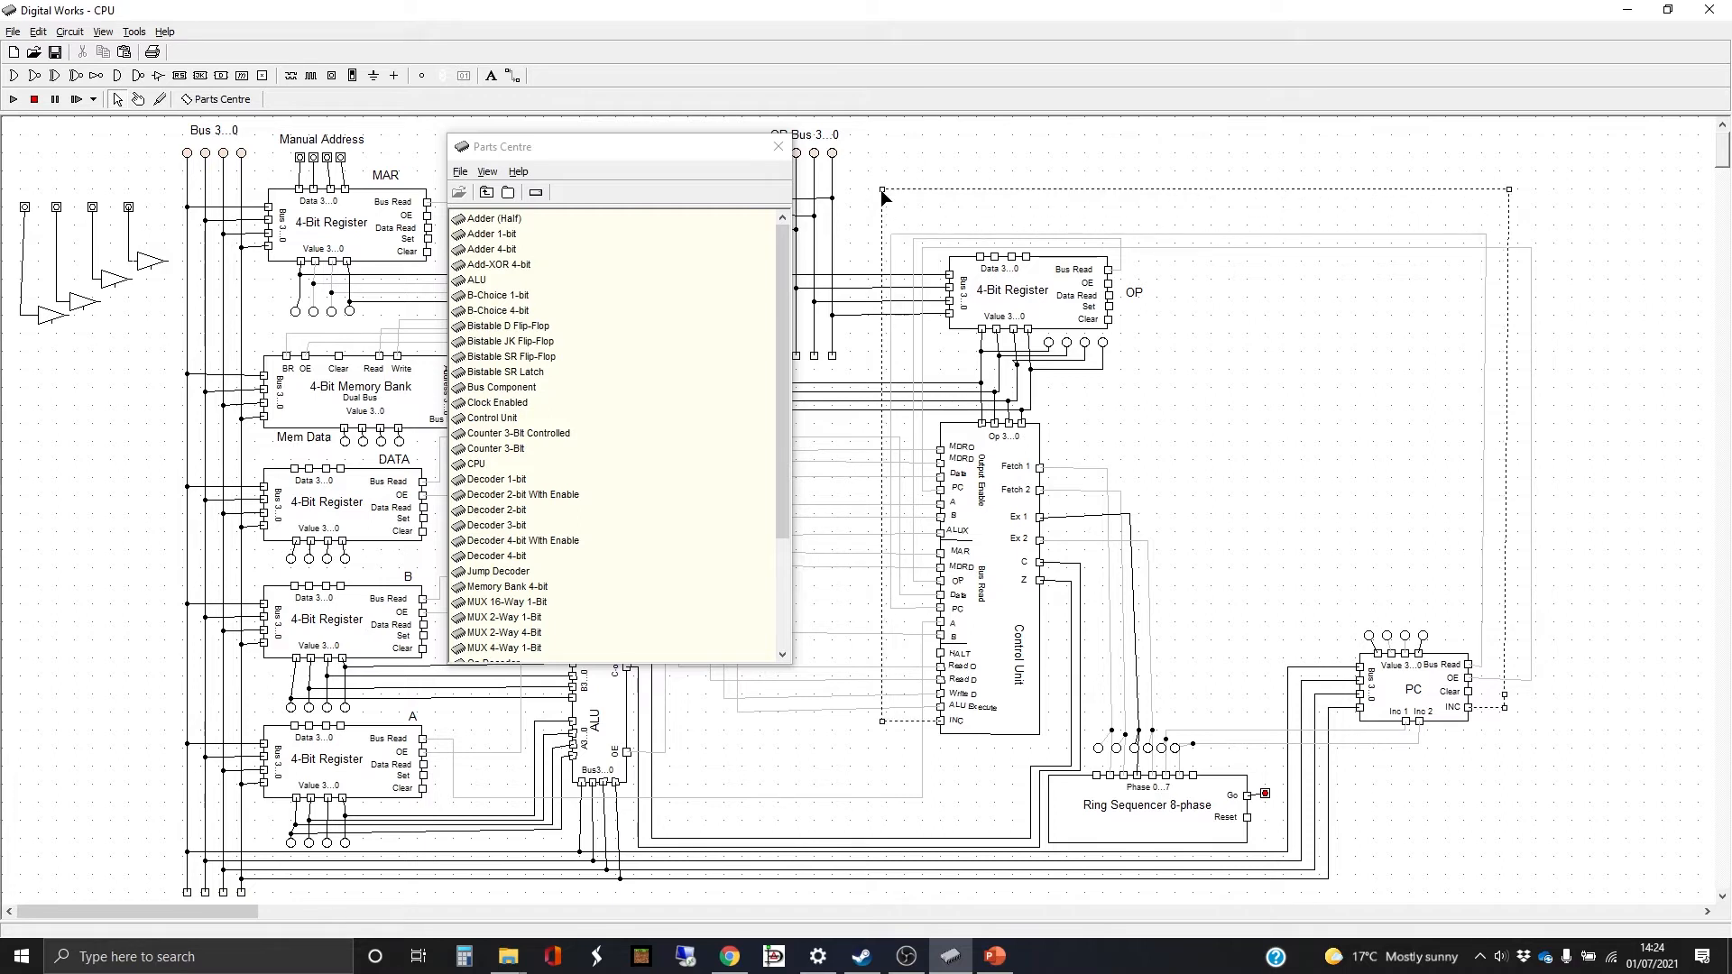
drag(881, 191, 881, 227)
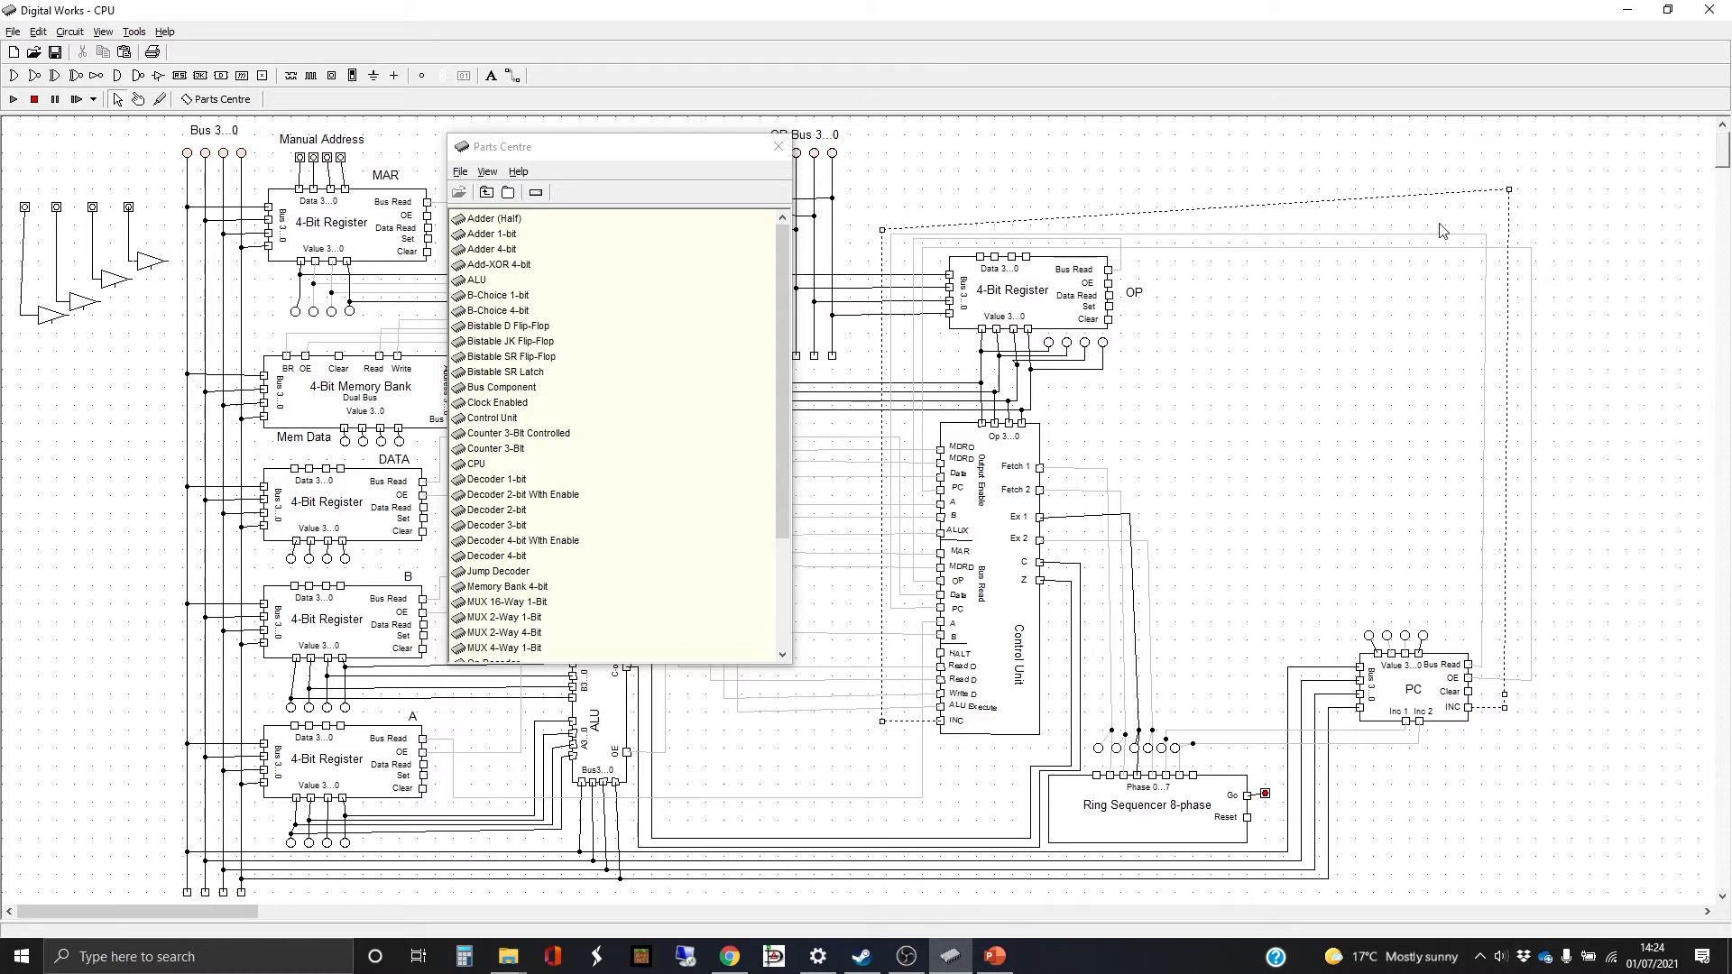
drag(1507, 190, 1507, 226)
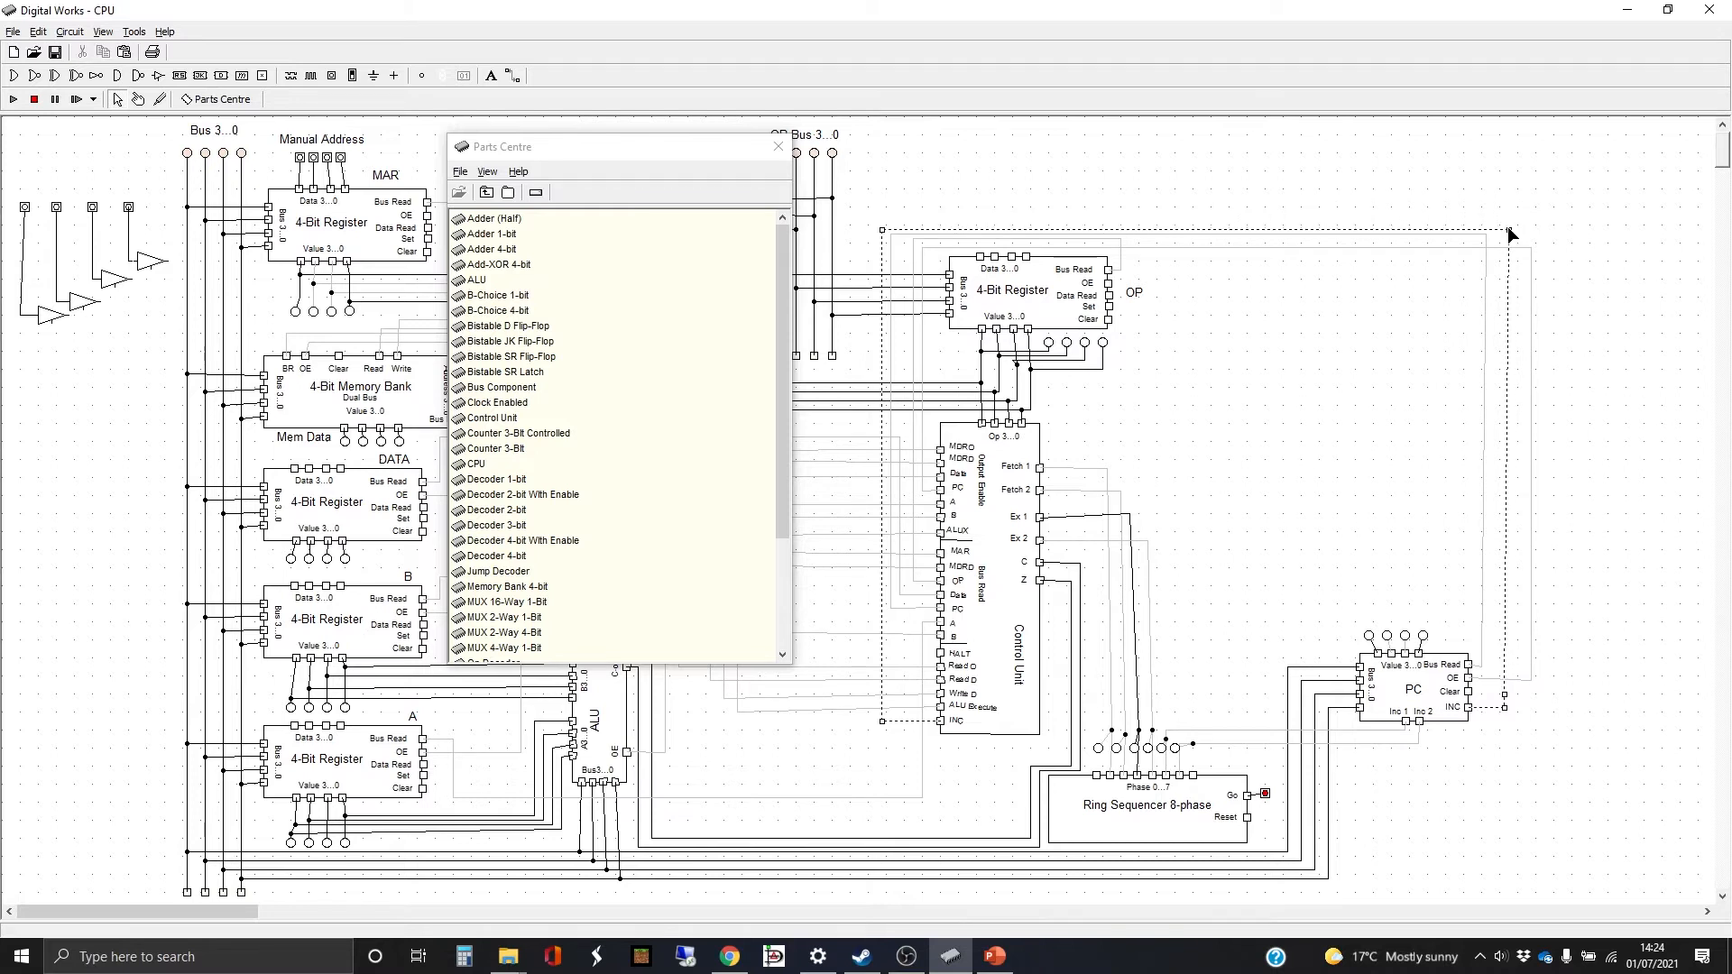
click(1206, 186)
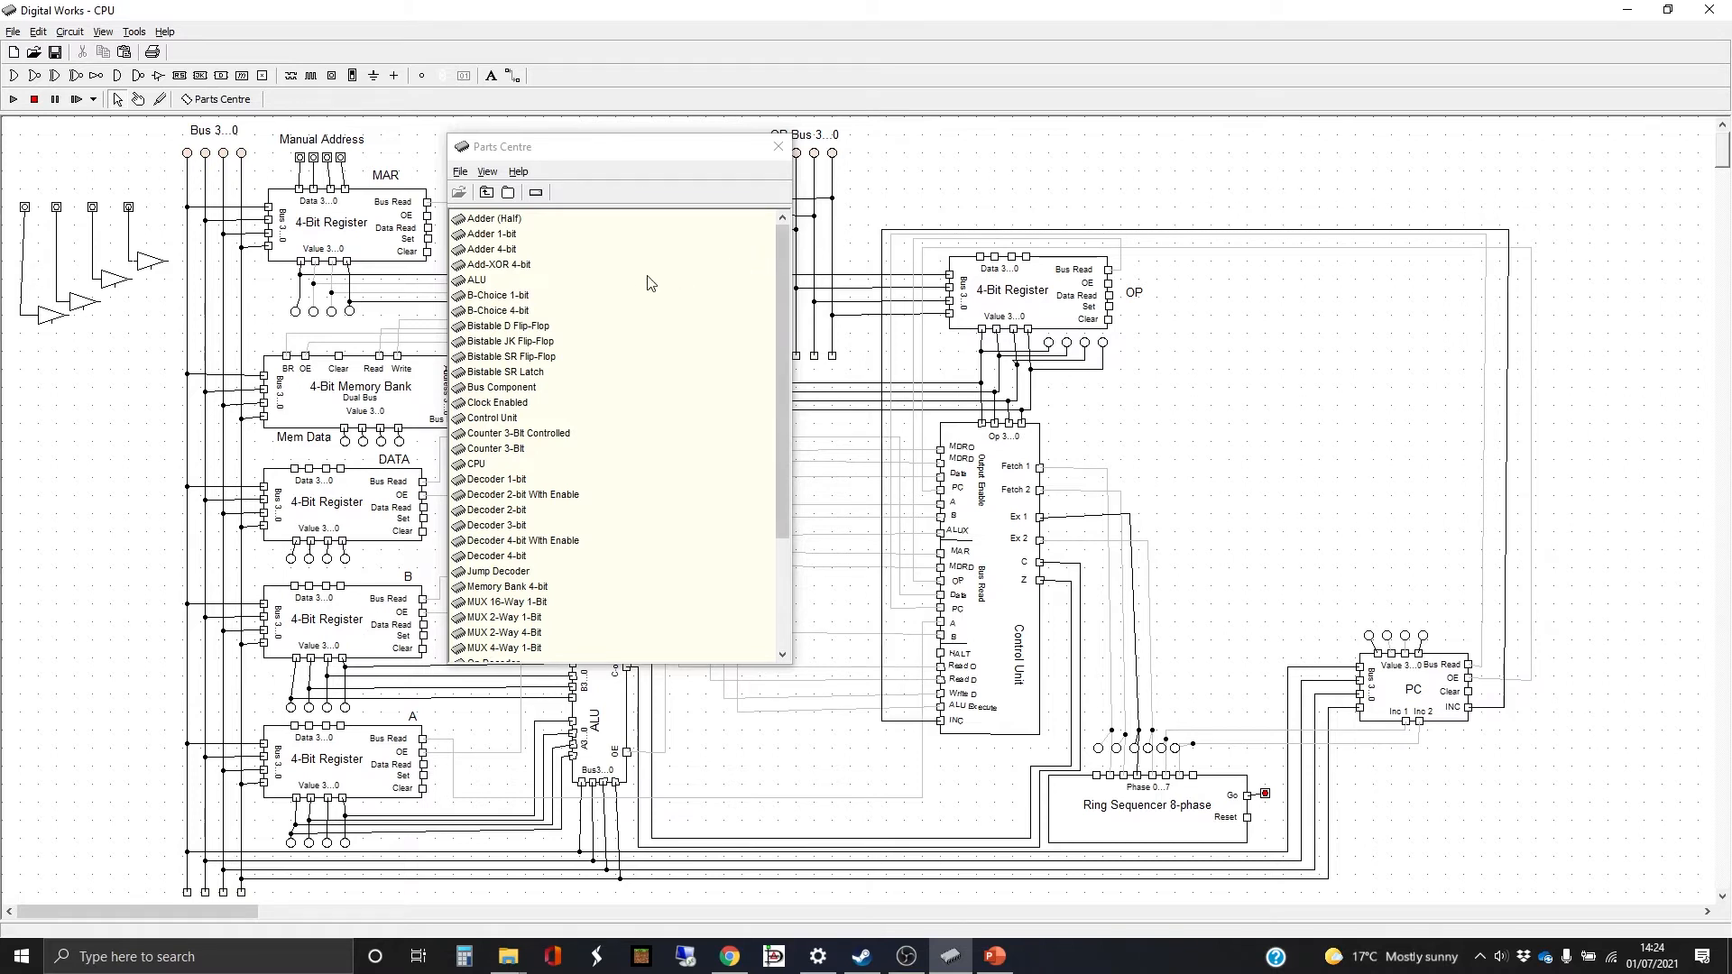
Close the Parts Centre, then place a tri-state buffer facing the OP bus on its right and a pasted copy beside it.
click(777, 146)
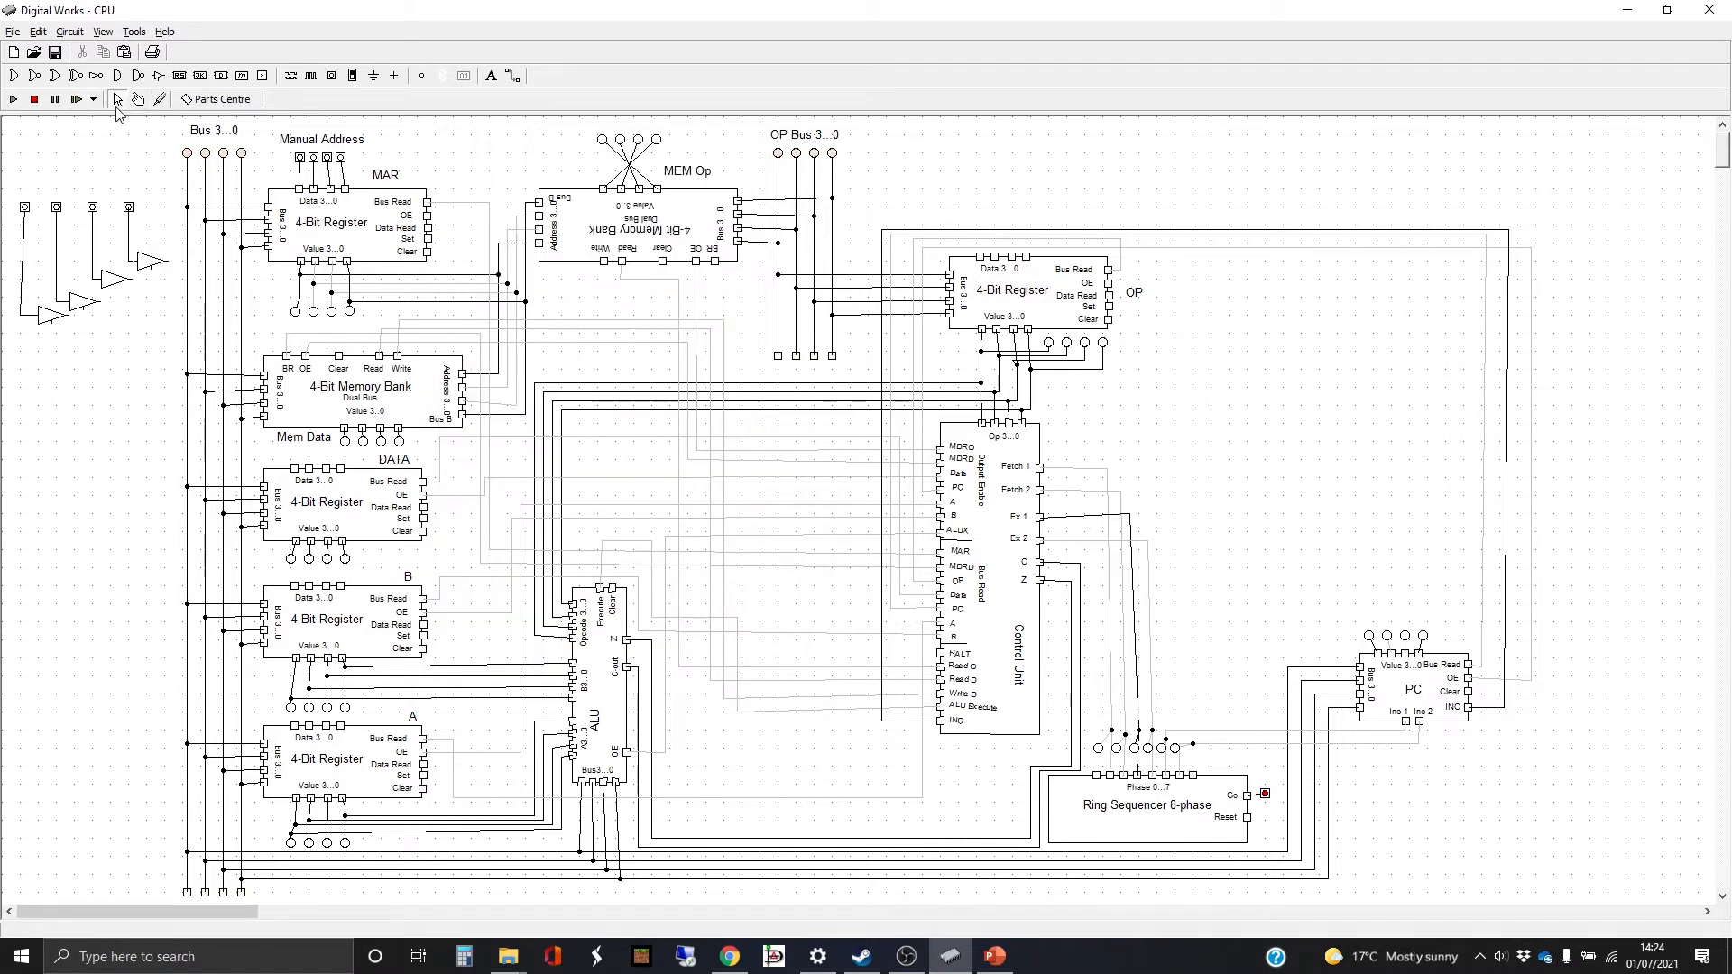
click(159, 76)
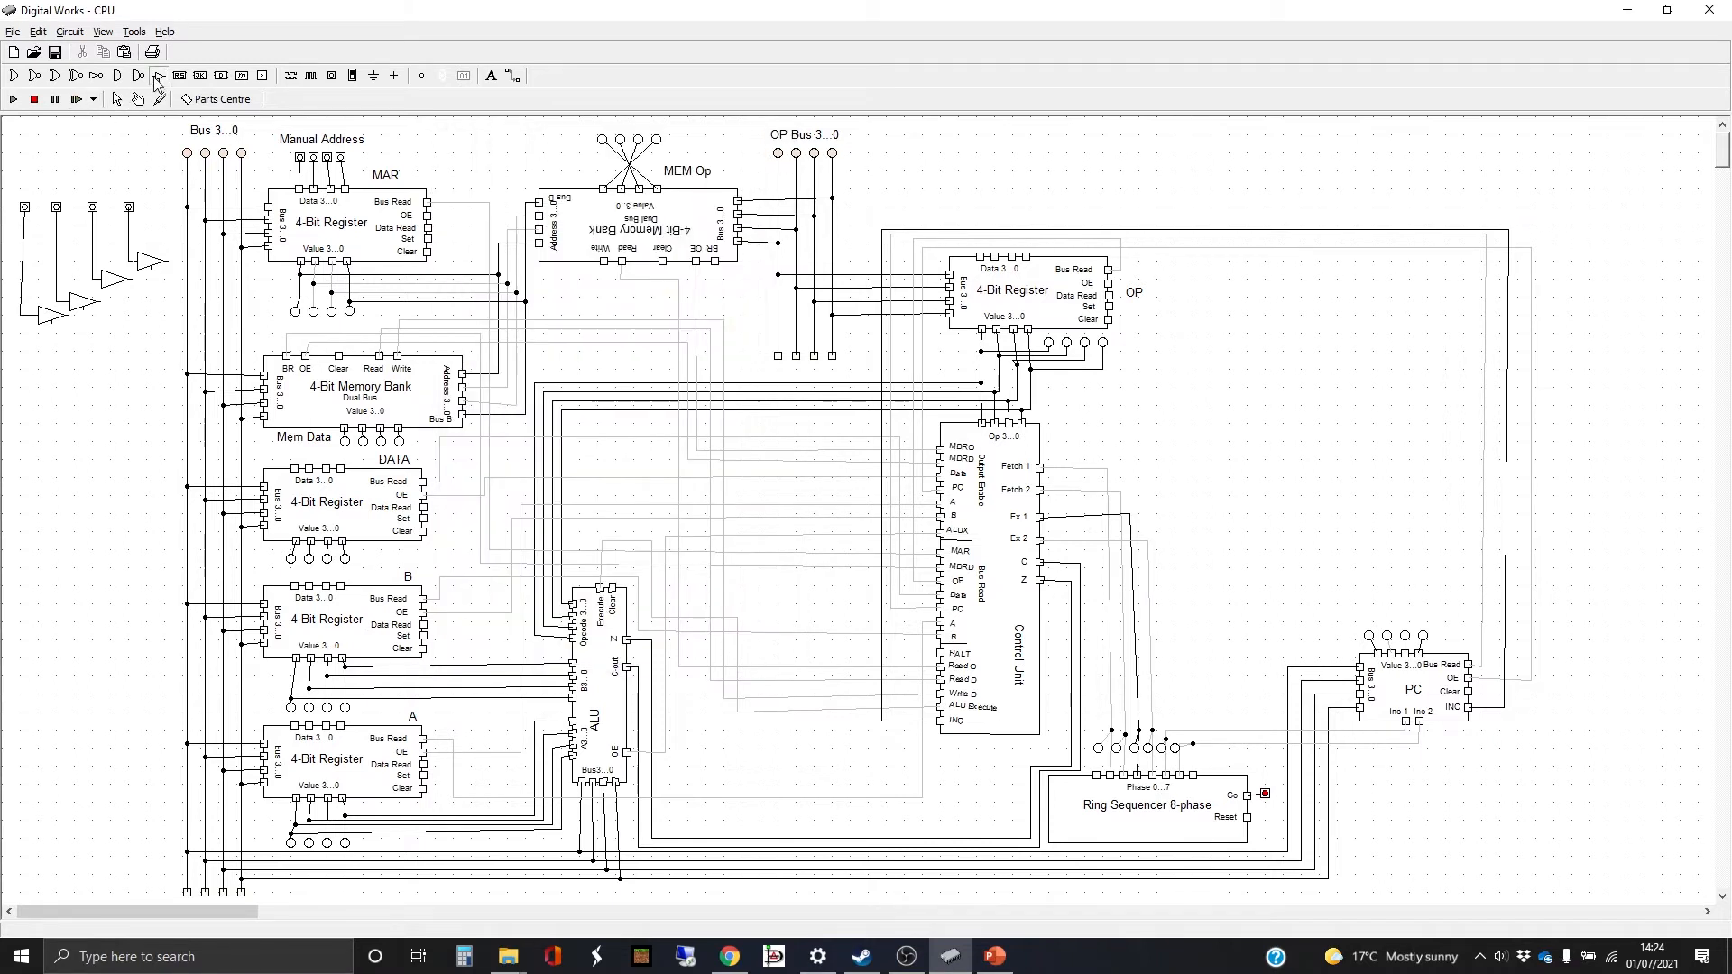
click(941, 177)
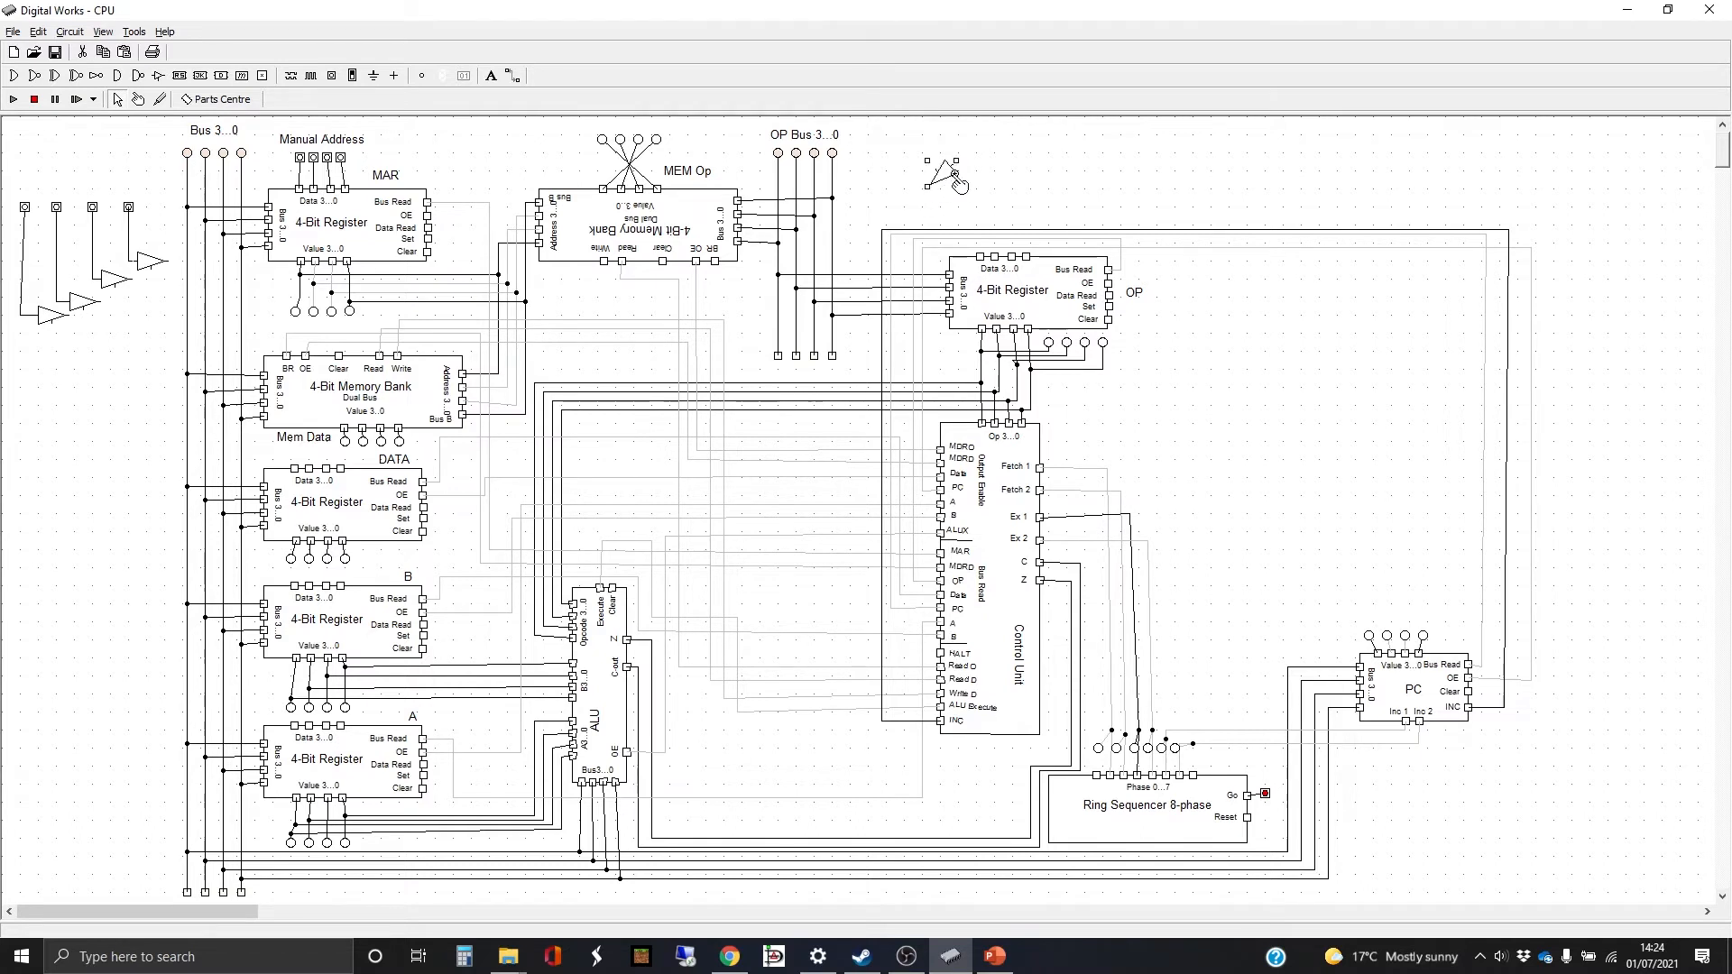
drag(954, 174, 926, 176)
key(ctrl+v)
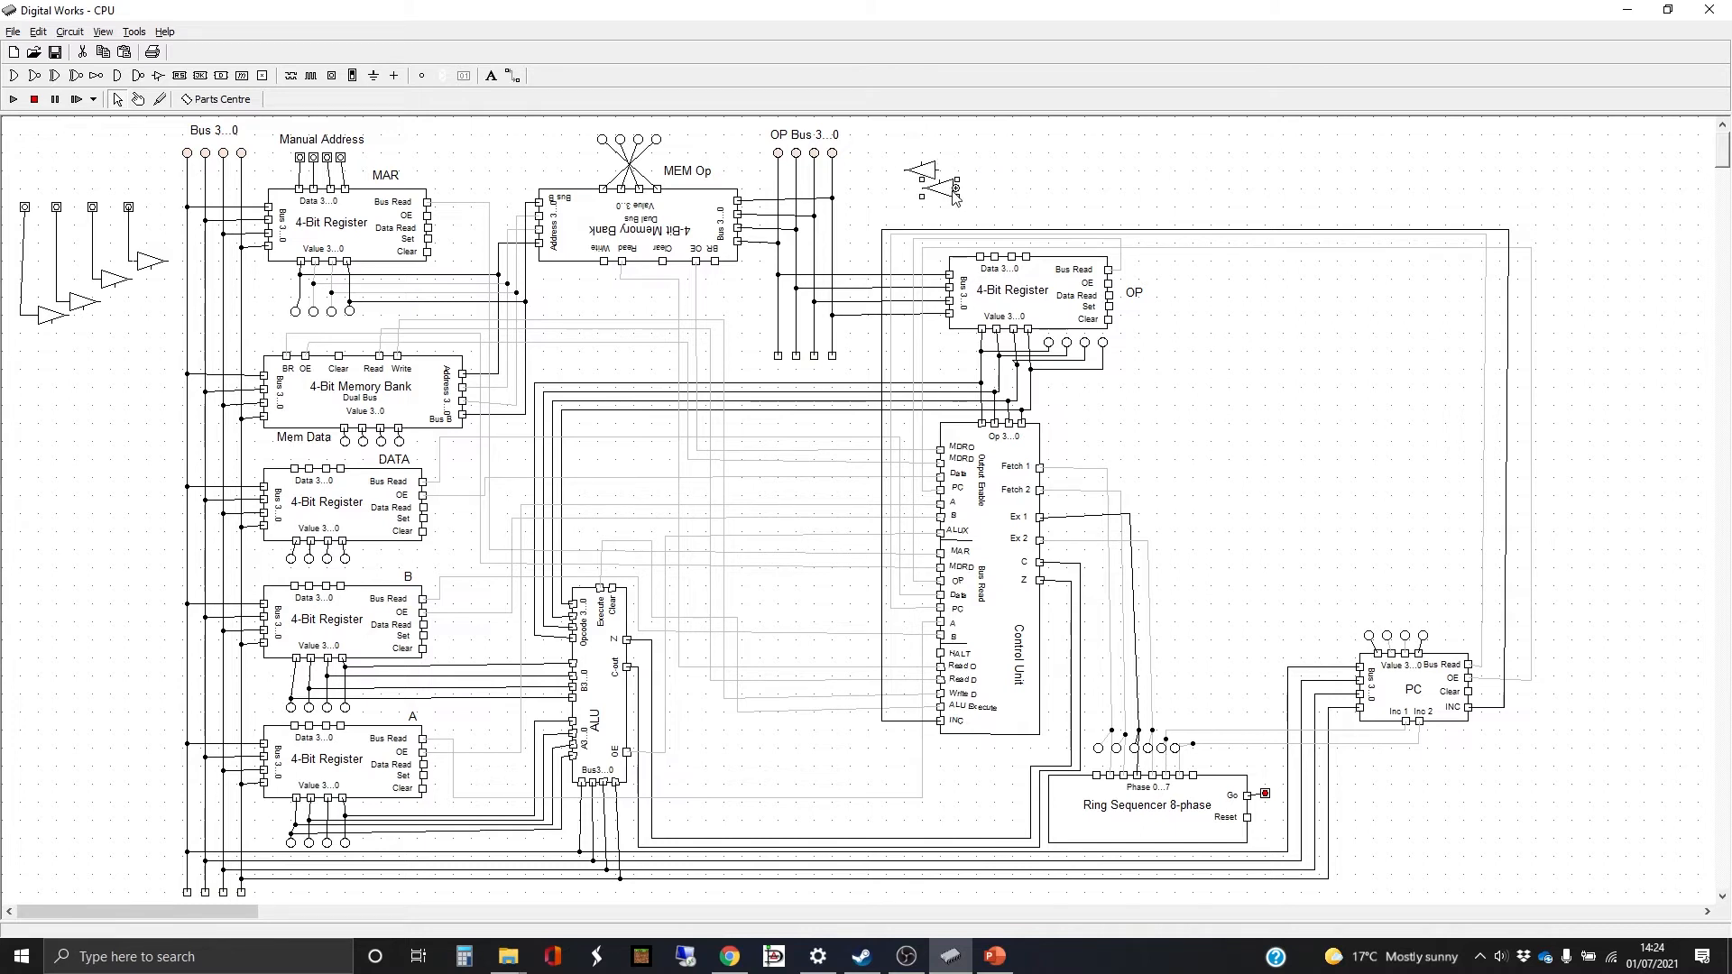
drag(946, 191, 985, 185)
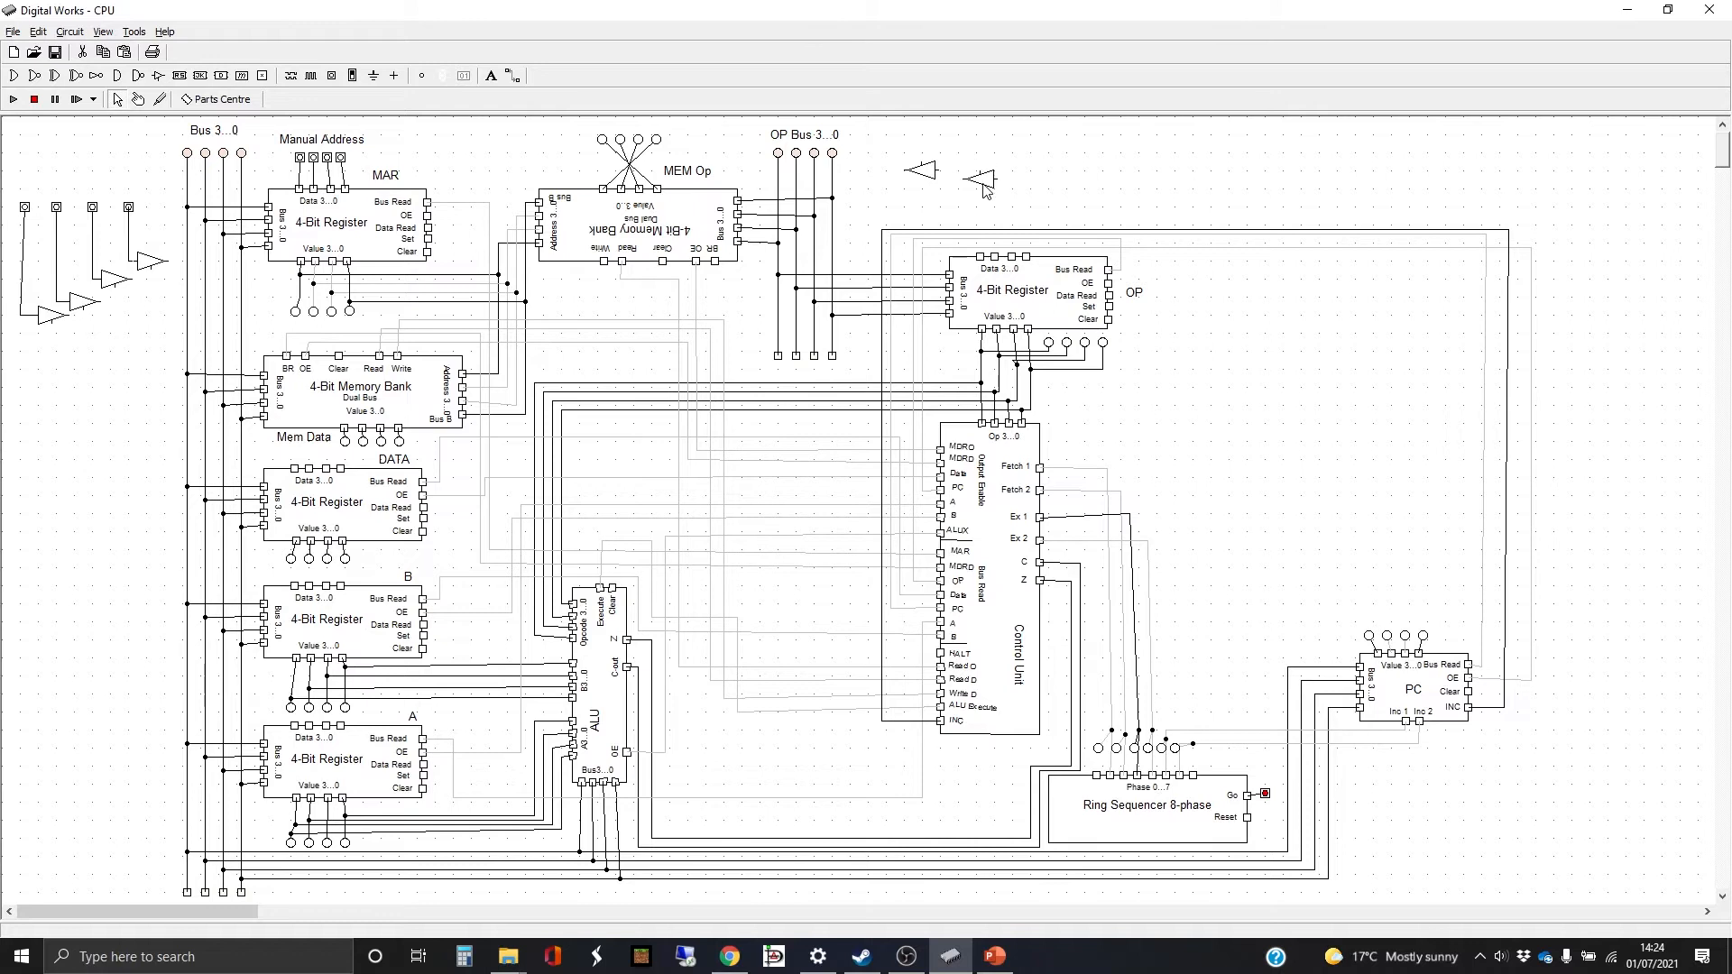
Copy the pair of tri-state buffers beside the OP bus and arrange all four in a descending diagonal above the OP register.
click(929, 173)
drag(925, 170, 986, 168)
click(986, 181)
drag(886, 129, 1044, 214)
key(ctrl+c)
key(ctrl+v)
drag(1023, 200, 1106, 212)
drag(1104, 205, 1104, 206)
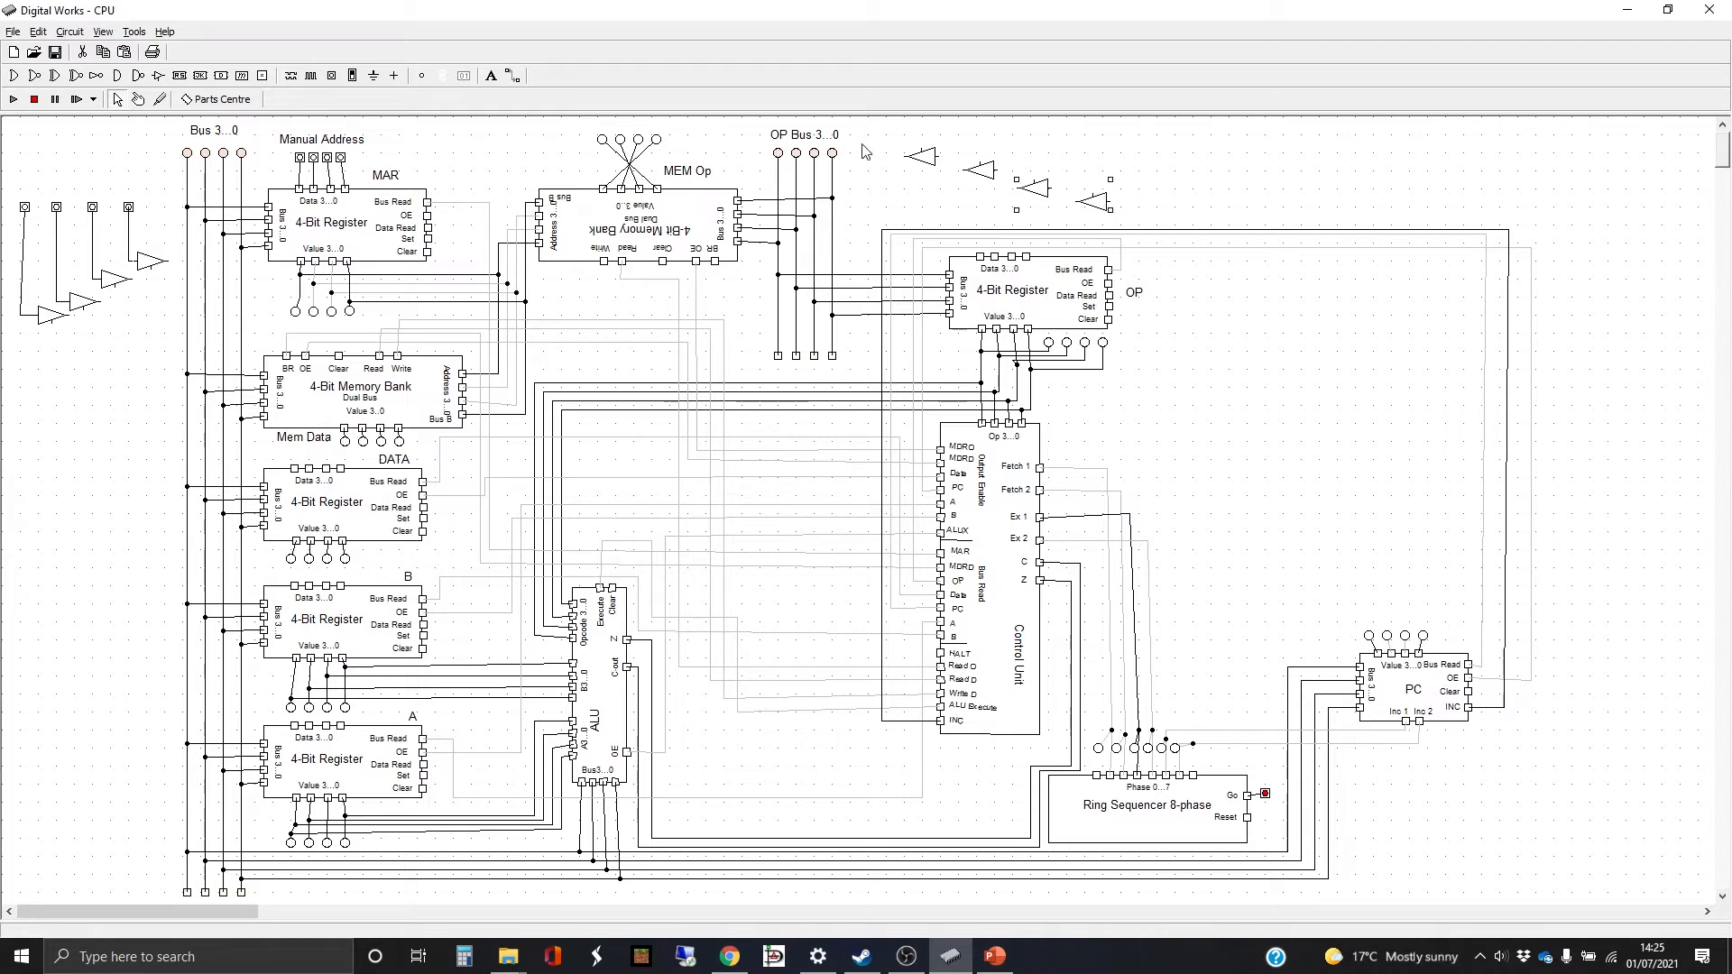
Place four interactive inputs in a row above the OP bus buffers, shifting the first one to the right of its buffer.
click(514, 77)
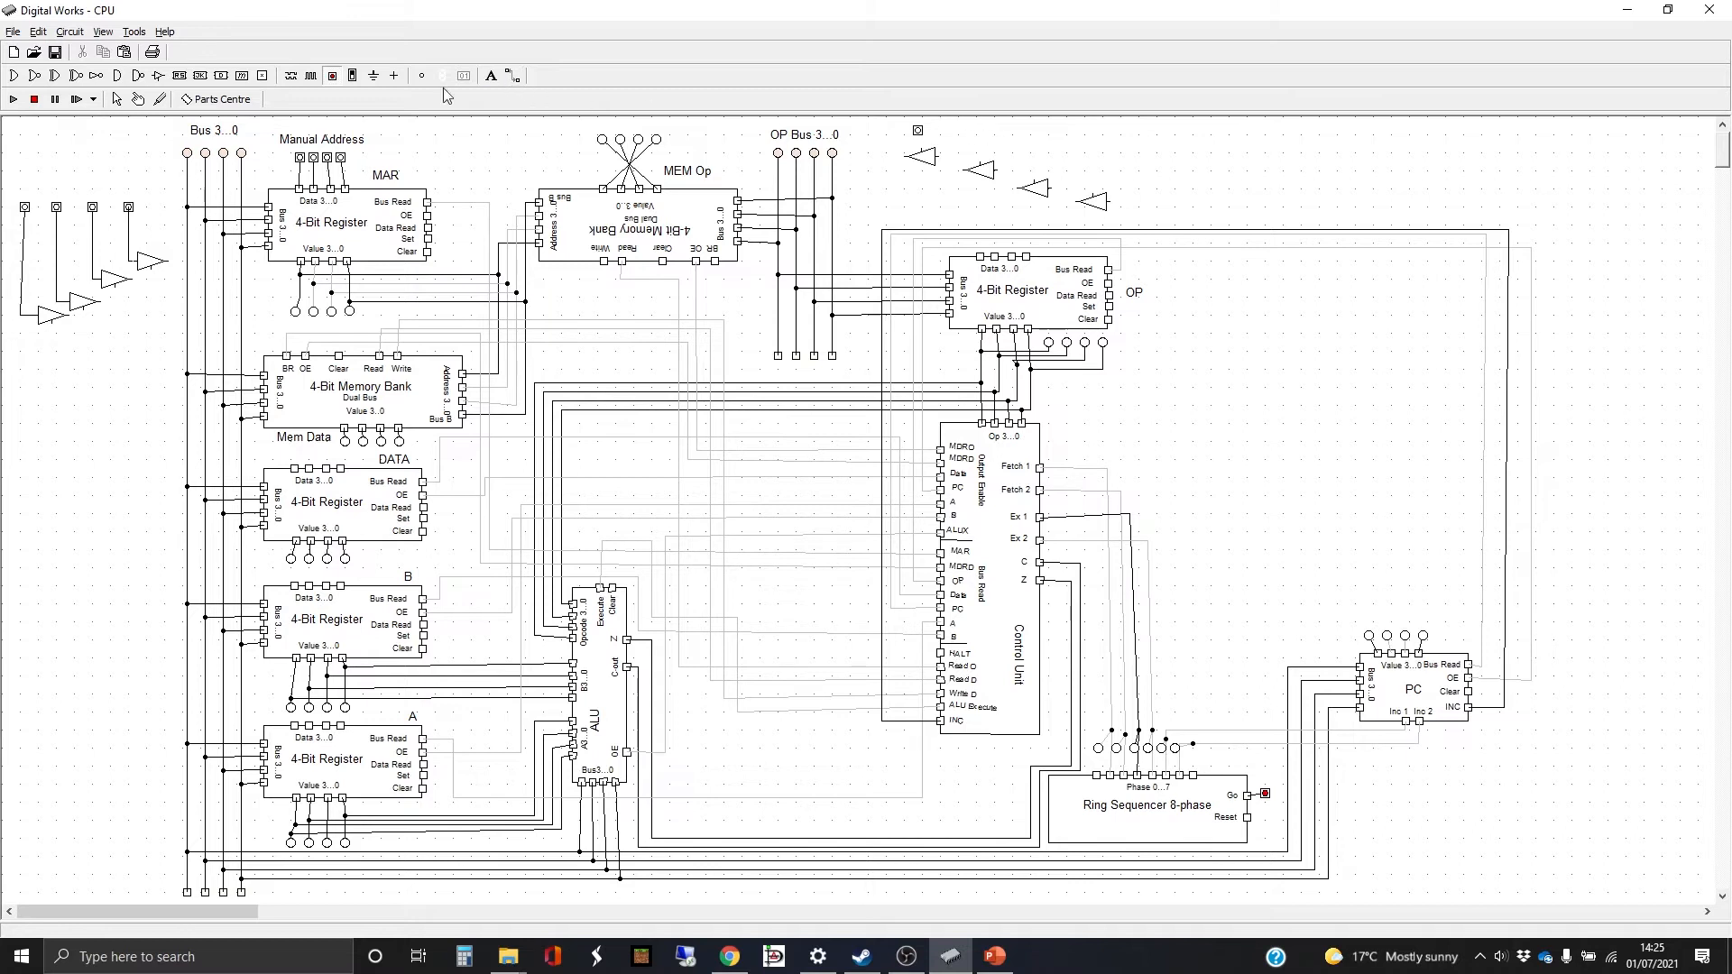
click(1017, 130)
click(1134, 131)
click(118, 100)
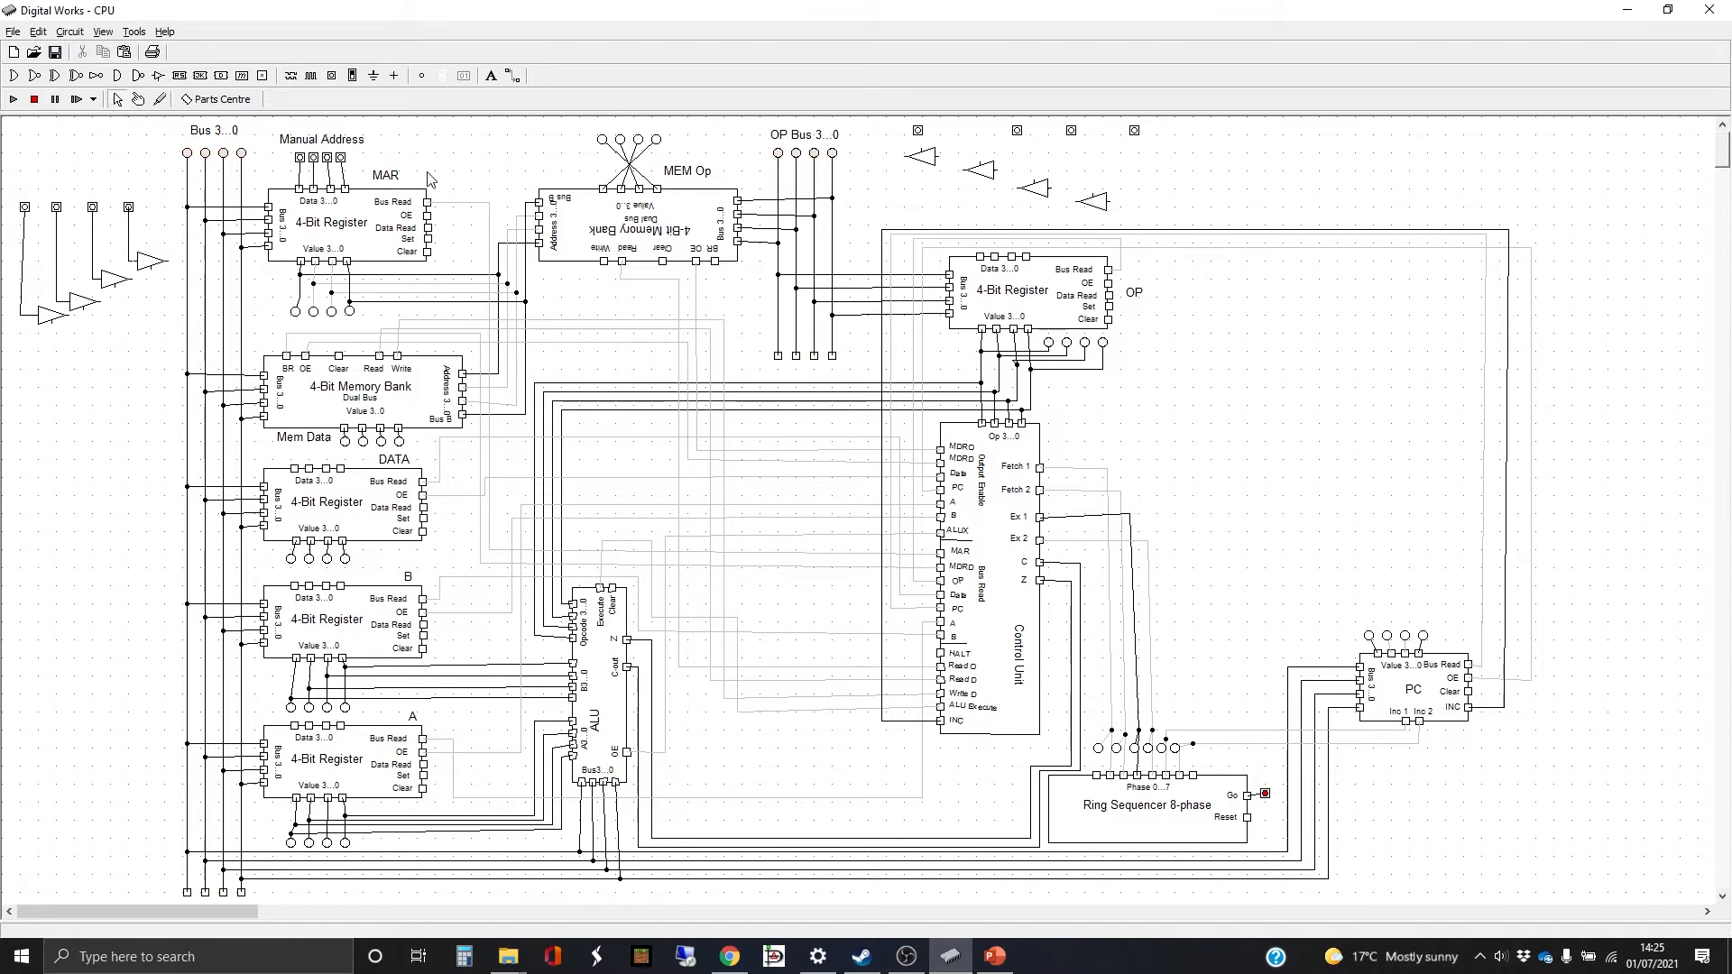
click(919, 133)
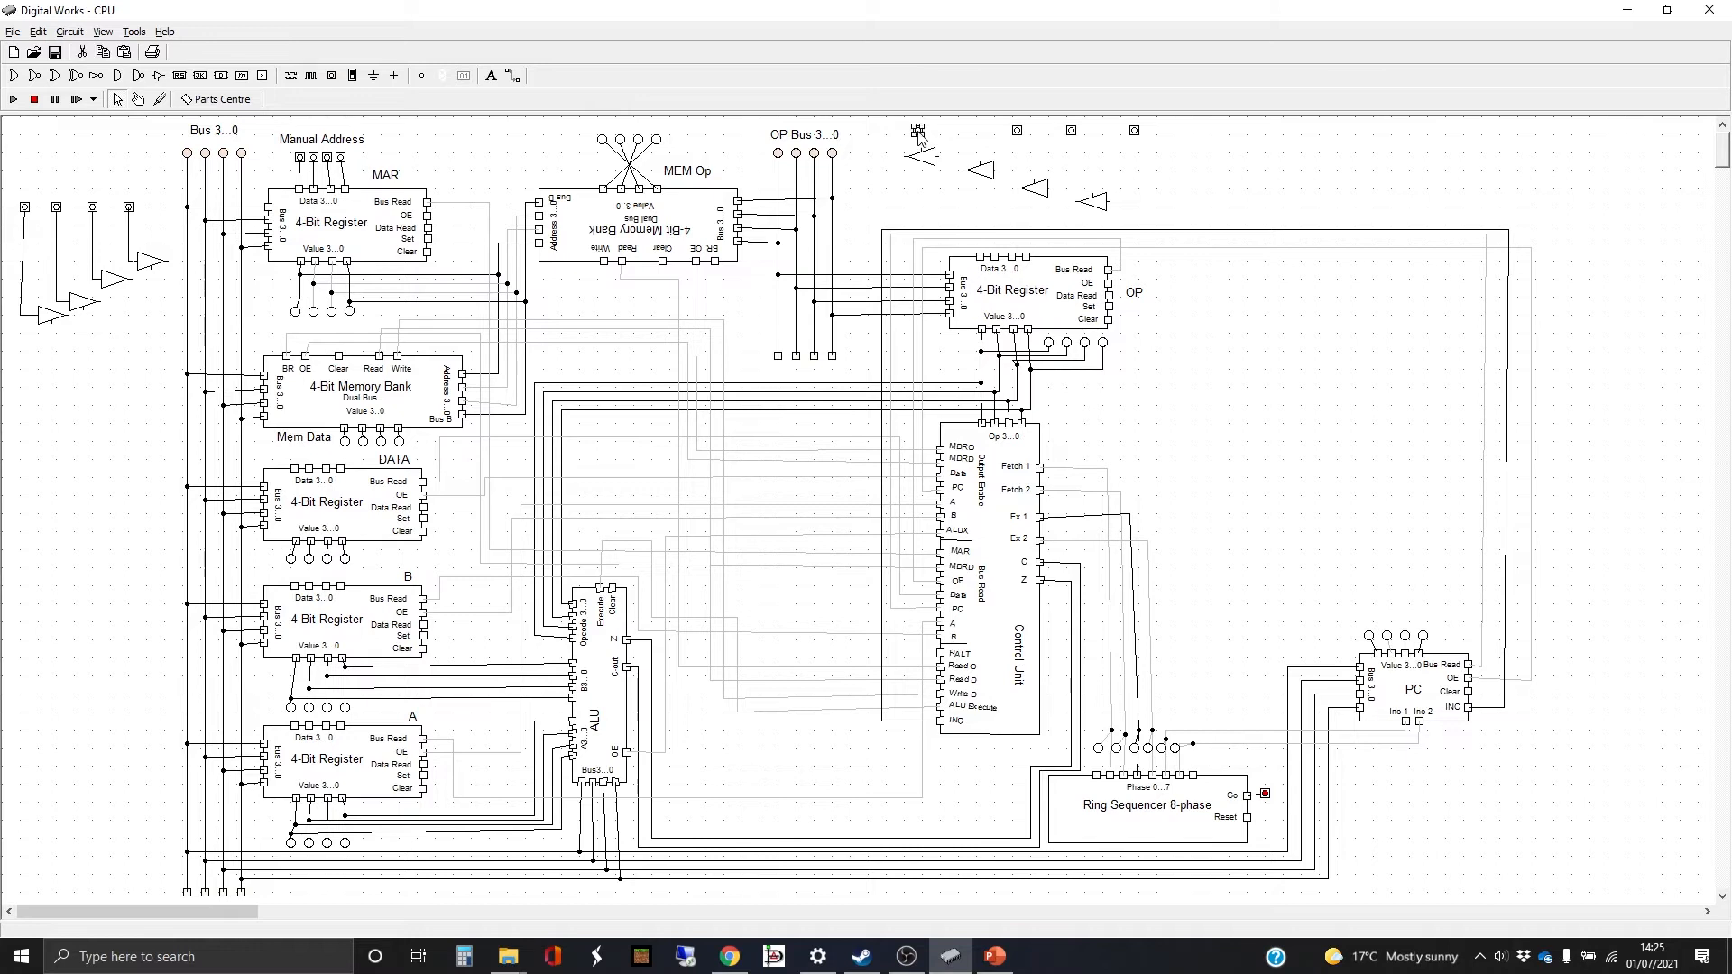
drag(918, 133, 964, 133)
Wire each of the four interactive inputs above the OP bus buffers down to the input of its own buffer.
click(510, 77)
drag(966, 150, 996, 169)
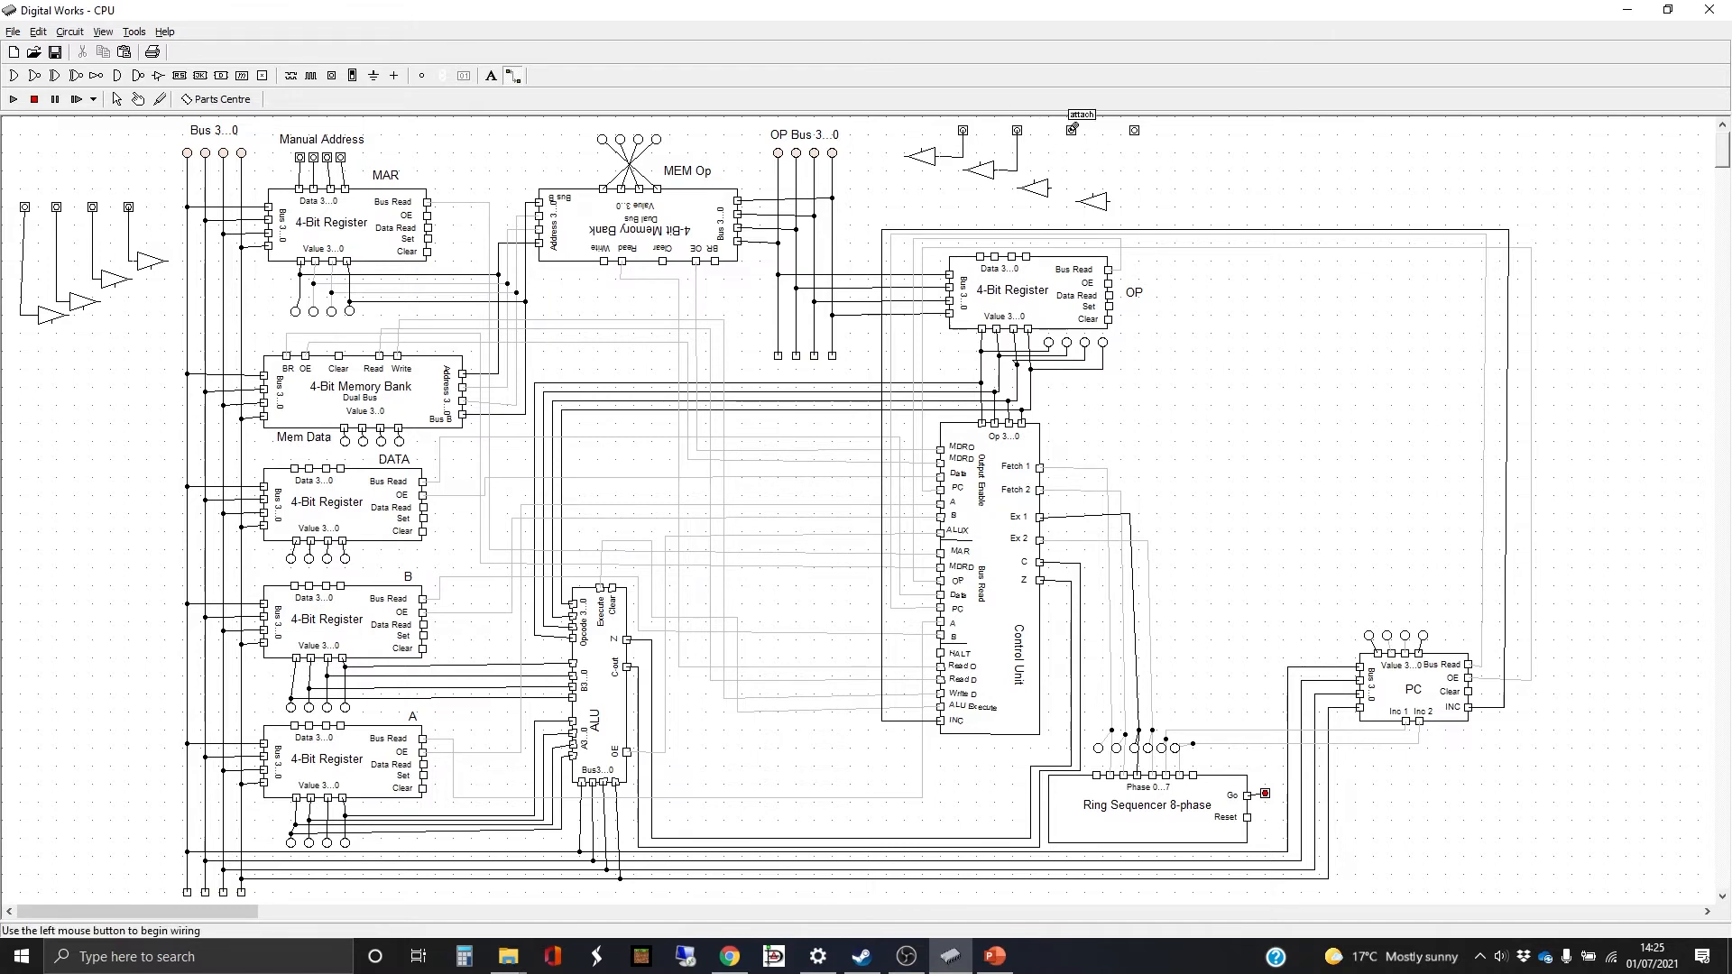
drag(1073, 127, 1051, 189)
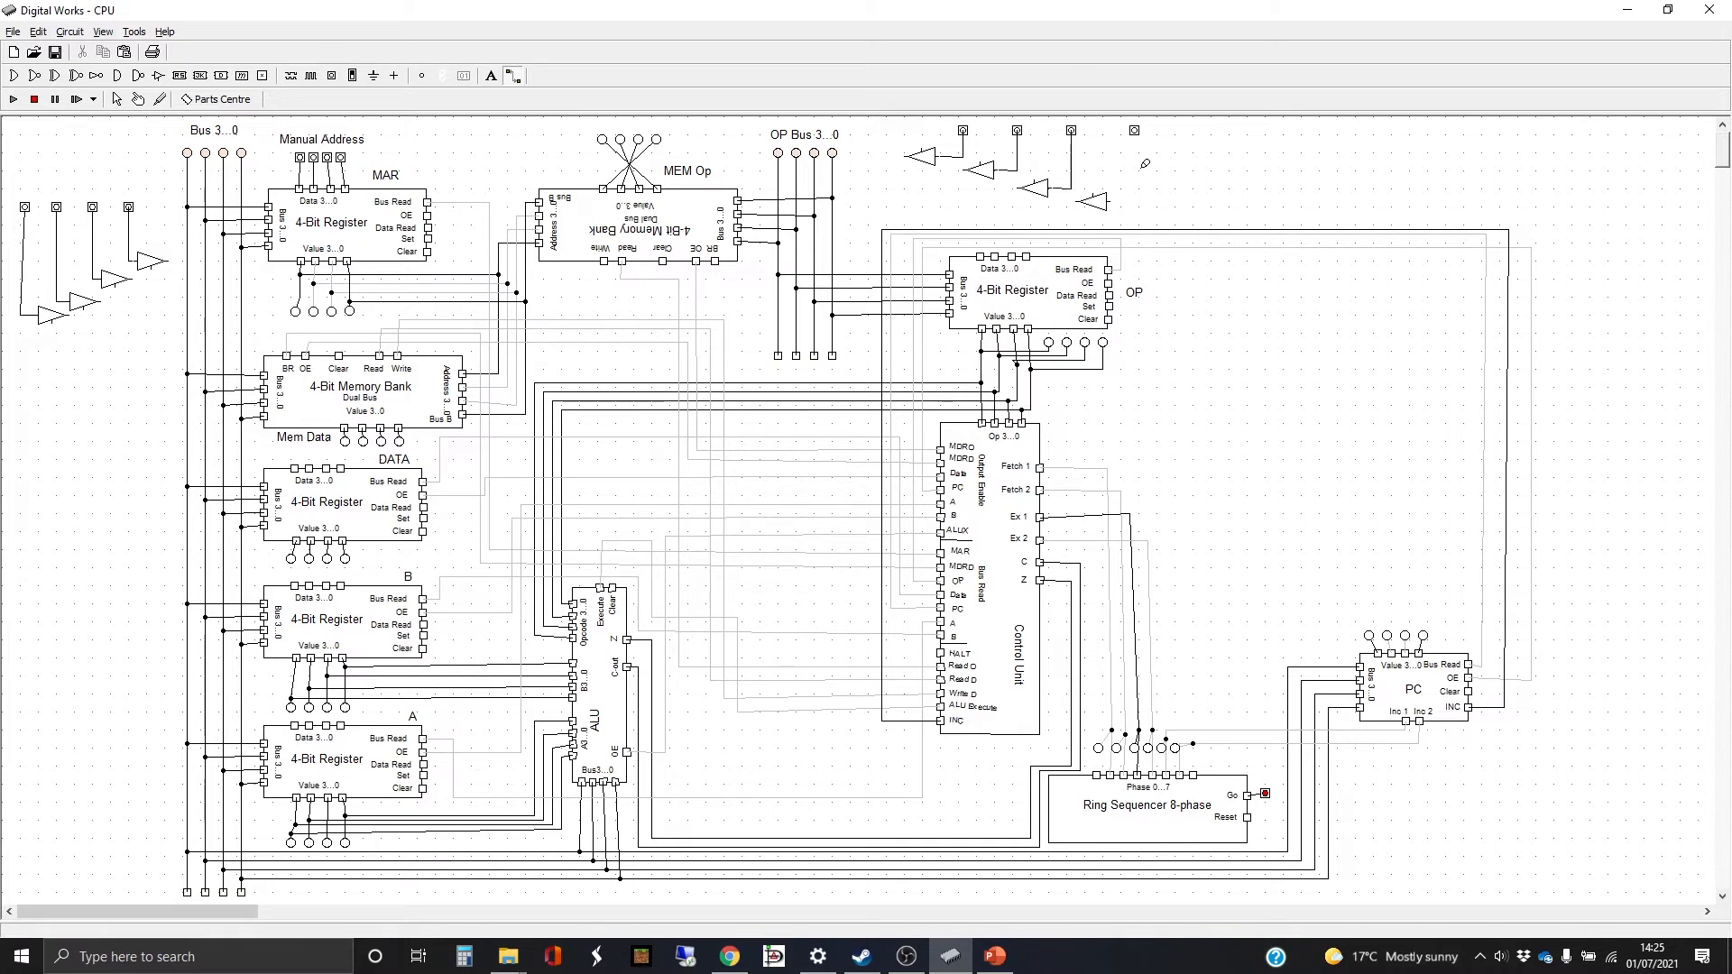
drag(1134, 129, 1113, 200)
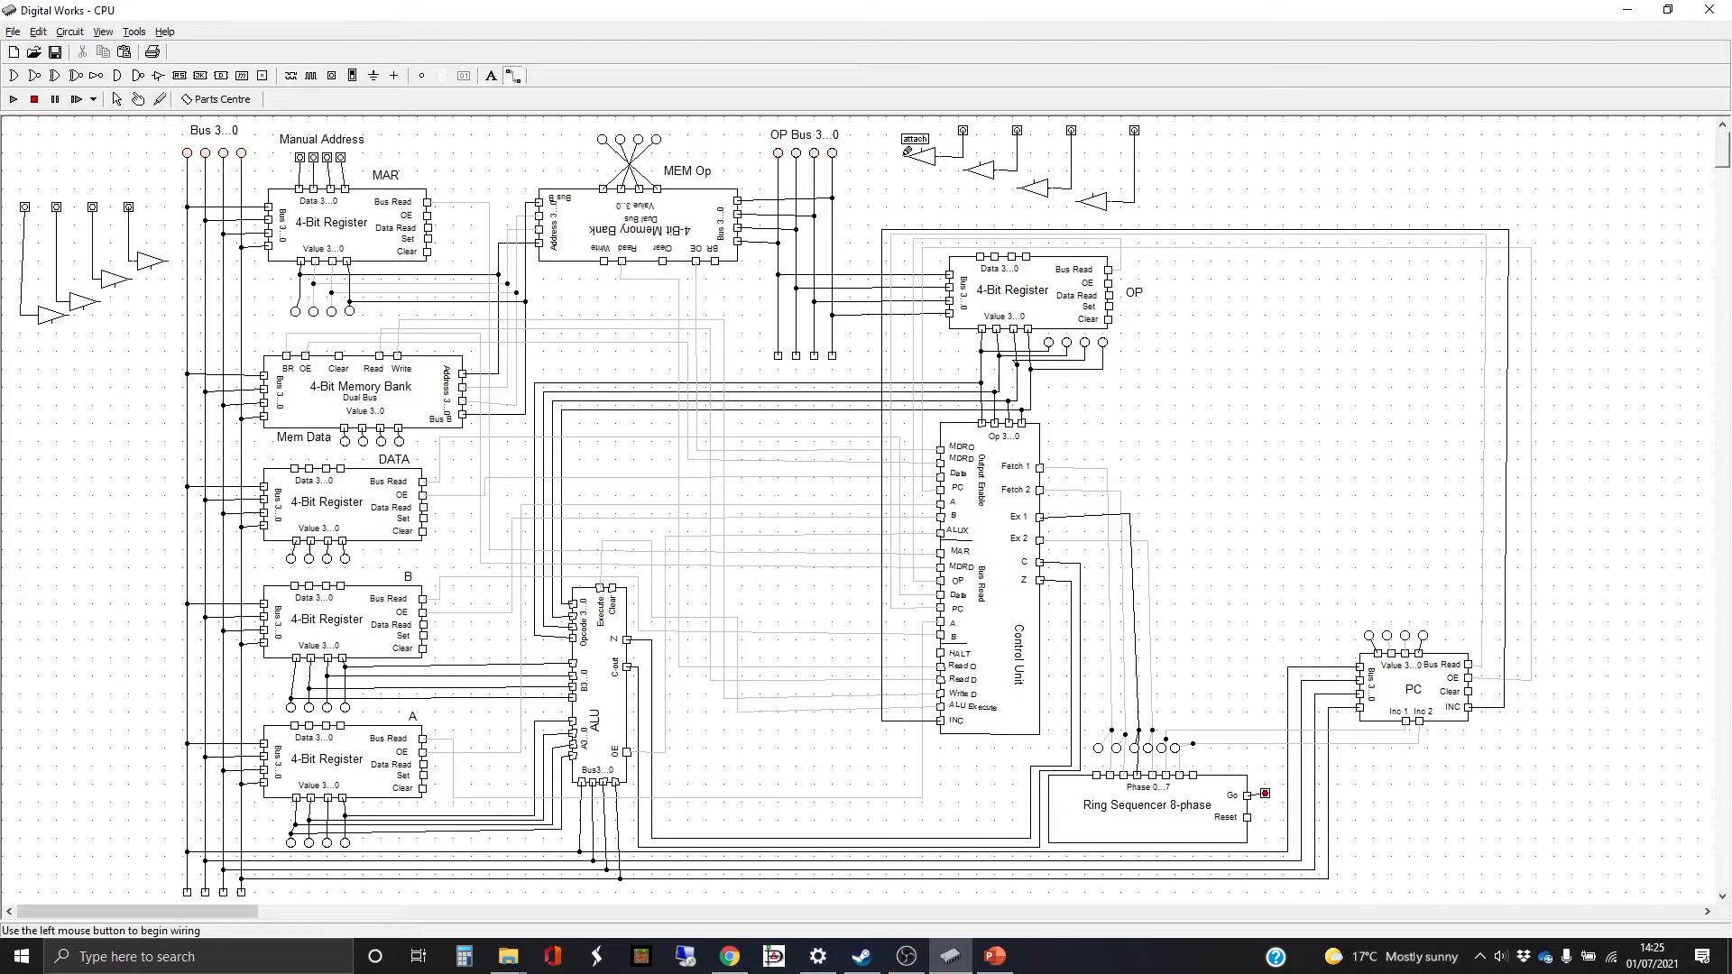
Wire the four buffer outputs, from uppermost to lowest, to the four lines between the OP bus and the OP register's bus inputs in the same order.
drag(905, 154, 847, 154)
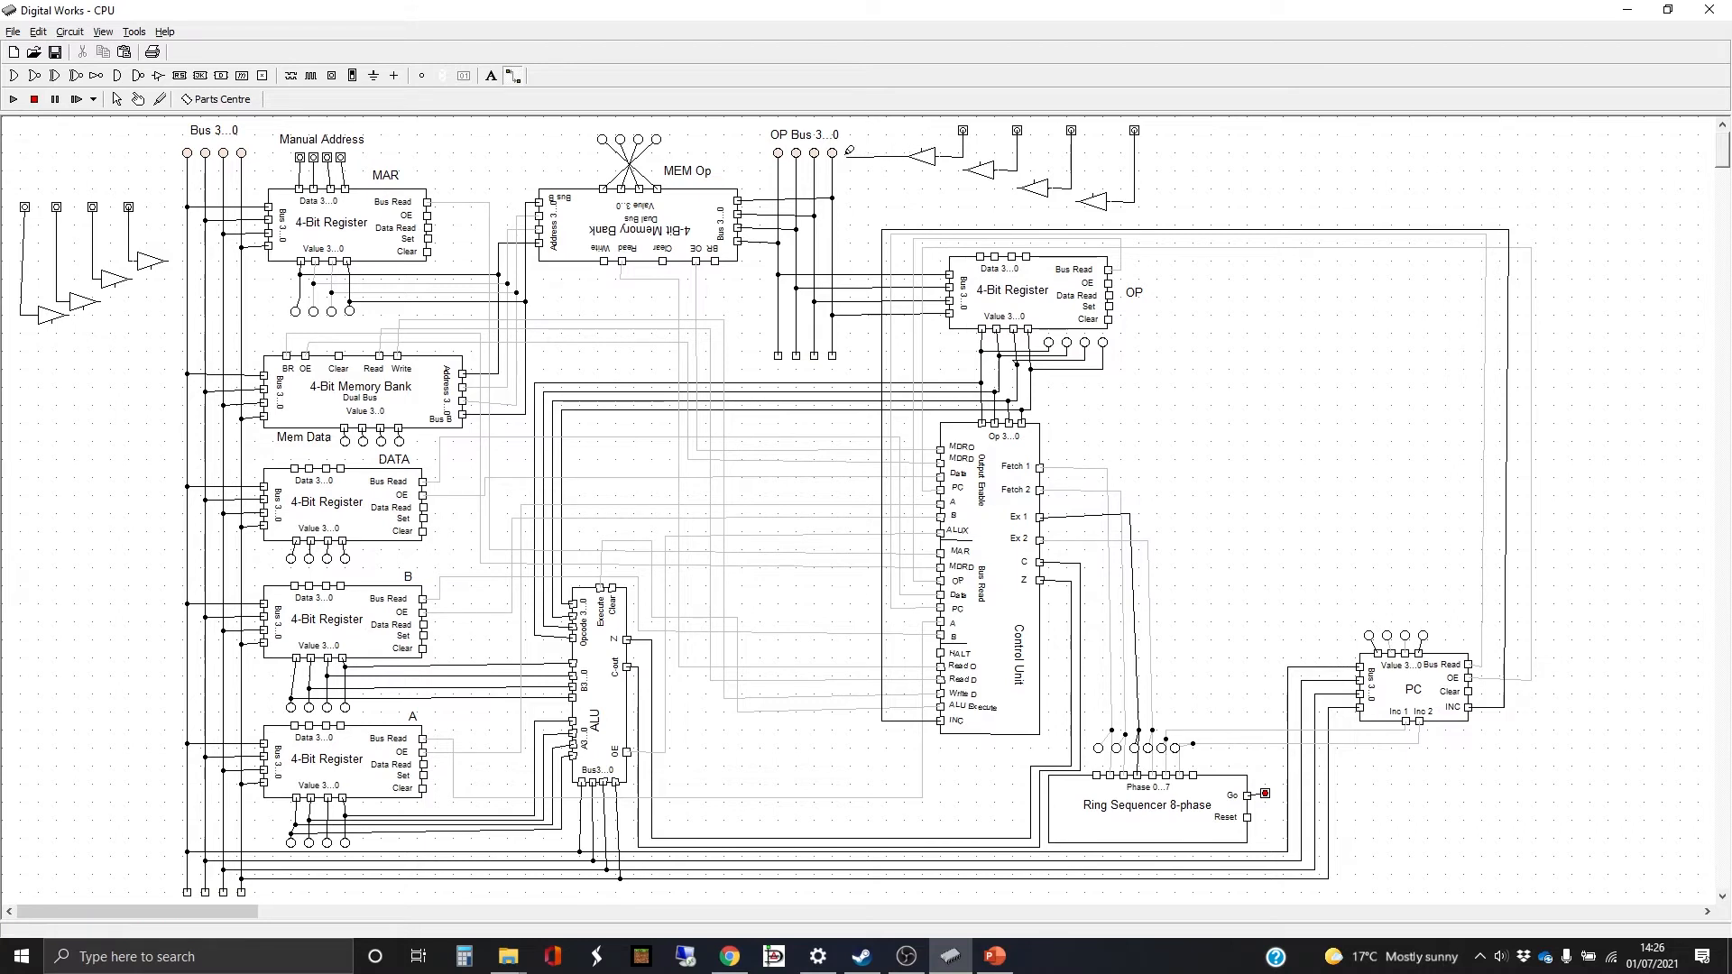
mouse_move(849, 151)
mouse_down()
mouse_move(824, 204)
mouse_move(854, 259)
mouse_move(843, 153)
mouse_move(841, 274)
mouse_up()
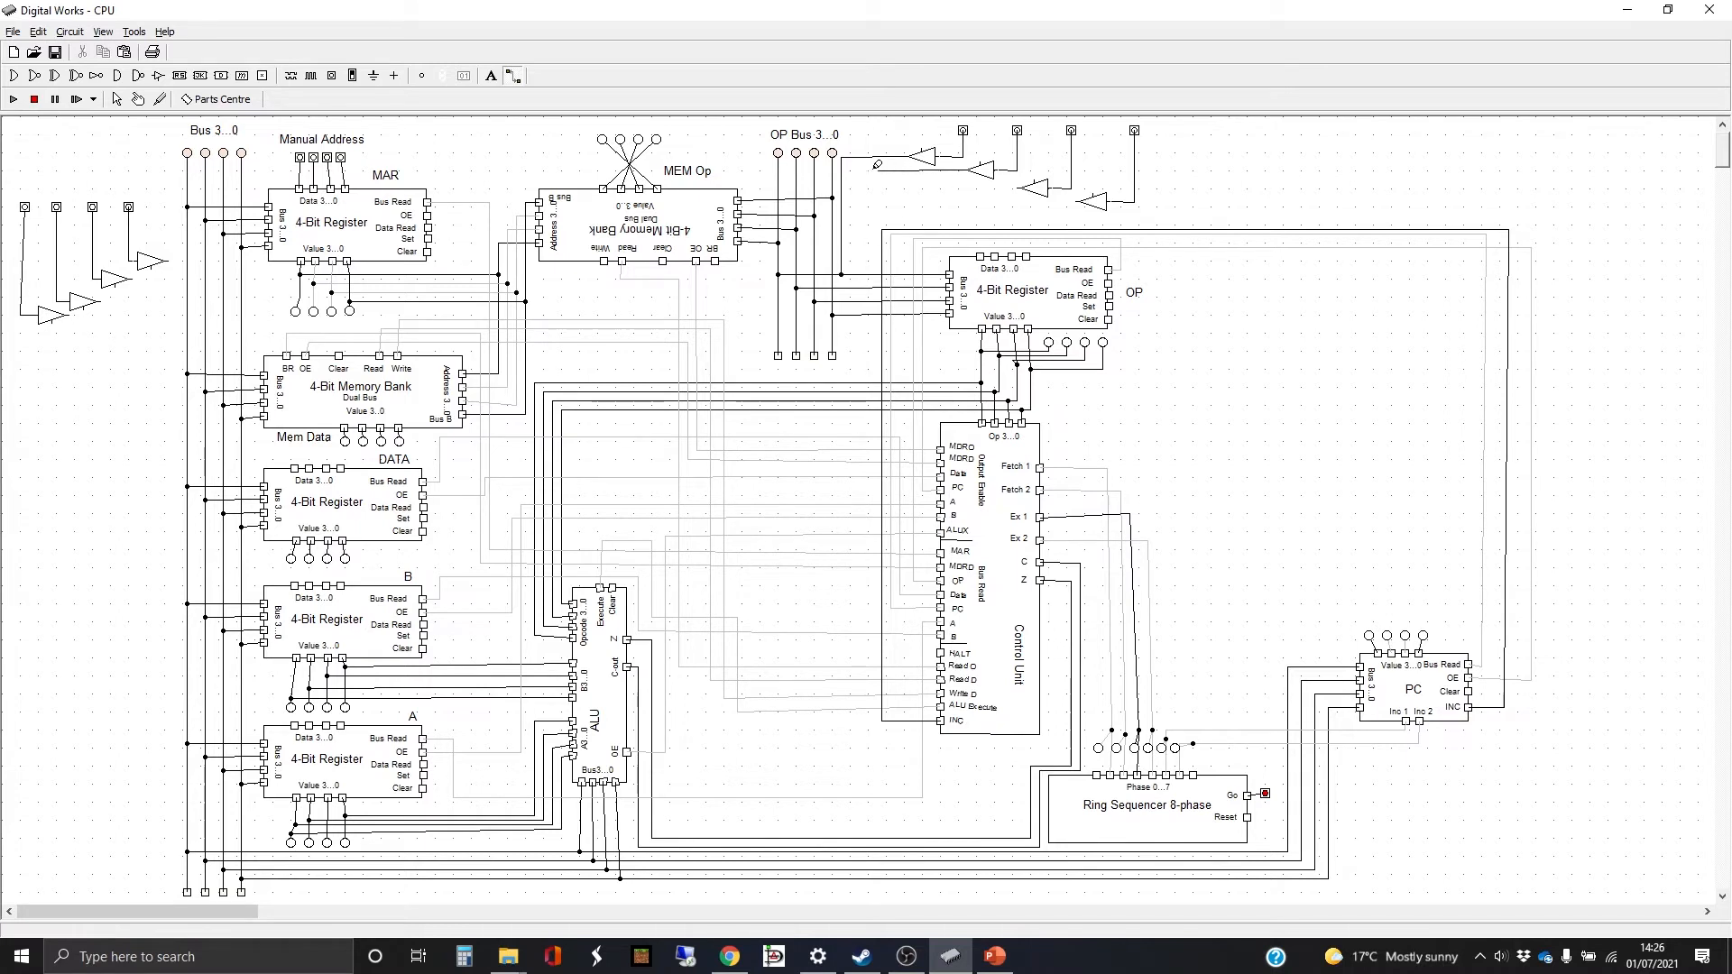
click(855, 169)
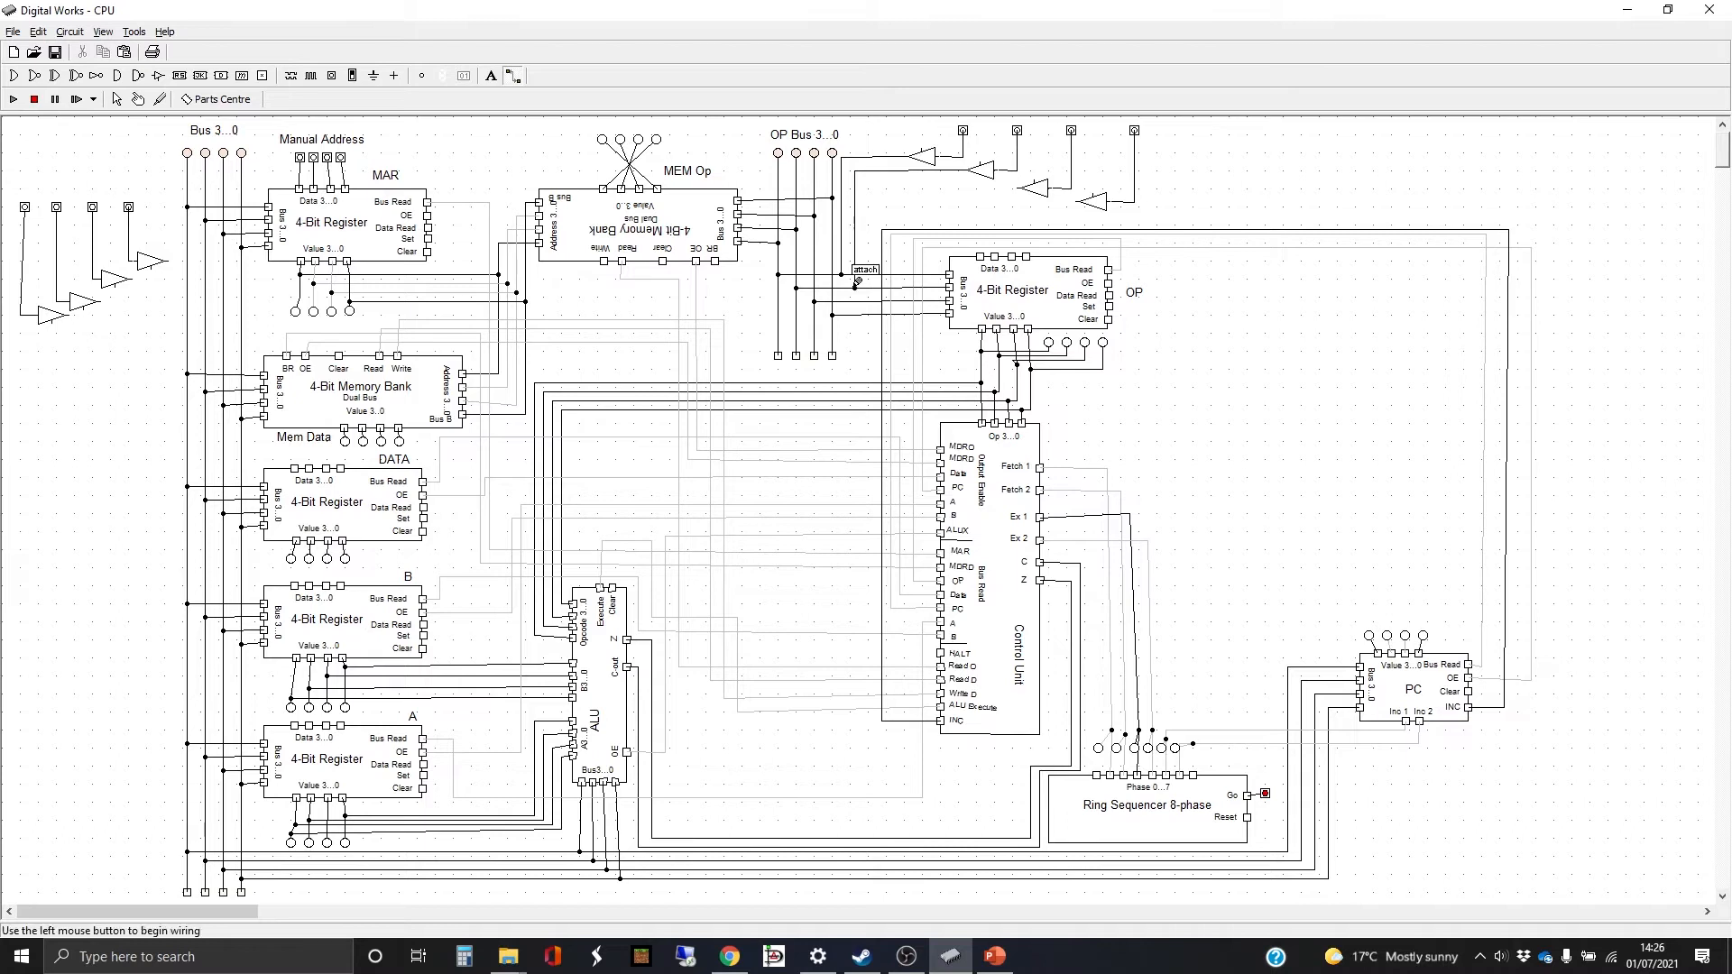
click(856, 286)
click(1026, 188)
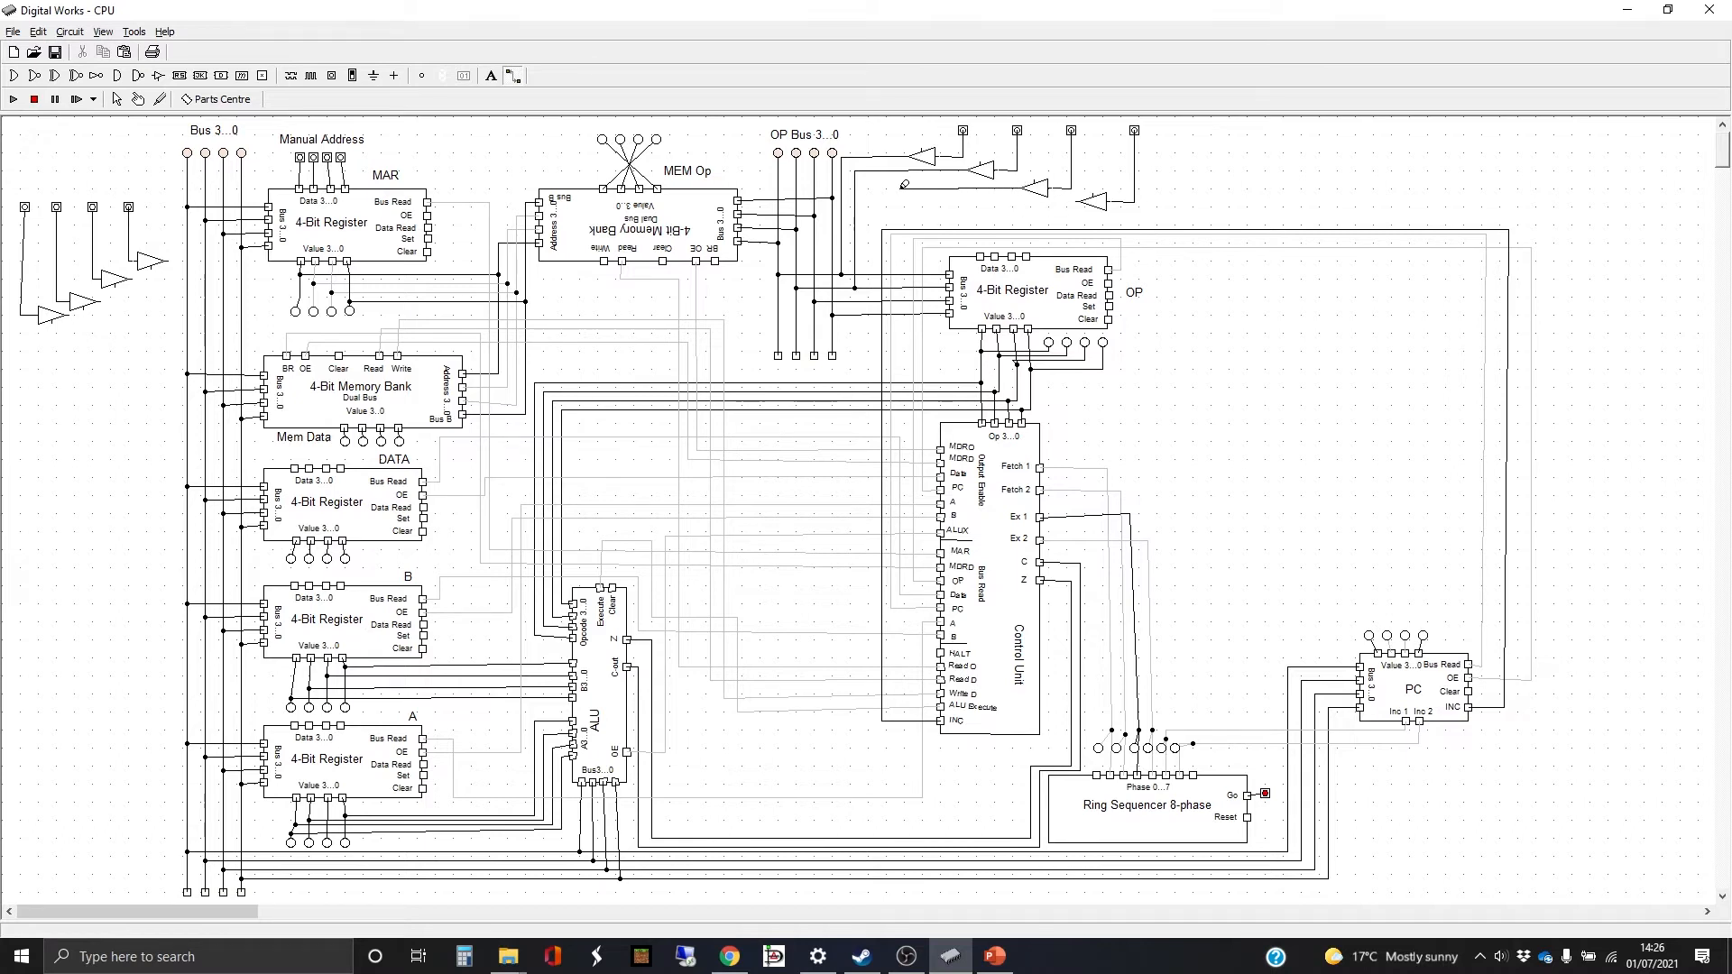
click(864, 183)
click(864, 301)
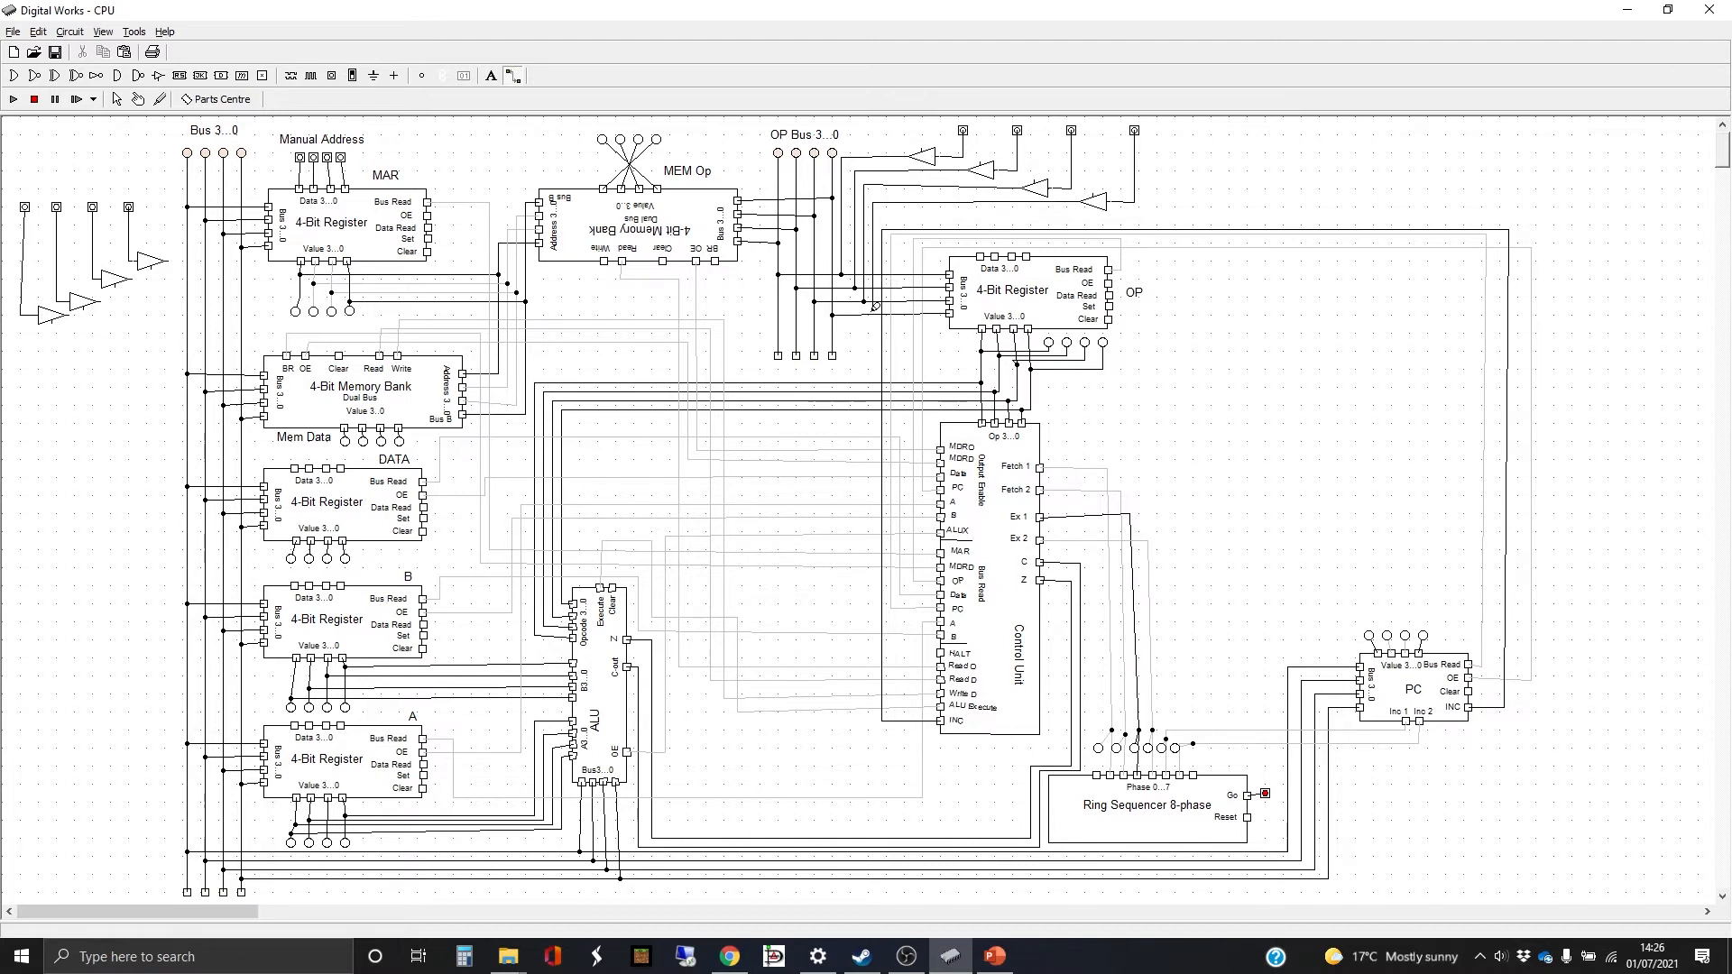
click(875, 307)
click(875, 307)
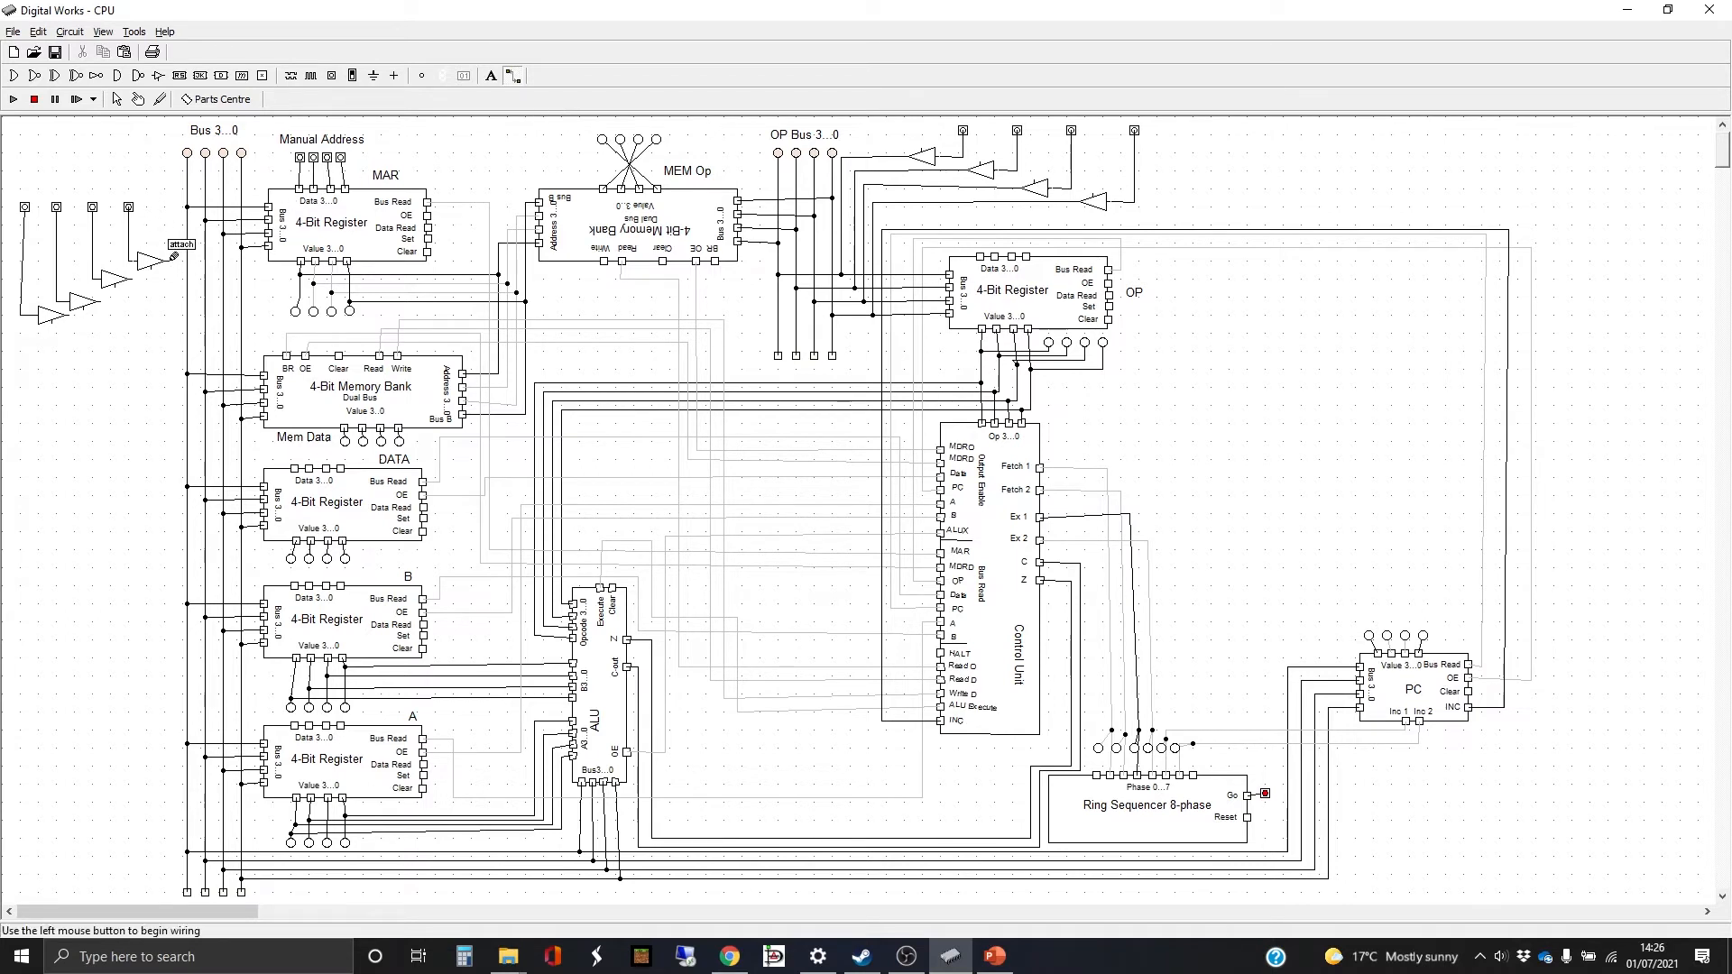
Wire the four manual input buffers' outputs to the main bus, the uppermost to the rightmost line and the lowest to the leftmost.
drag(174, 256, 241, 262)
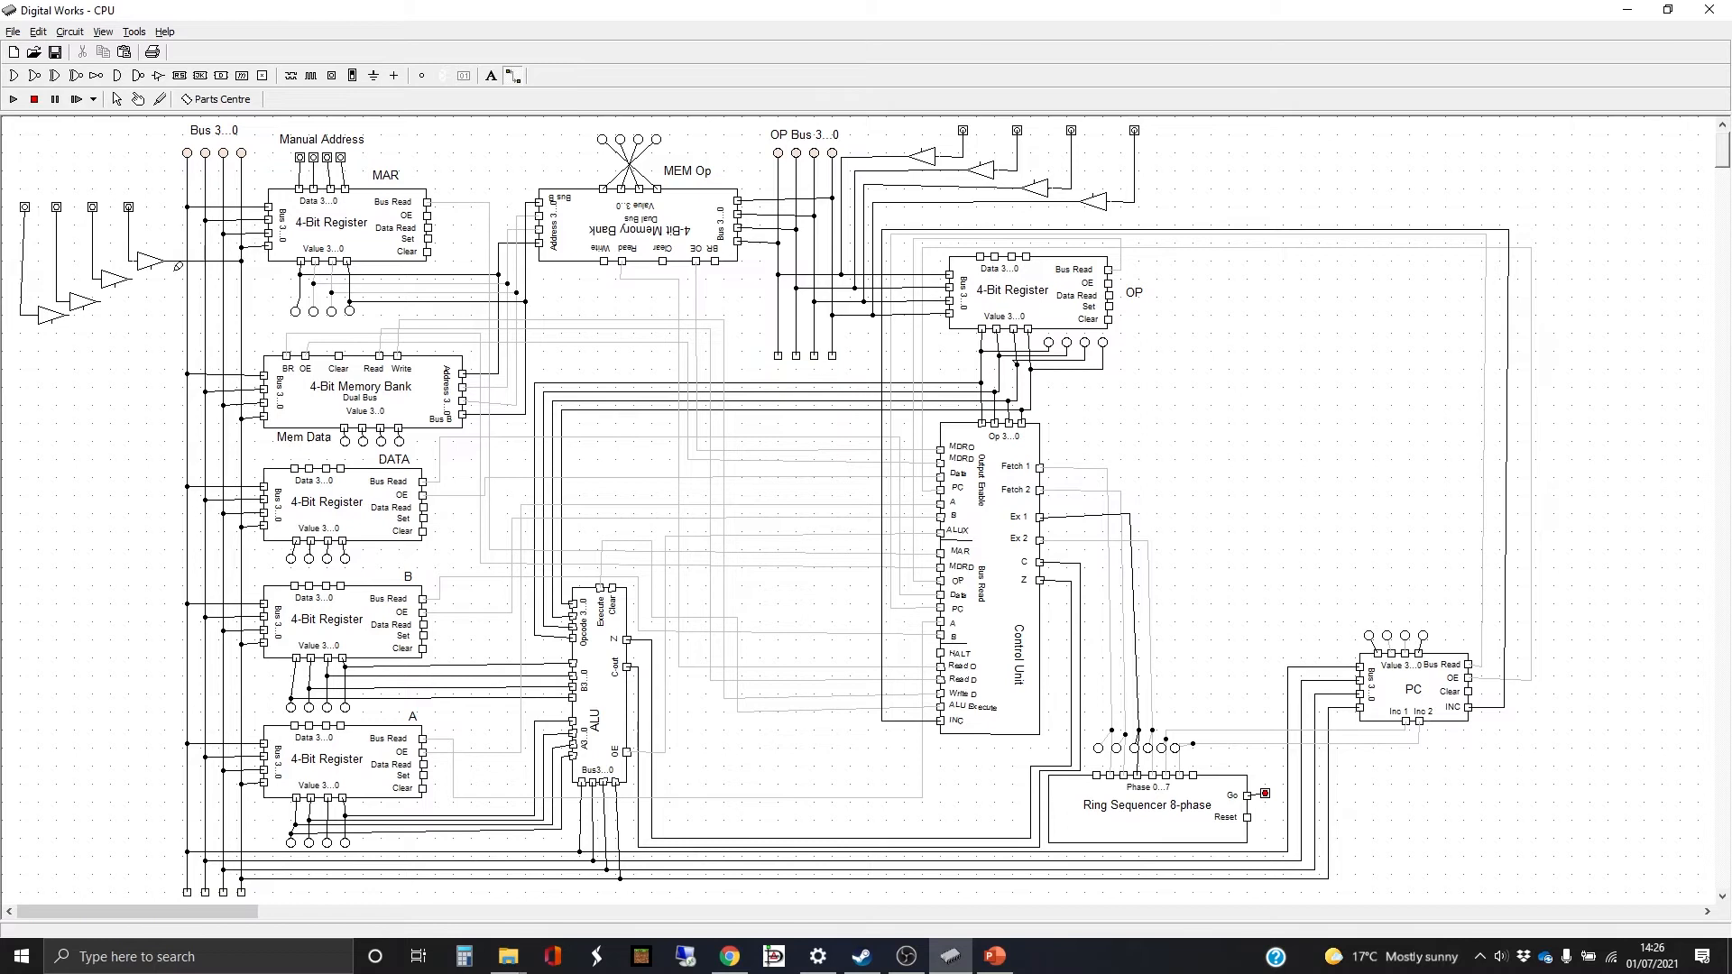
drag(134, 274, 223, 279)
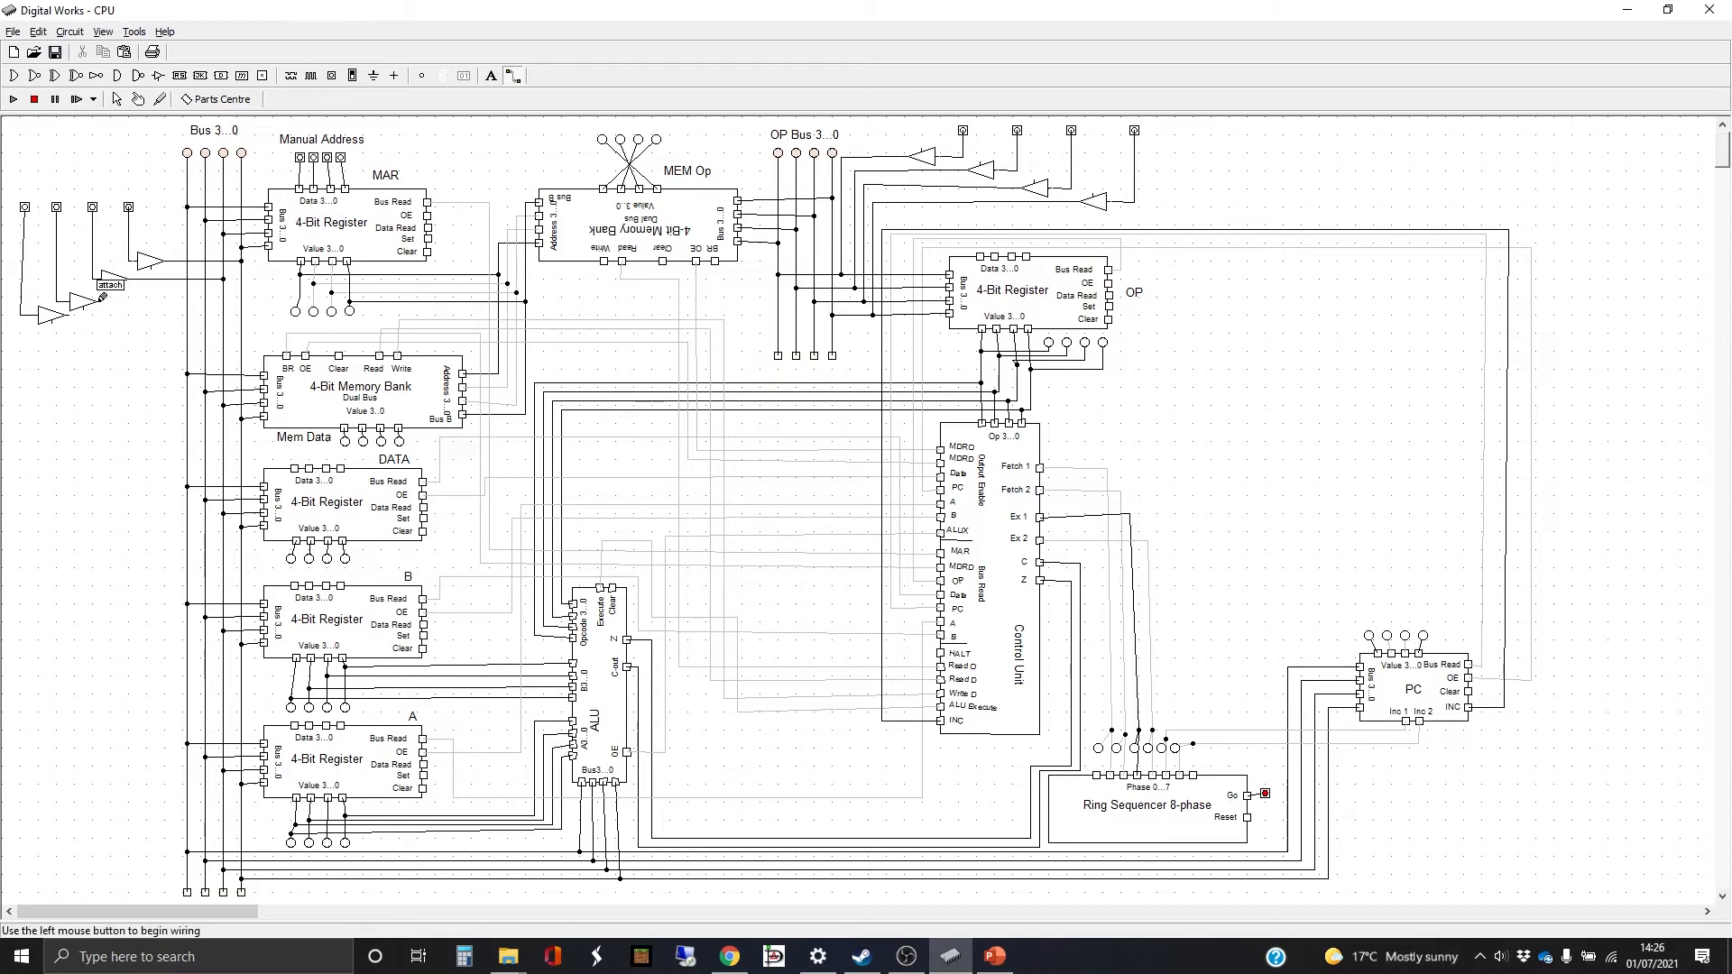
drag(102, 298, 206, 301)
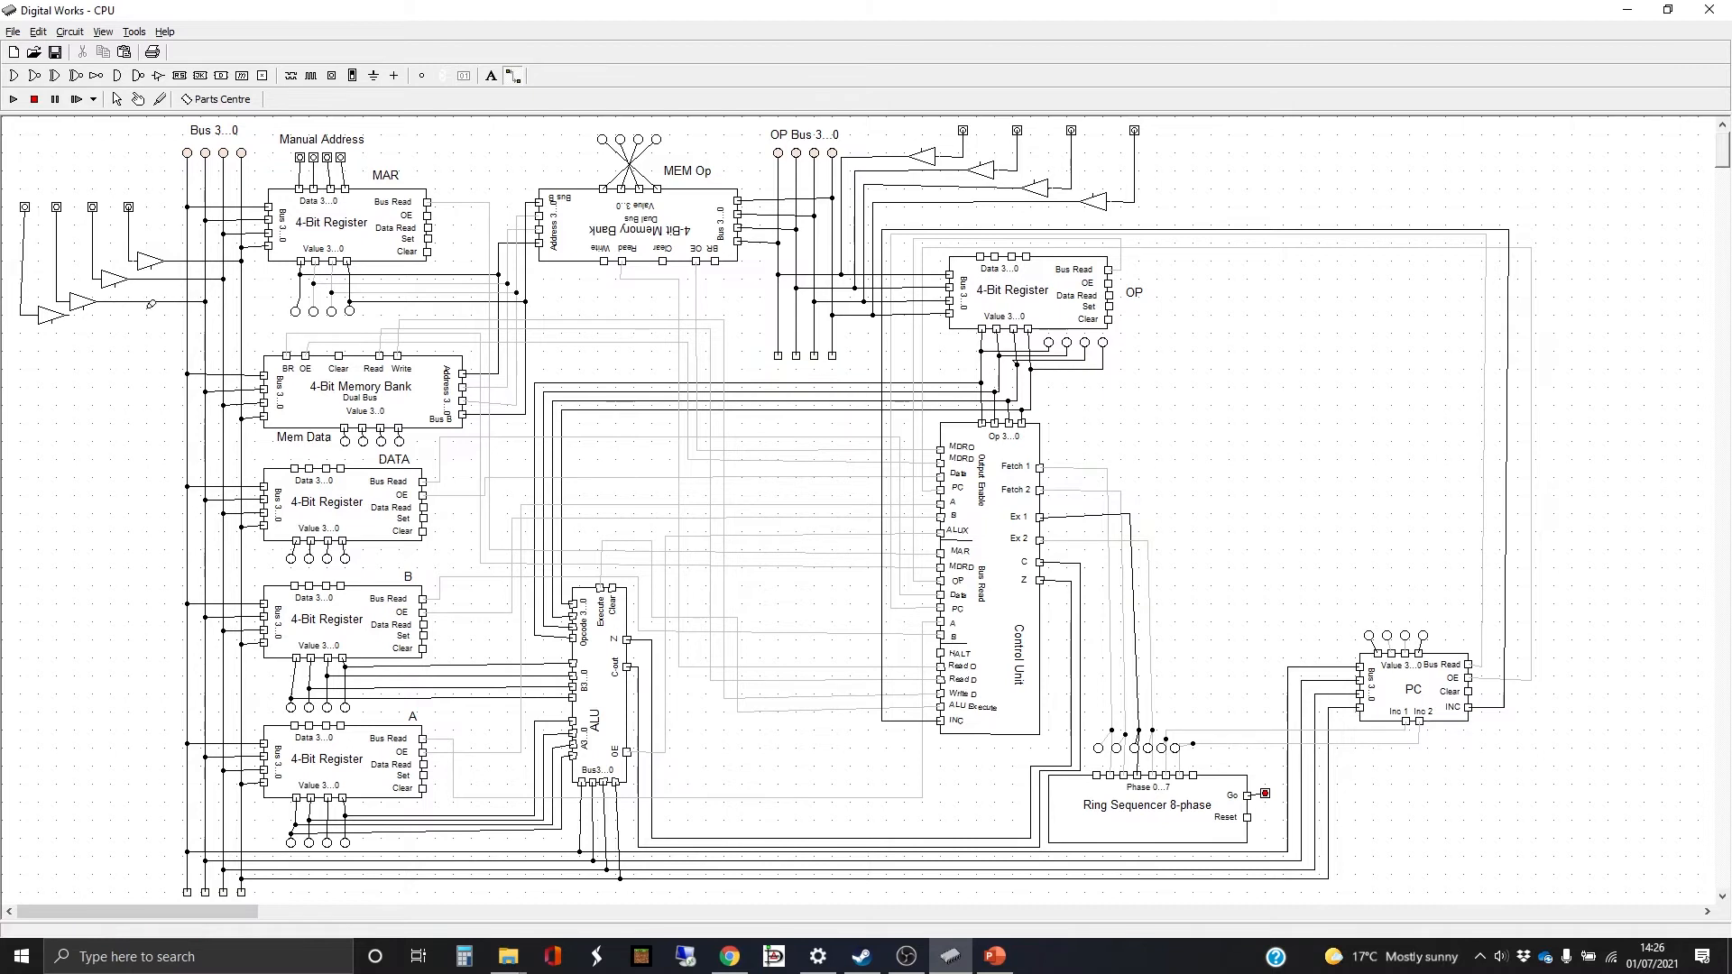
drag(69, 313, 187, 314)
Add the annotation "Manual Data Entry" and position it above the four interactive inputs beside the main bus.
click(492, 79)
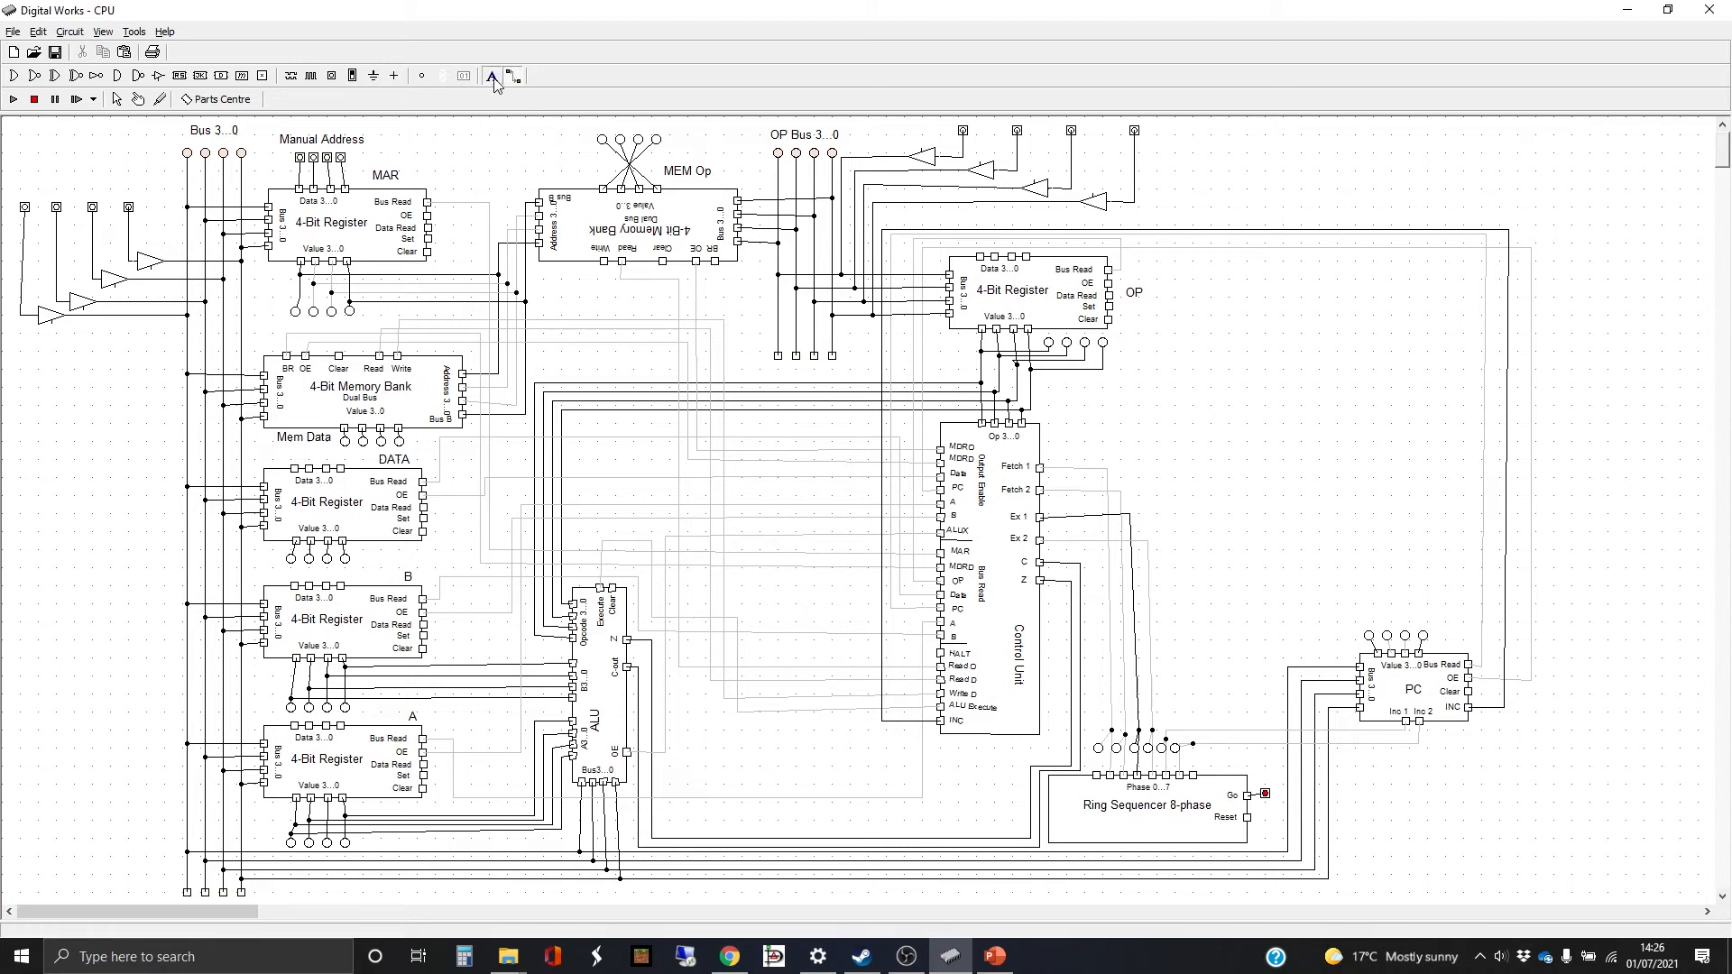
click(45, 186)
drag(812, 503, 738, 503)
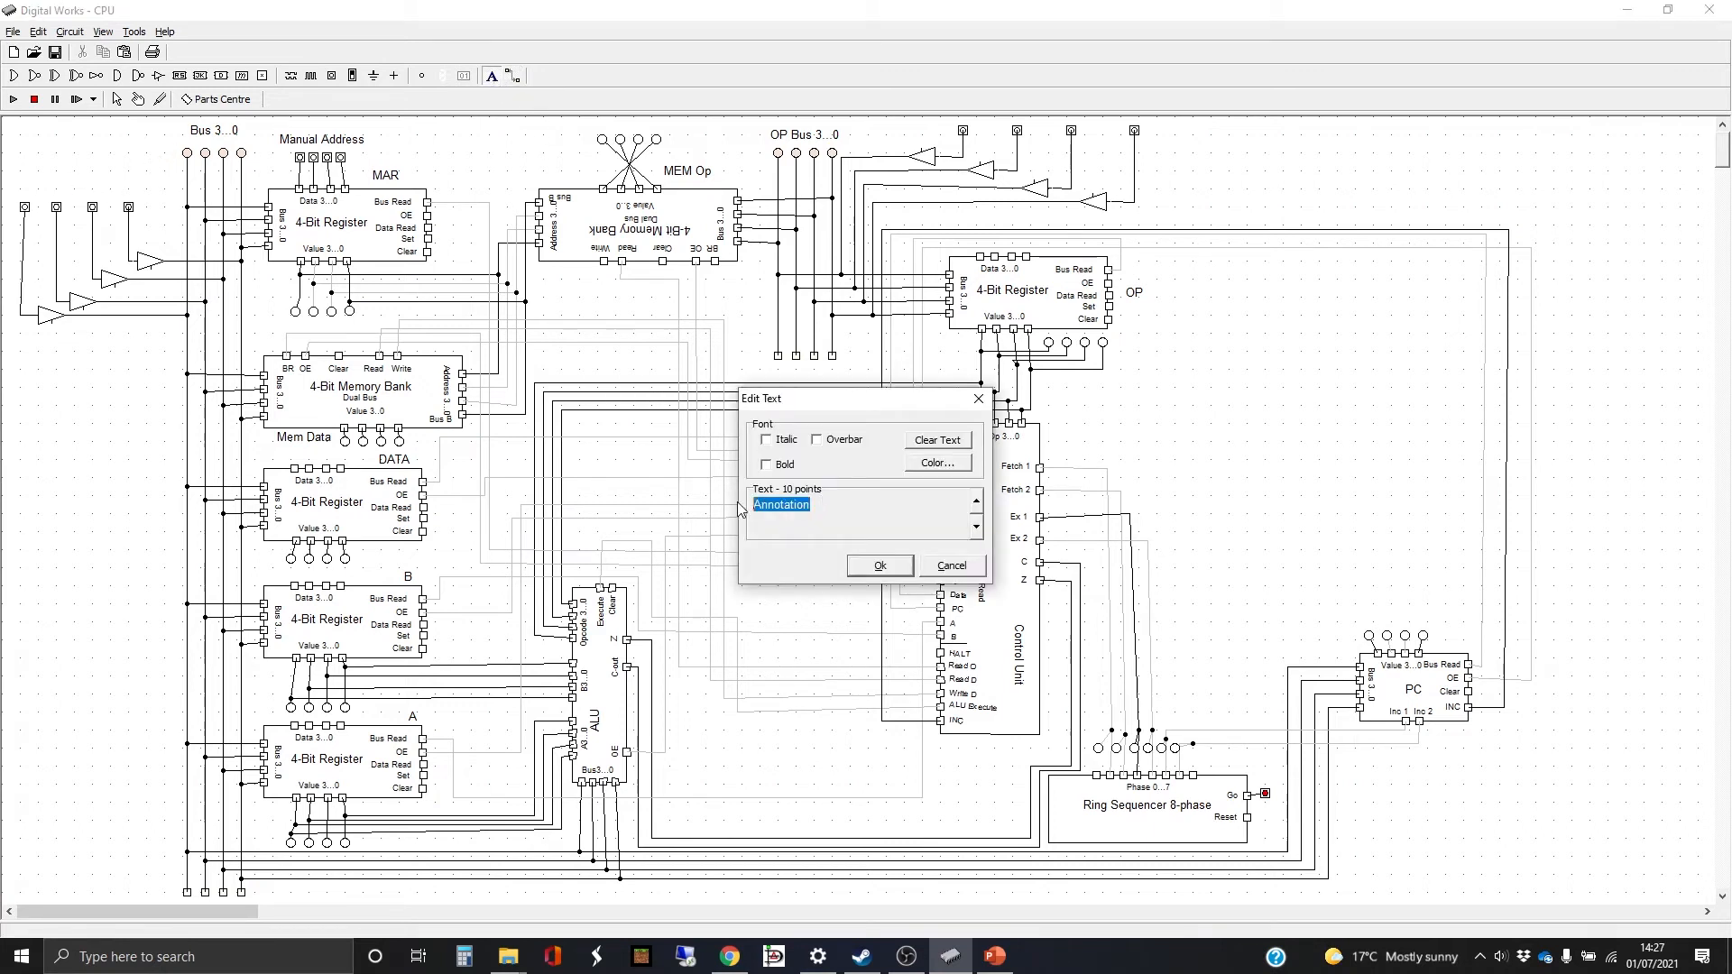
text(Manual Data Entry)
key(Return)
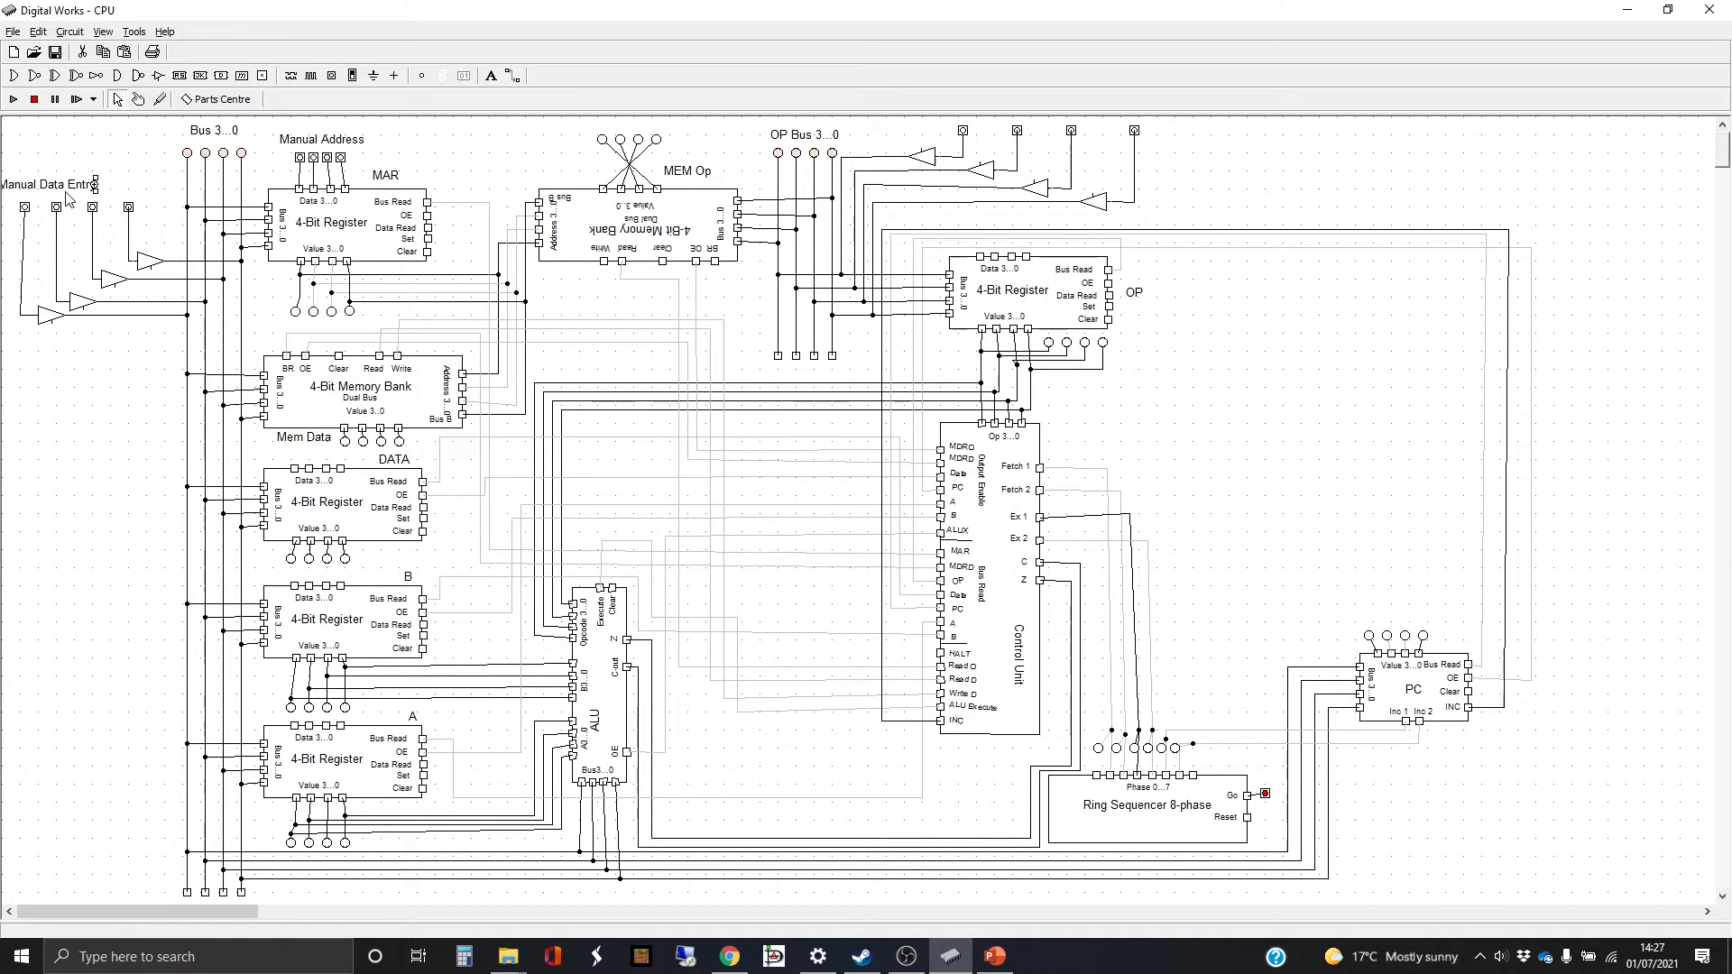
drag(65, 192, 95, 194)
Add the annotation "Manual Opcode Entry" and position it beside the four interactive inputs above the OP bus buffers.
click(492, 75)
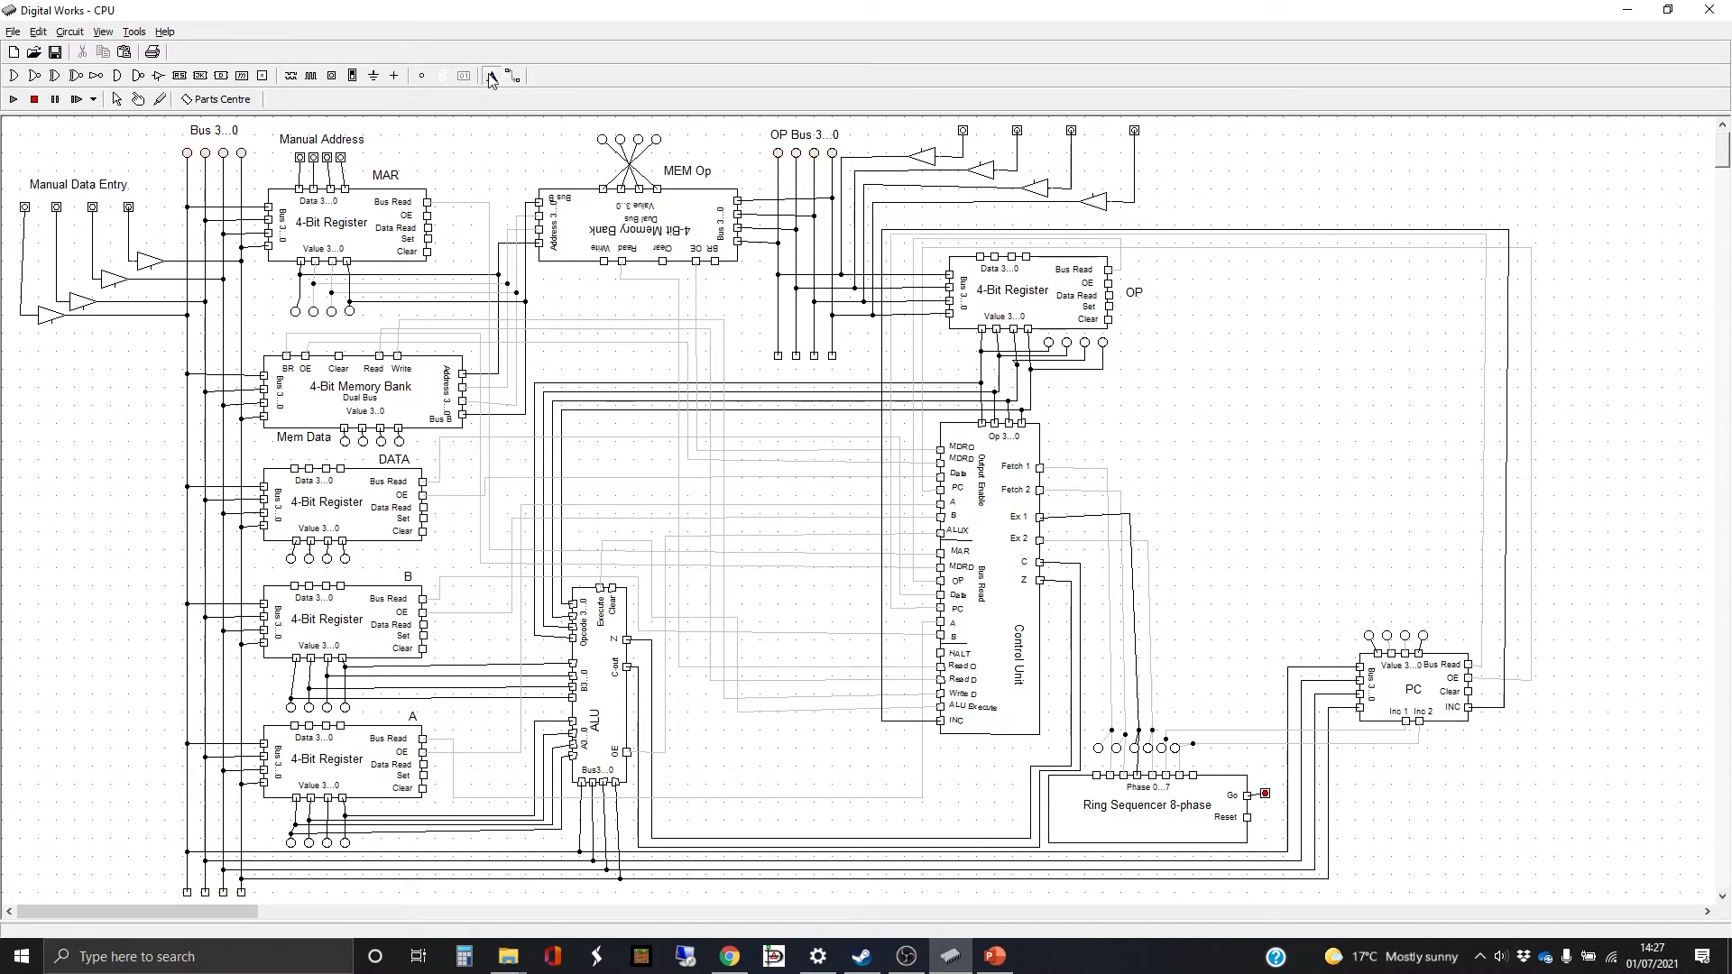
click(1181, 142)
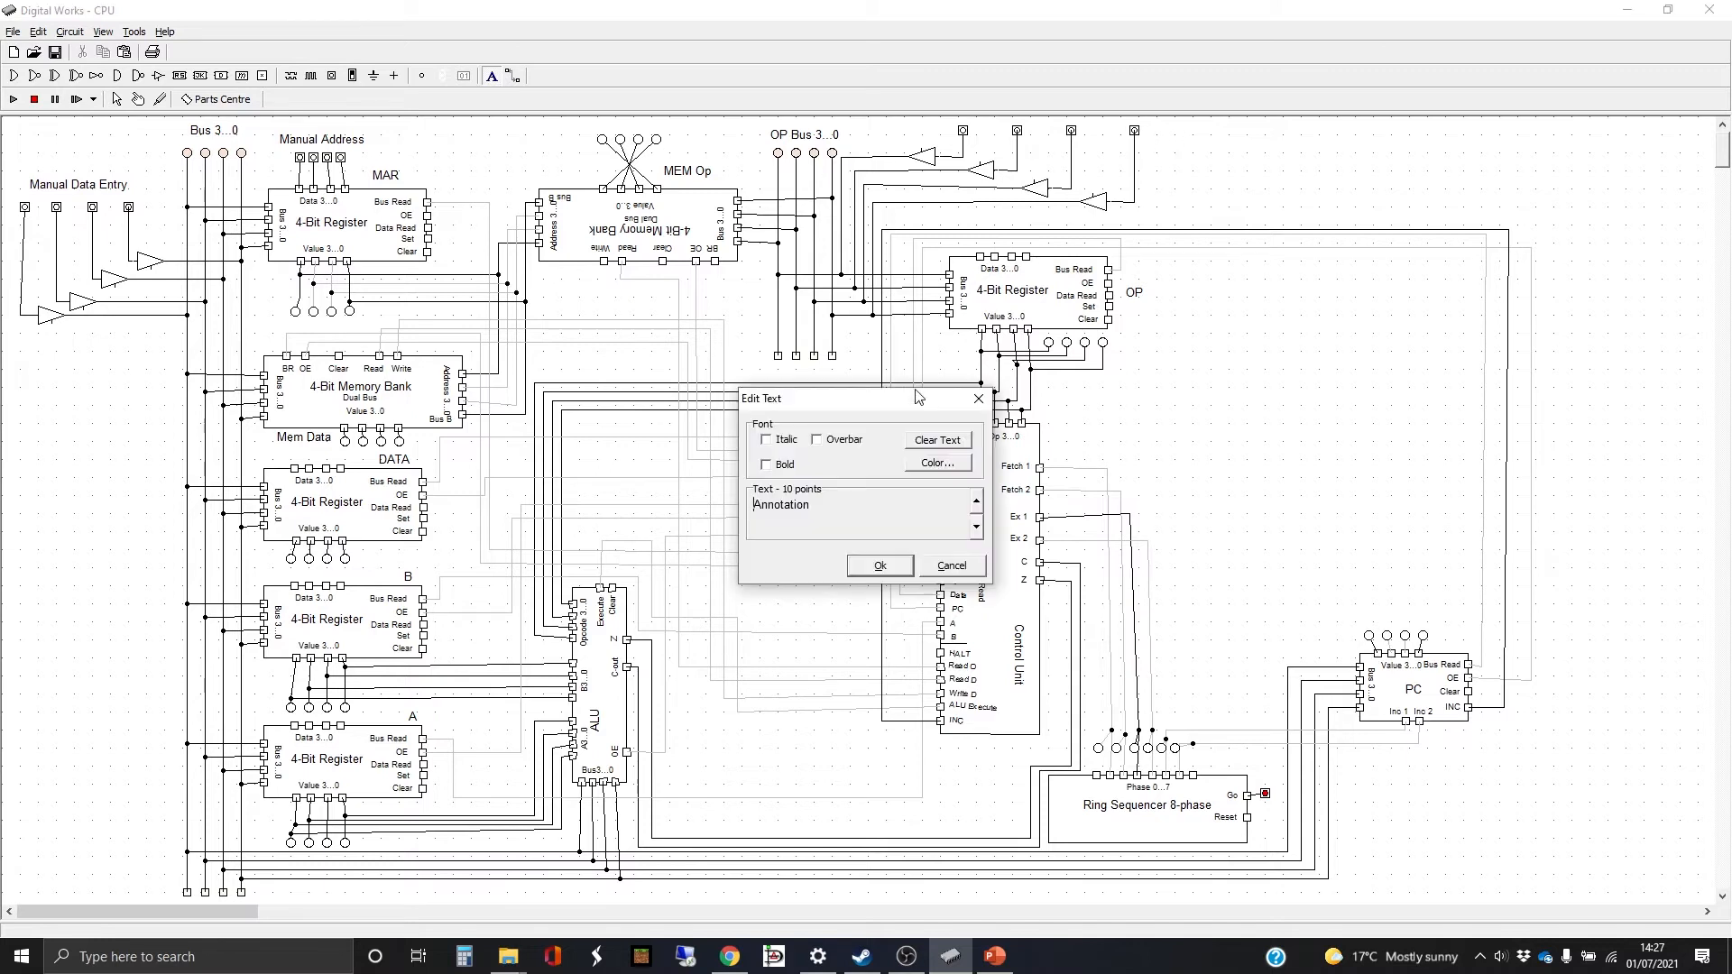
drag(814, 505, 747, 503)
text(Manual Opcode Entry)
key(Return)
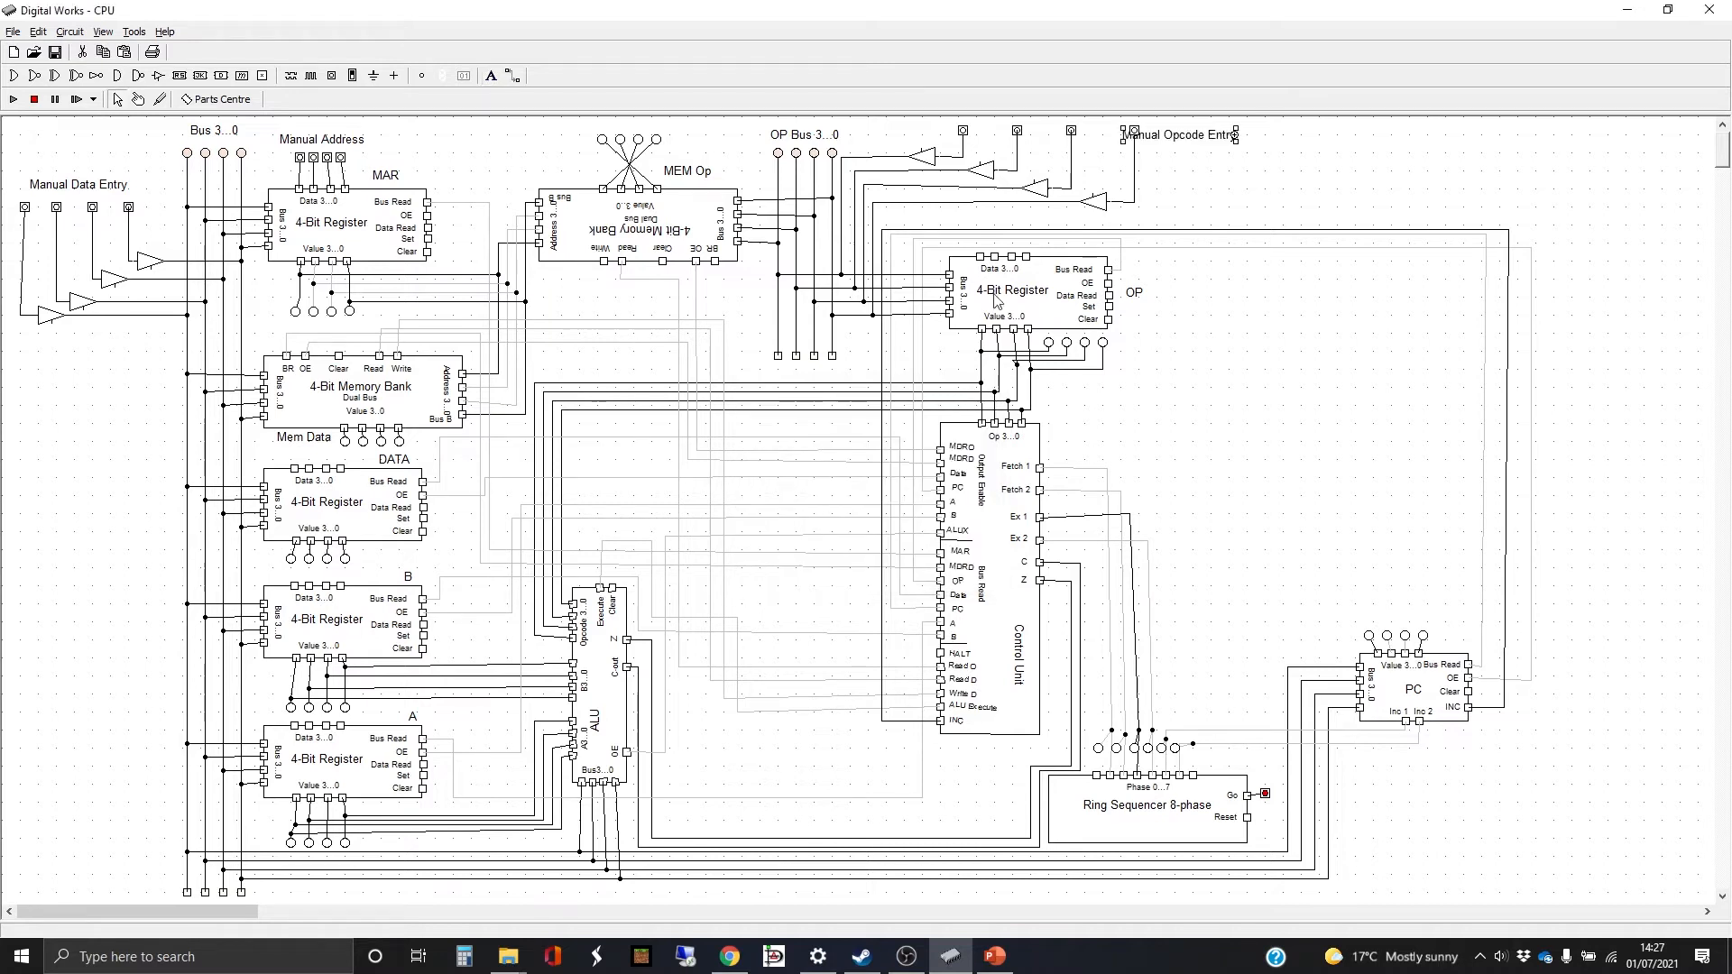
drag(1157, 137, 1215, 142)
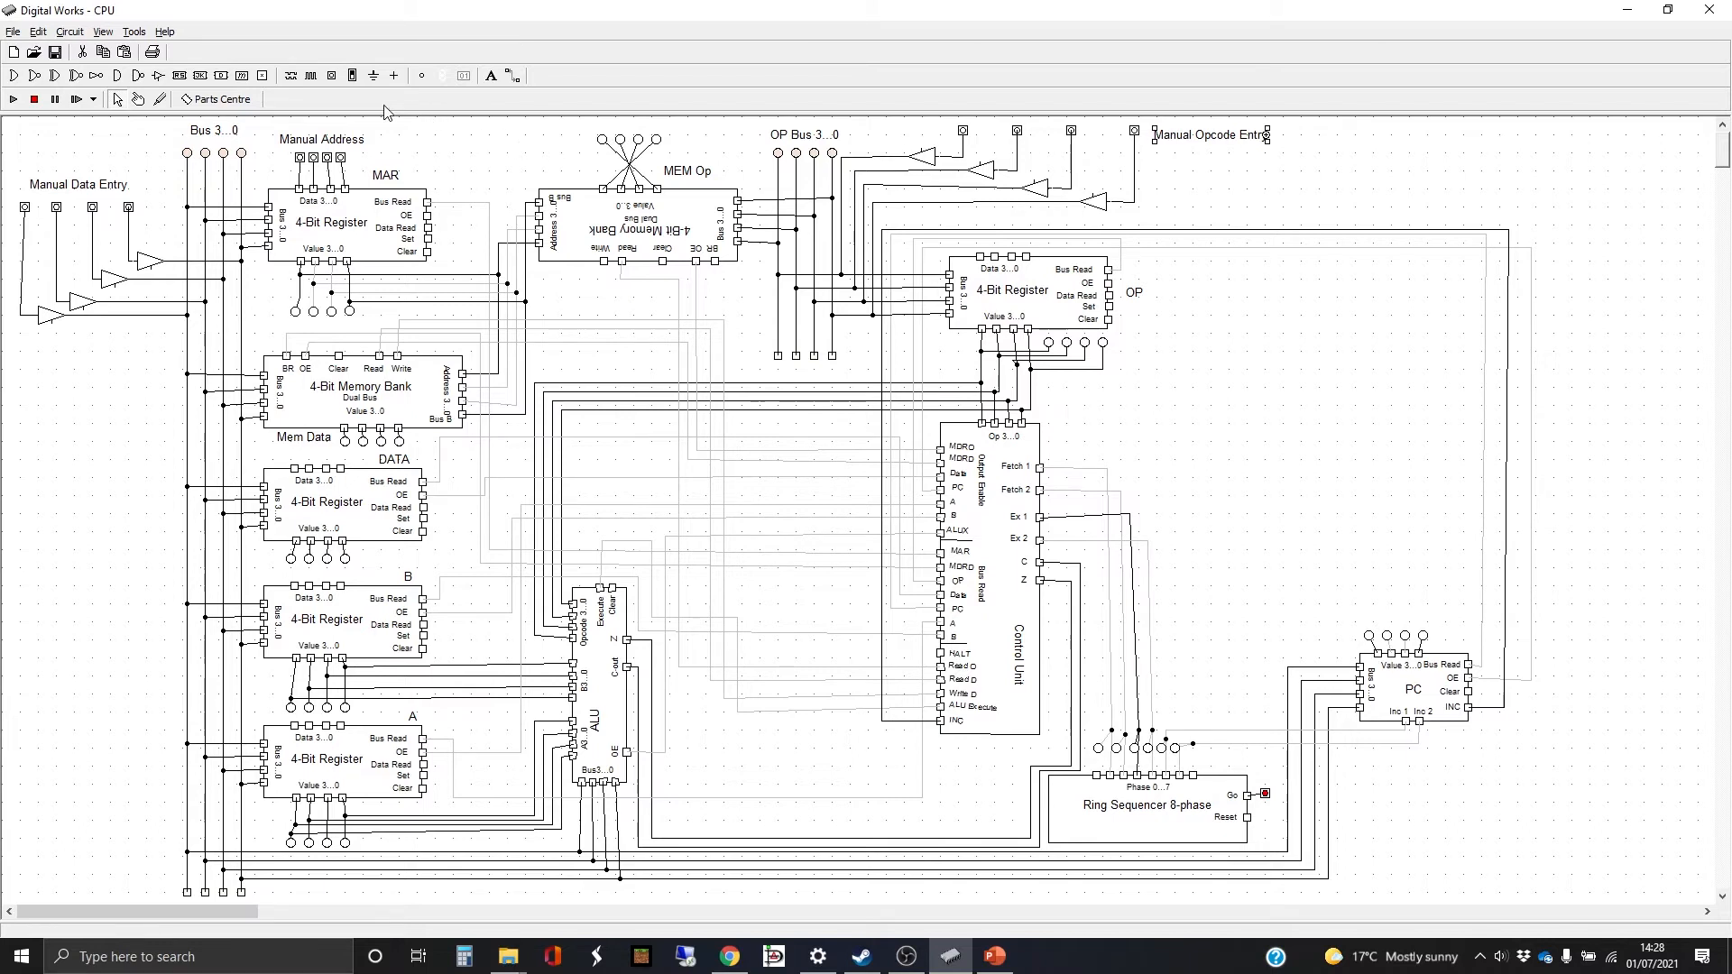
Place an interactive input just below the start of the "Manual Opcode Entry" annotation.
click(331, 77)
click(1165, 163)
click(512, 76)
drag(1166, 148, 935, 144)
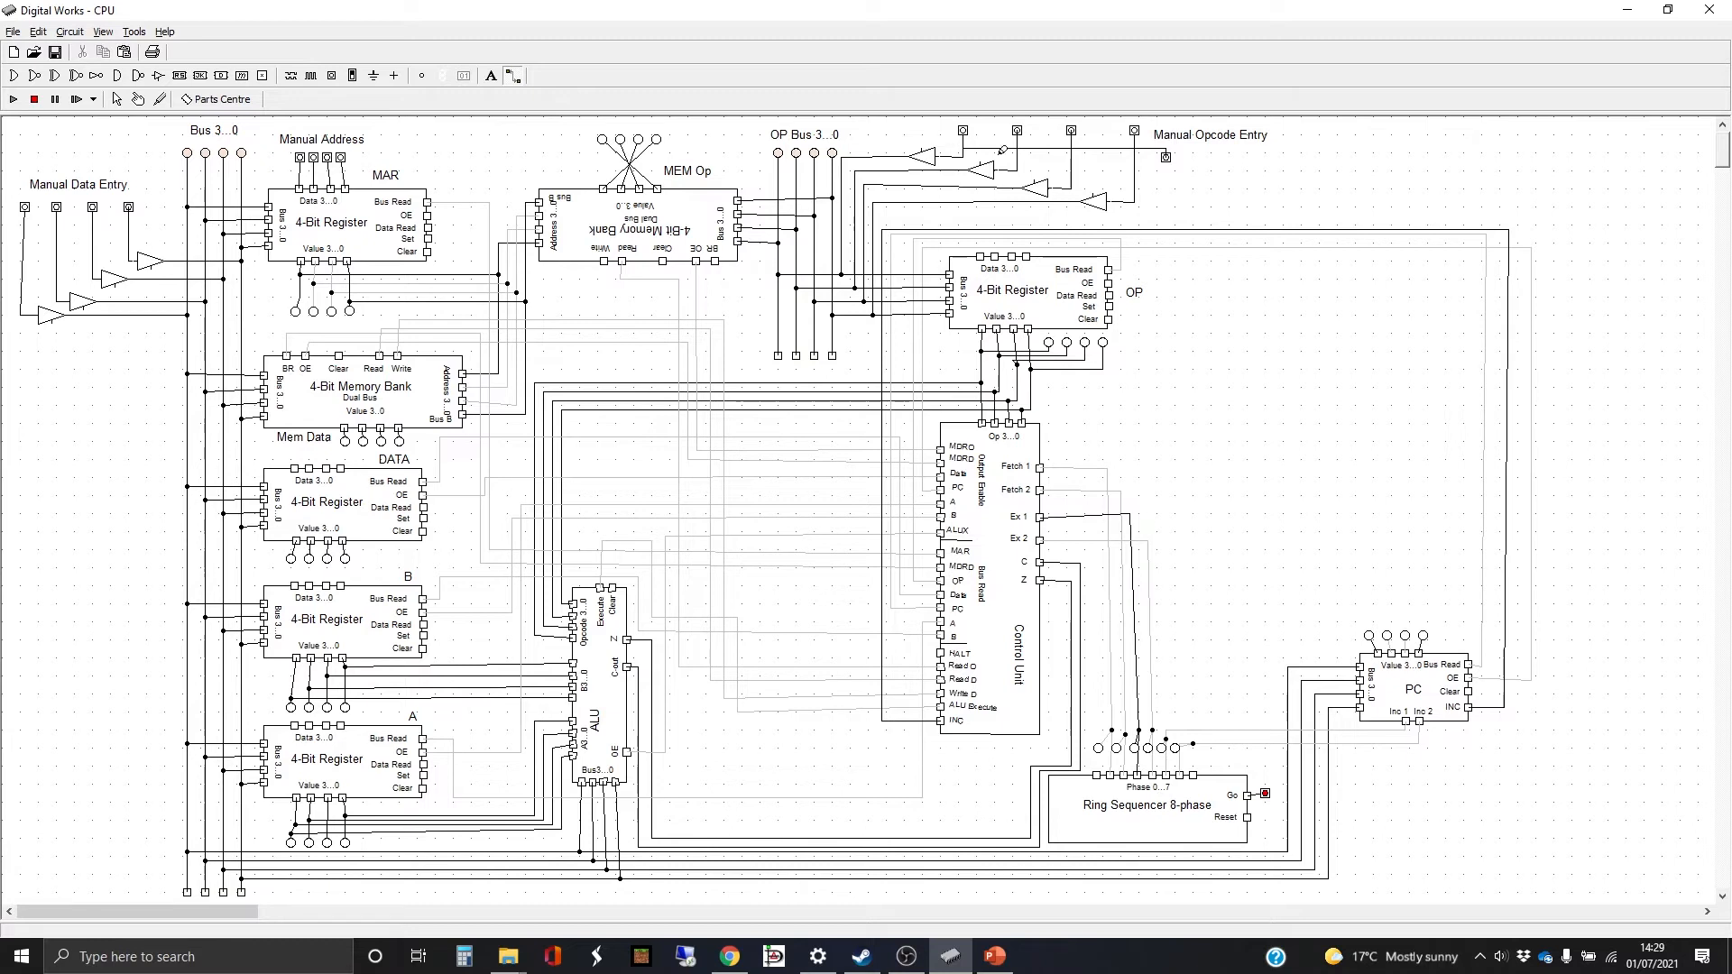
click(1215, 179)
right_click(1227, 181)
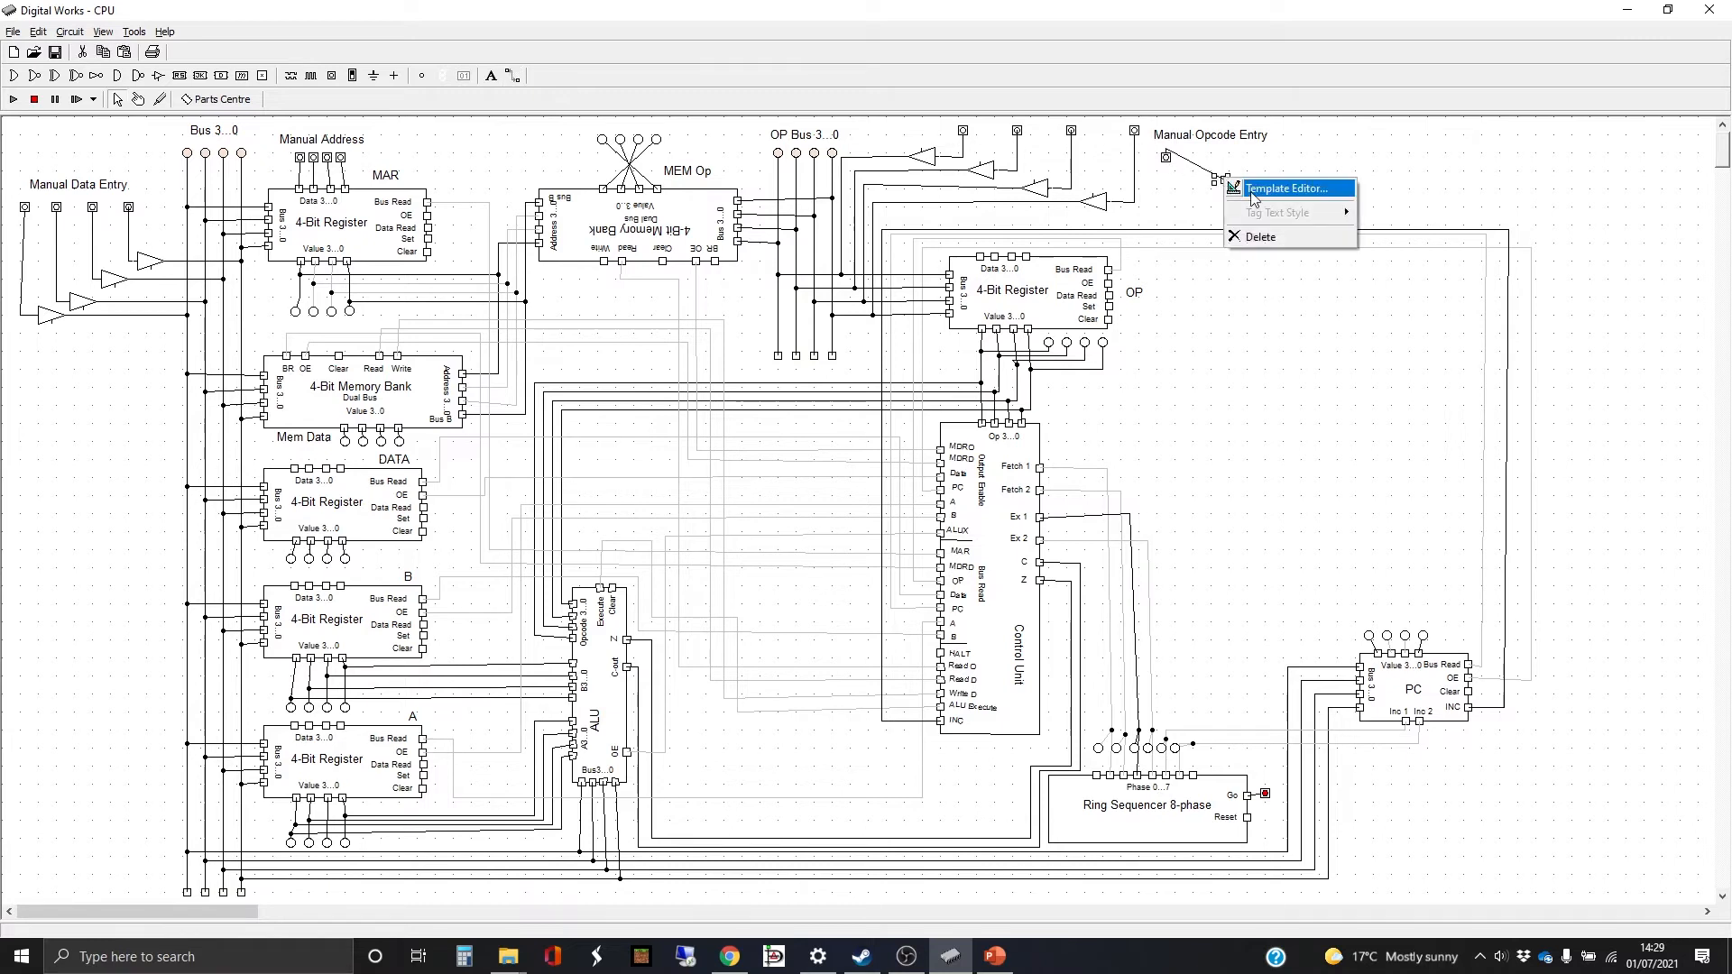
click(1260, 236)
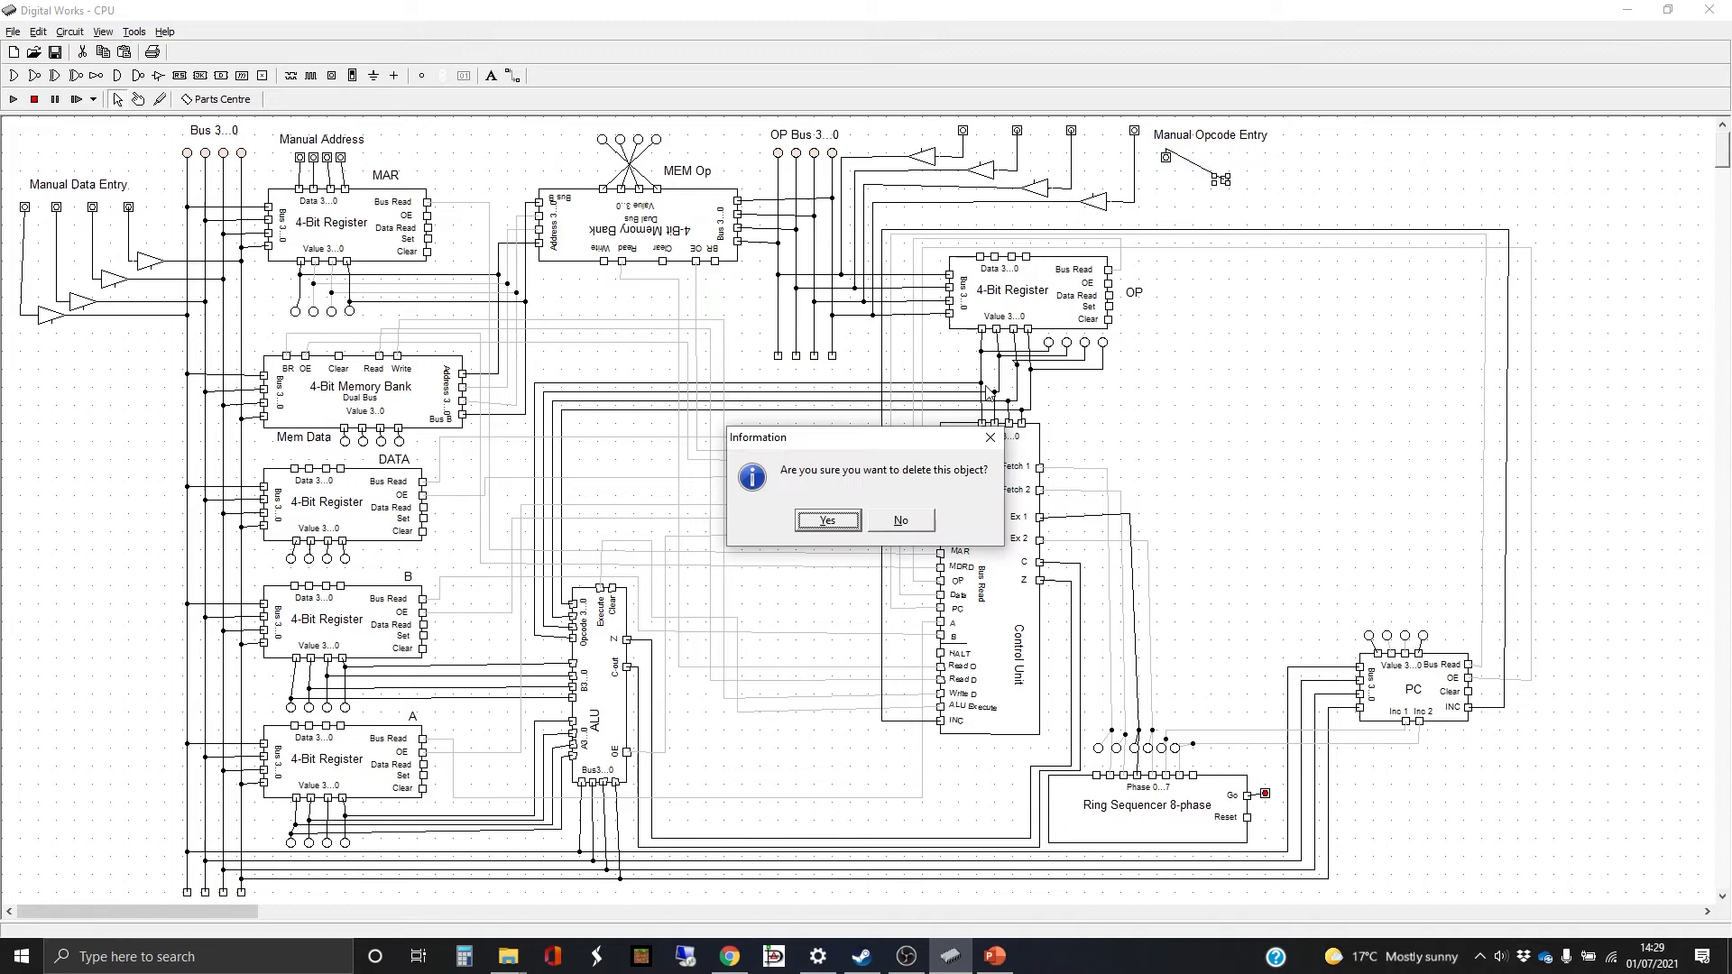
click(853, 523)
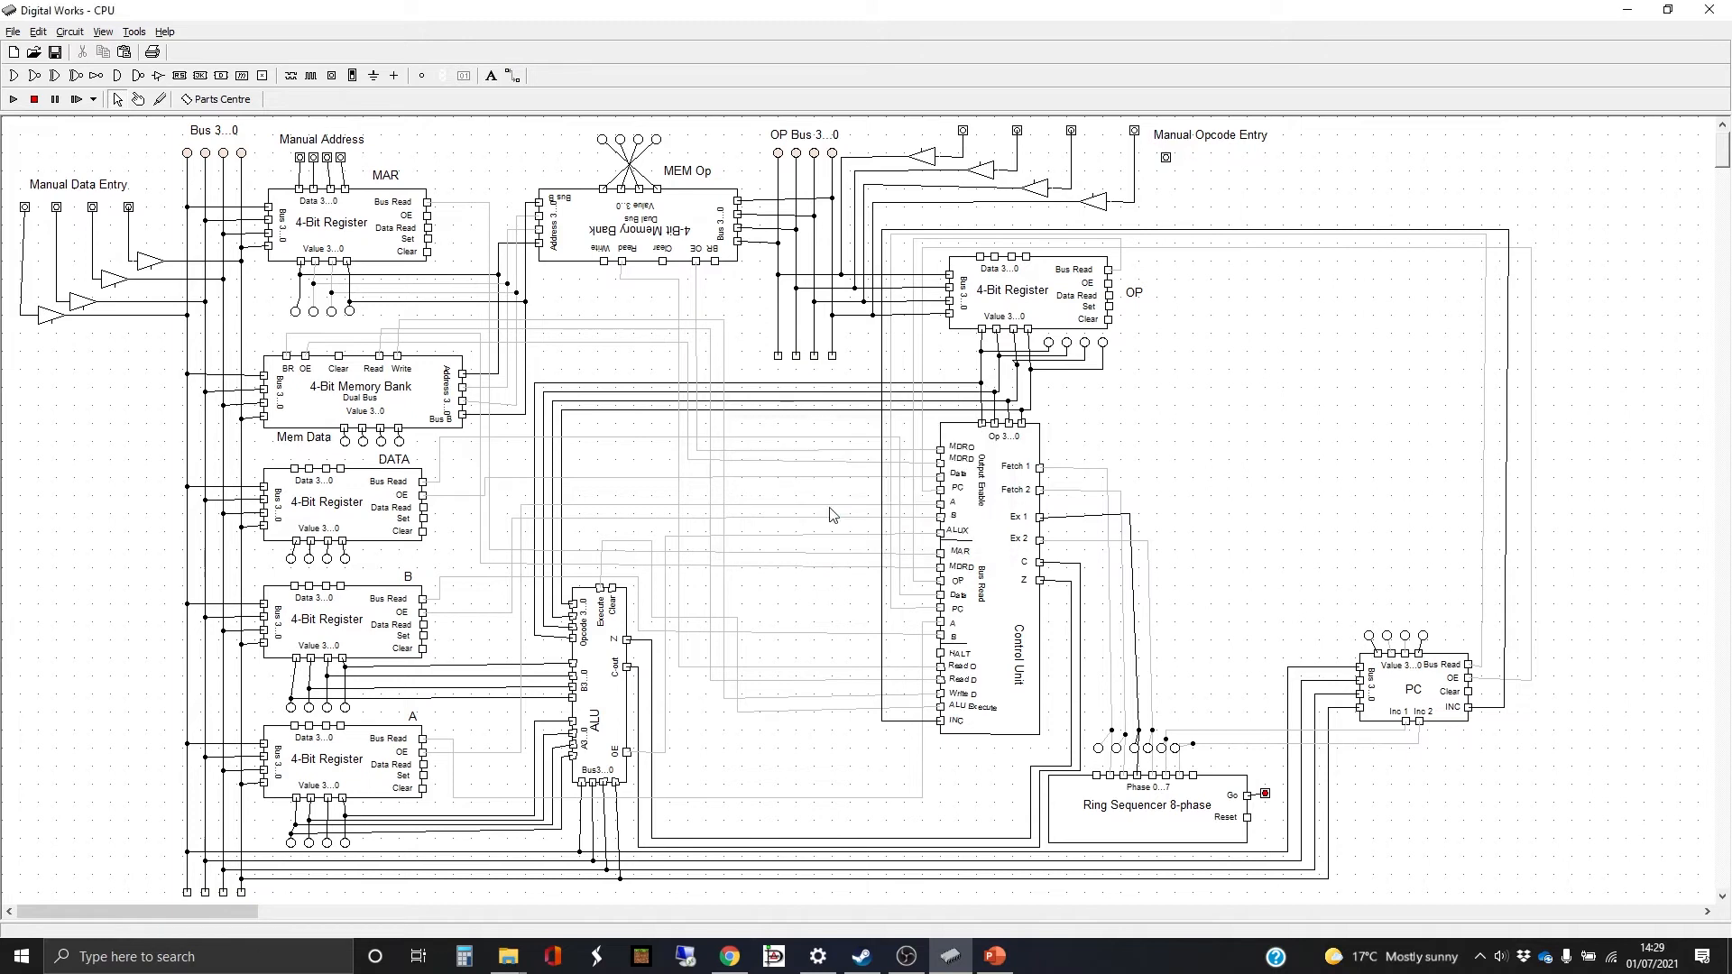
Wire the interactive input under "Manual Opcode Entry" to the Write pin of the MEM Op memory bank and link its BR pin to the same wire.
click(512, 75)
mouse_move(1167, 172)
mouse_down()
mouse_move(1169, 213)
mouse_move(750, 215)
mouse_up()
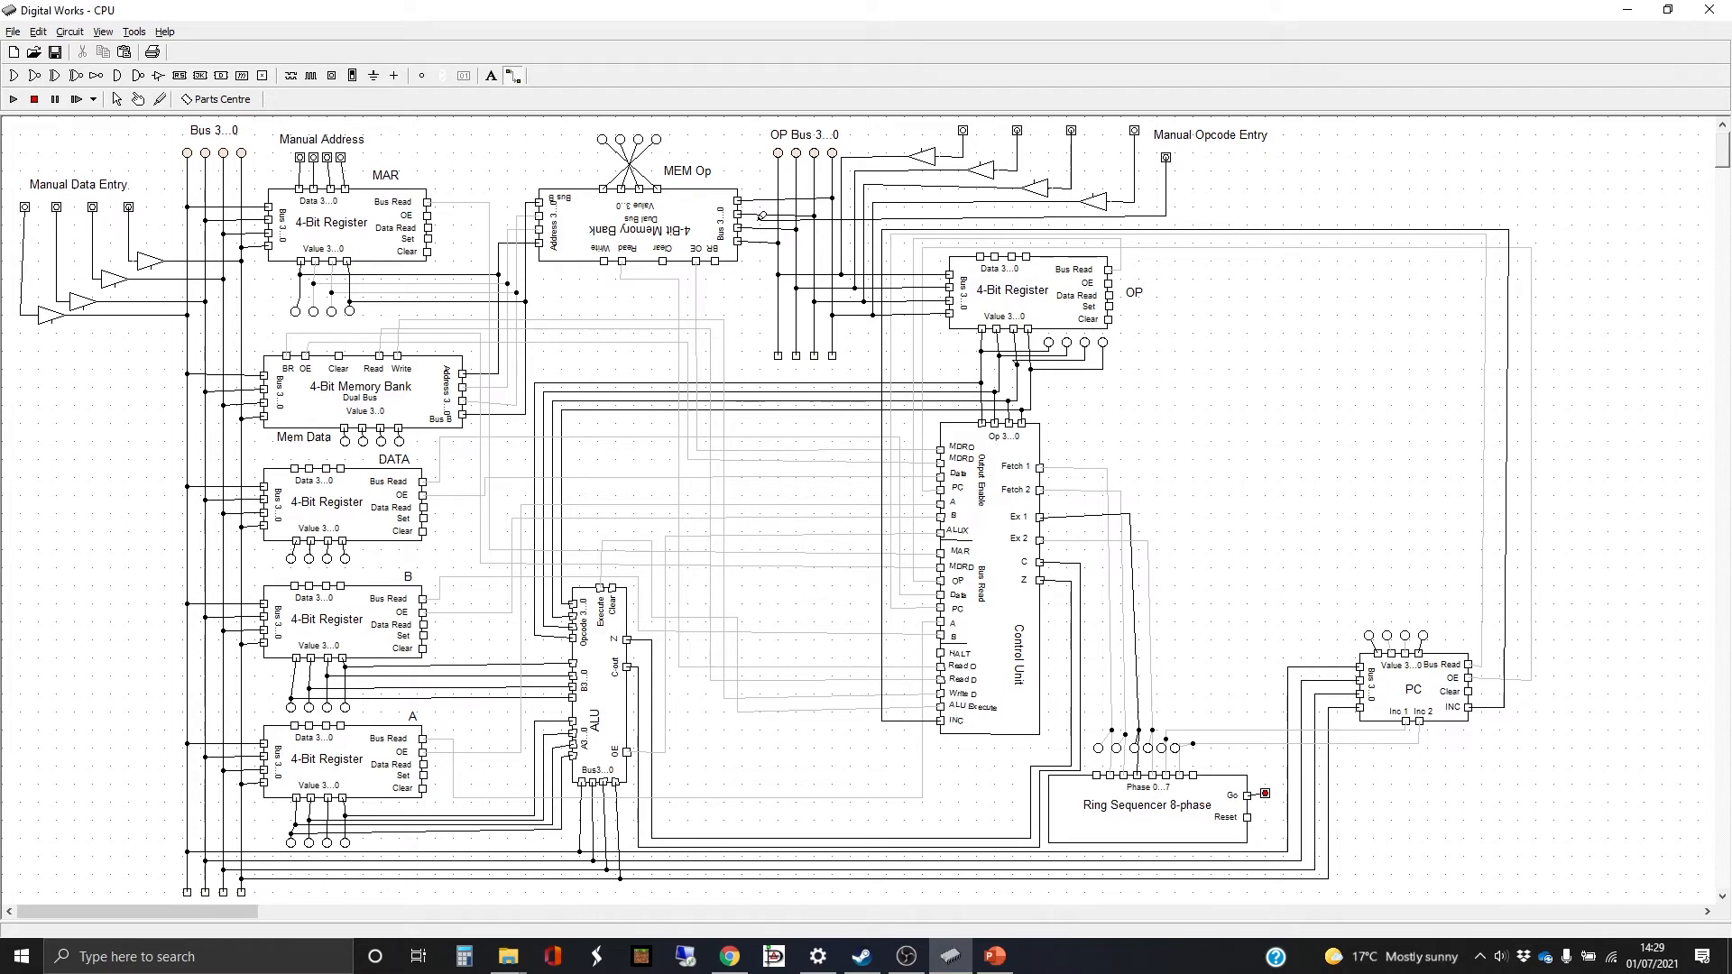
click(760, 283)
click(603, 262)
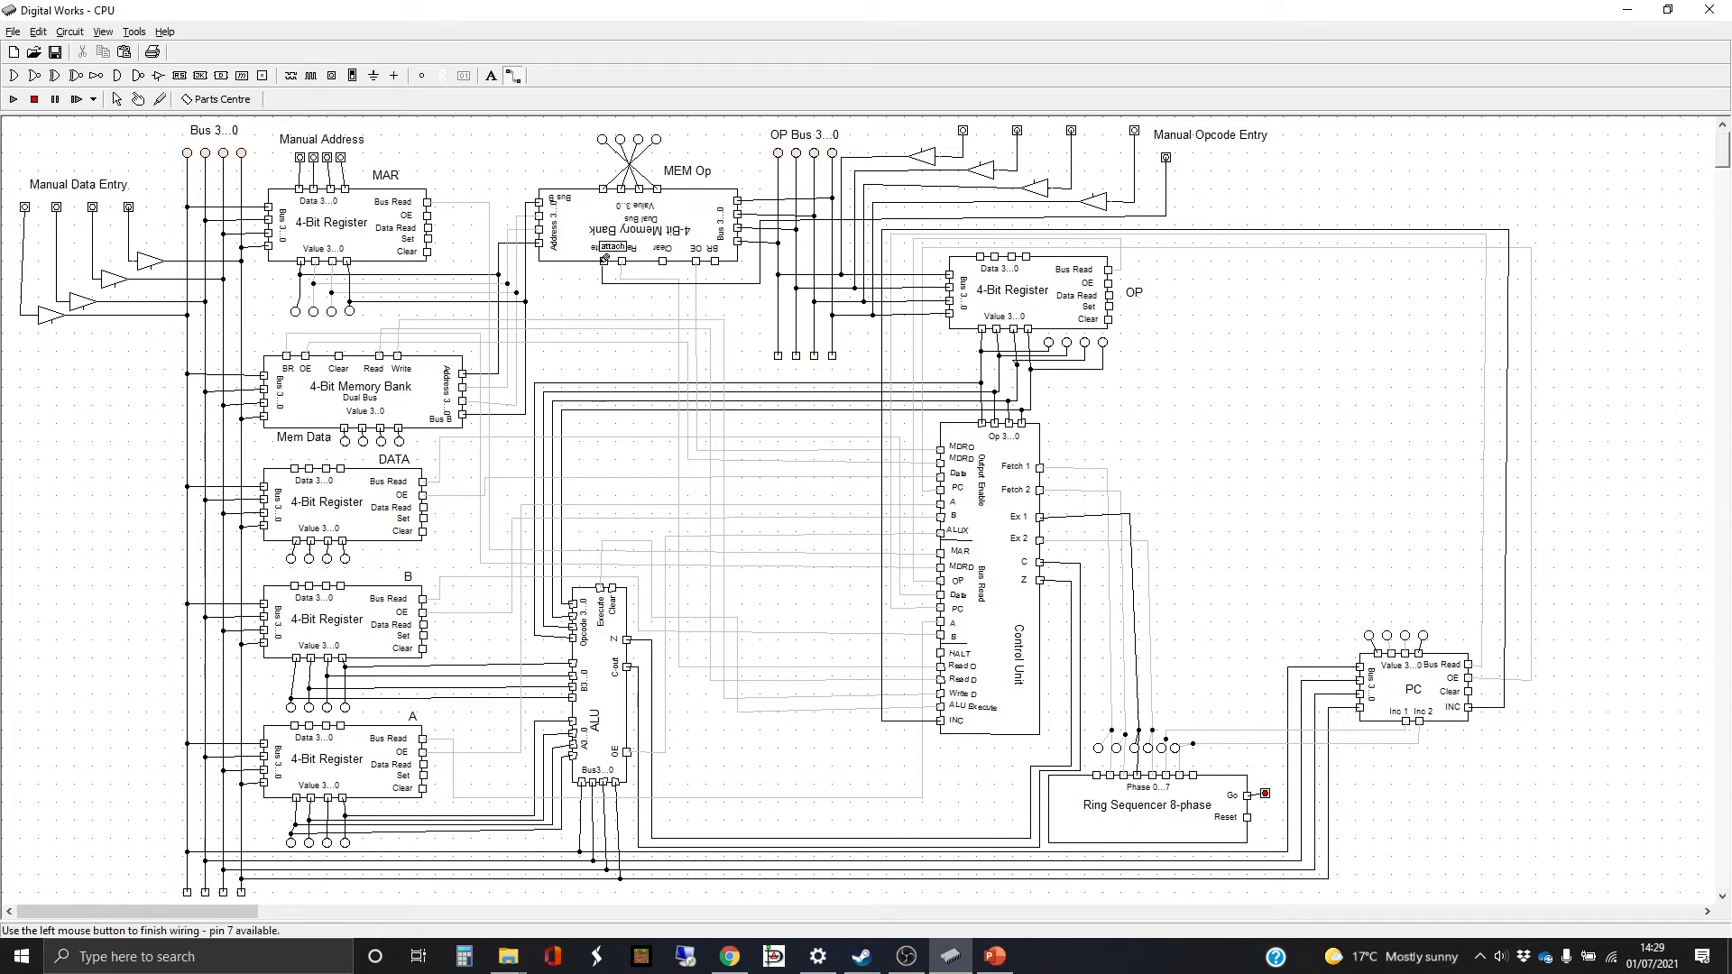
click(714, 261)
click(714, 283)
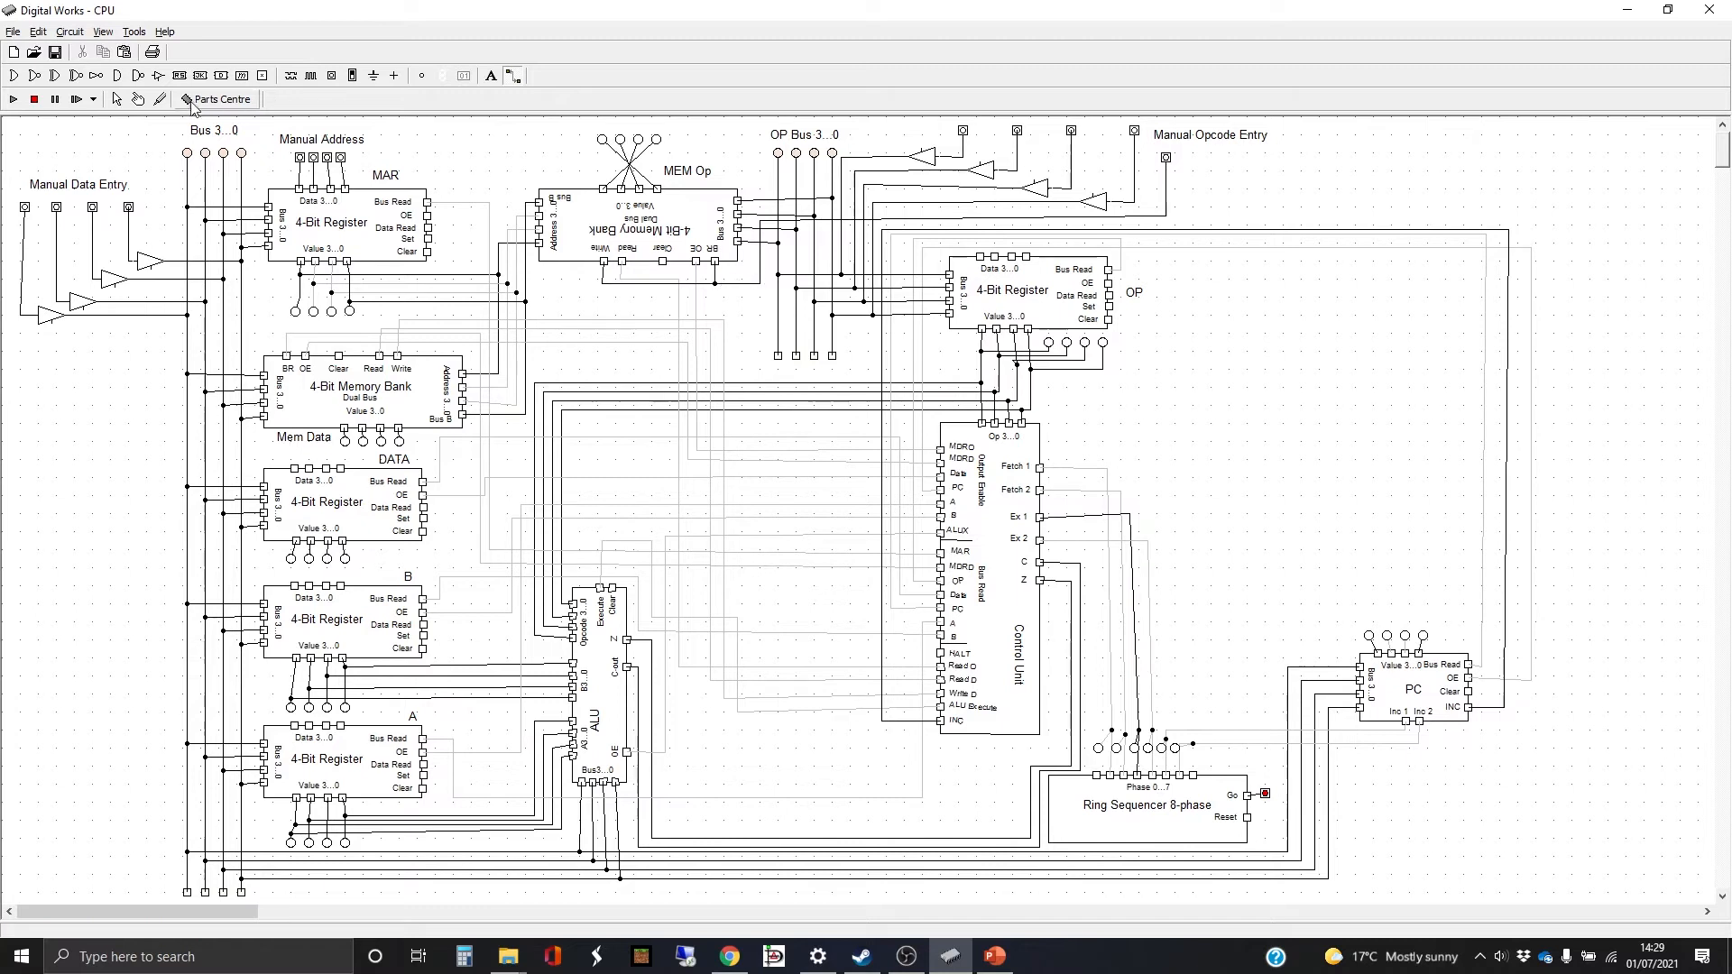
Add the annotation "Write to Op Memory" and position it beside the interactive input under "Manual Opcode Entry".
click(492, 78)
click(1206, 171)
drag(815, 505, 749, 510)
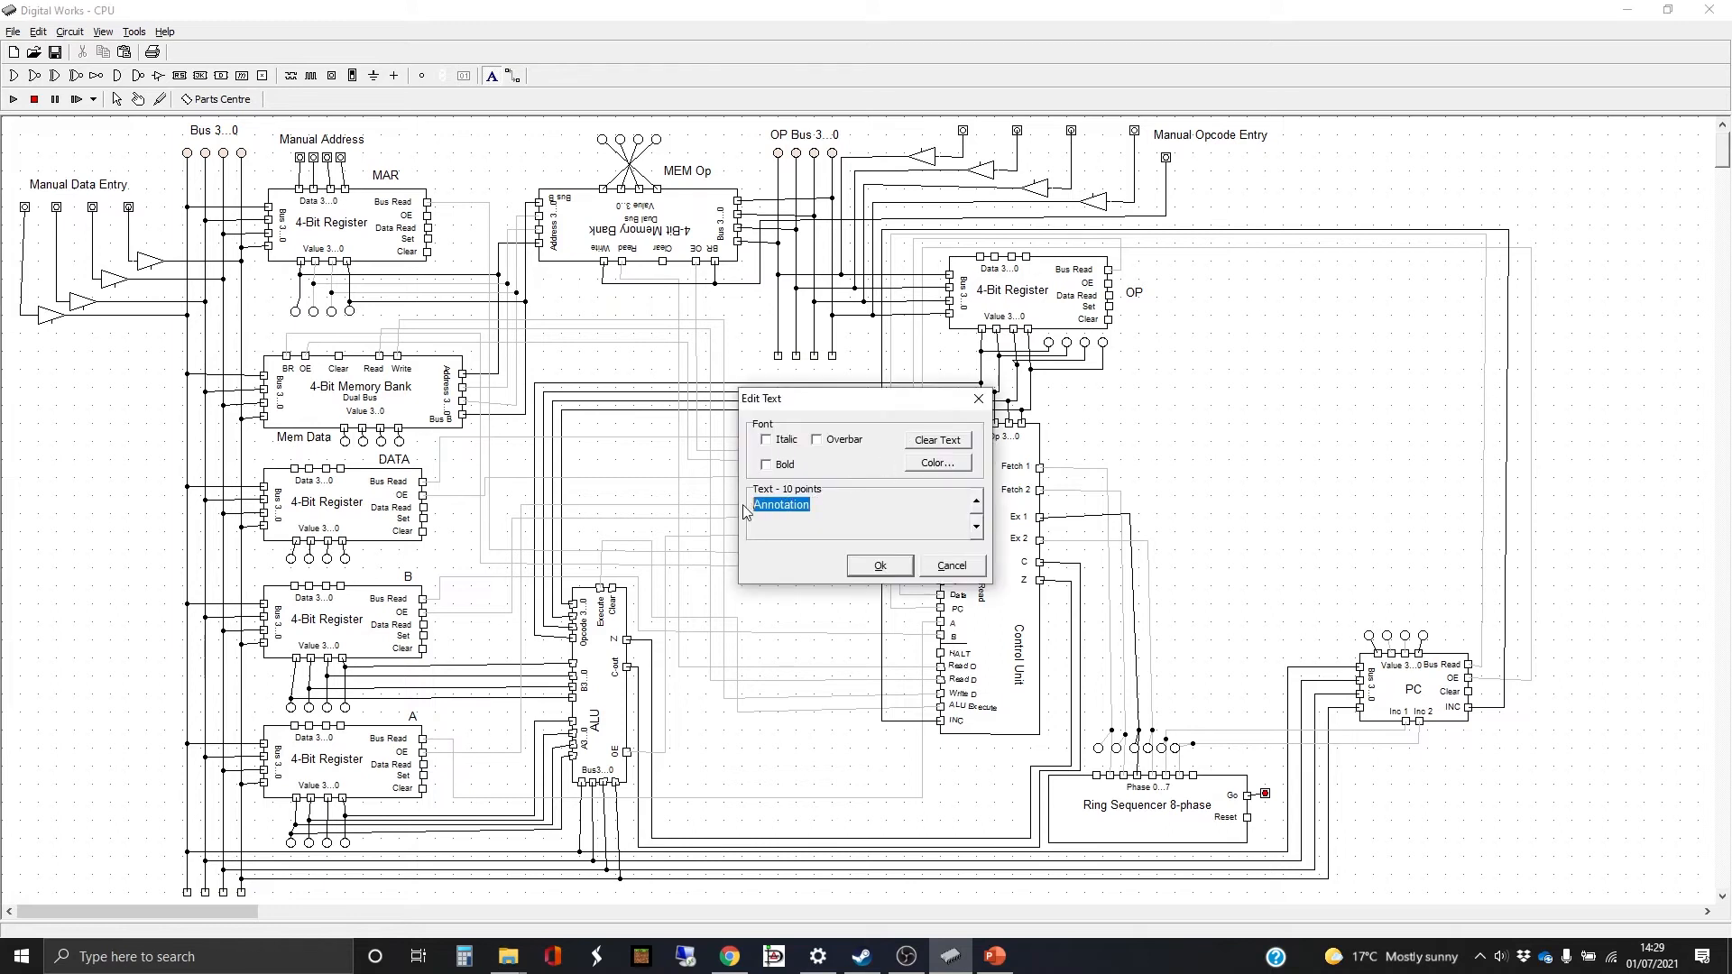
text(Write to Op Memory)
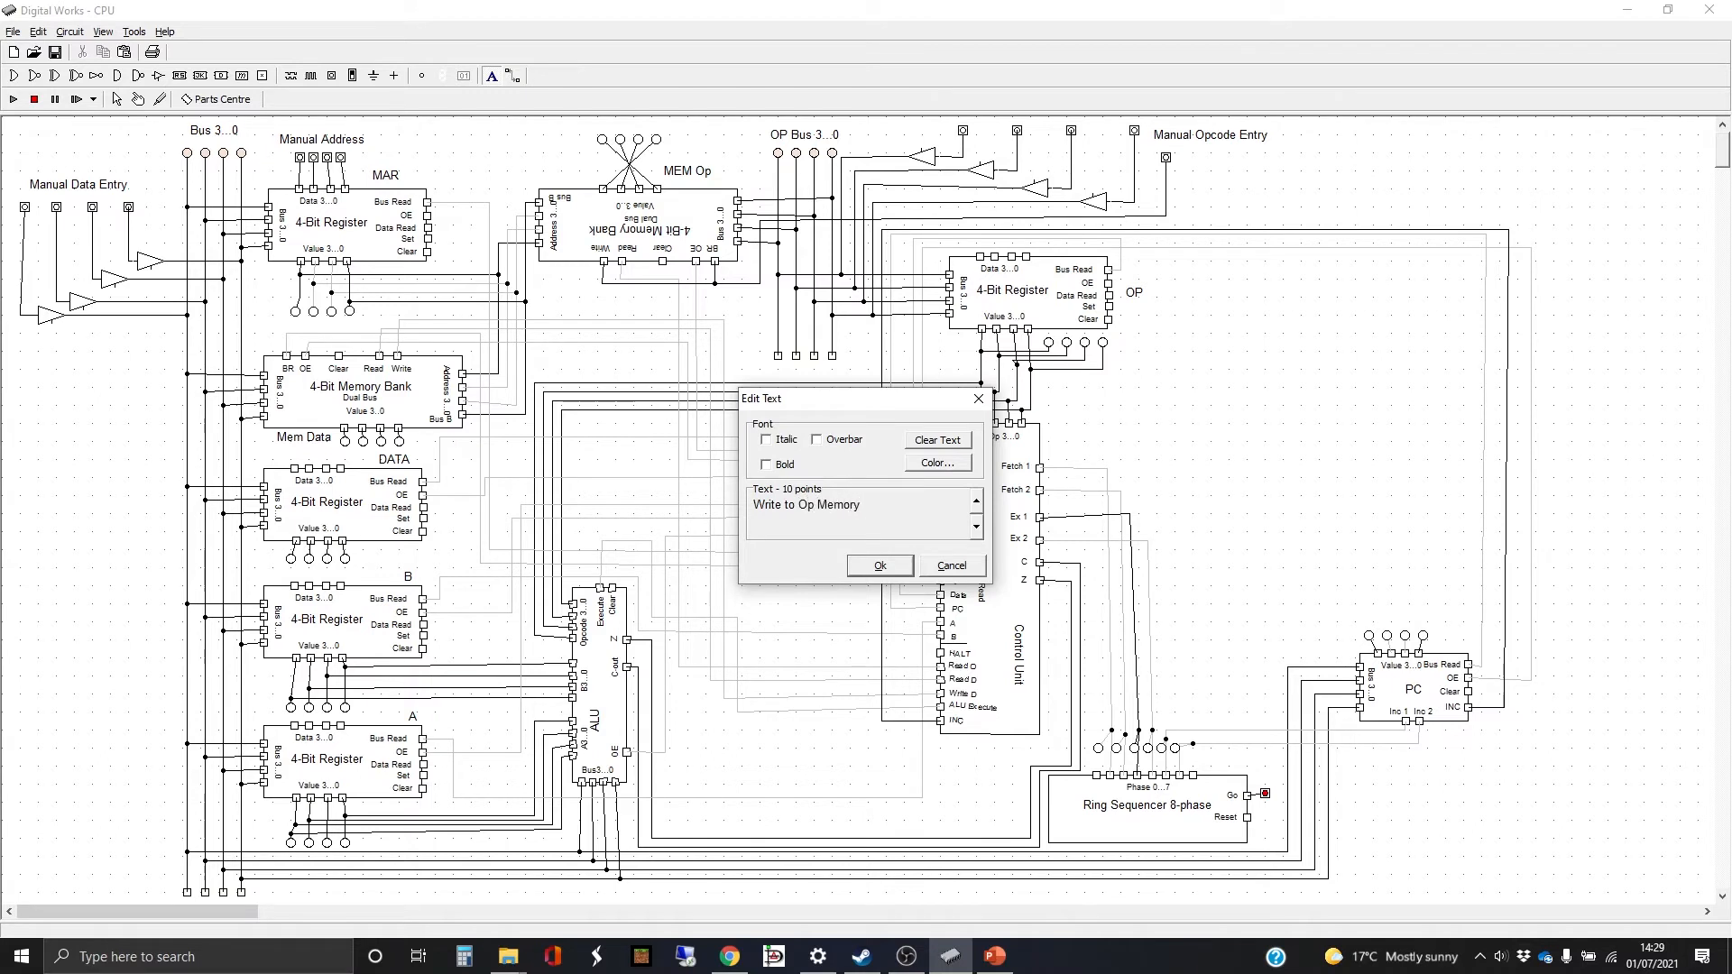
click(893, 567)
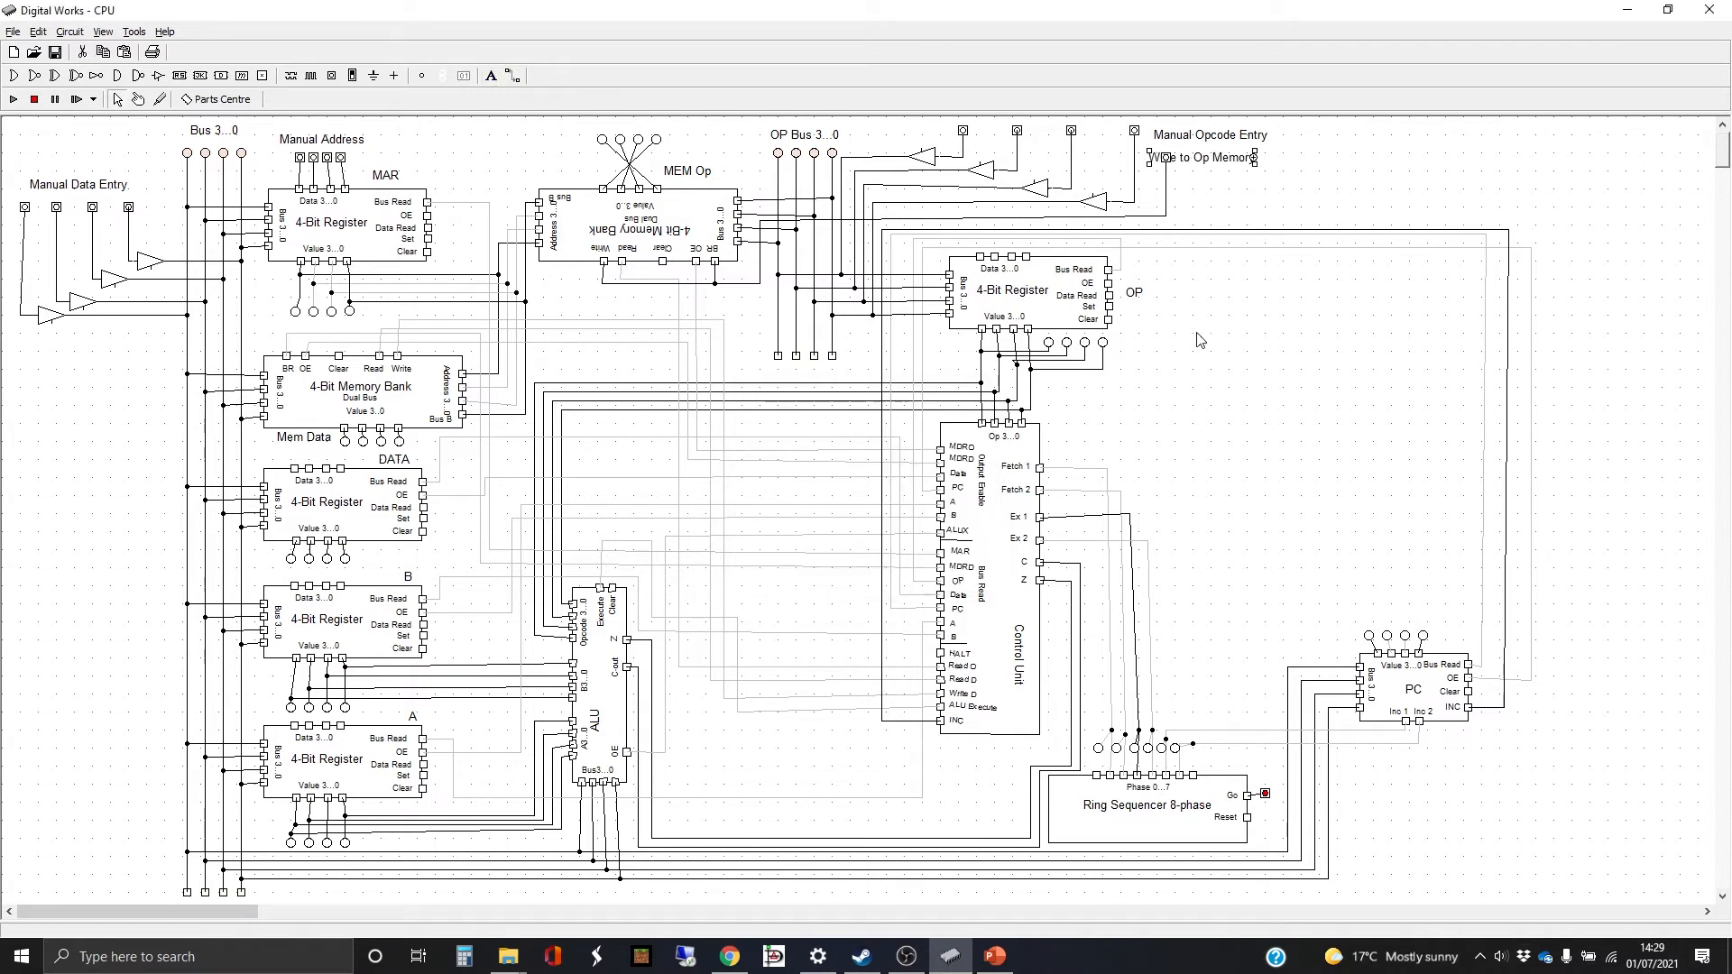
drag(1207, 163, 1238, 162)
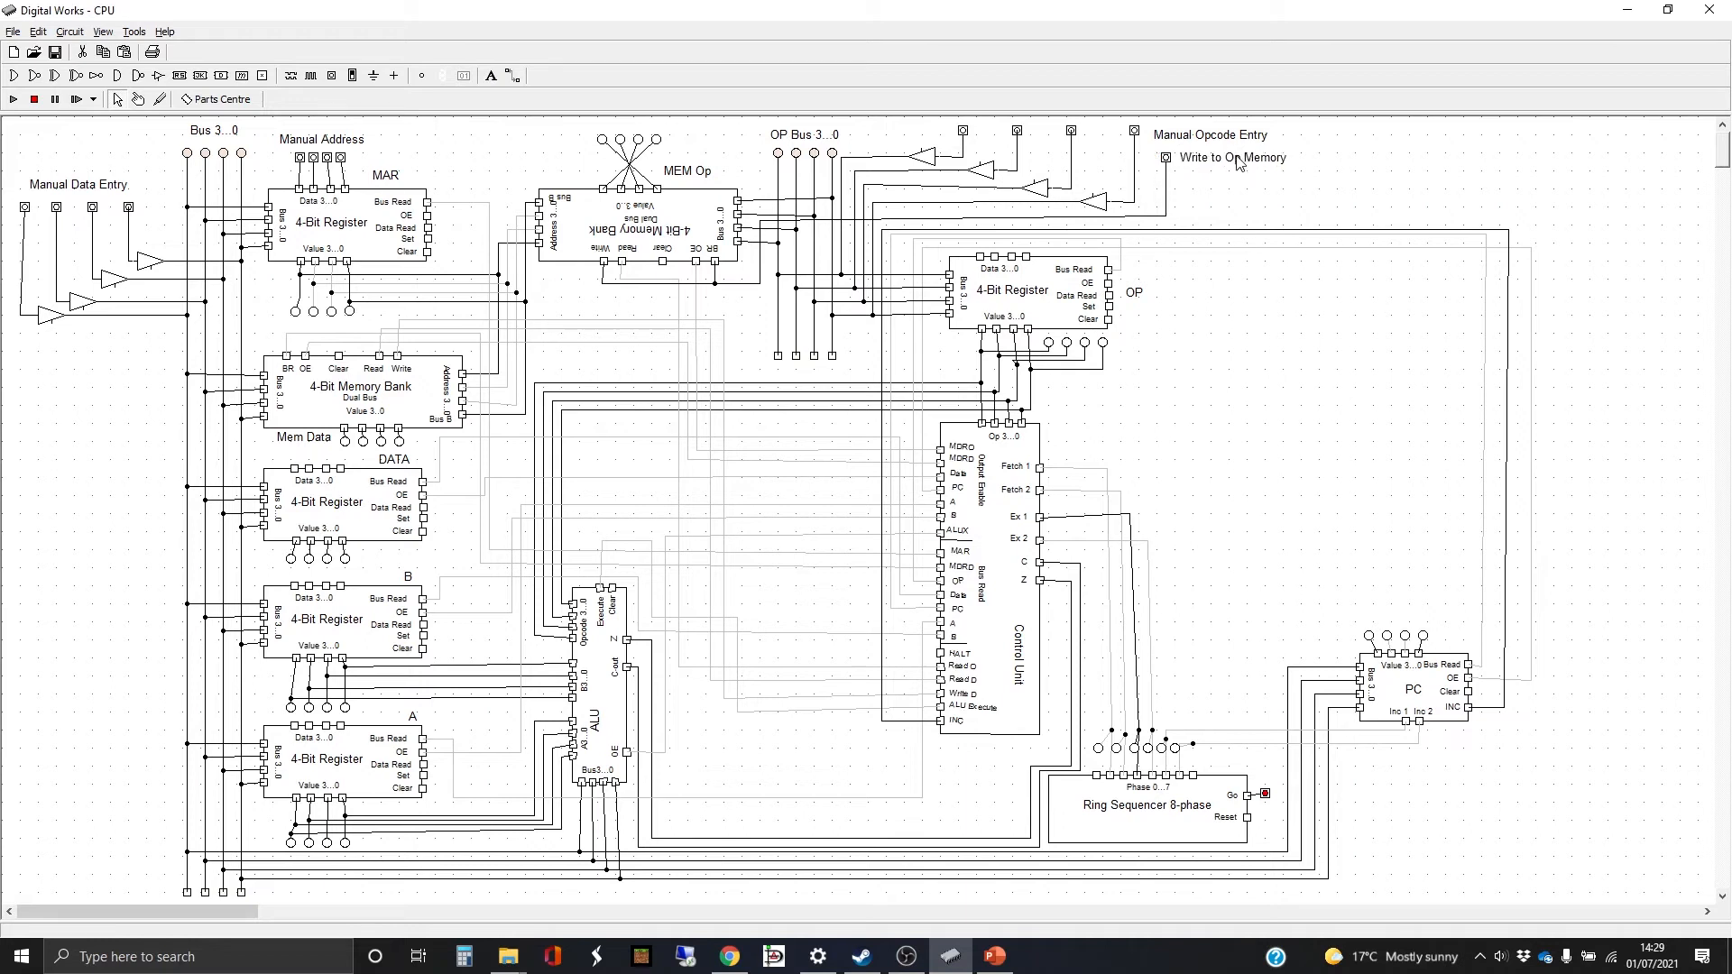
click(1239, 162)
Place two OR gates side by side, outputs facing upward, on the outer side of the main bus beside the Mem Data memory bank.
click(12, 76)
click(110, 427)
mouse_move(108, 381)
mouse_down()
mouse_move(93, 365)
mouse_move(107, 413)
mouse_move(127, 402)
mouse_up()
click(121, 403)
click(14, 76)
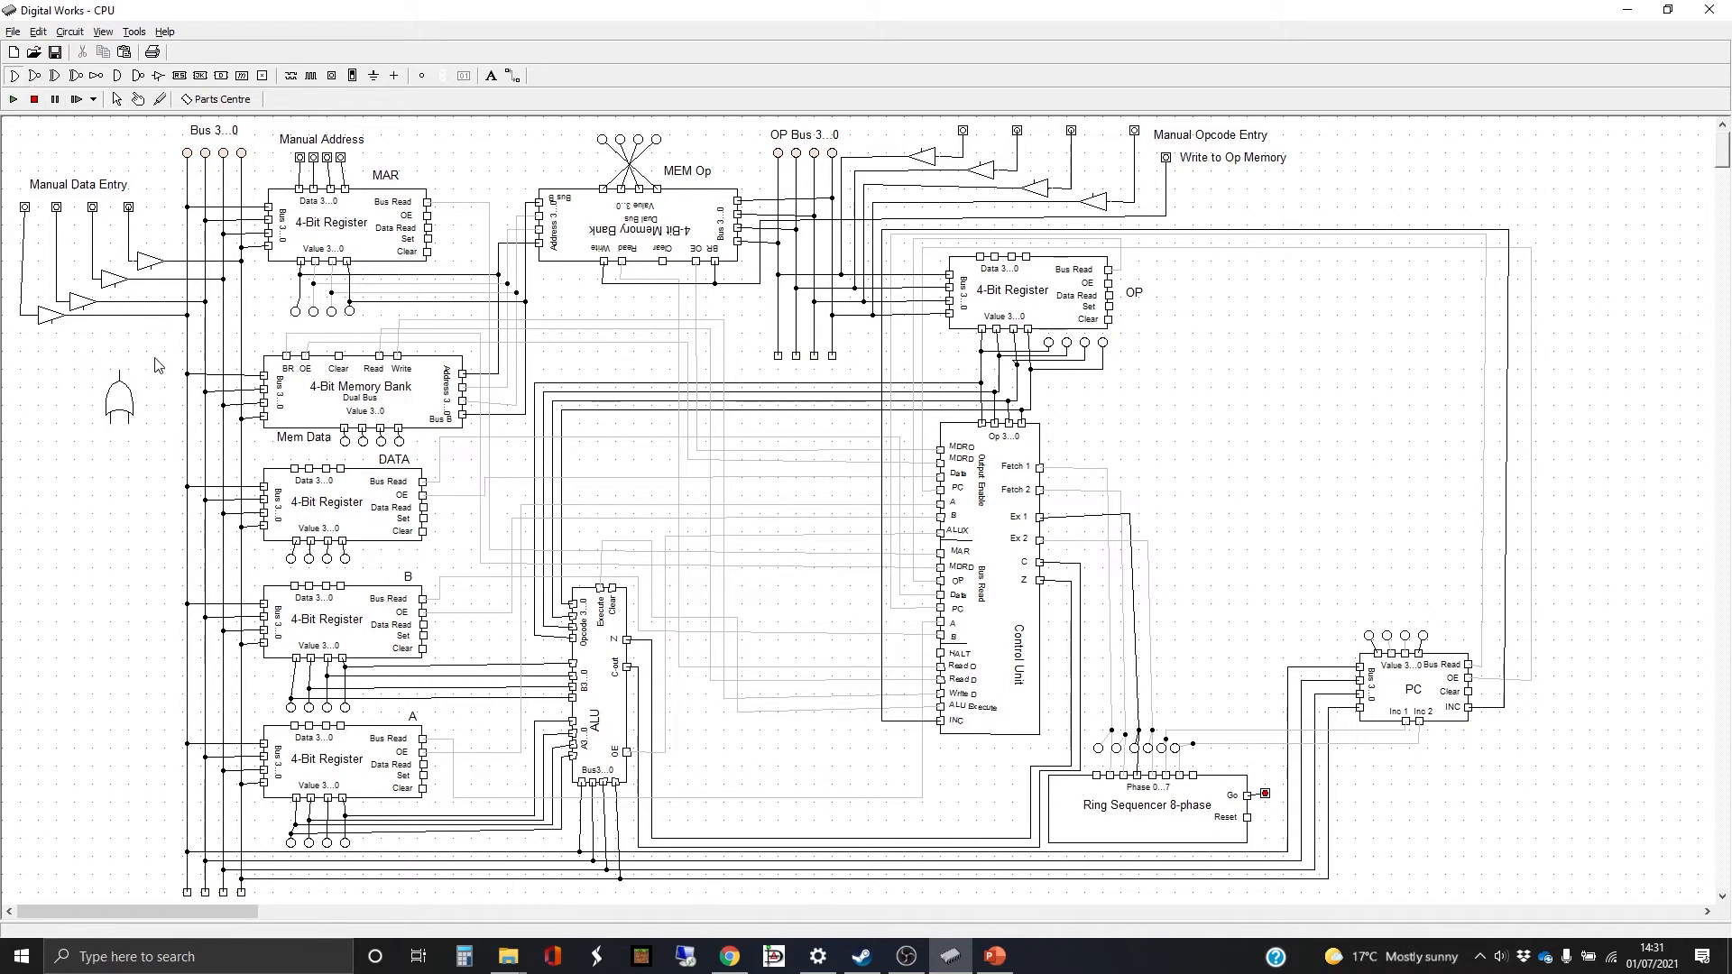
click(150, 395)
drag(178, 398, 151, 347)
Branch a wire from the Mem Data memory bank's BR control line around to the left input of the left OR gate.
click(512, 76)
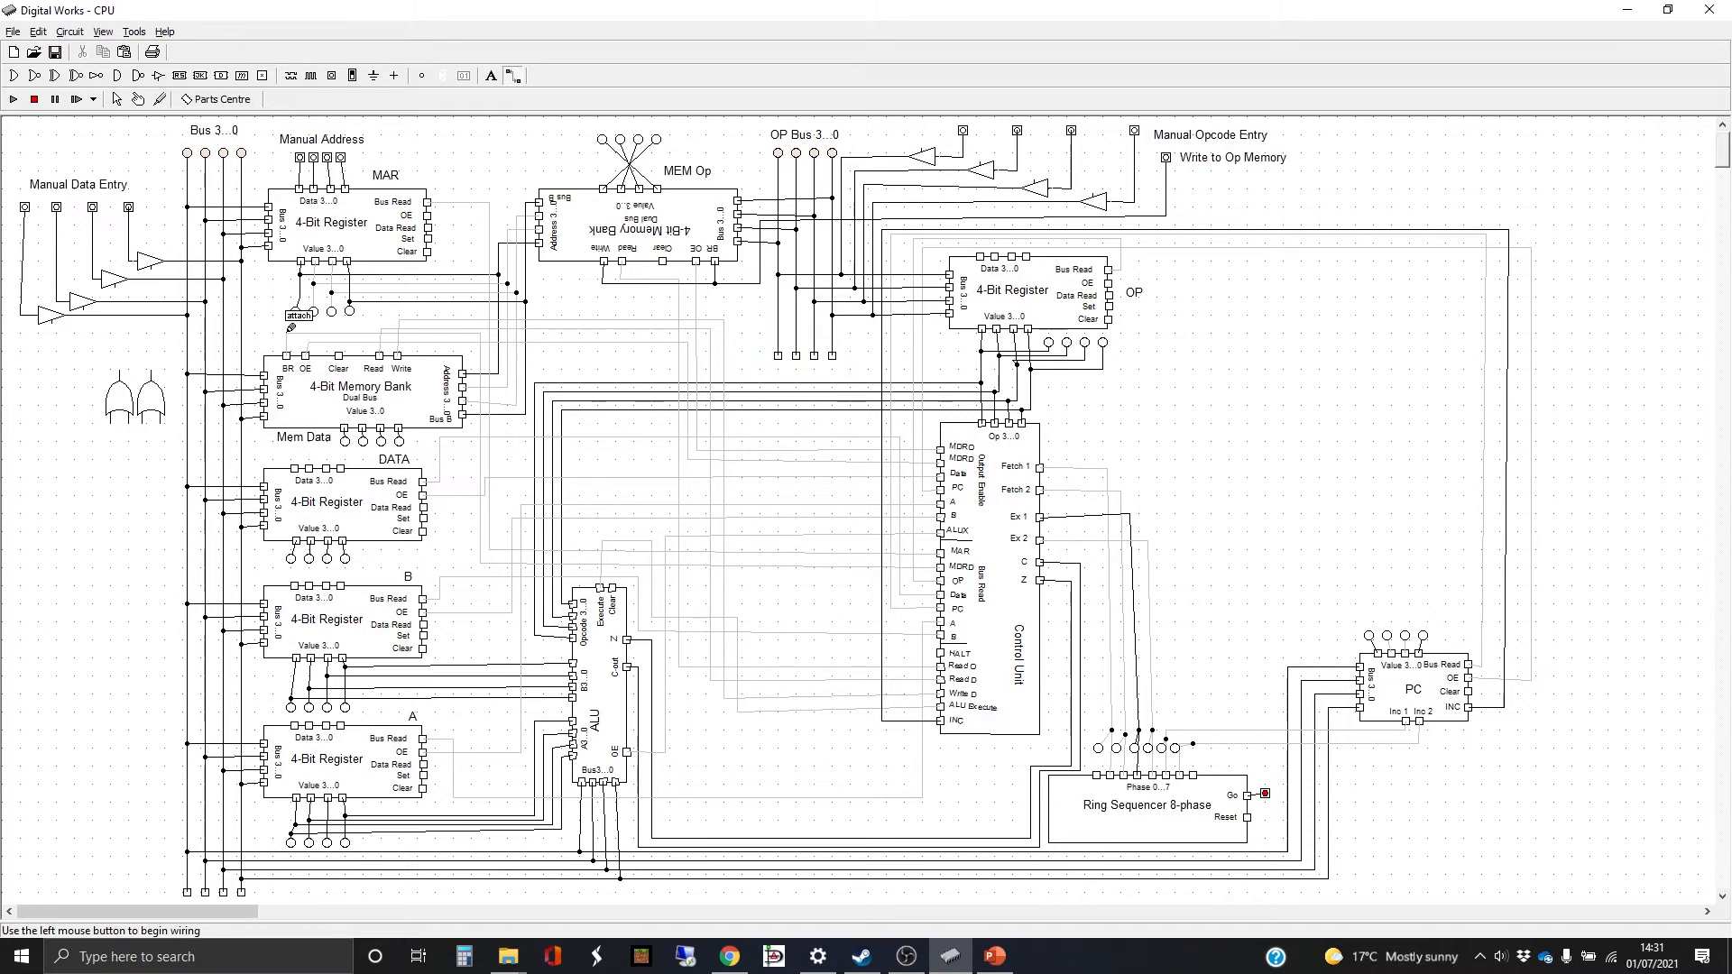
drag(290, 329, 87, 330)
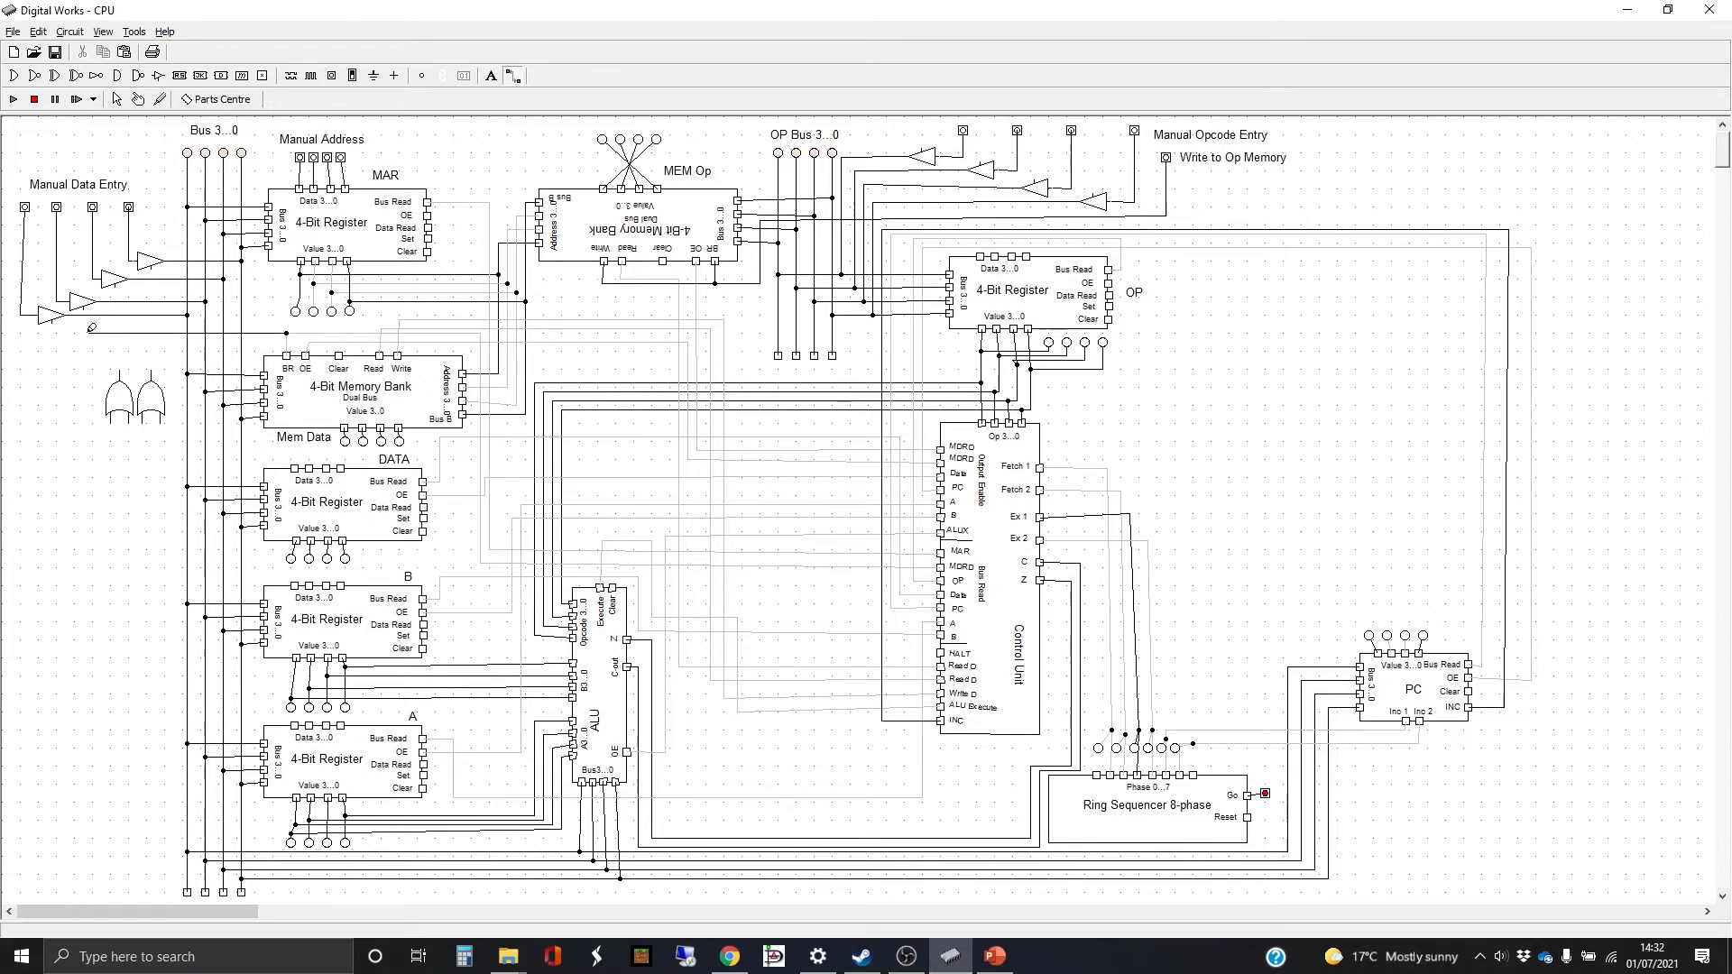
drag(91, 328, 90, 432)
drag(90, 432, 112, 432)
drag(114, 429, 114, 415)
Delete the direct link between the BR control line and the Mem Data BR pin, and wire the left OR gate's output to that pin.
click(117, 100)
key(Delete)
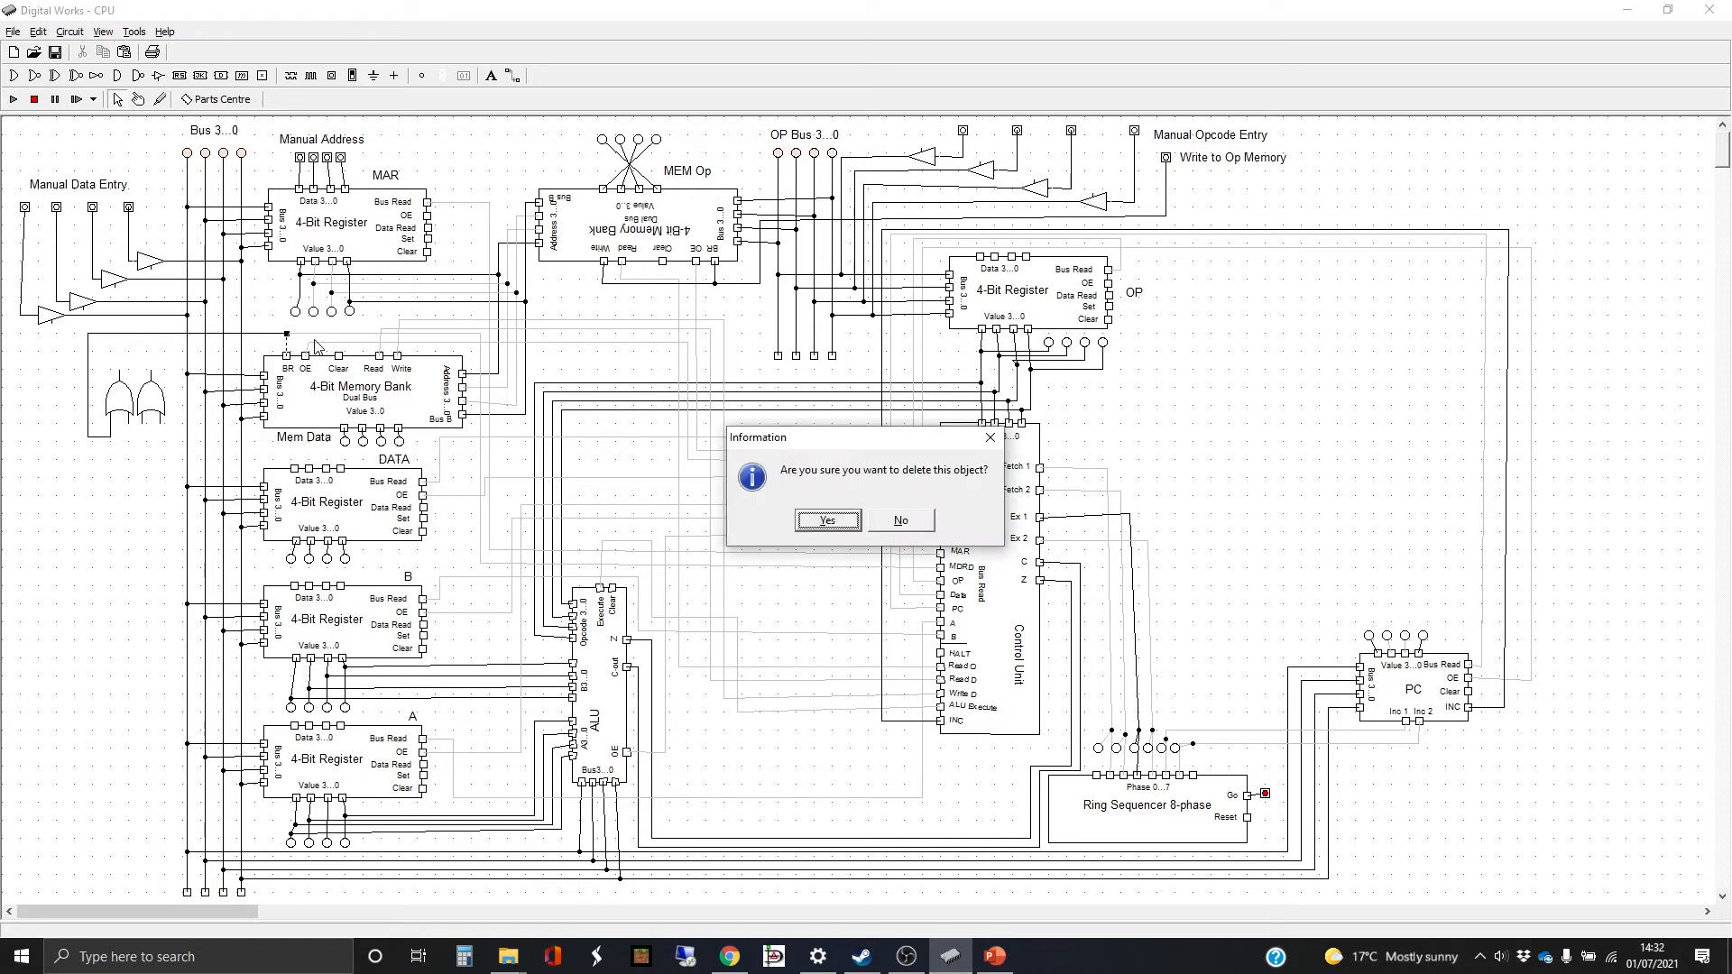
click(831, 523)
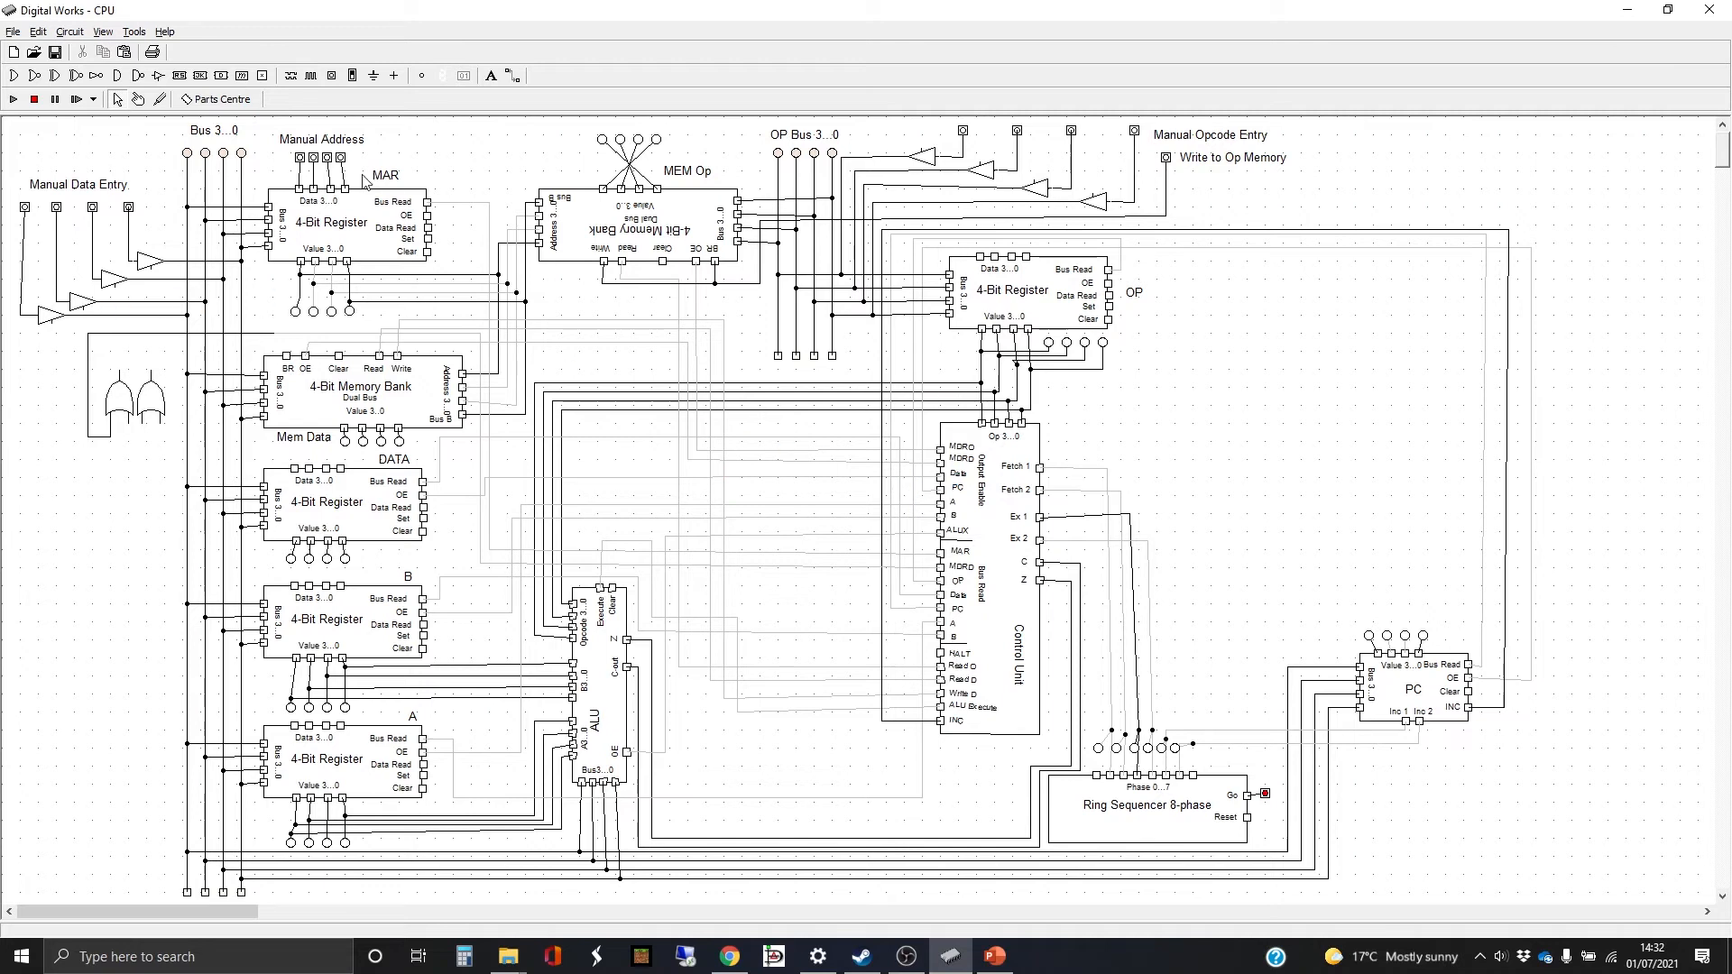
click(514, 75)
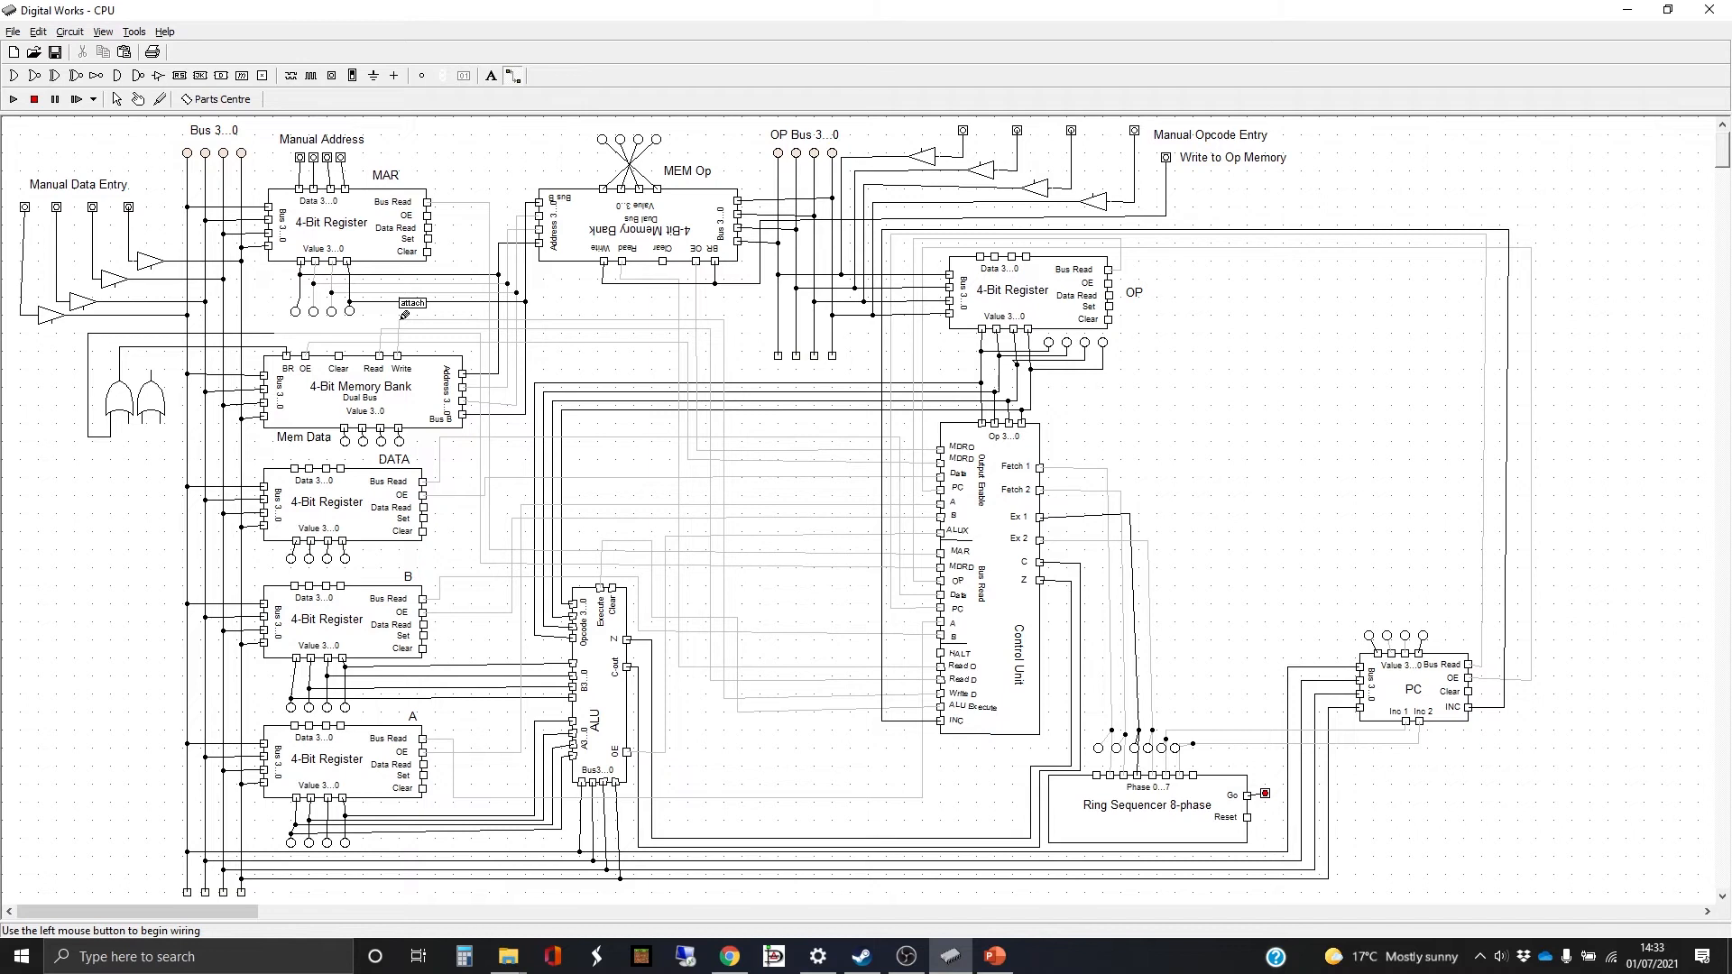
Wire the Mem Data Write control line to the right OR gate's left input and delete its direct link to the Write pin.
drag(404, 315, 76, 315)
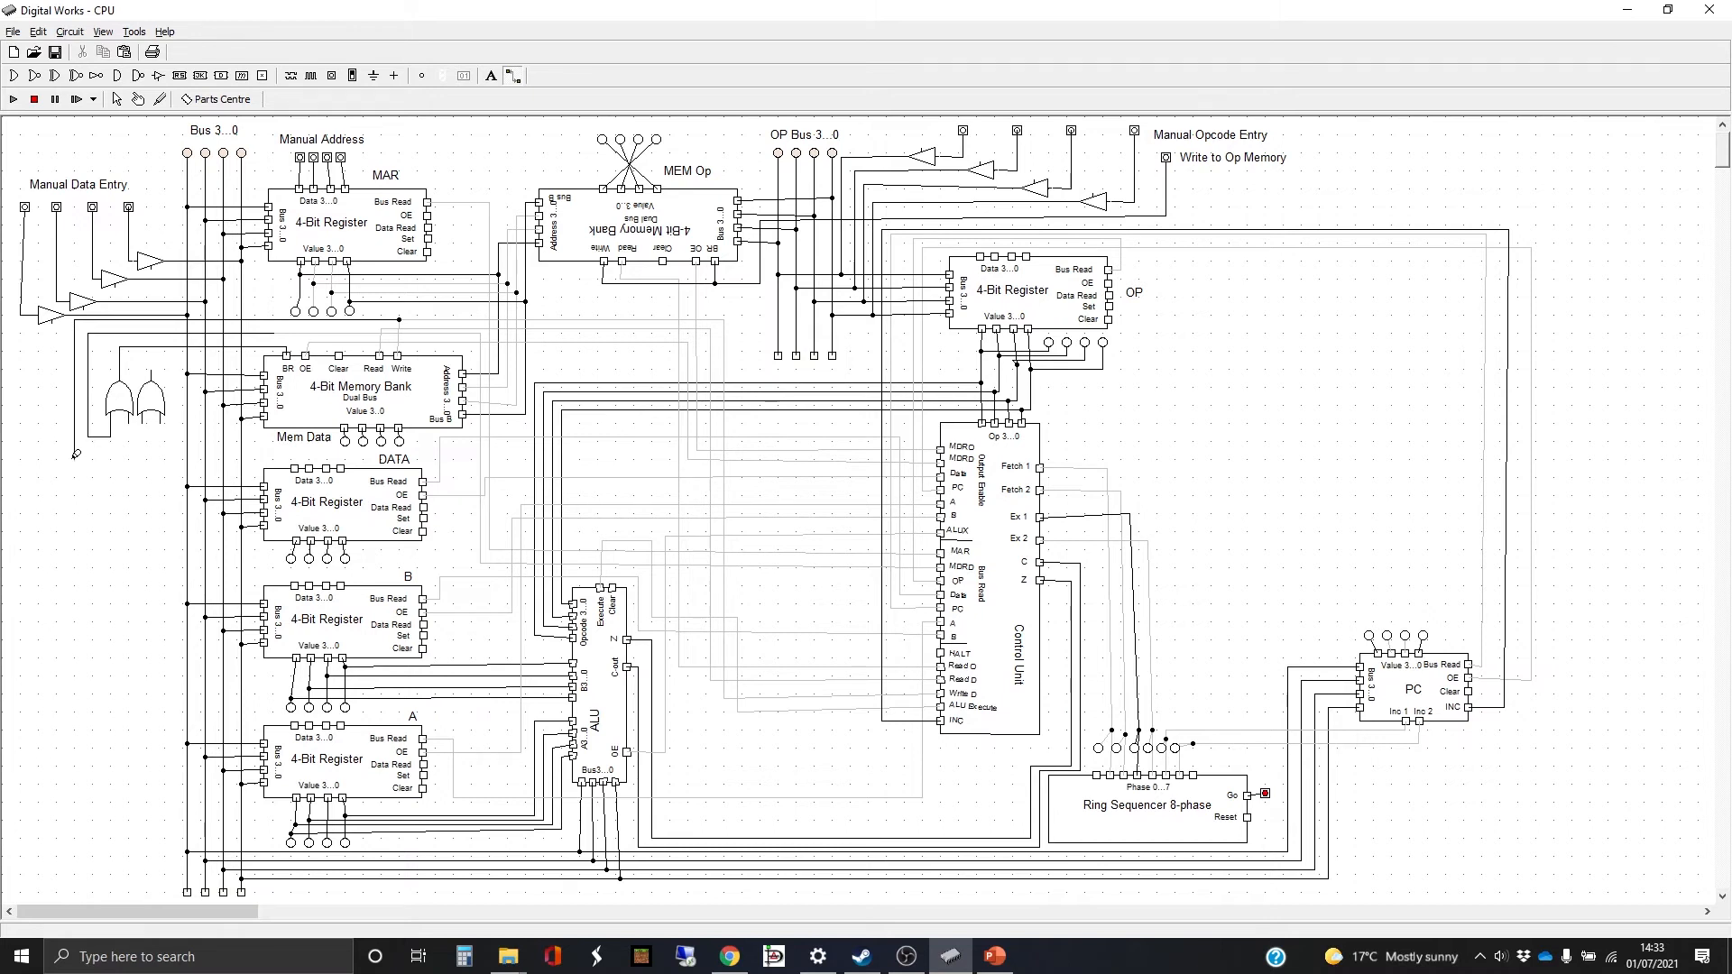
mouse_move(76, 453)
mouse_down()
mouse_move(150, 451)
mouse_move(146, 419)
mouse_up()
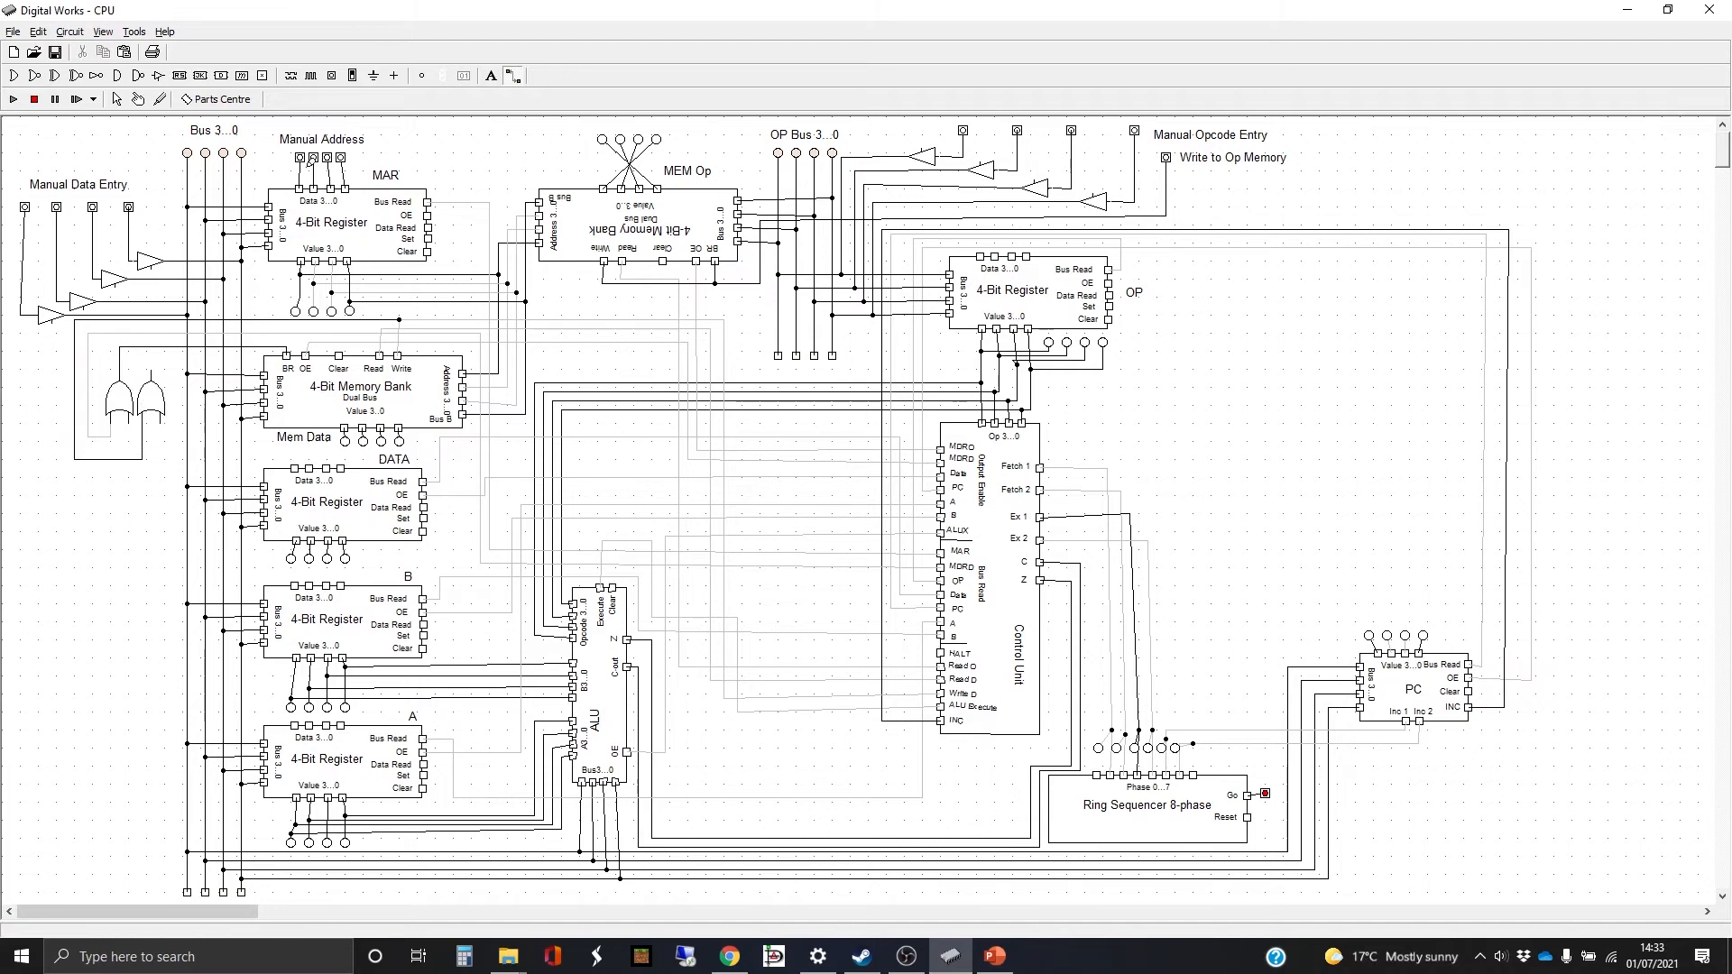
click(118, 98)
click(399, 341)
key(Delete)
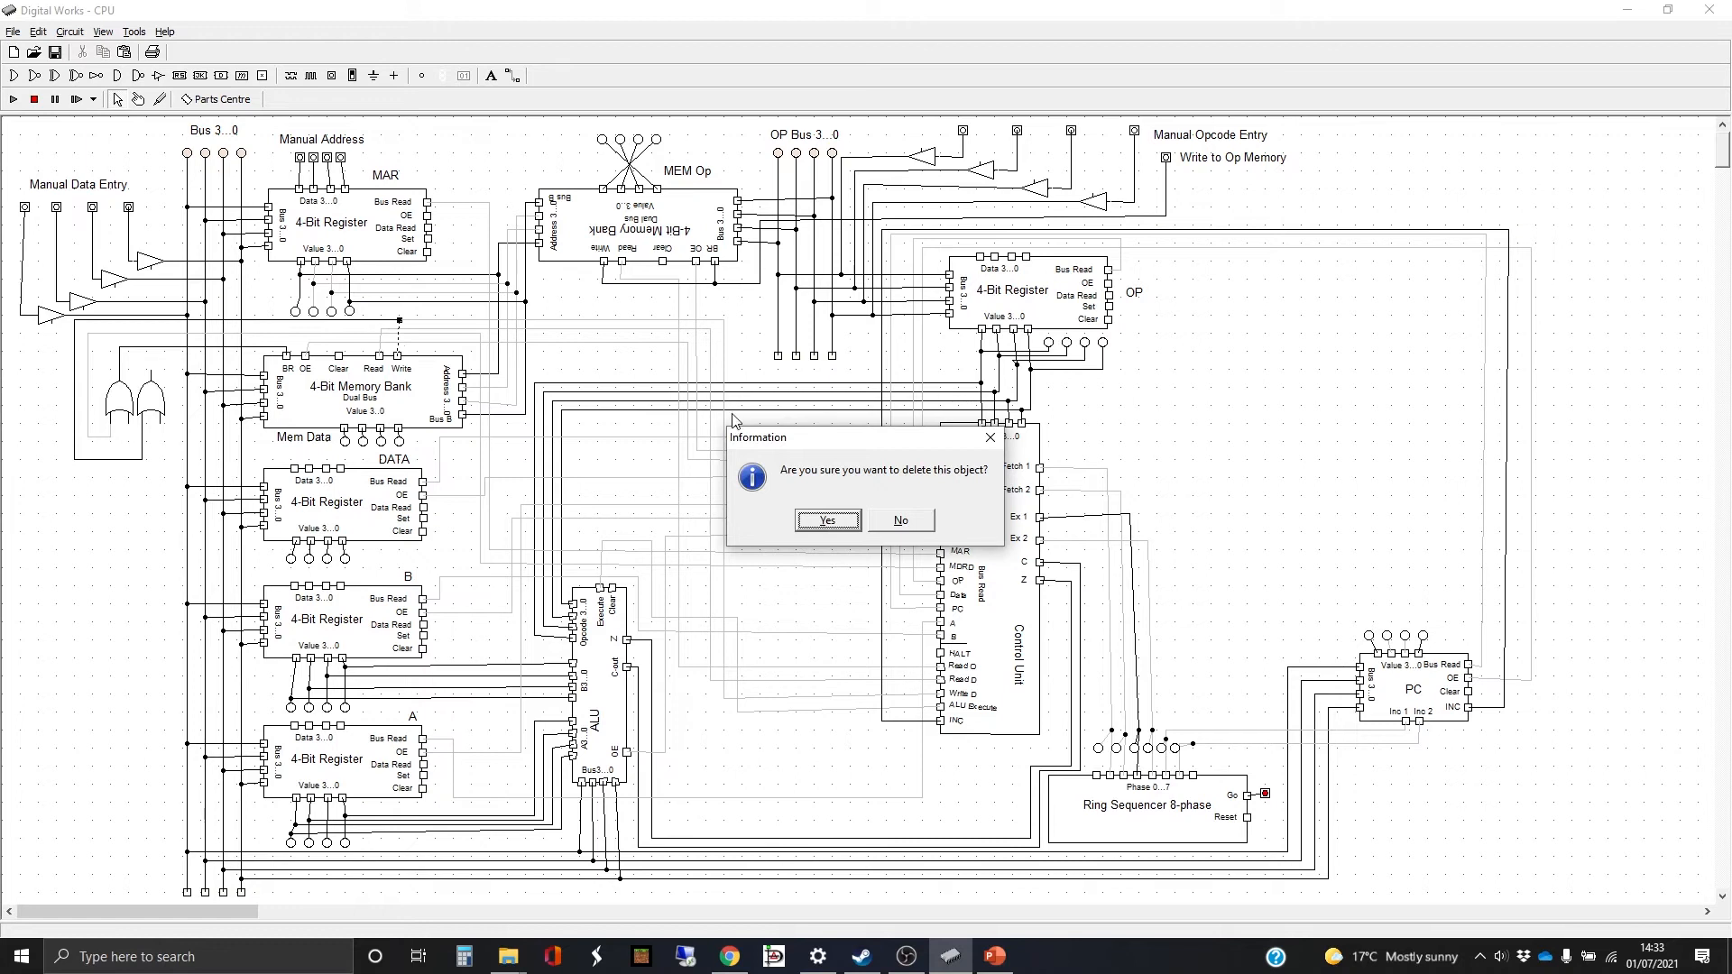
click(823, 521)
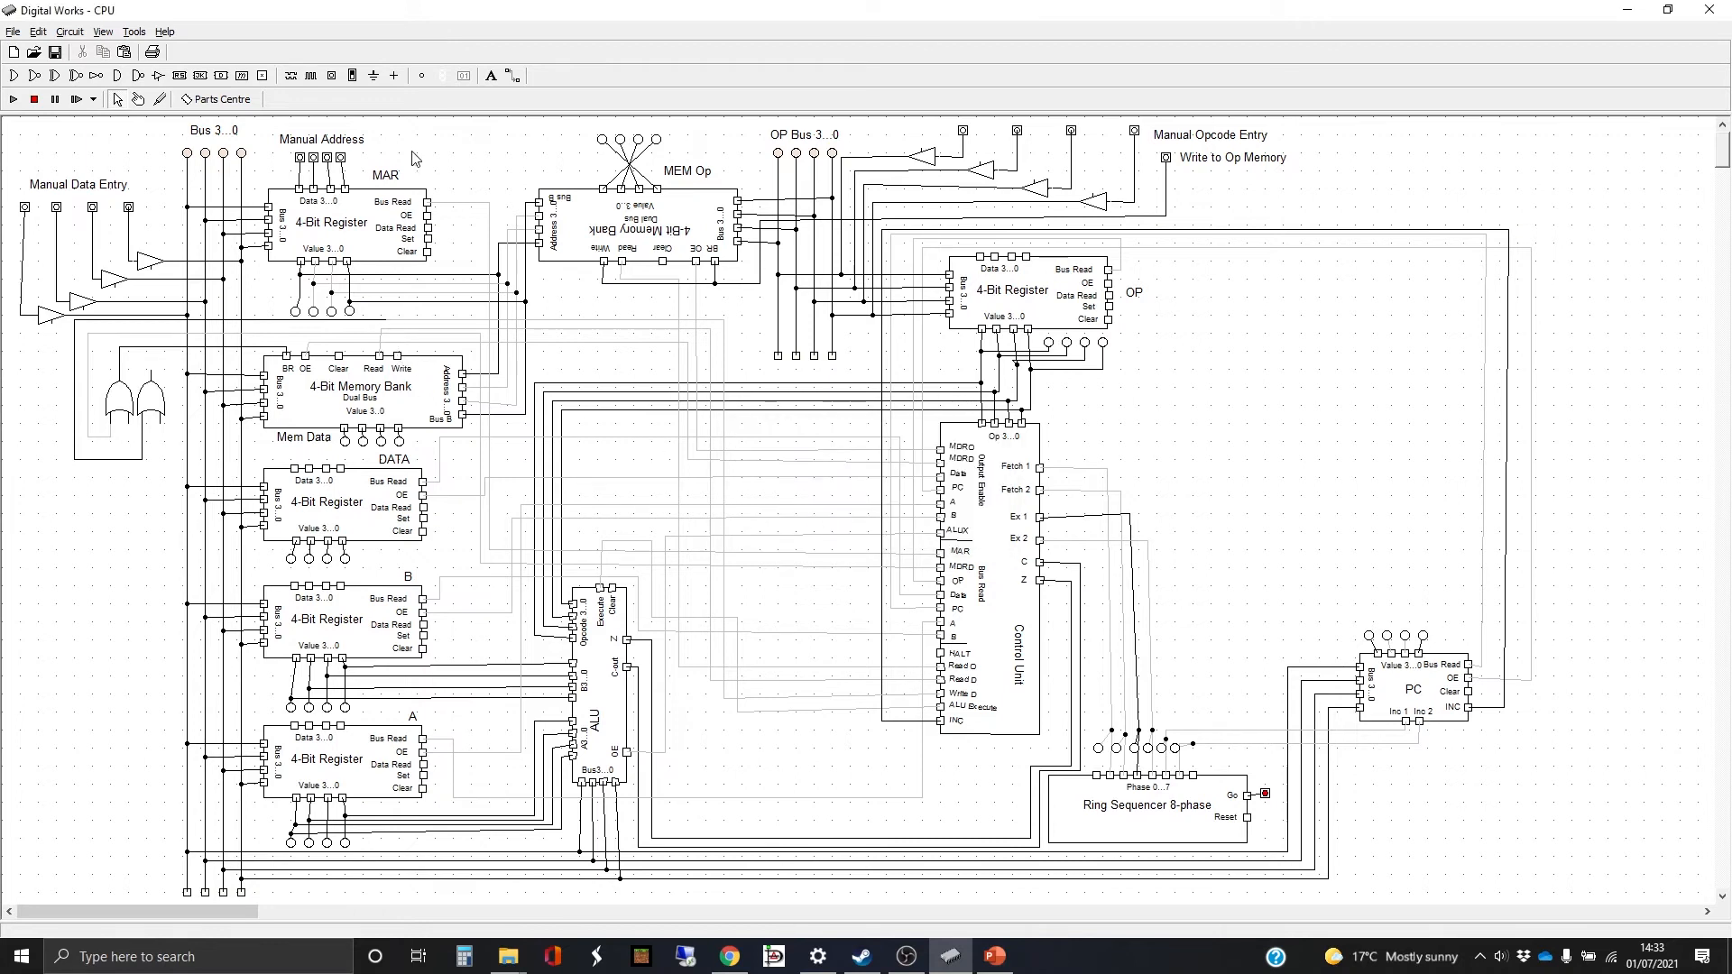
click(512, 79)
click(399, 337)
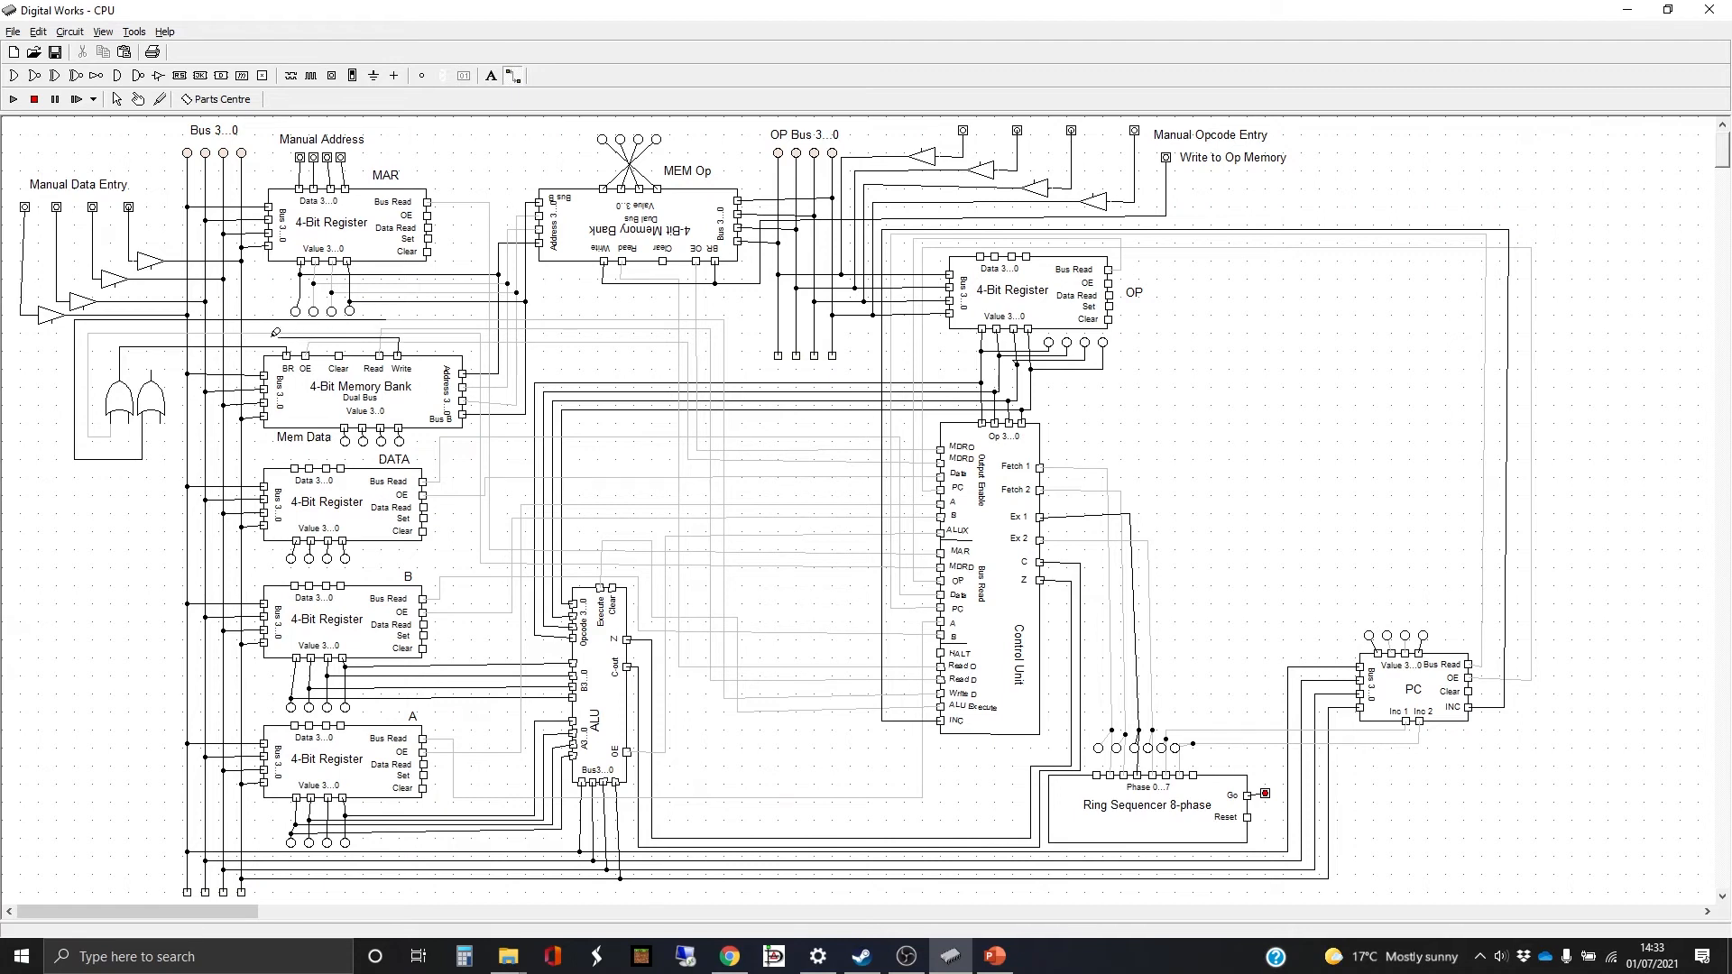
click(151, 333)
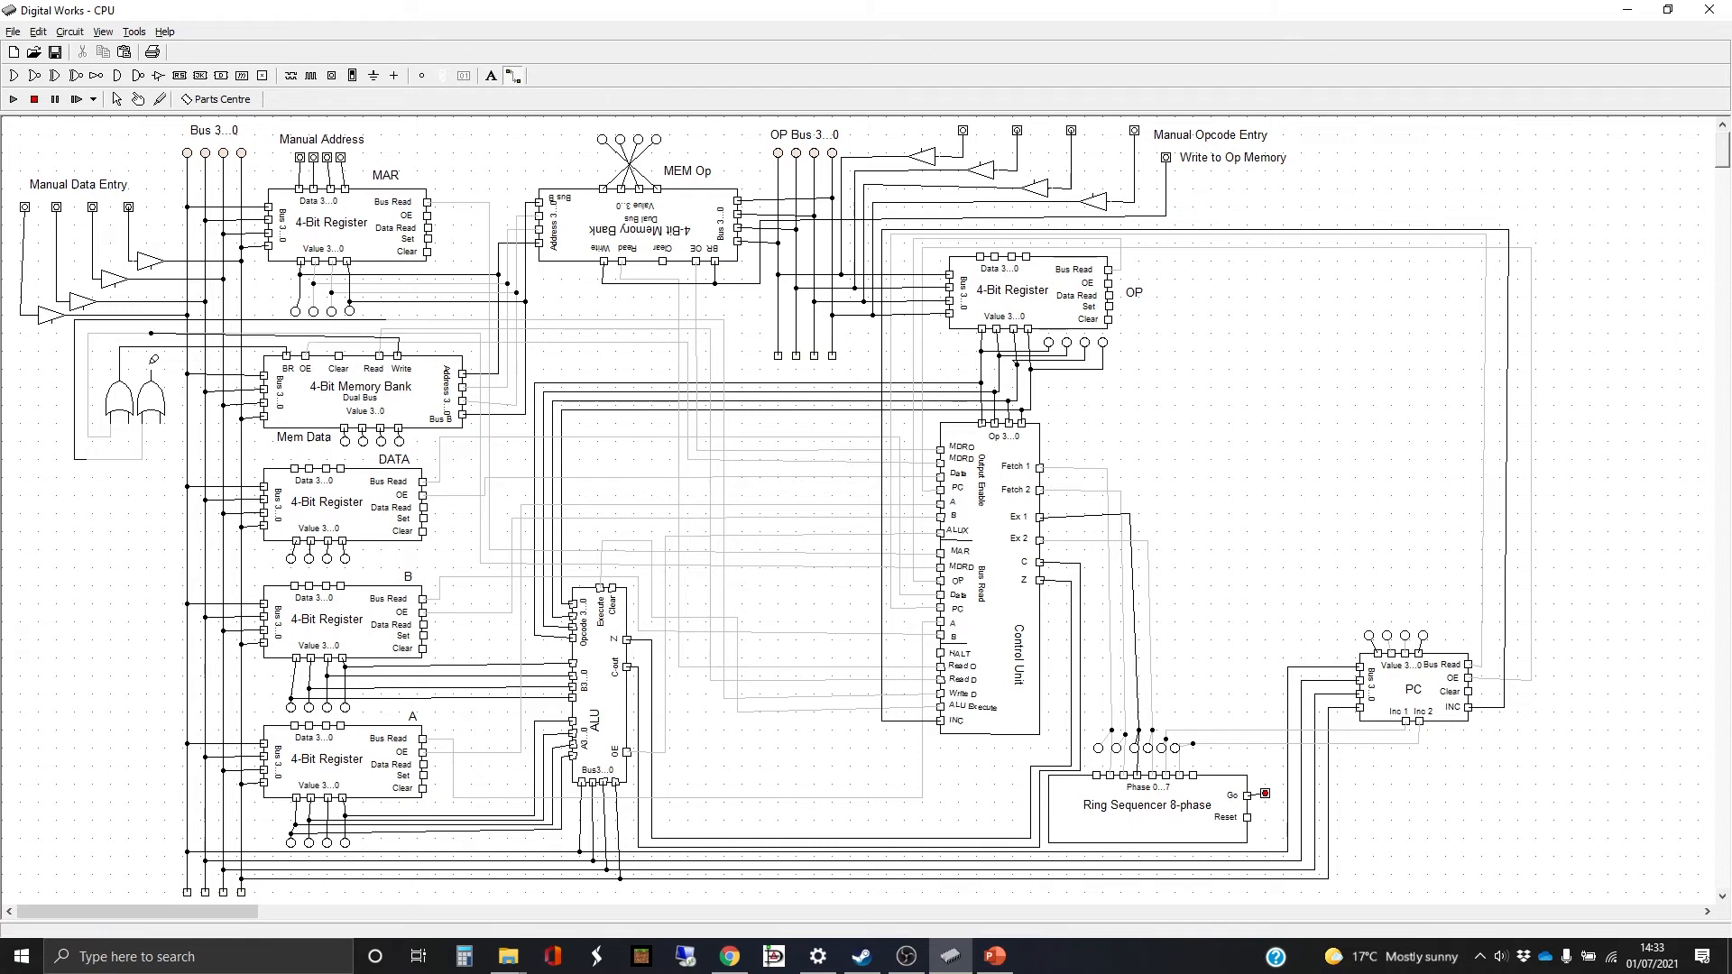
click(116, 99)
click(366, 333)
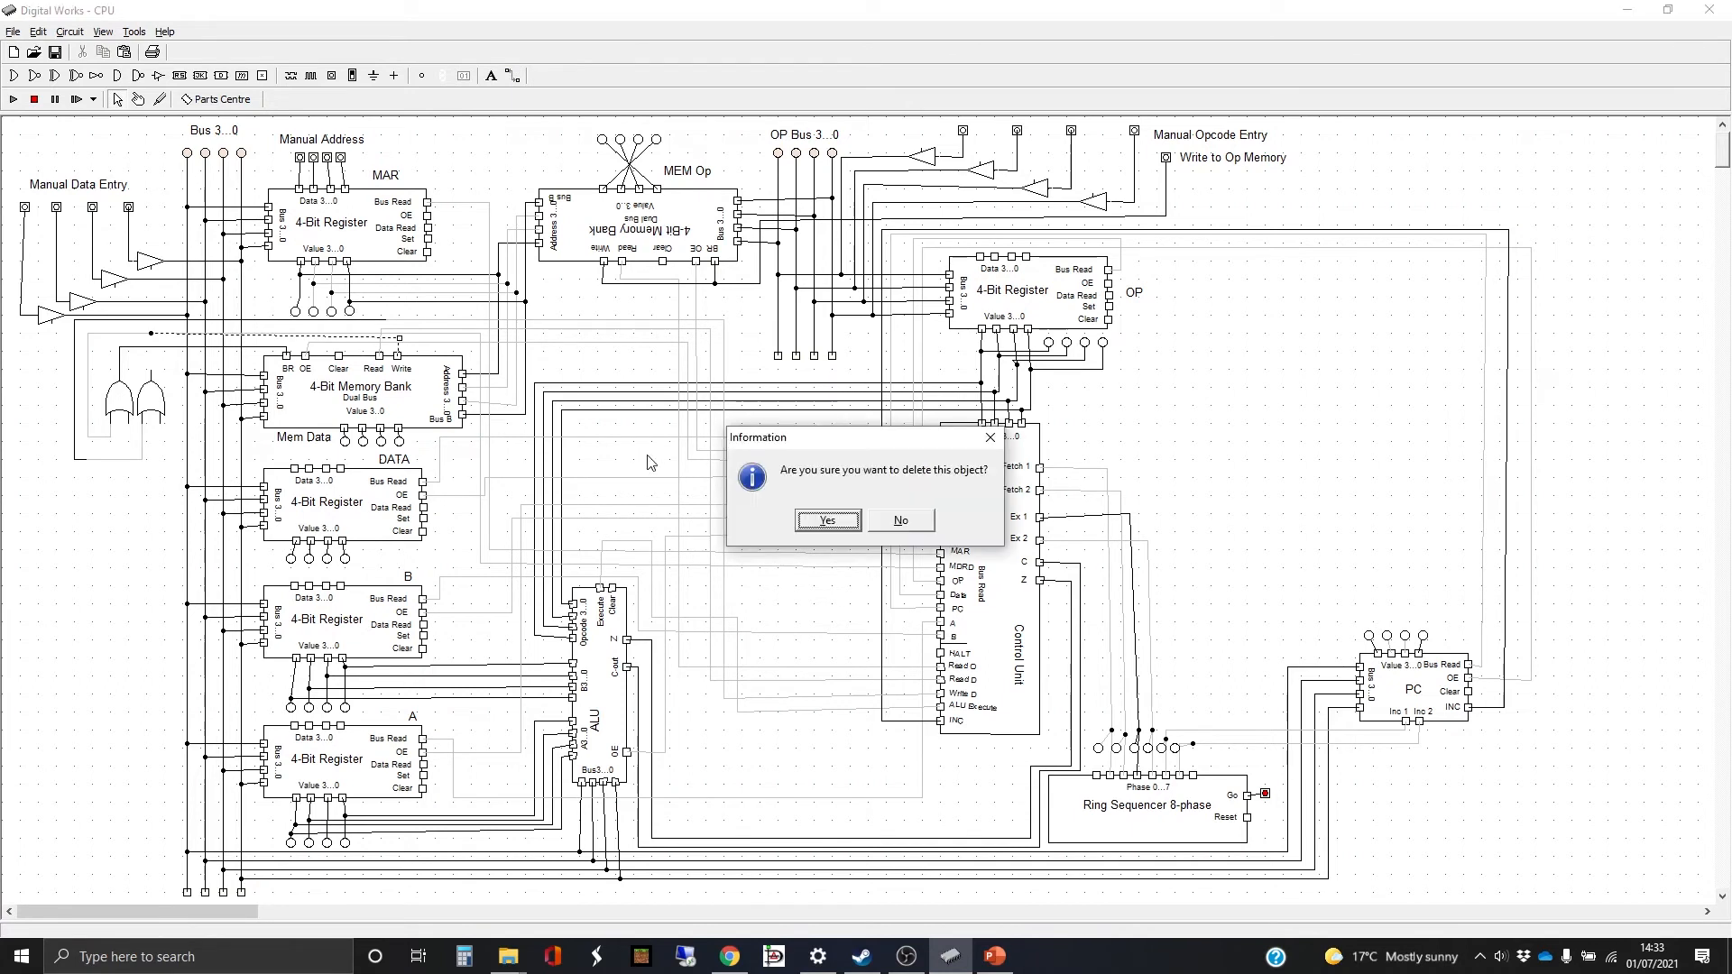
click(829, 521)
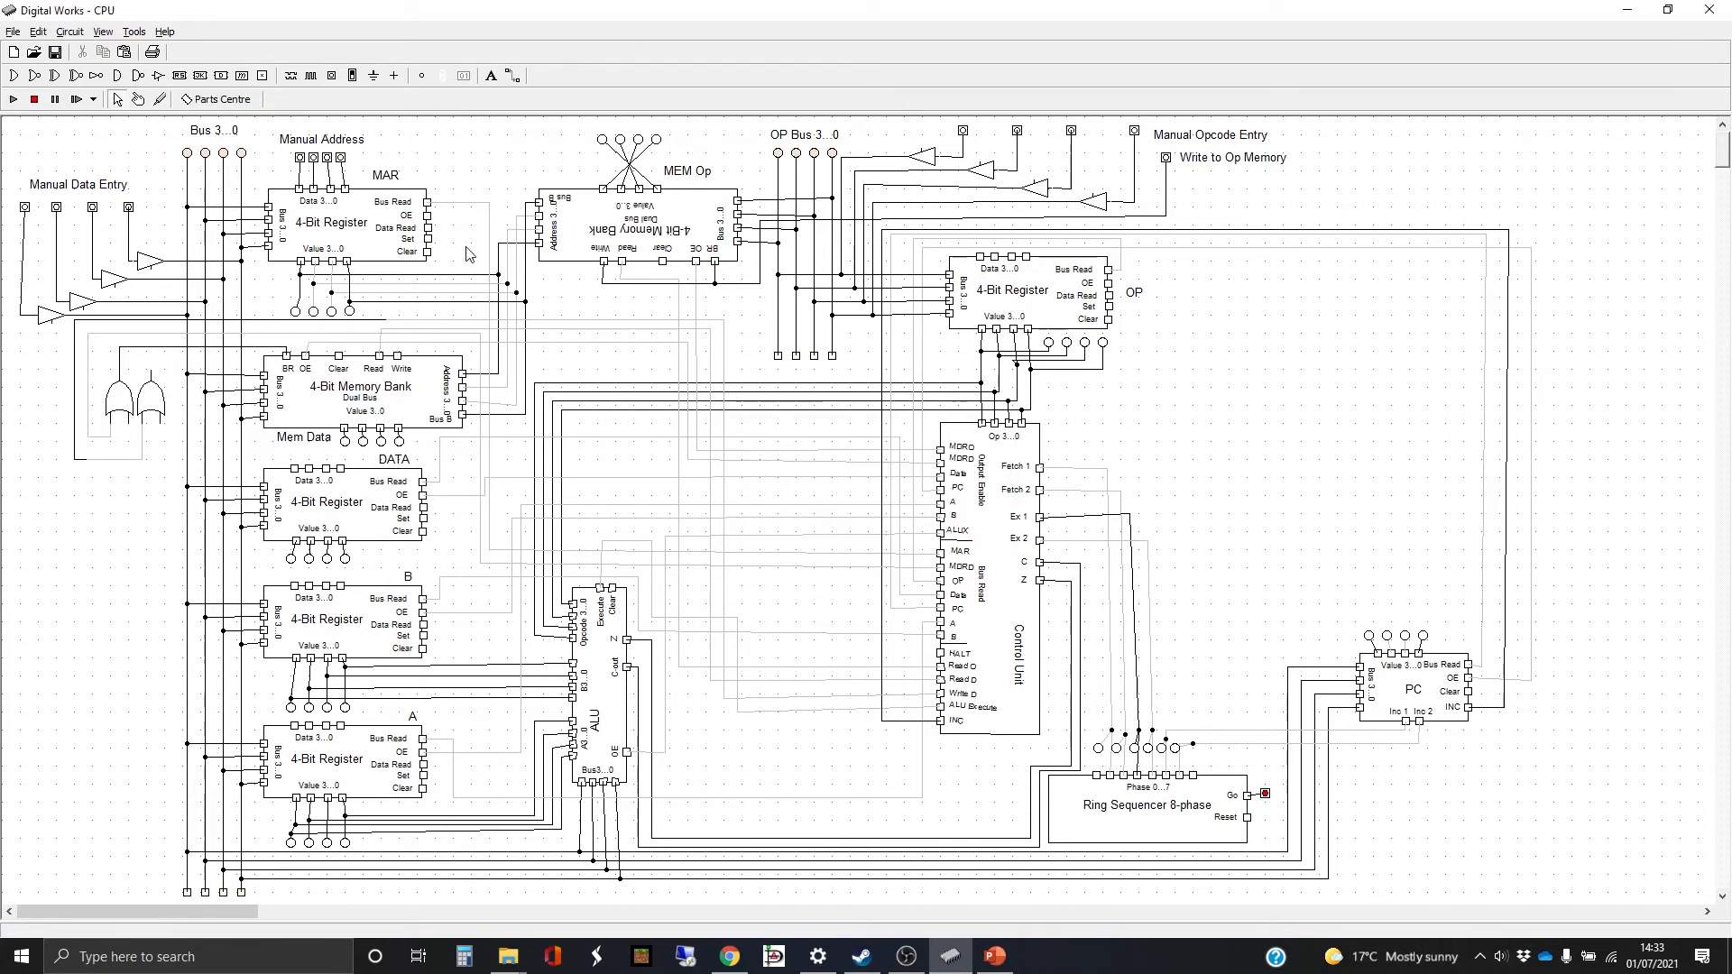
click(511, 77)
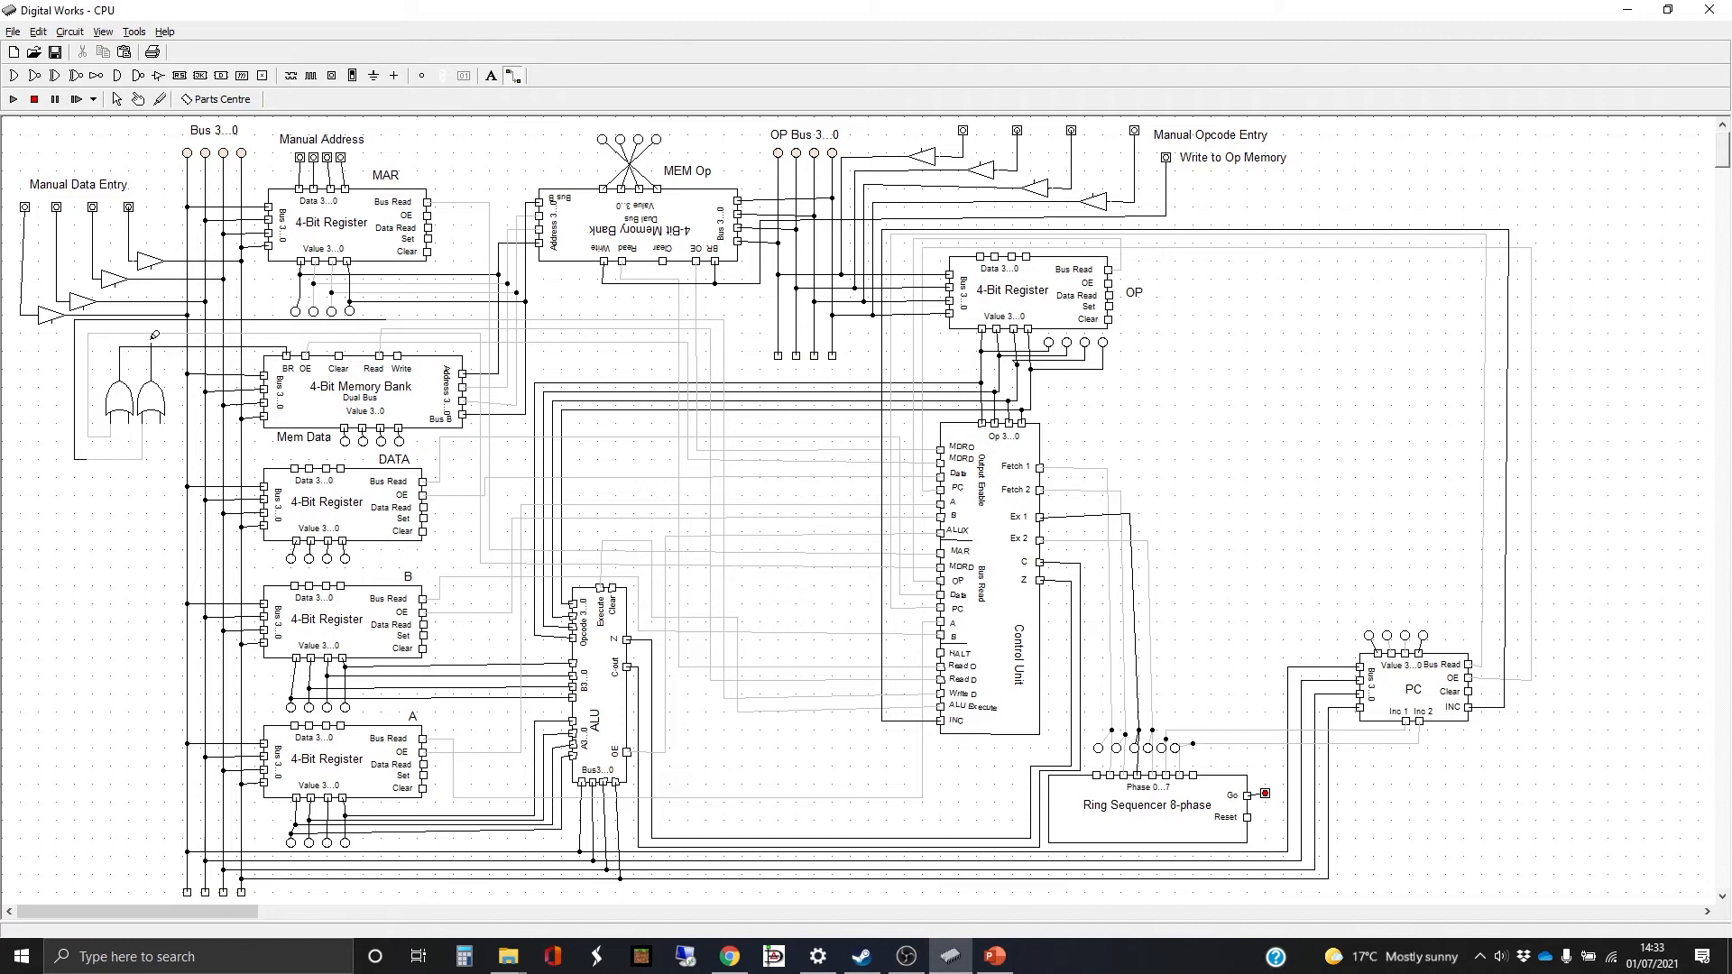
drag(155, 335, 375, 341)
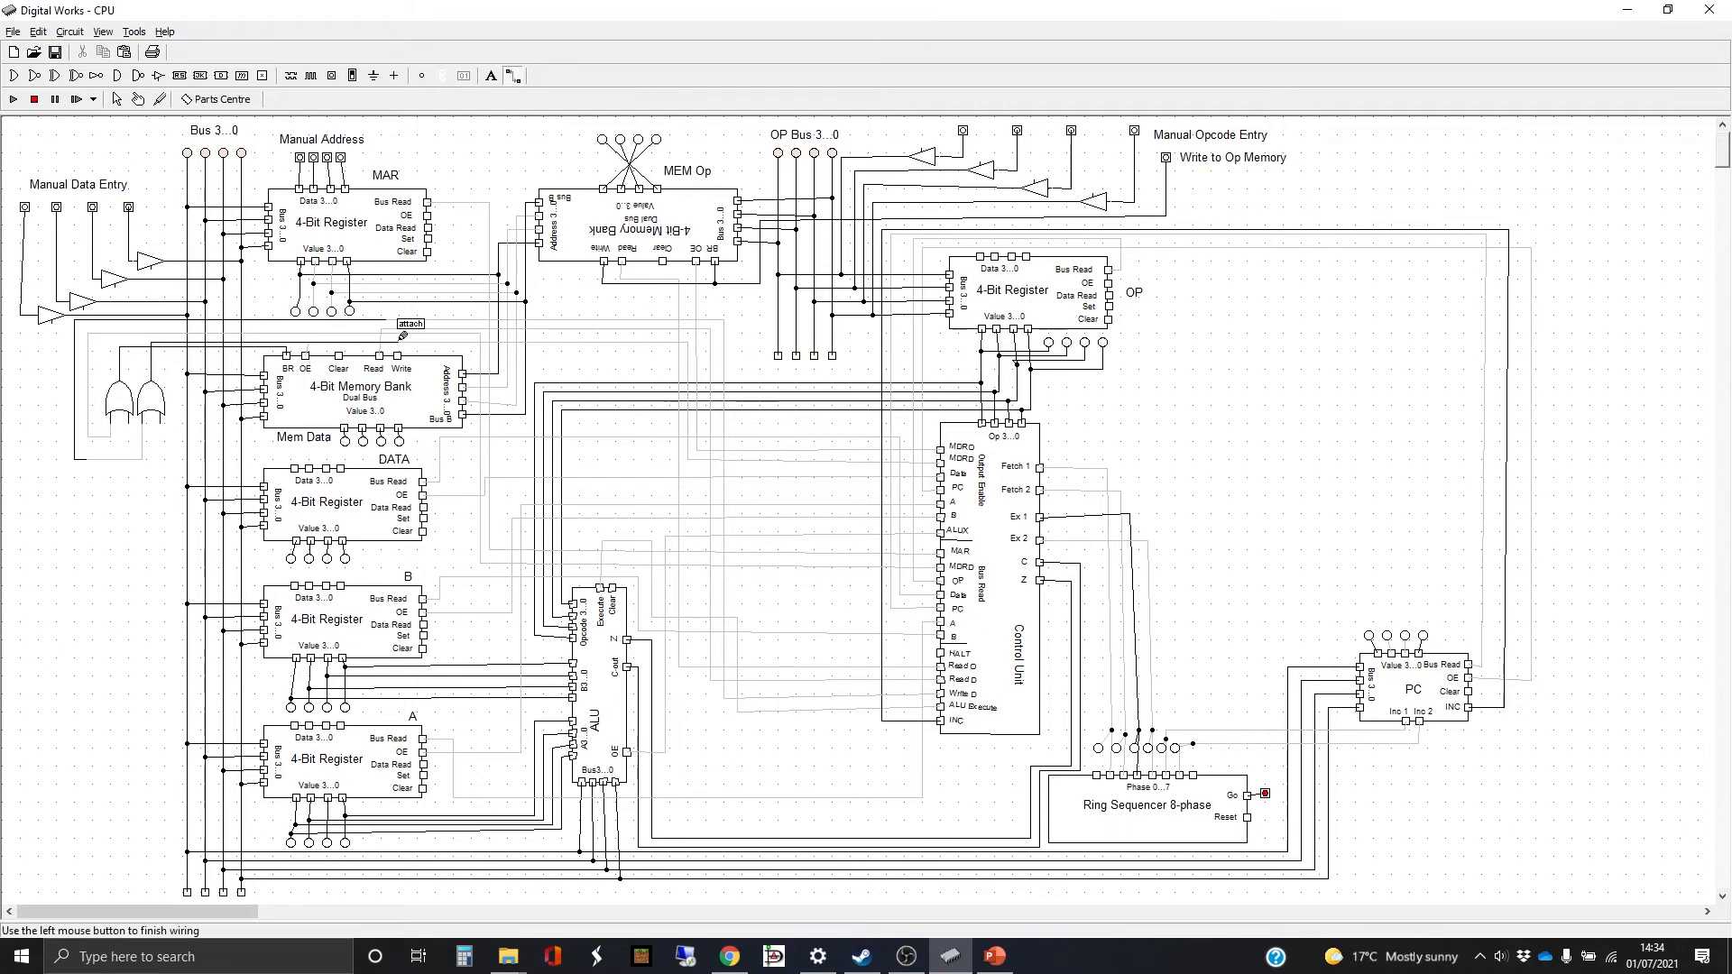
click(403, 331)
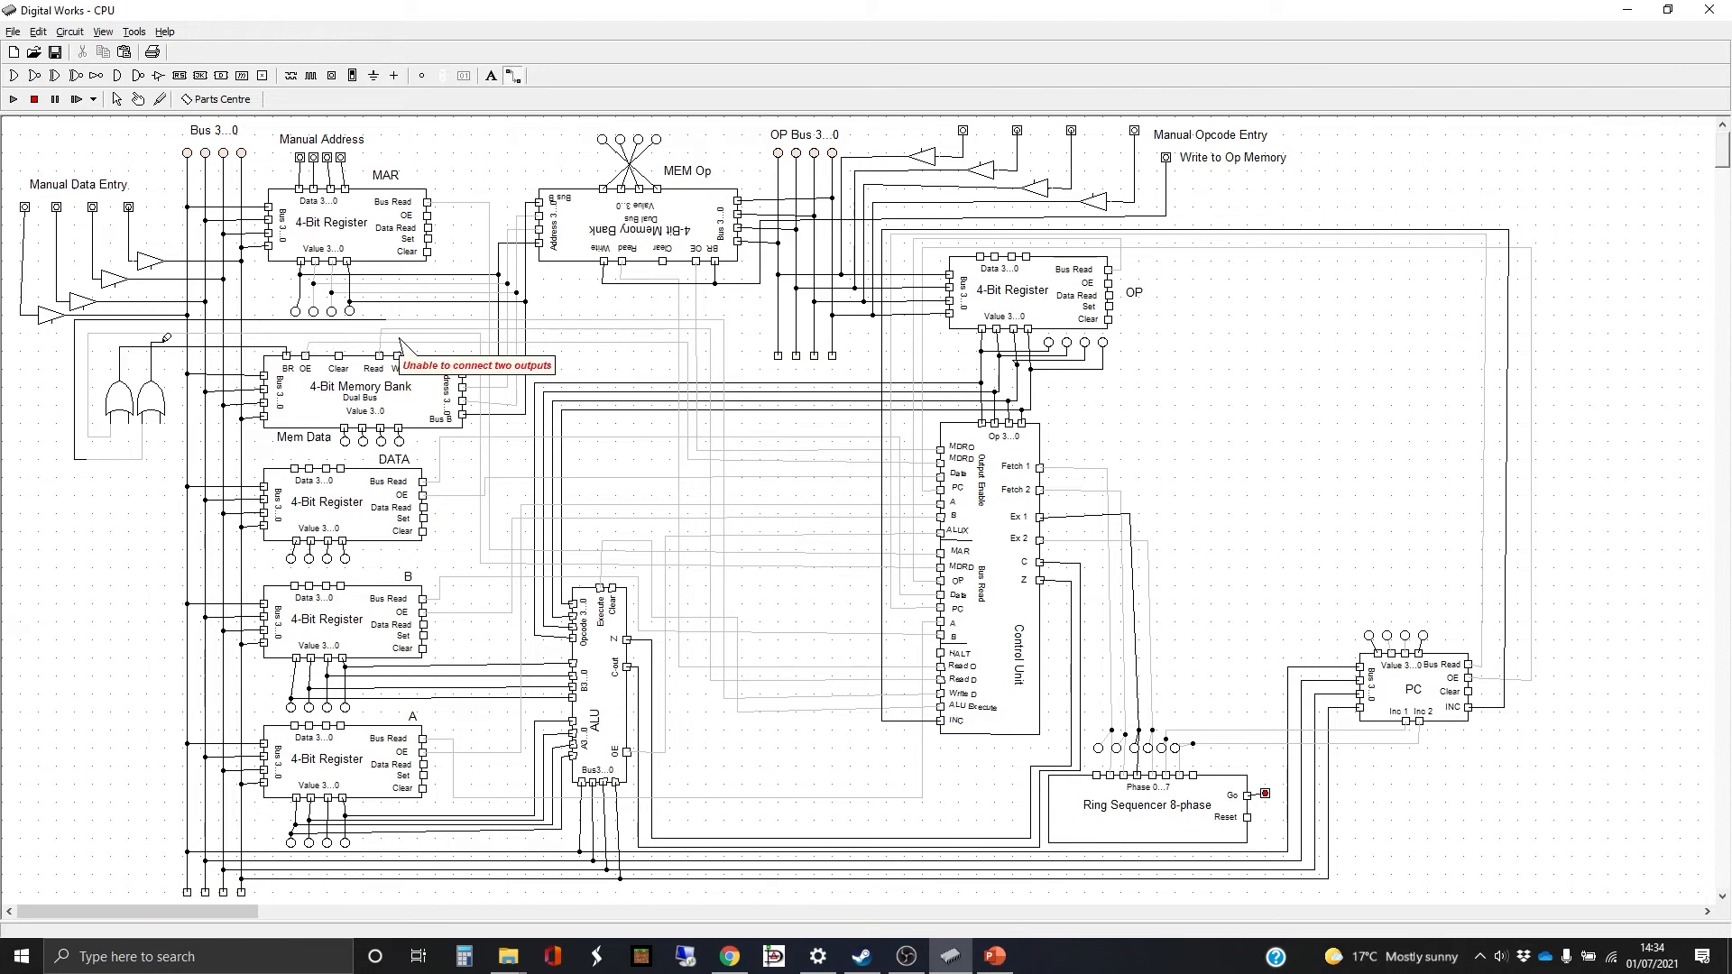
right_click(156, 364)
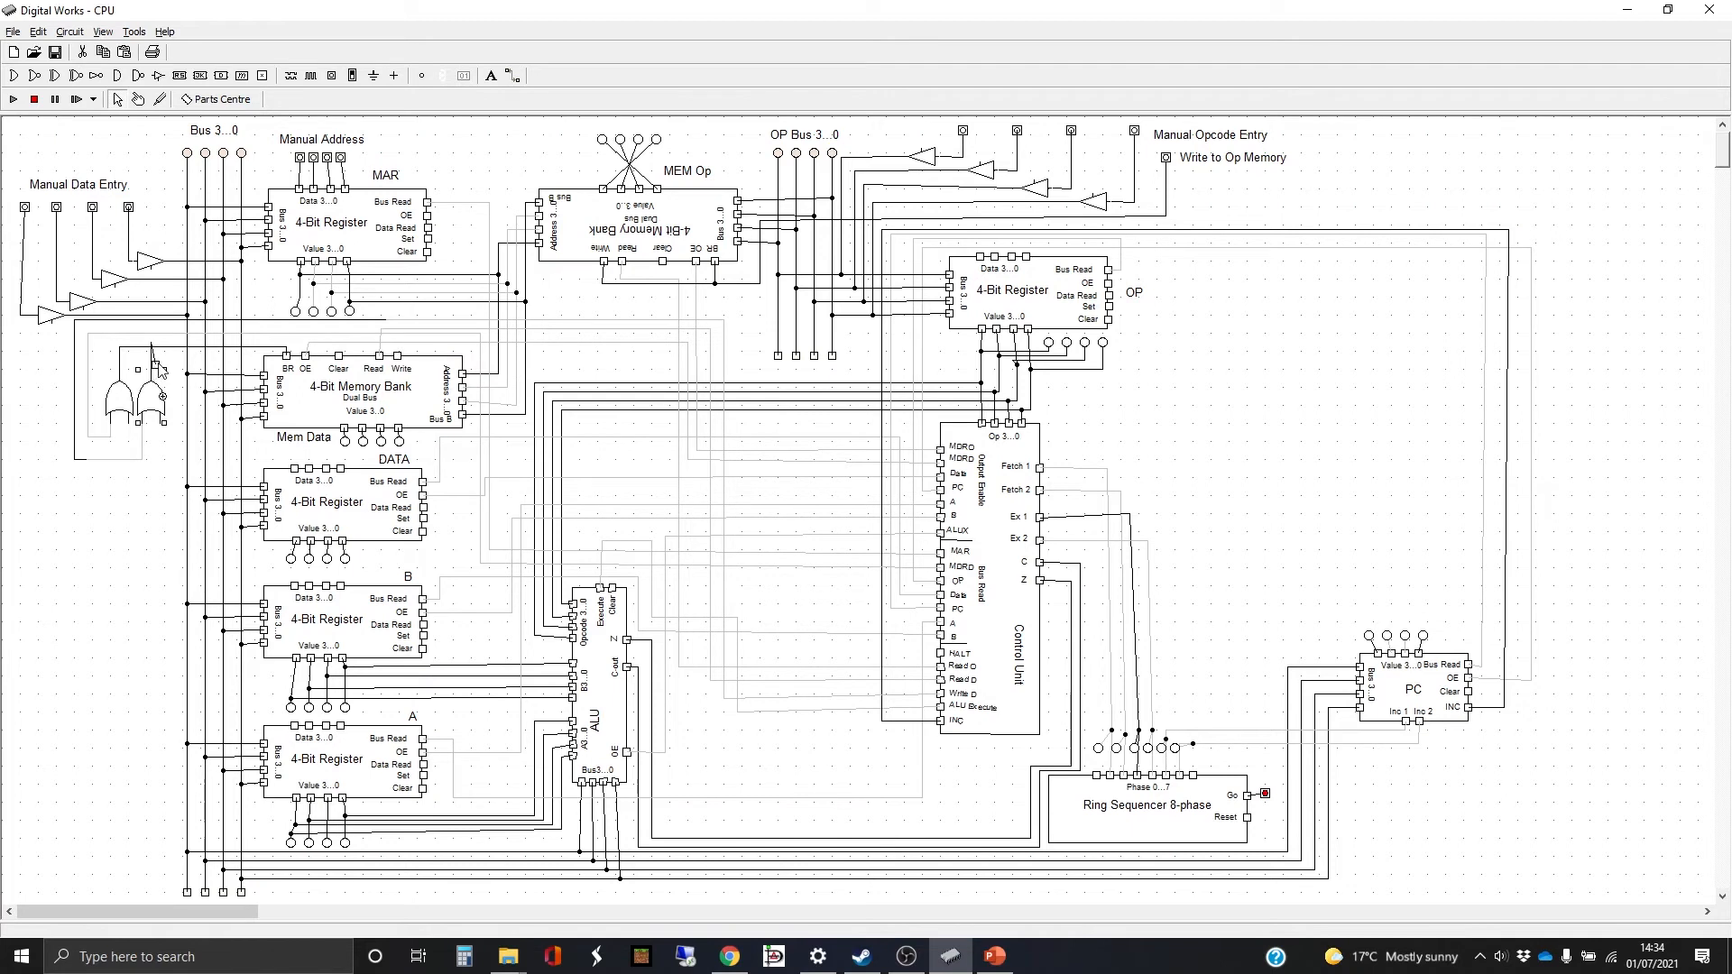
click(154, 362)
key(Delete)
click(814, 532)
Wire the Write pin of the Mem Data memory bank to the right OR gate's output.
click(513, 79)
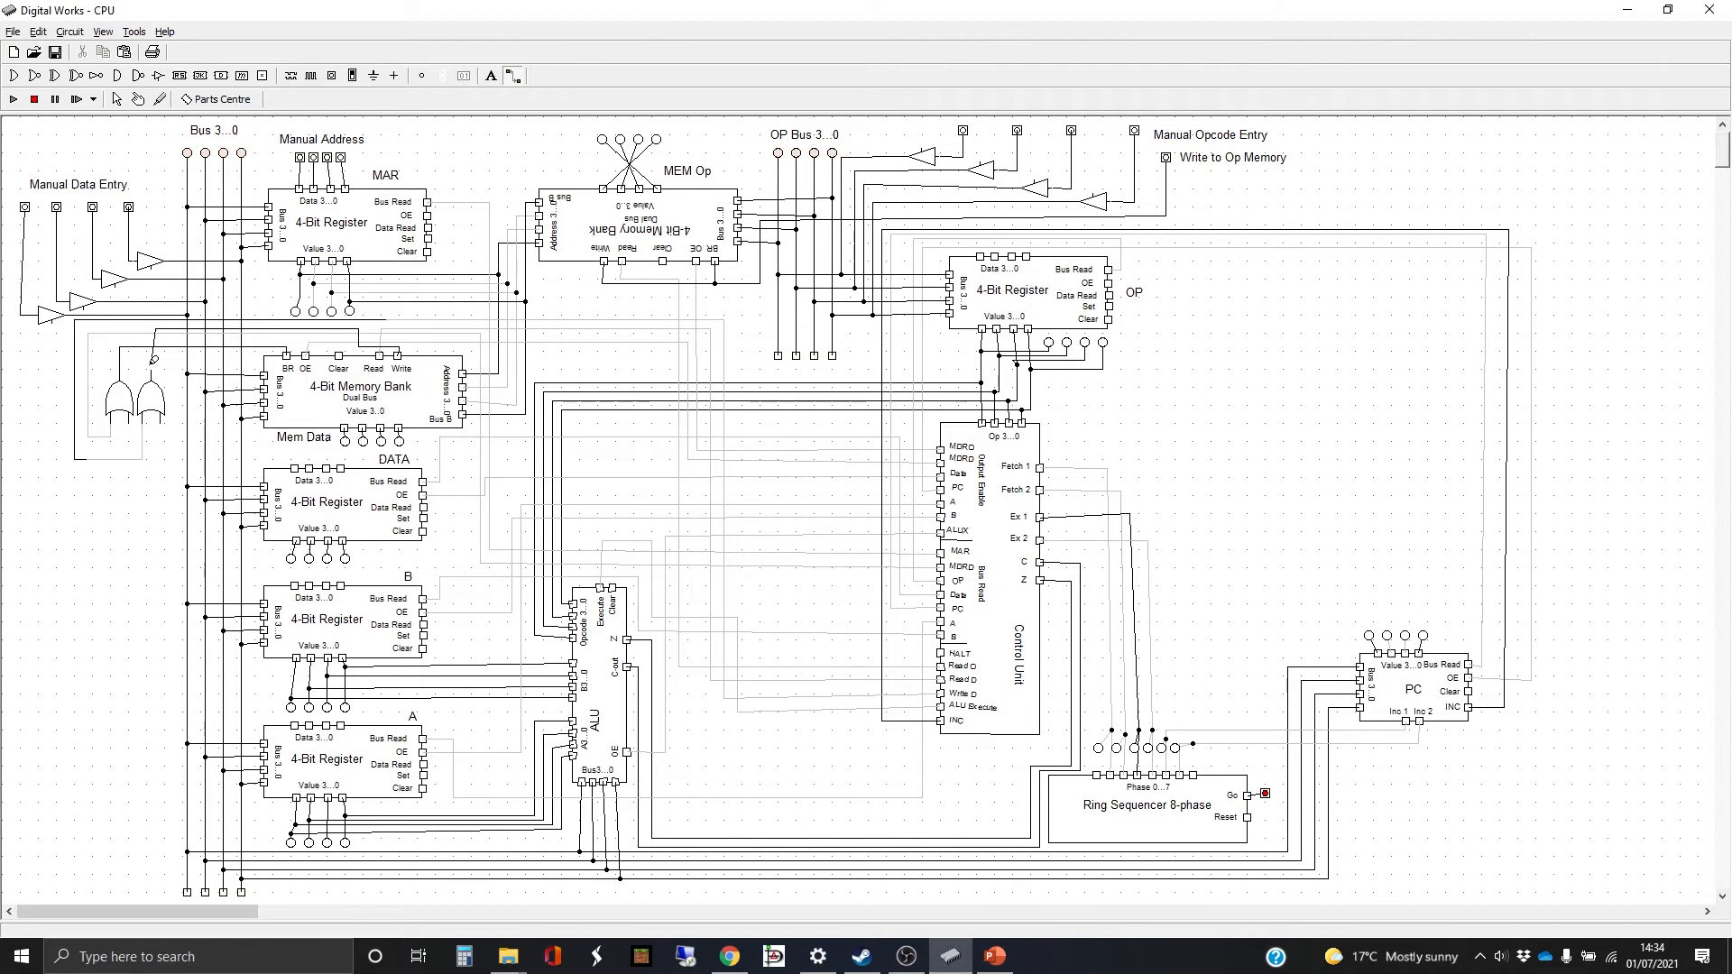
click(155, 362)
Place an interactive input above the "Manual Data Entry" annotation.
click(332, 76)
click(61, 139)
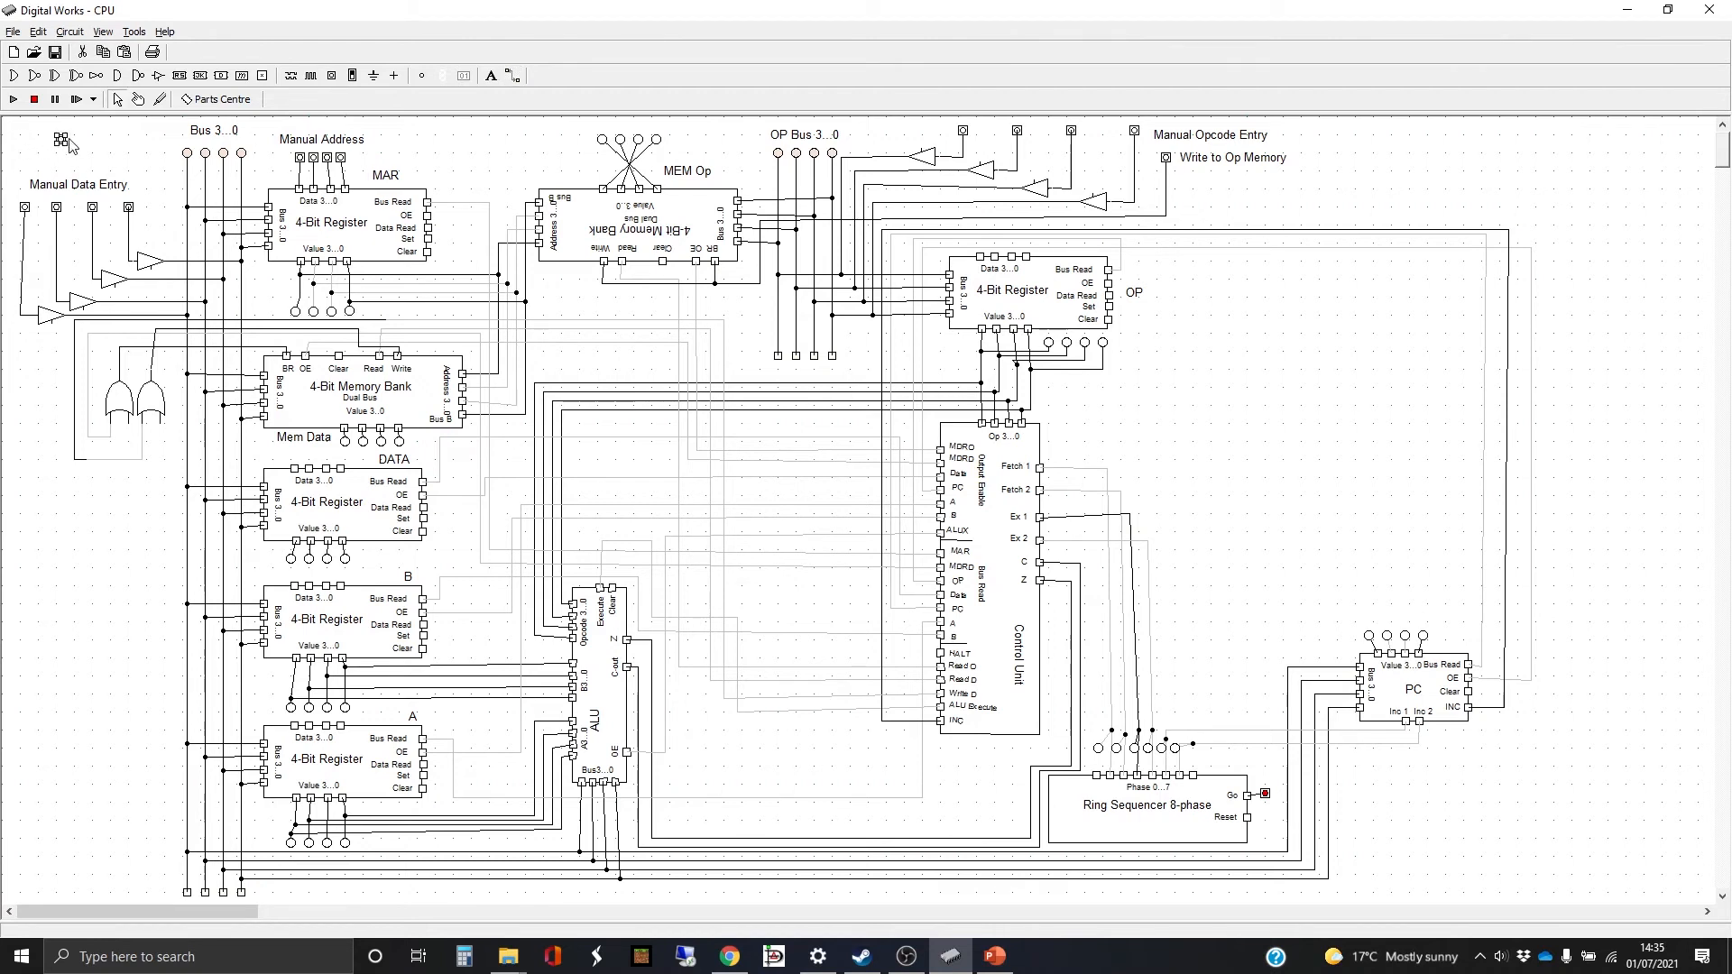
Wire the interactive input above "Manual Data Entry" to the free inputs of both OR gates beside the Mem Data memory bank.
click(512, 75)
mouse_move(61, 139)
mouse_down()
mouse_move(9, 137)
mouse_move(10, 470)
mouse_up()
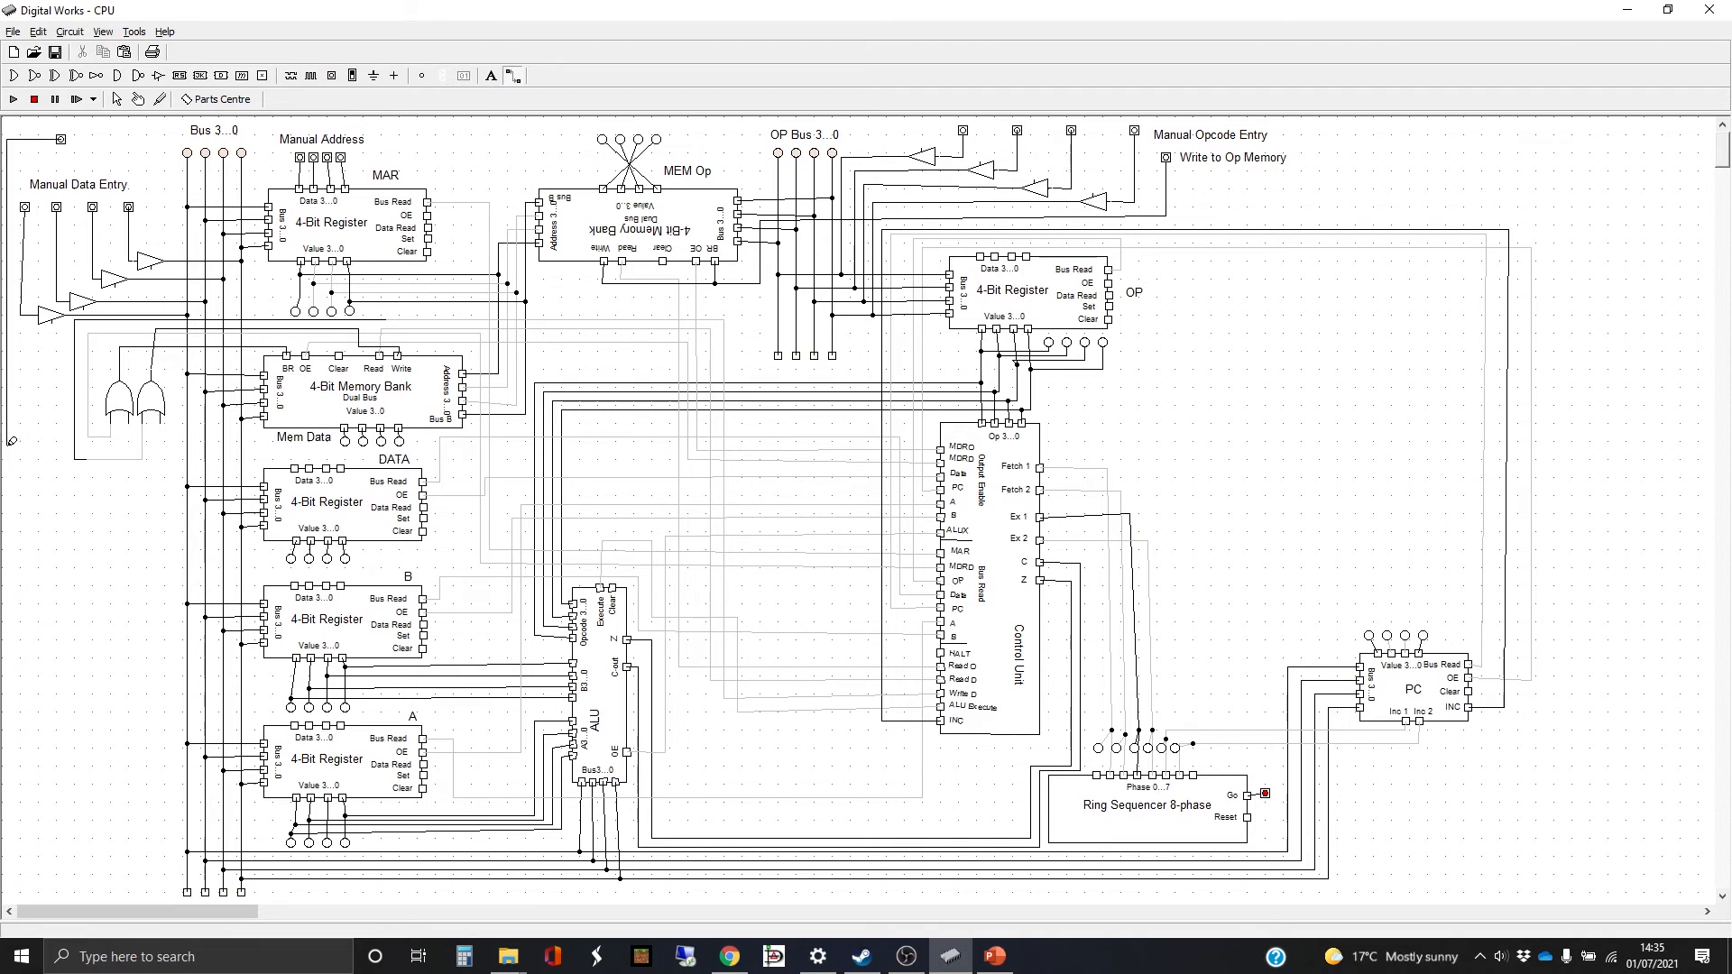
drag(11, 441, 133, 442)
click(129, 444)
click(129, 423)
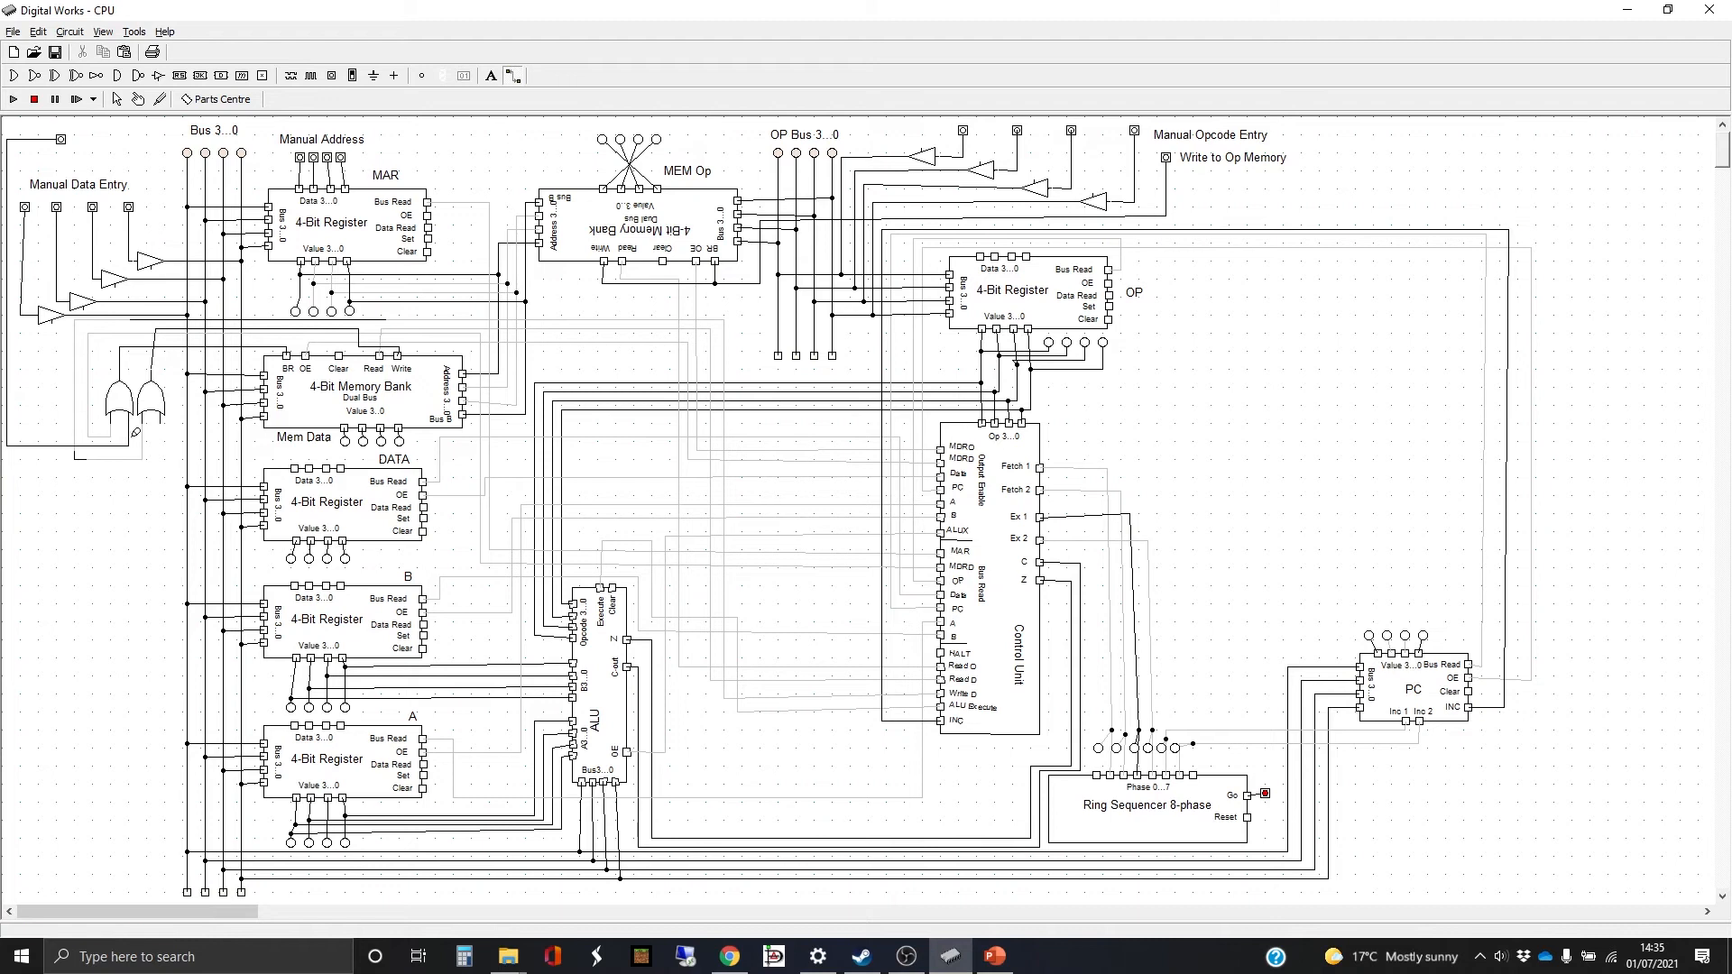
click(131, 444)
click(164, 424)
Add the annotation "Write to Data Memory" and position it just below the new write input, above "Manual Data Entry".
click(491, 76)
click(90, 147)
drag(811, 504, 733, 500)
text(Write t)
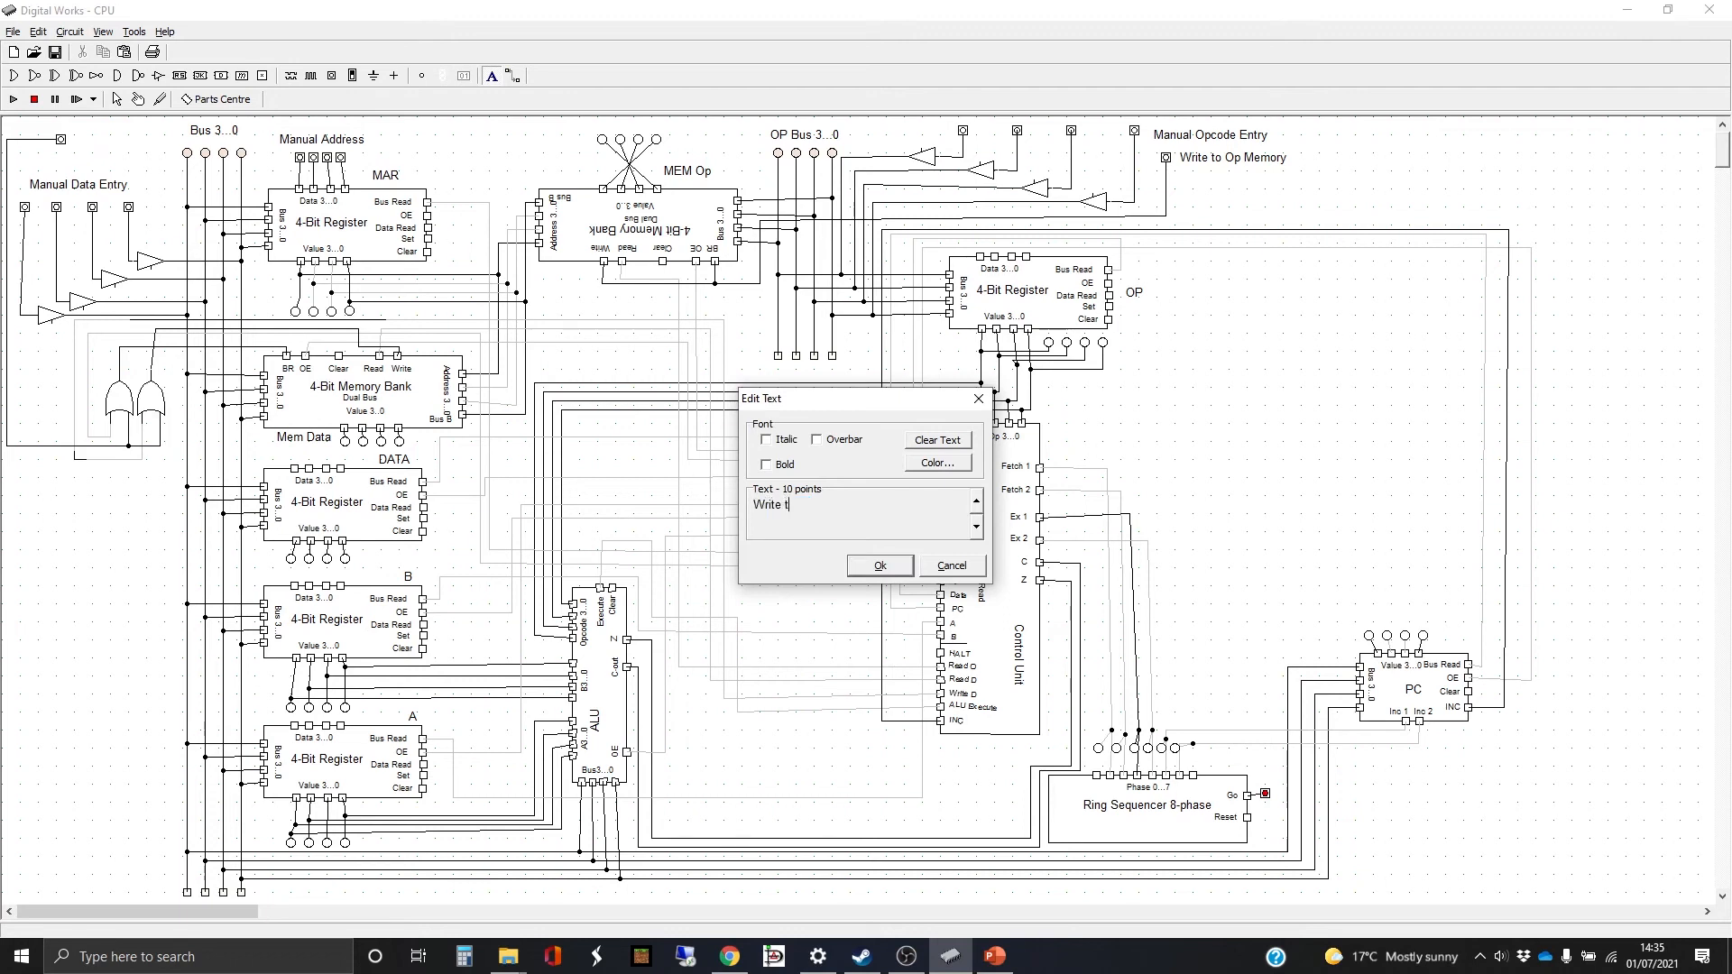
text(o Data Memory)
key(Return)
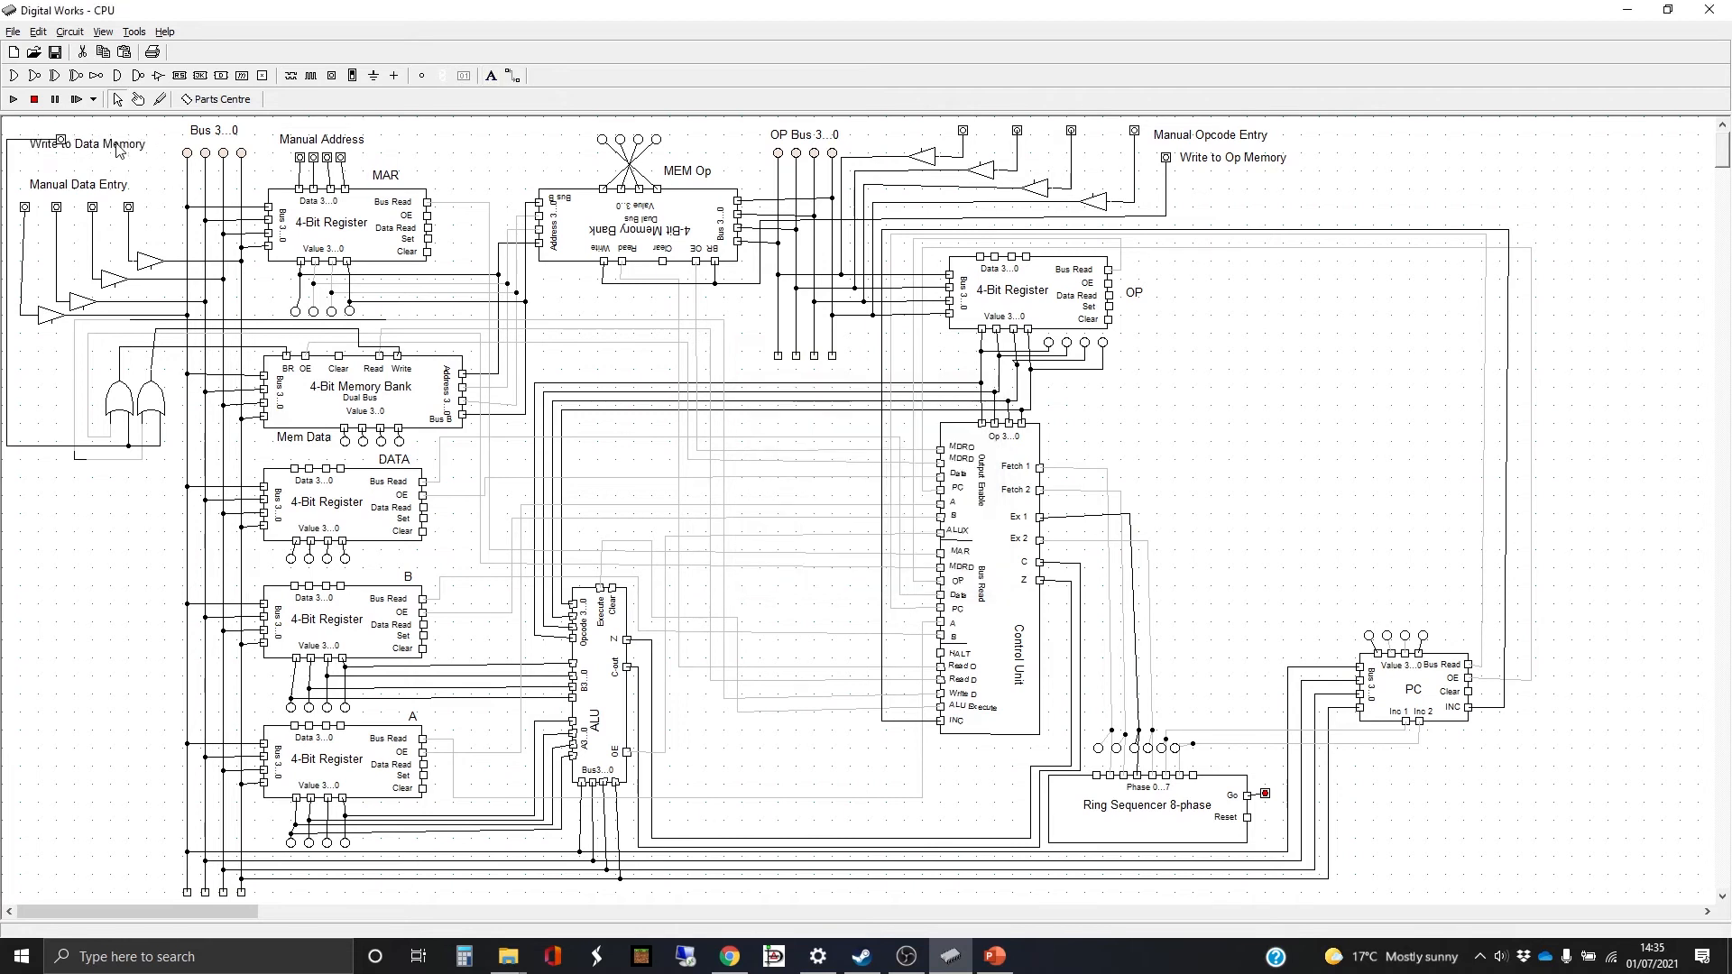
drag(117, 149, 117, 160)
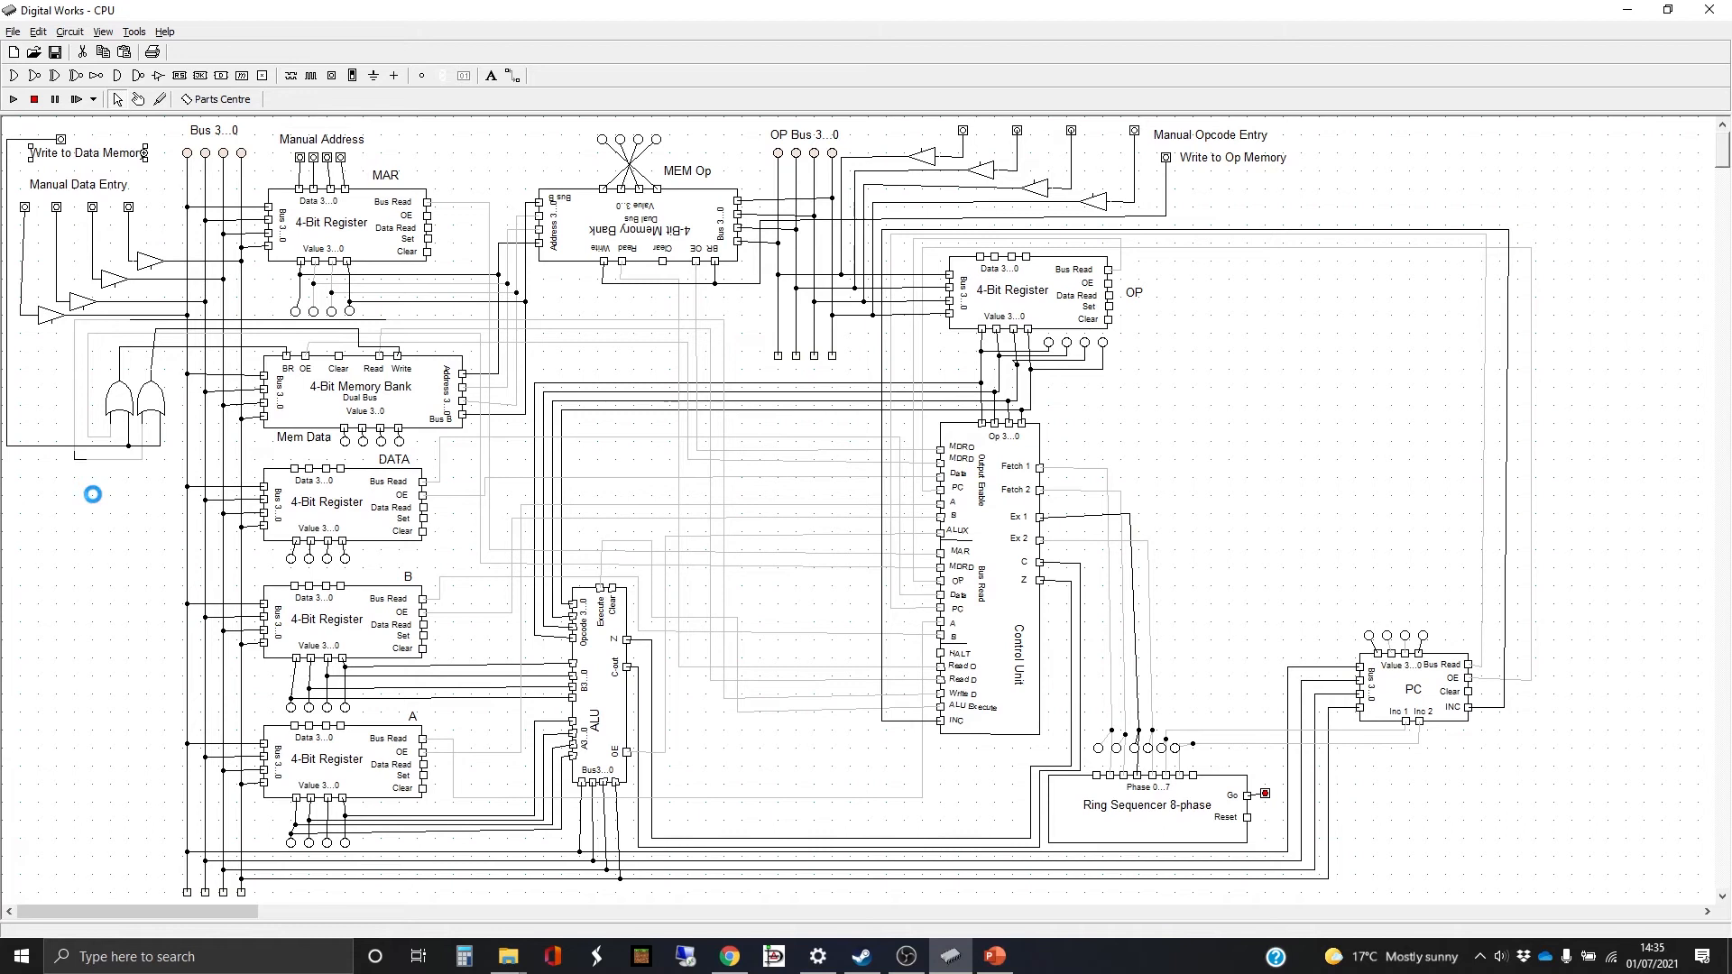
Select the entire circuit and nudge it right to leave space along the canvas's left edge, then deselect it.
key(ctrl+a)
key(Right)
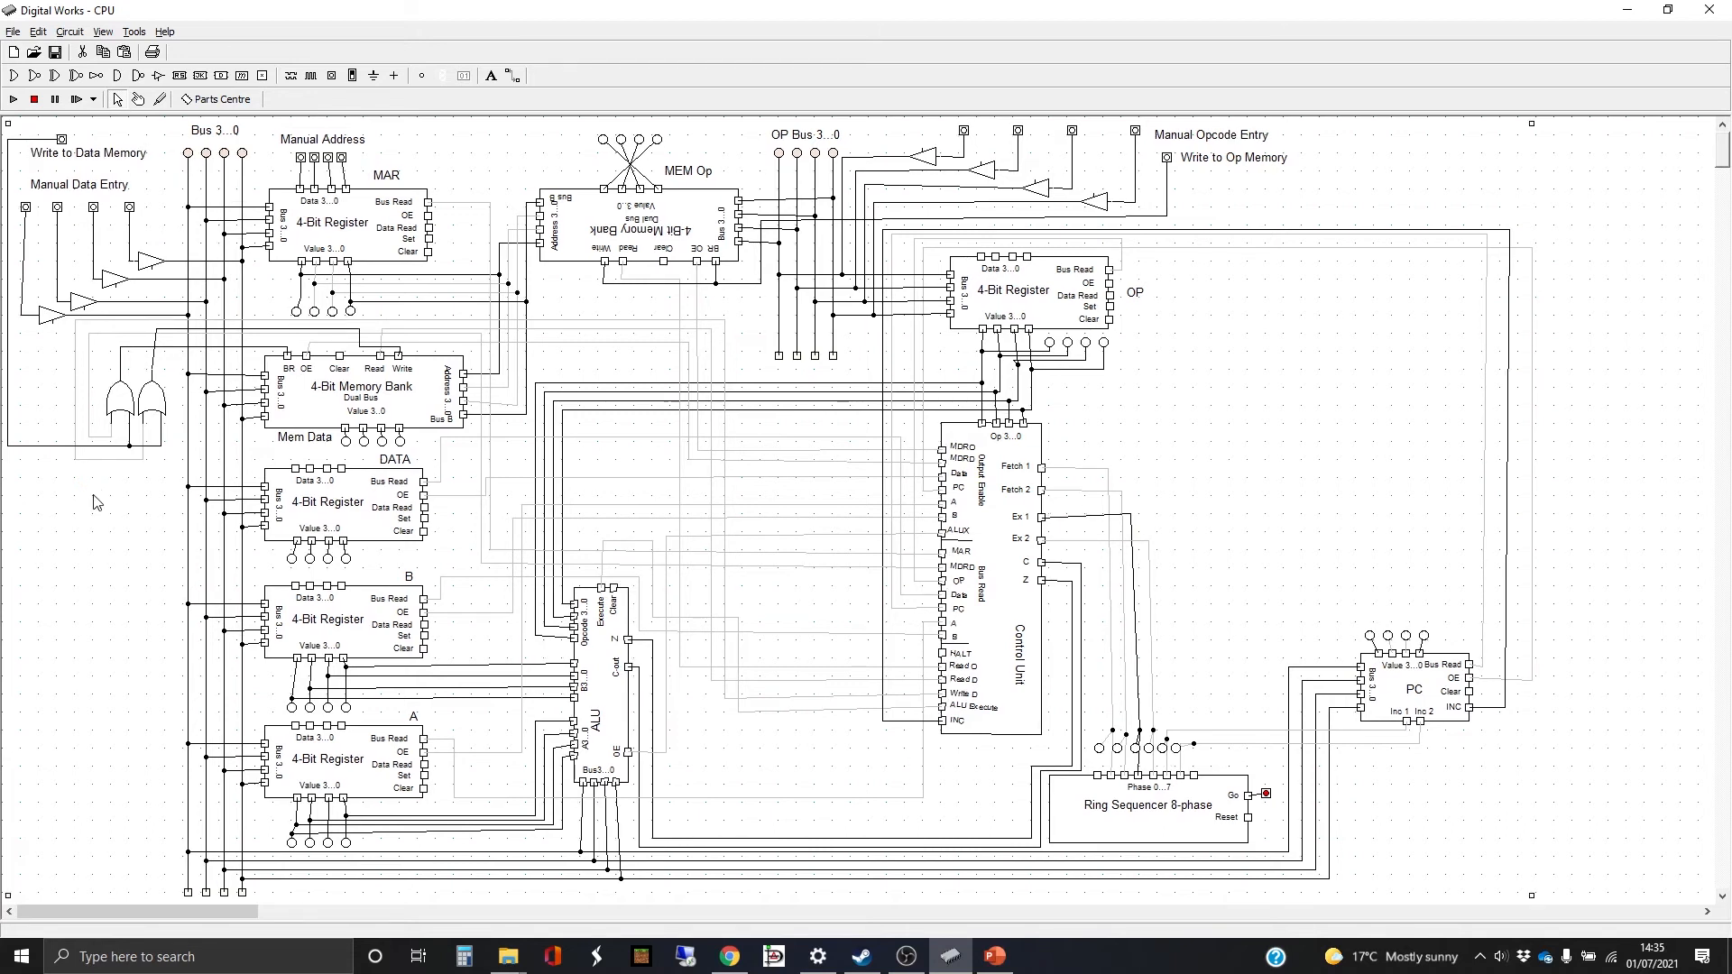
key(Right)
key(Right)
key(Right)
key(Right)
key(Right)
key(Right)
key(Right)
key(Right)
key(Right)
key(Right)
key(Right)
key(Right)
key(Right)
key(Right)
key(Right)
key(Right)
key(Right)
key(Right)
key(Right)
key(Right)
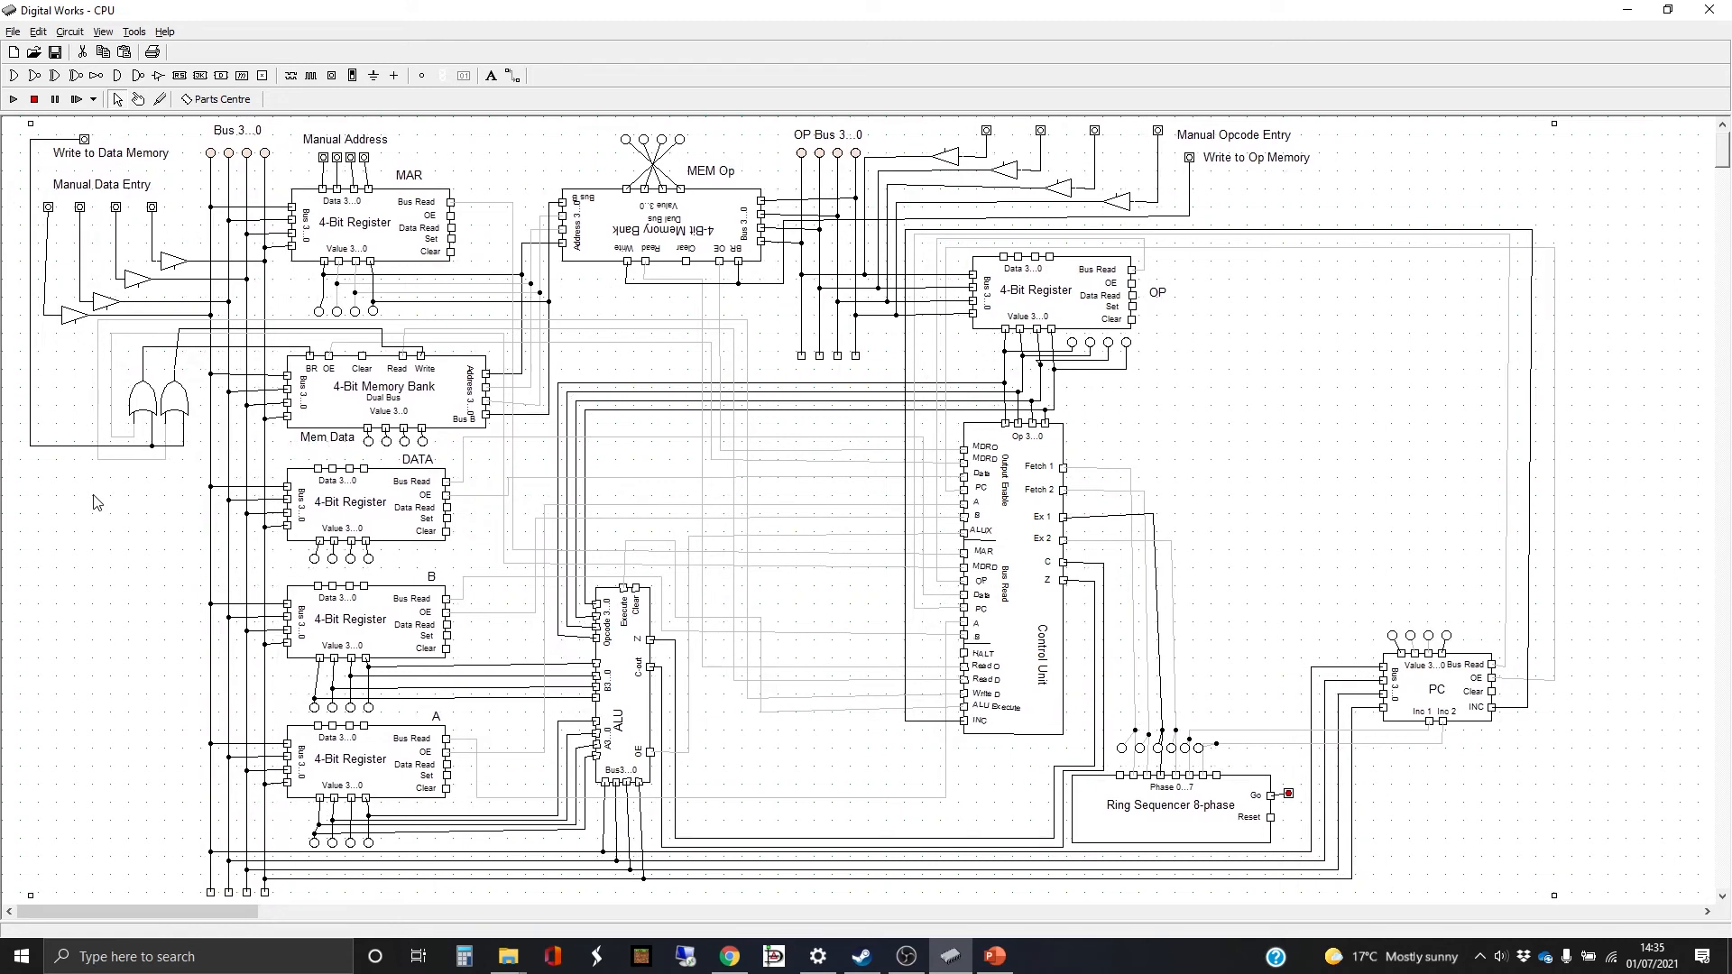
key(Right)
key(Right)
key(Right)
key(Right)
key(Right)
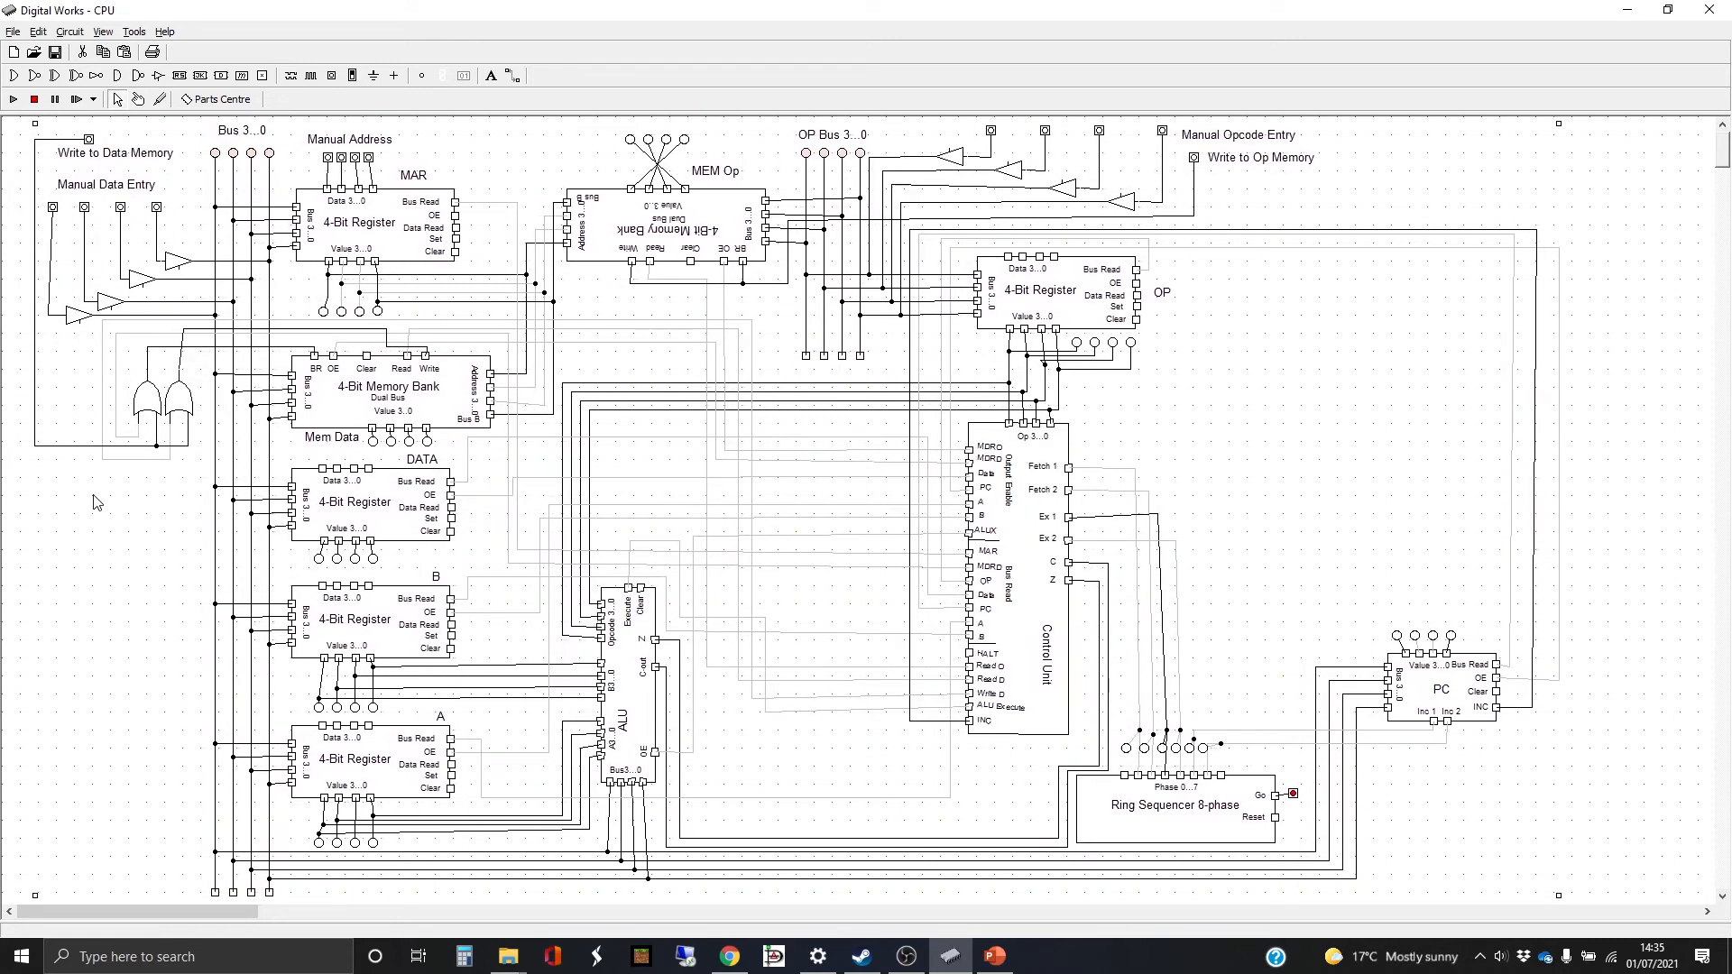
click(141, 521)
Switch off the interactive input connected to the Ring Sequencer's Go pin.
click(138, 100)
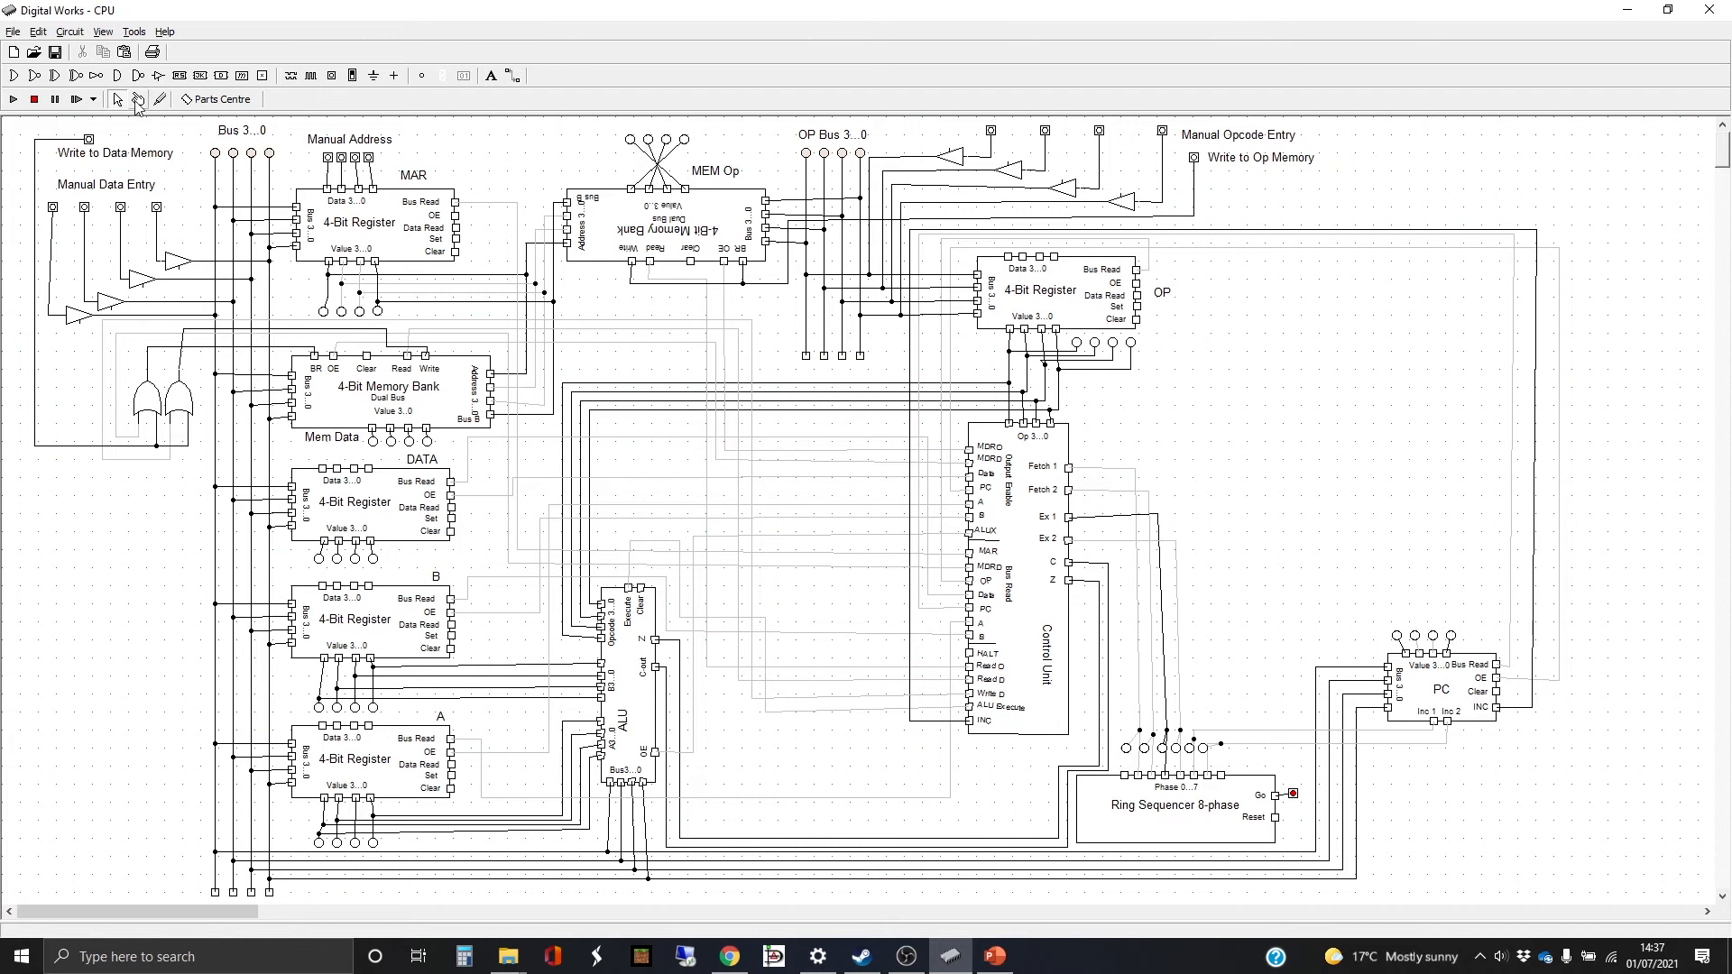
click(1292, 794)
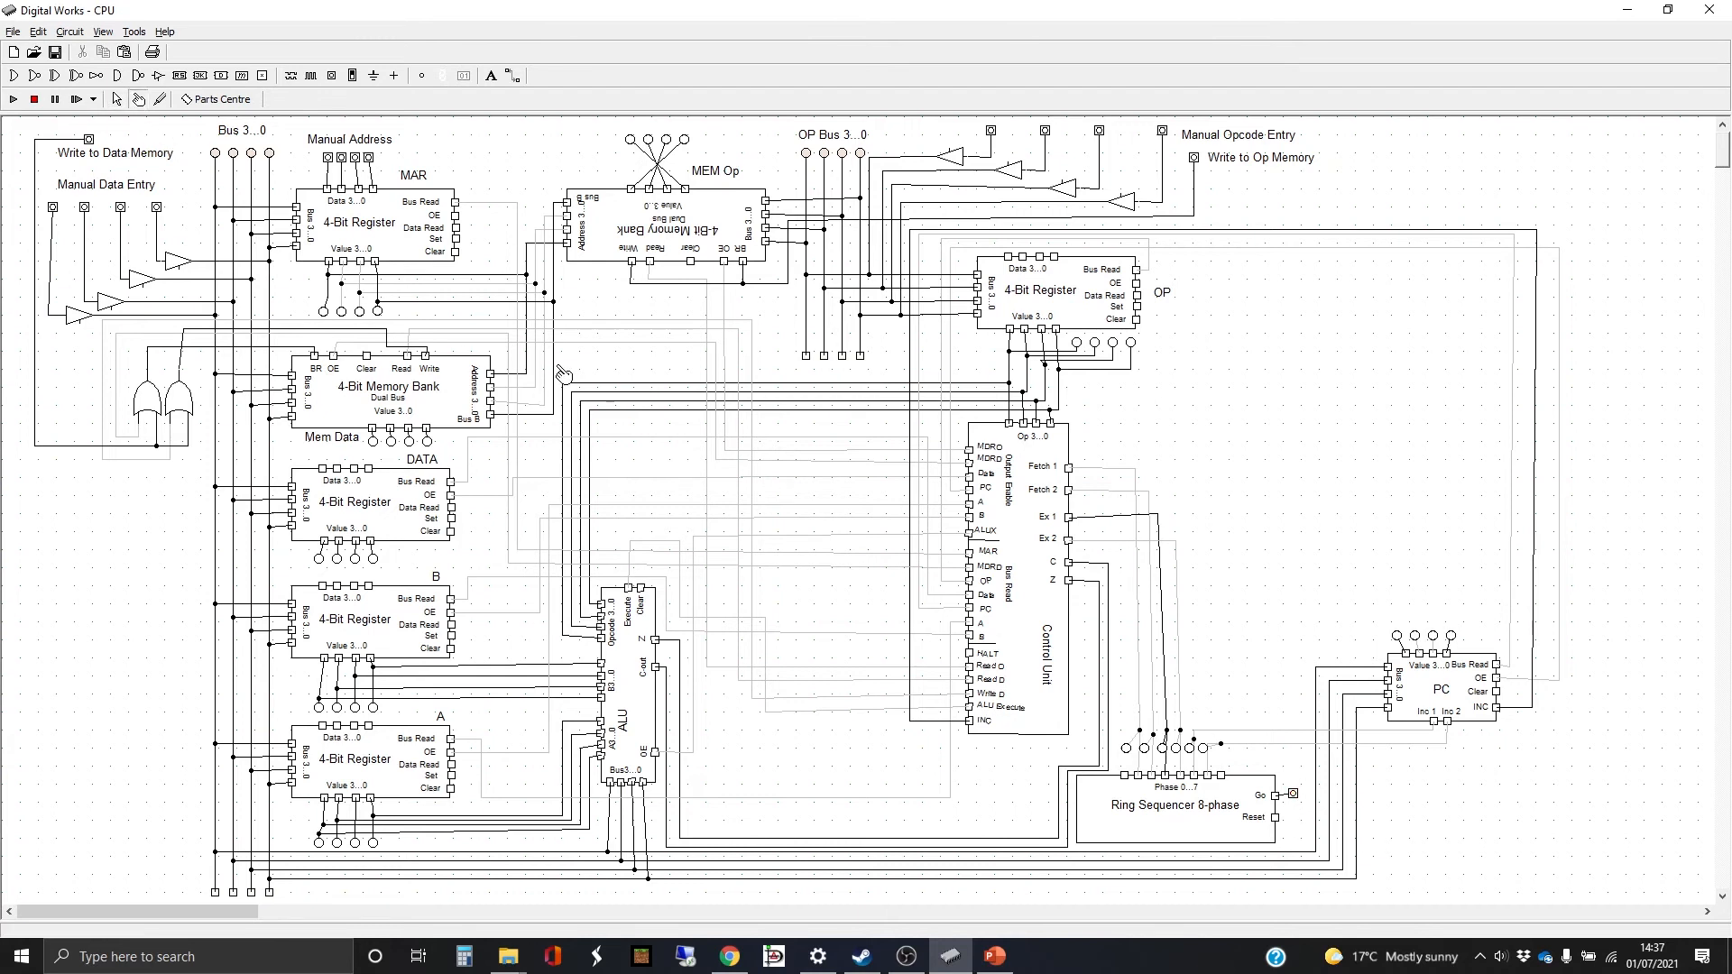
click(117, 100)
Place an interactive input between the Manual Address inputs and MEM Op, and label it "Manual Entry Mode" directly above.
click(331, 76)
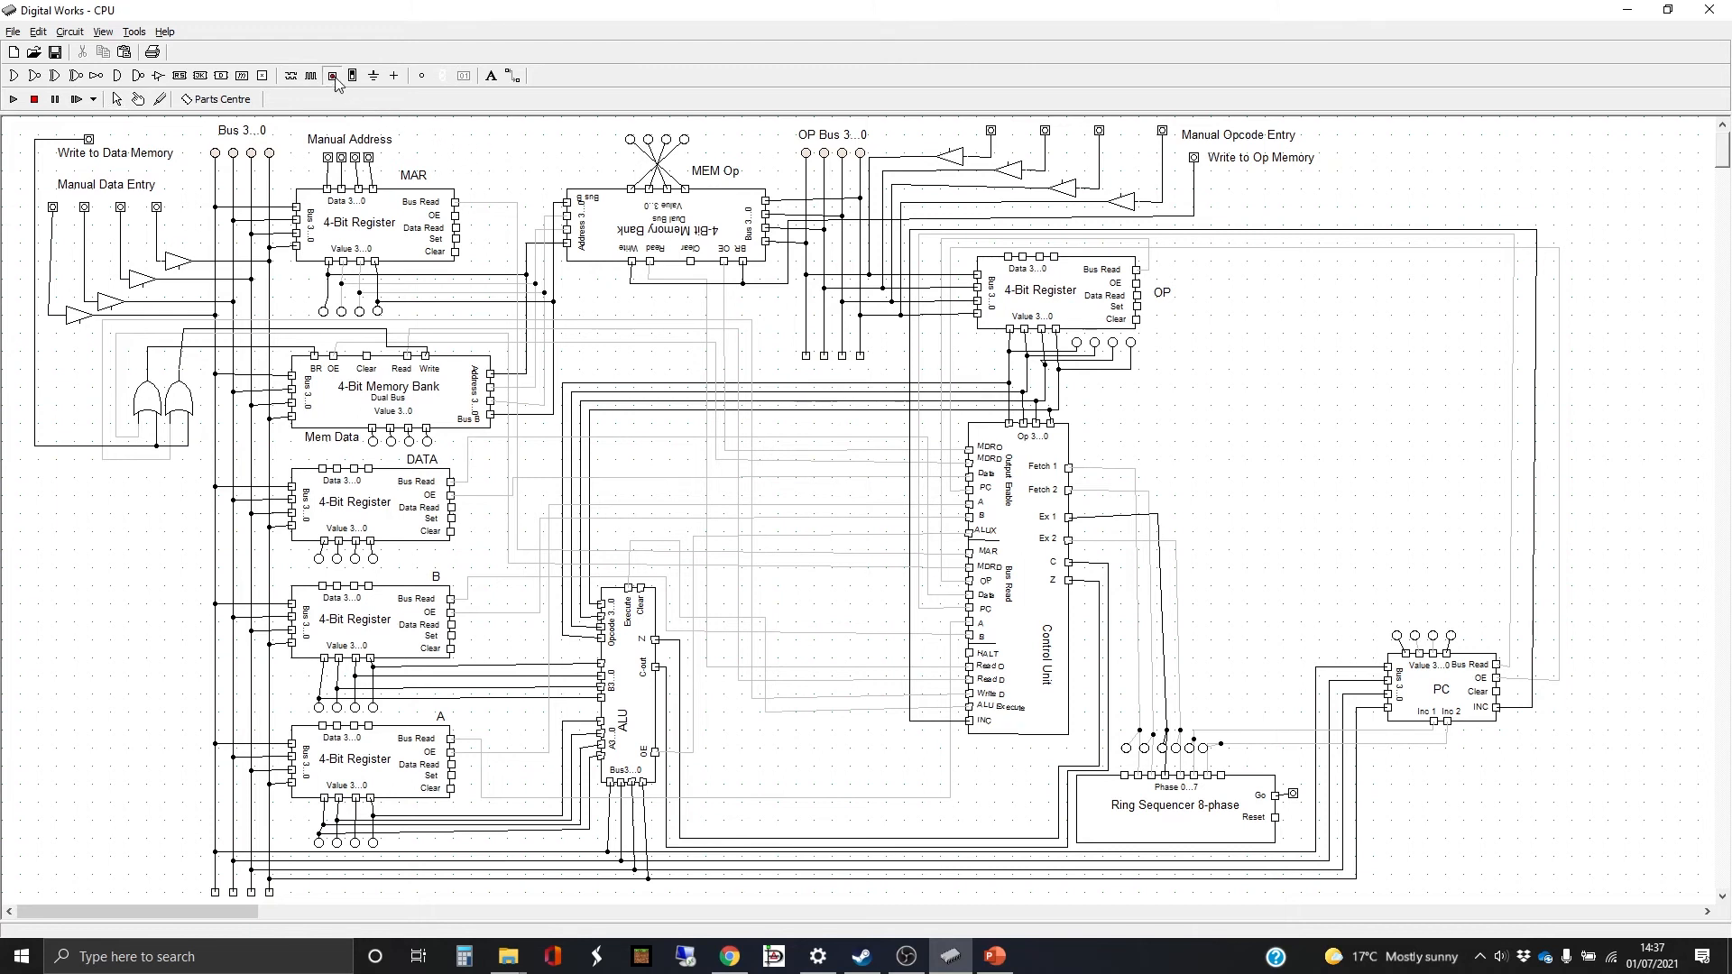
click(485, 145)
click(495, 80)
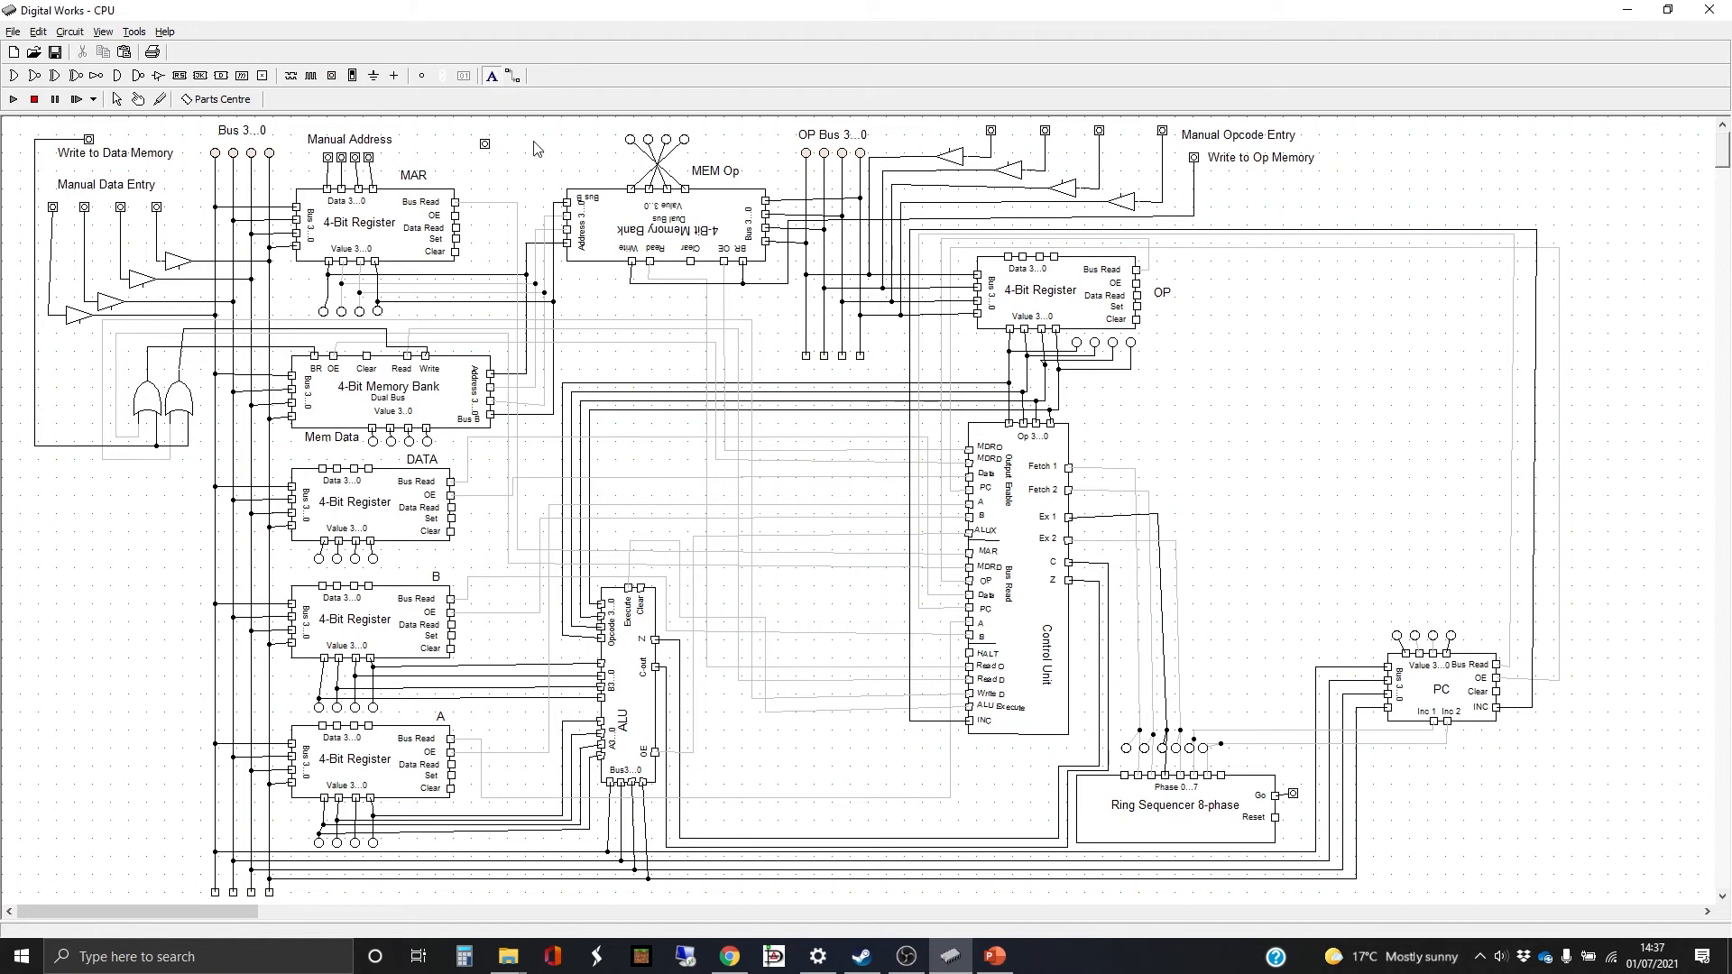
click(466, 137)
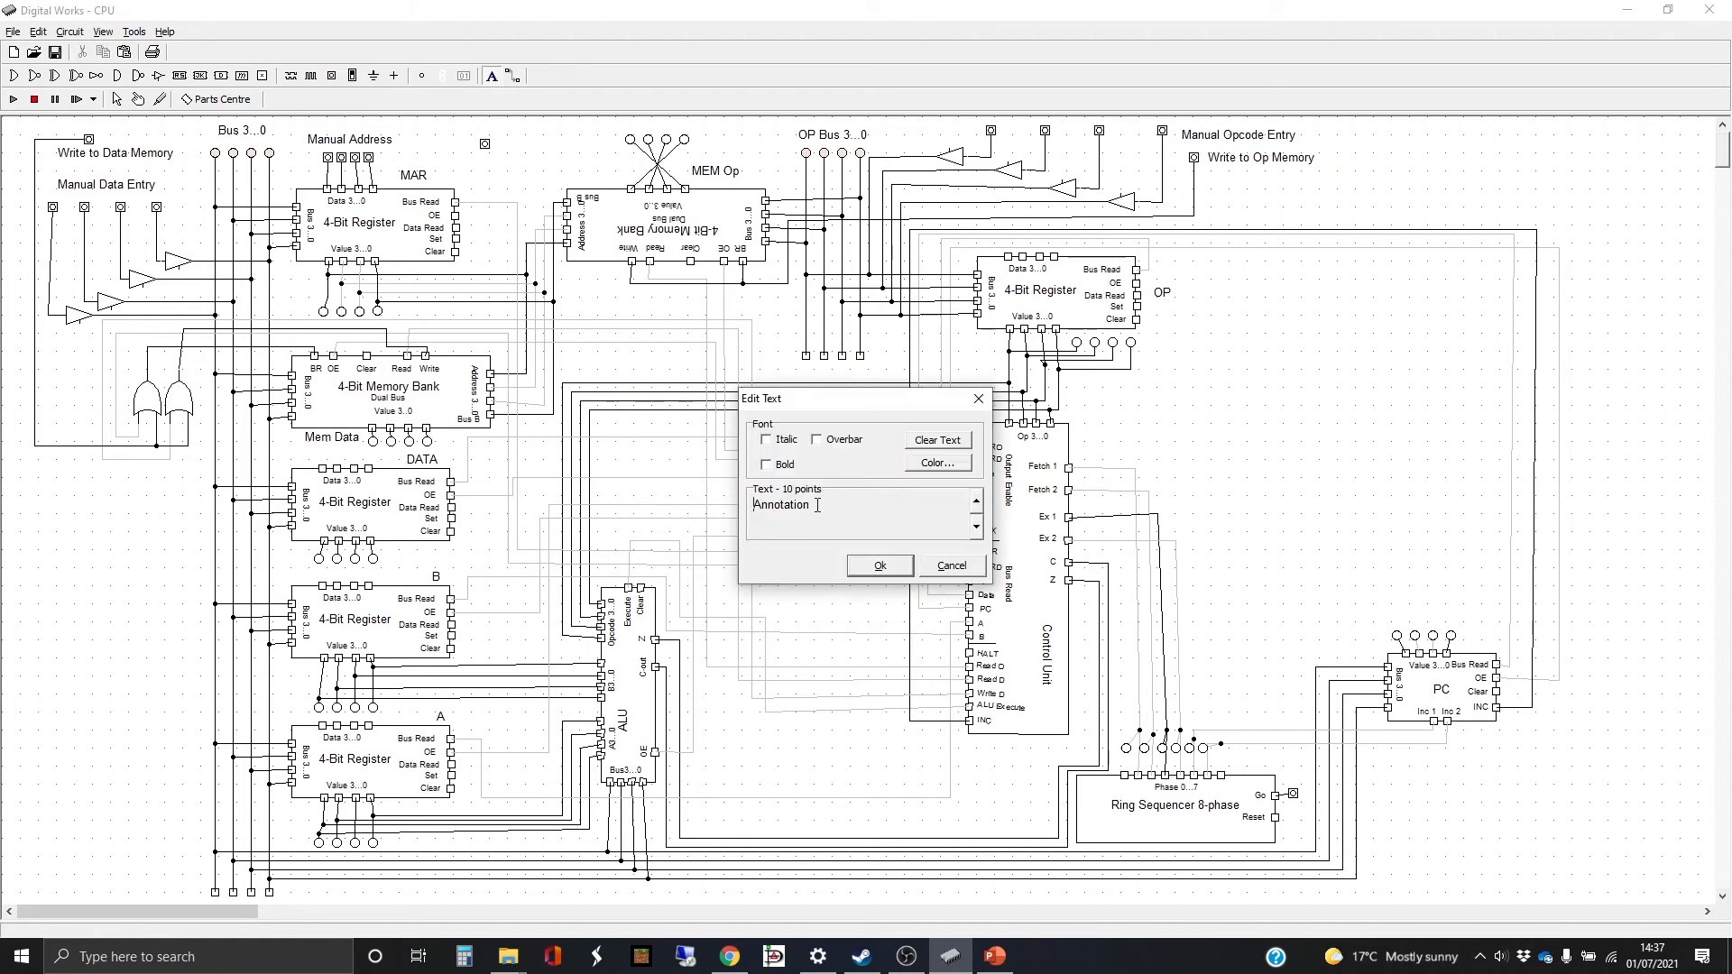
drag(808, 504, 721, 511)
text(Manual Mode)
text(Entry Mode)
key(Return)
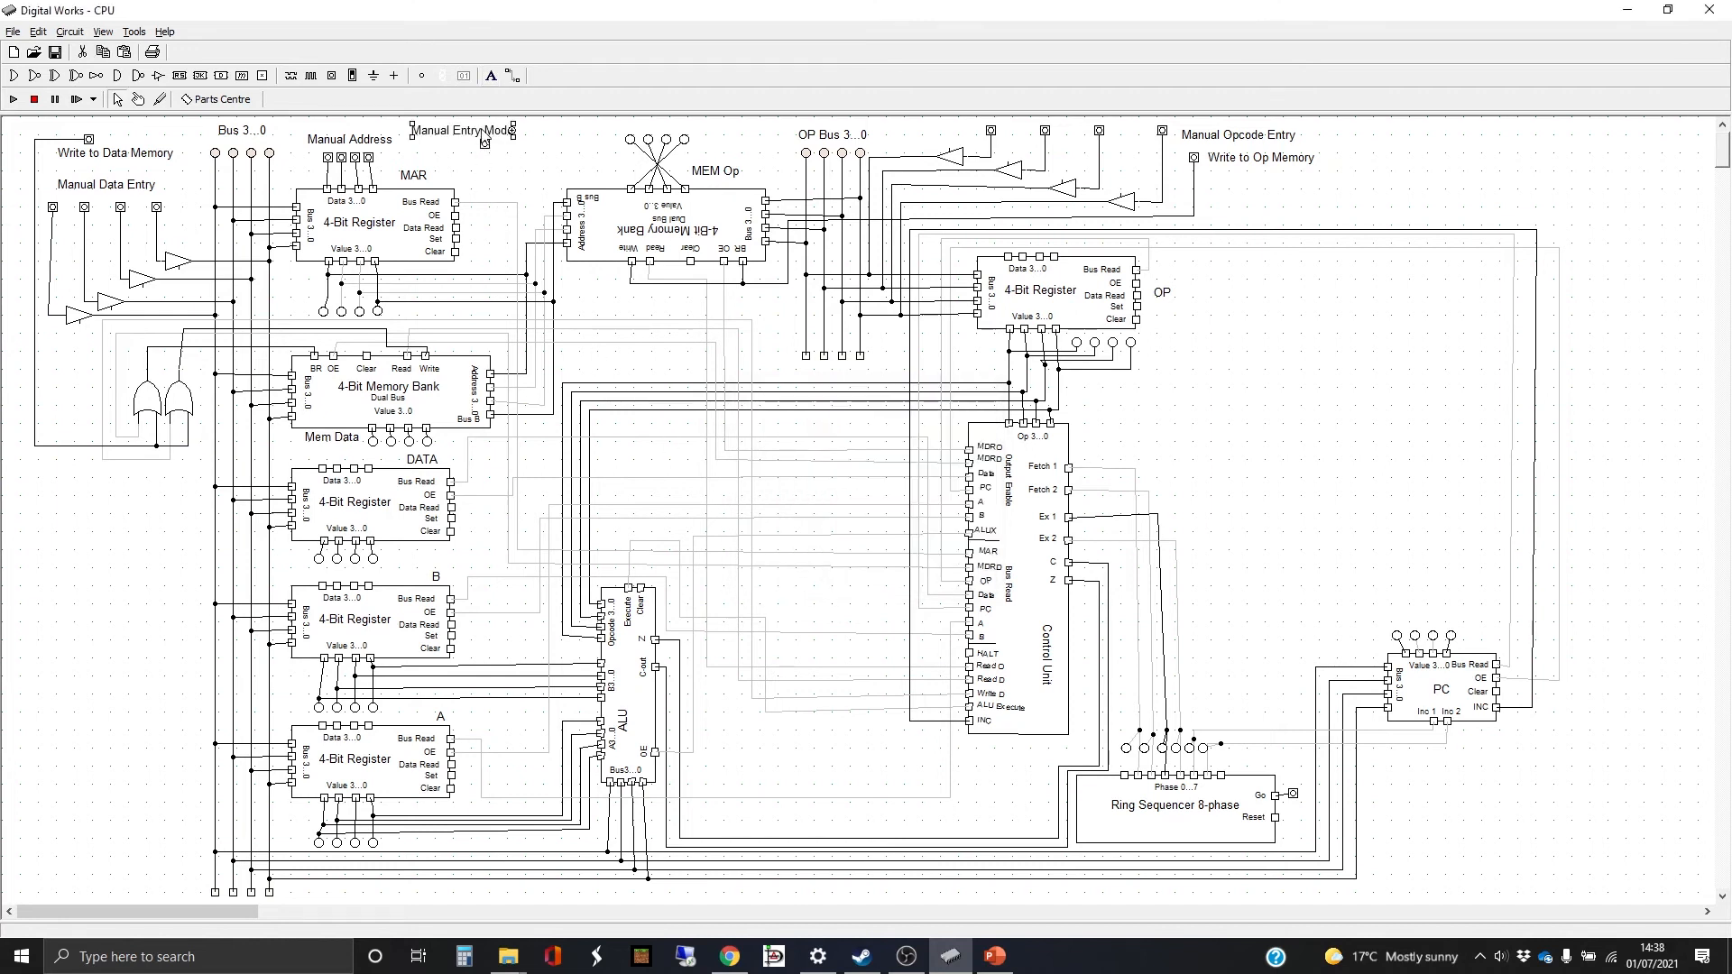
drag(485, 141, 505, 135)
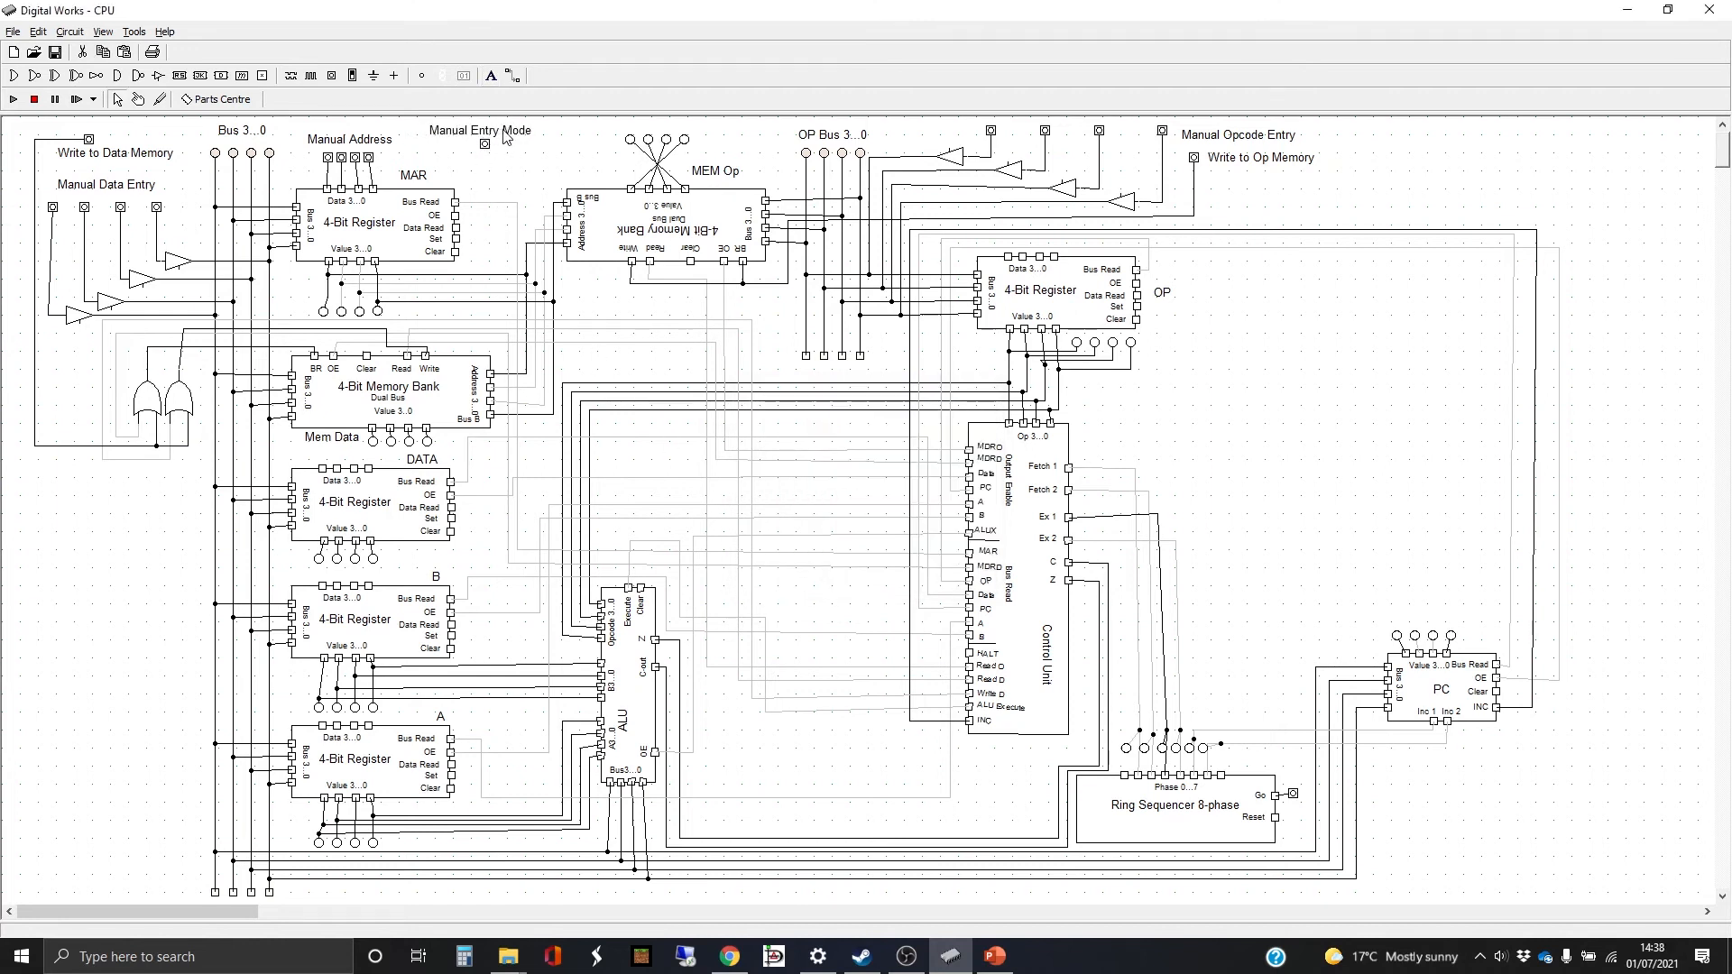
click(509, 189)
Wire the Manual Entry Mode input to the MAR's Data Read pin and to the enable pins of the four opcode entry buffers.
click(511, 78)
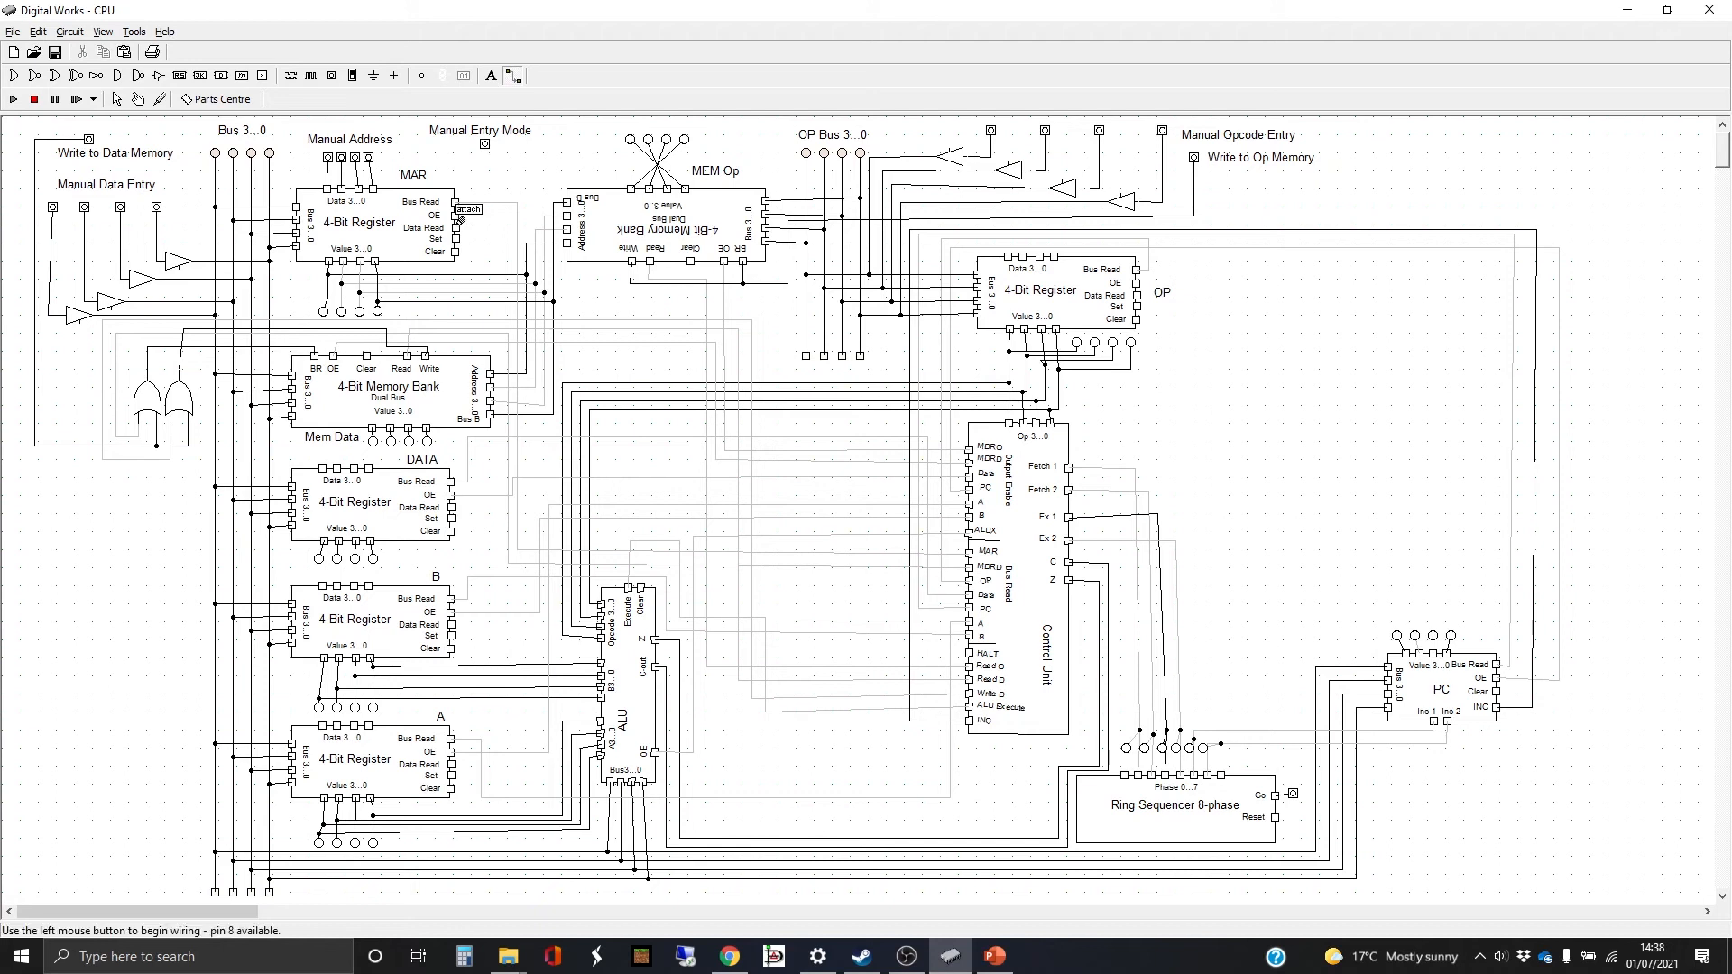
mouse_move(457, 227)
mouse_down()
mouse_move(489, 221)
mouse_move(484, 144)
mouse_up()
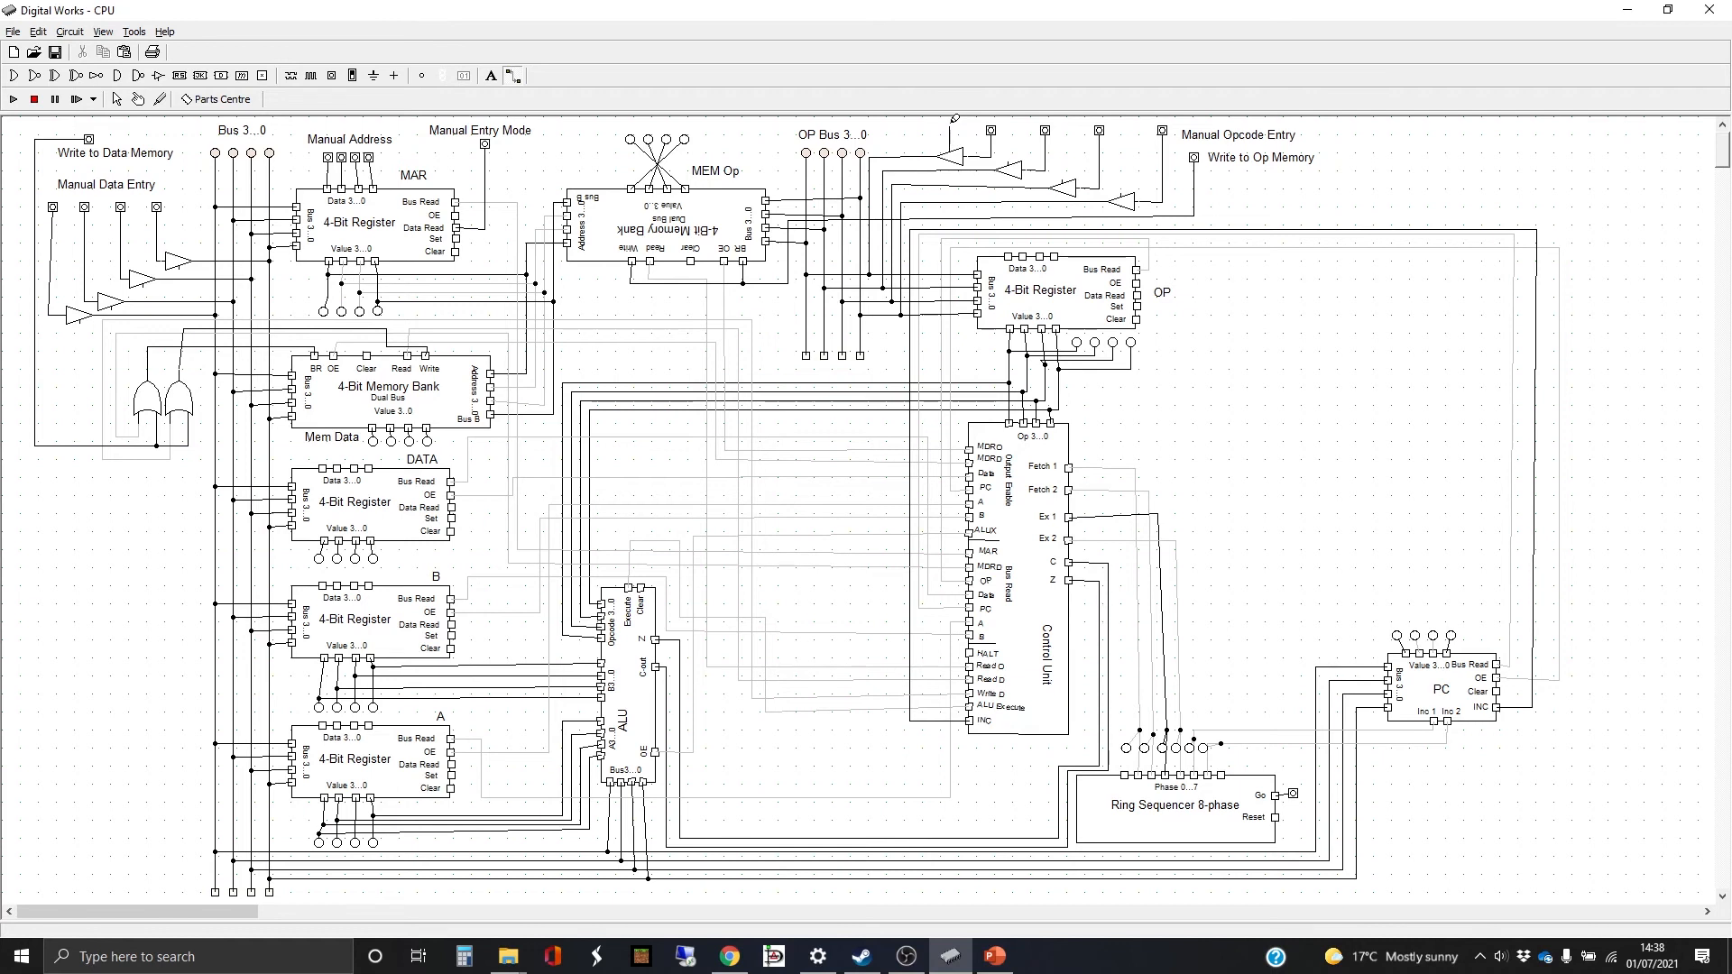
mouse_move(951, 122)
mouse_down()
mouse_move(548, 125)
mouse_move(548, 149)
mouse_move(488, 146)
mouse_up()
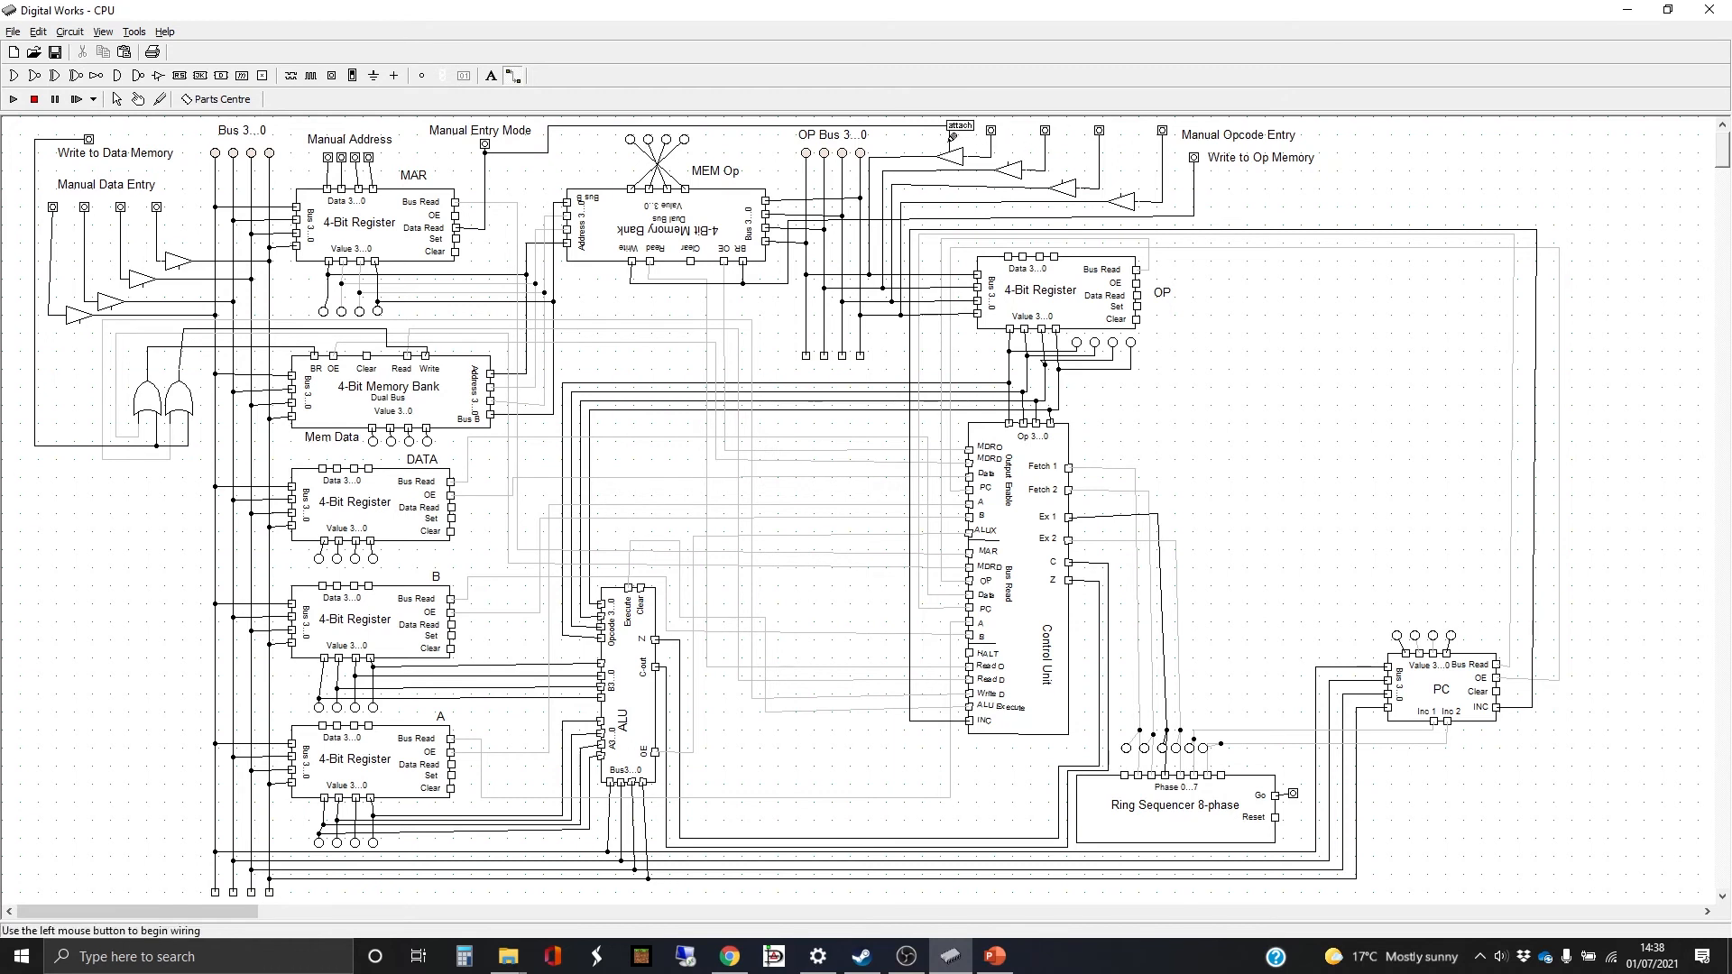
drag(954, 137, 1131, 140)
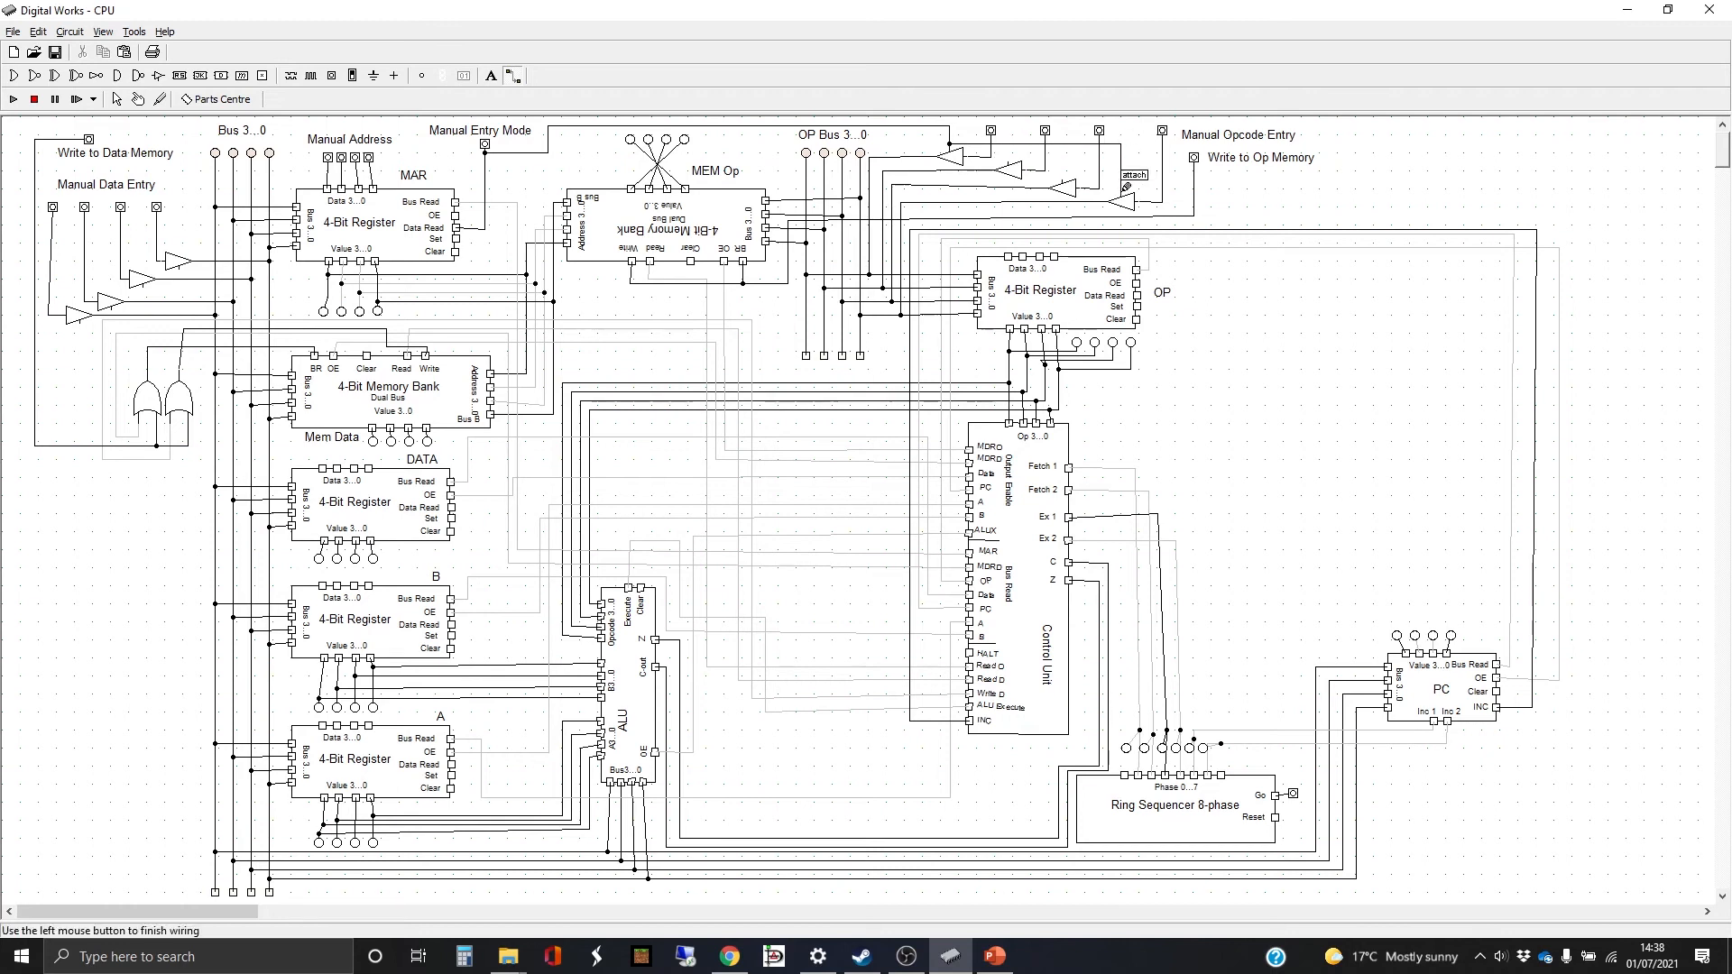
click(1126, 187)
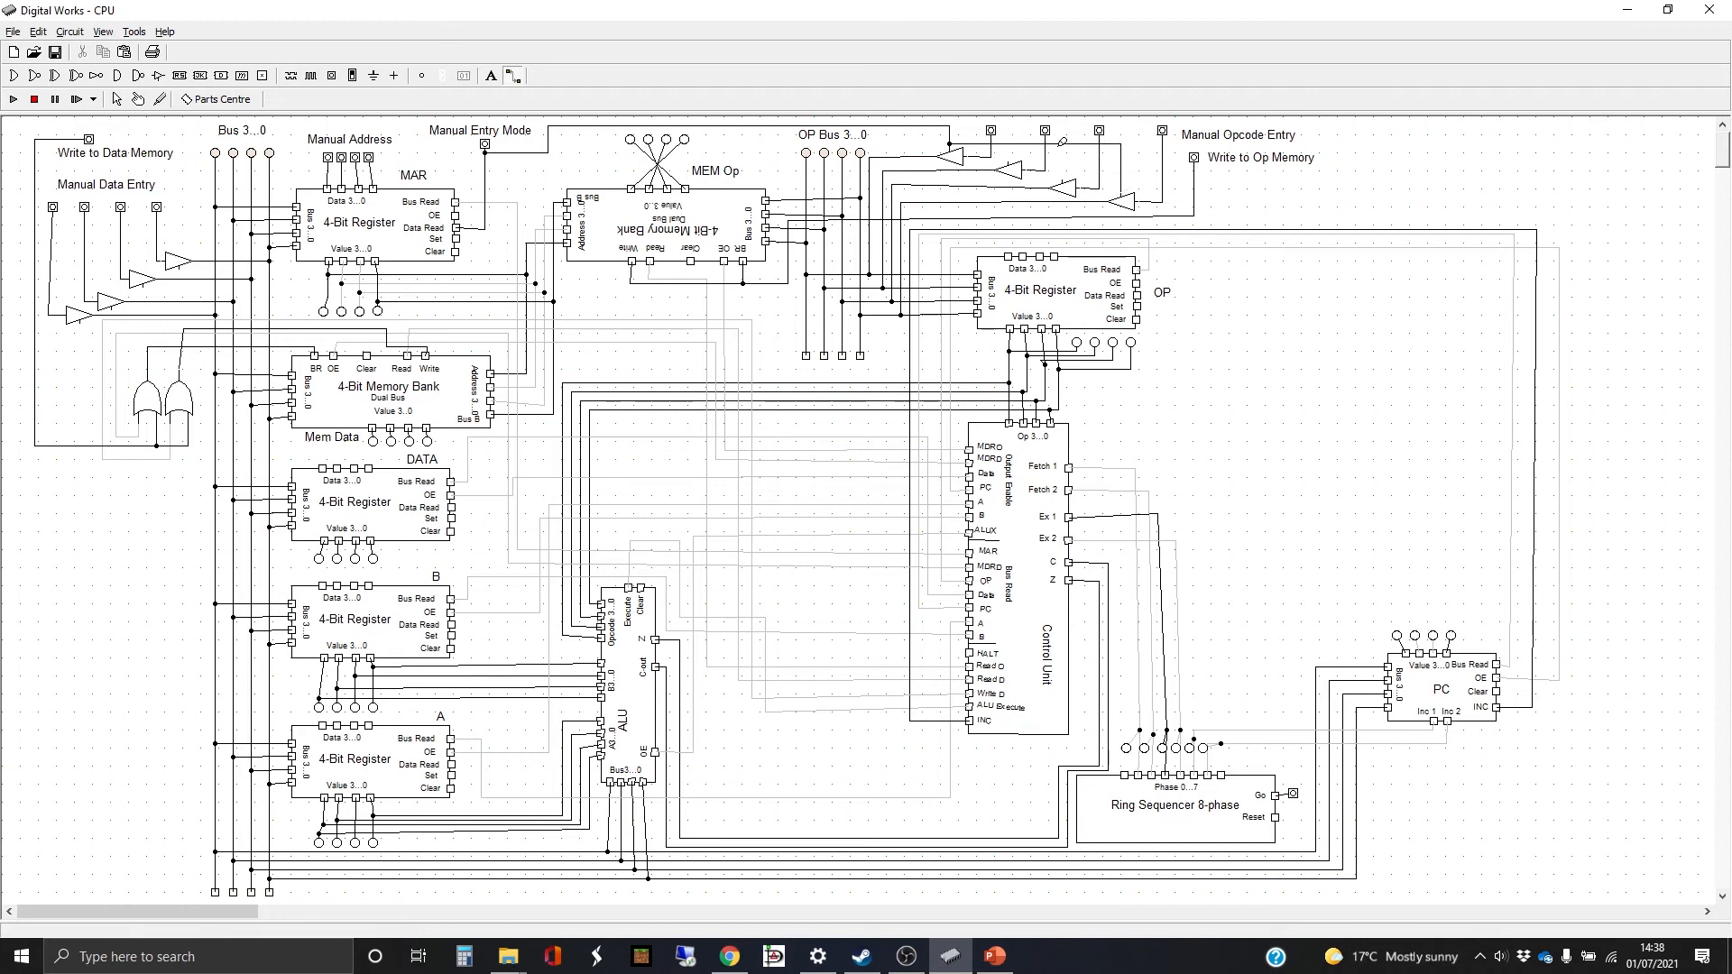
click(1063, 141)
click(1064, 180)
click(1011, 156)
click(1009, 144)
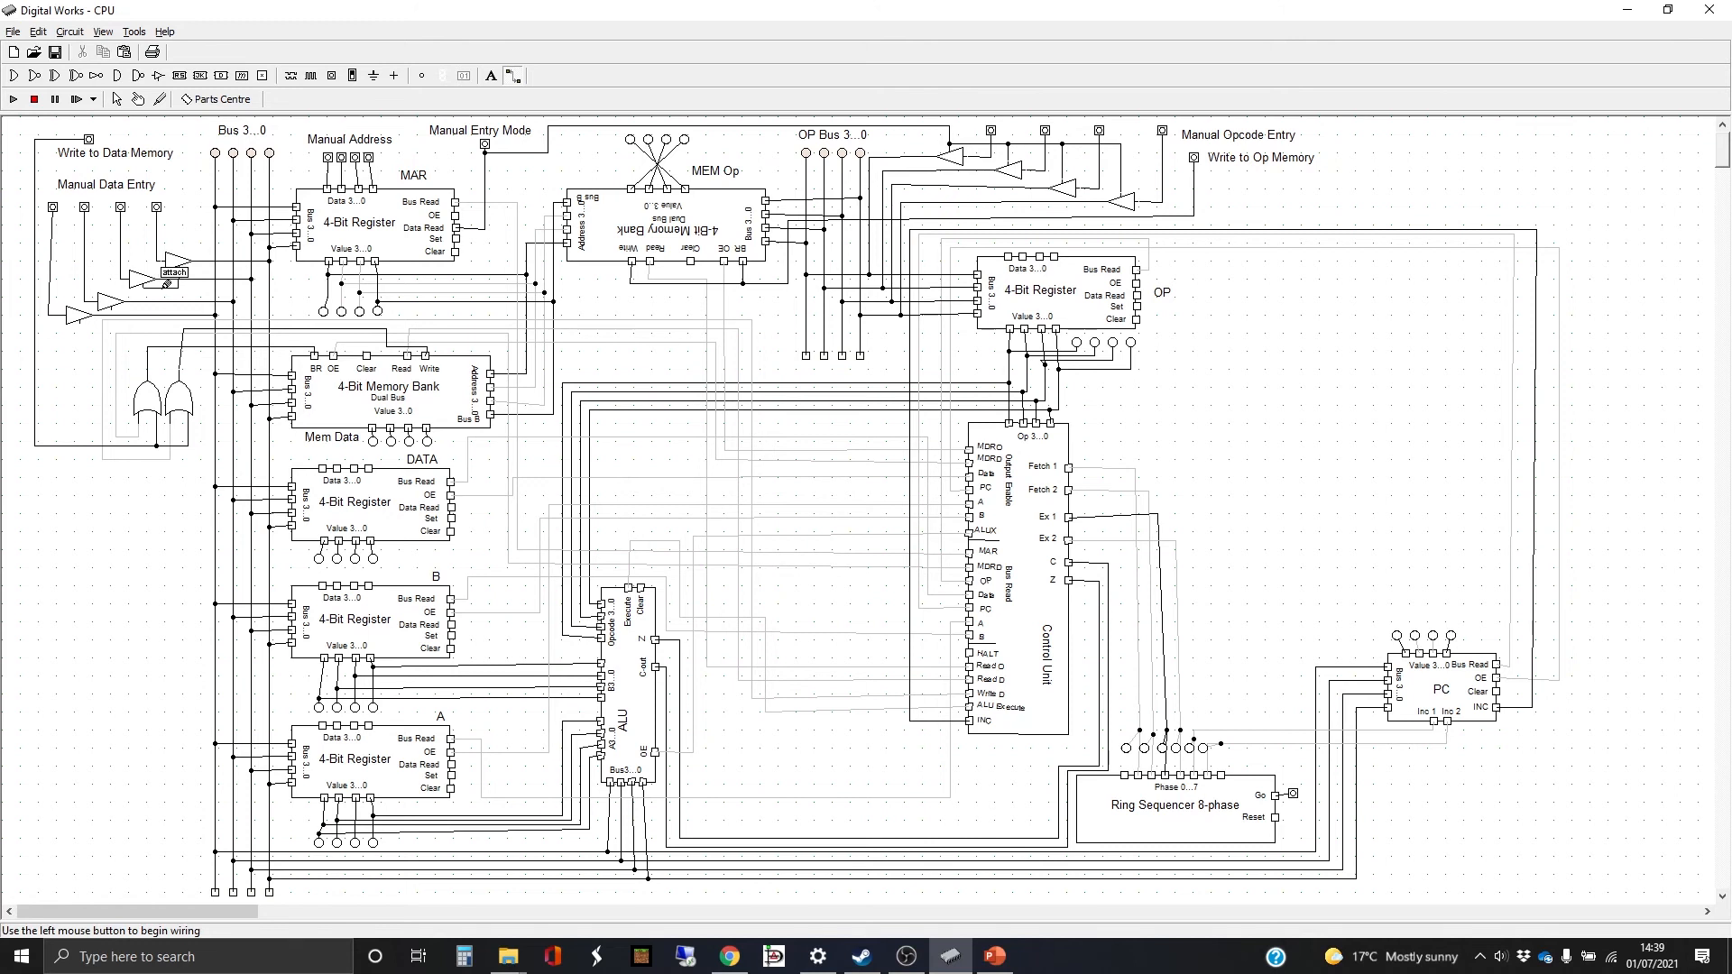
Join the enable pins of the four Manual Data Entry buffers and wire them to the Manual Entry Mode input.
drag(166, 284, 81, 317)
drag(115, 305, 115, 354)
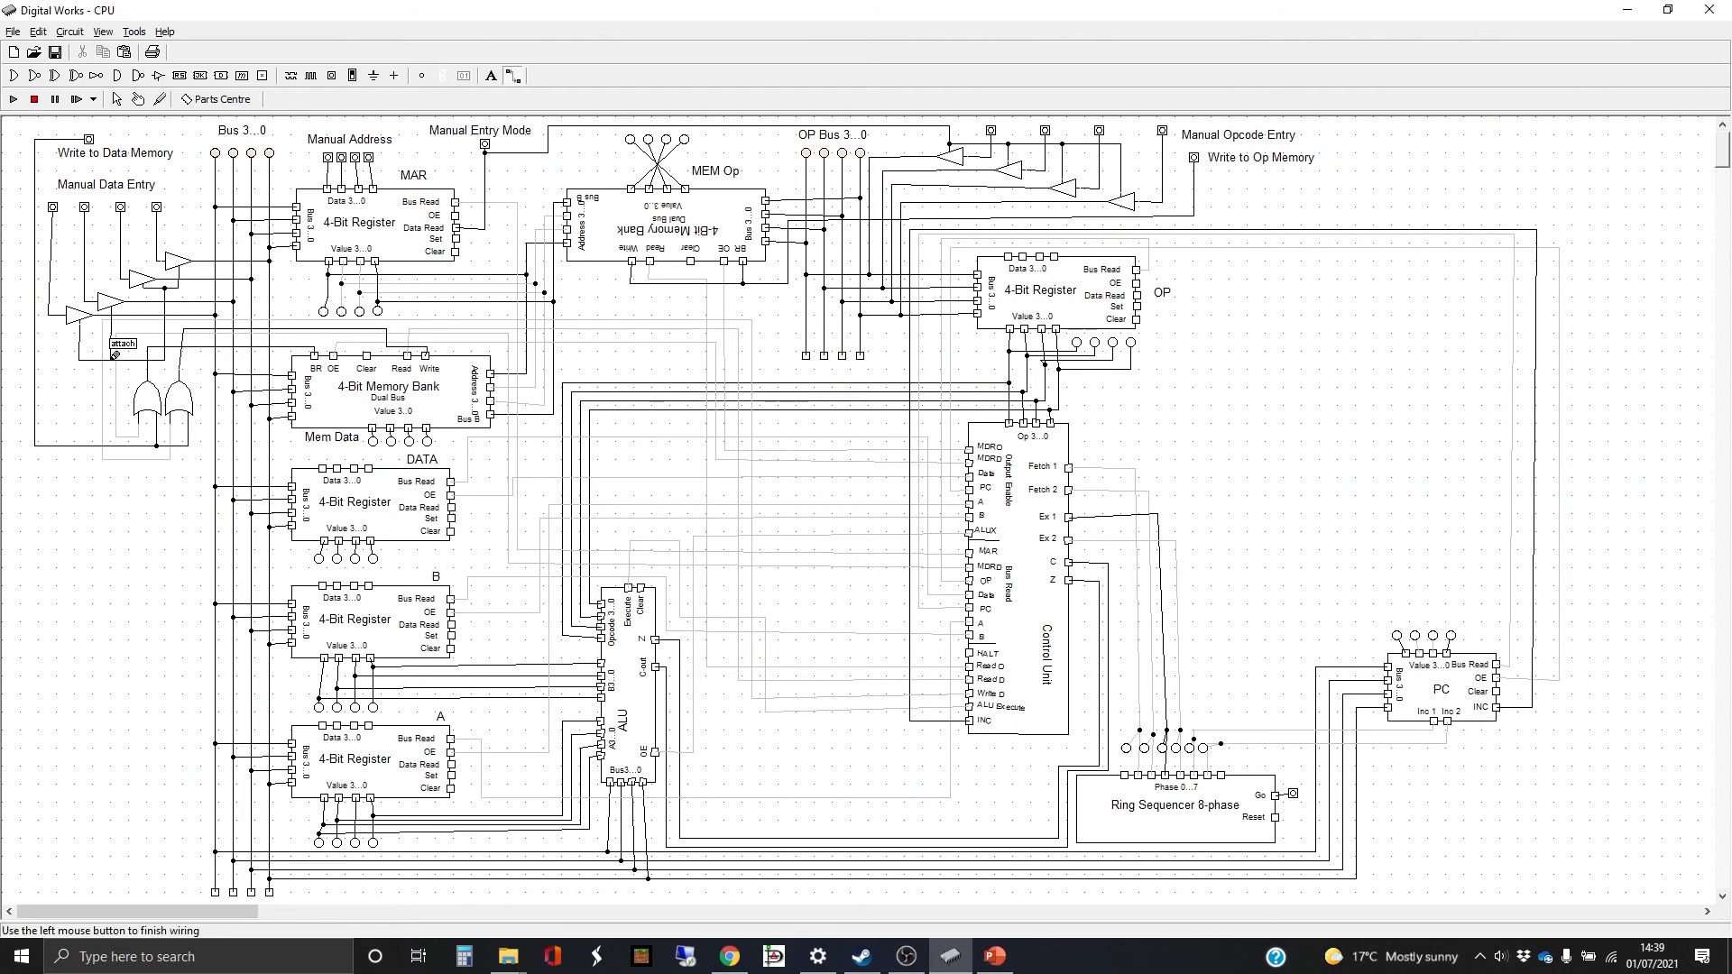
click(115, 354)
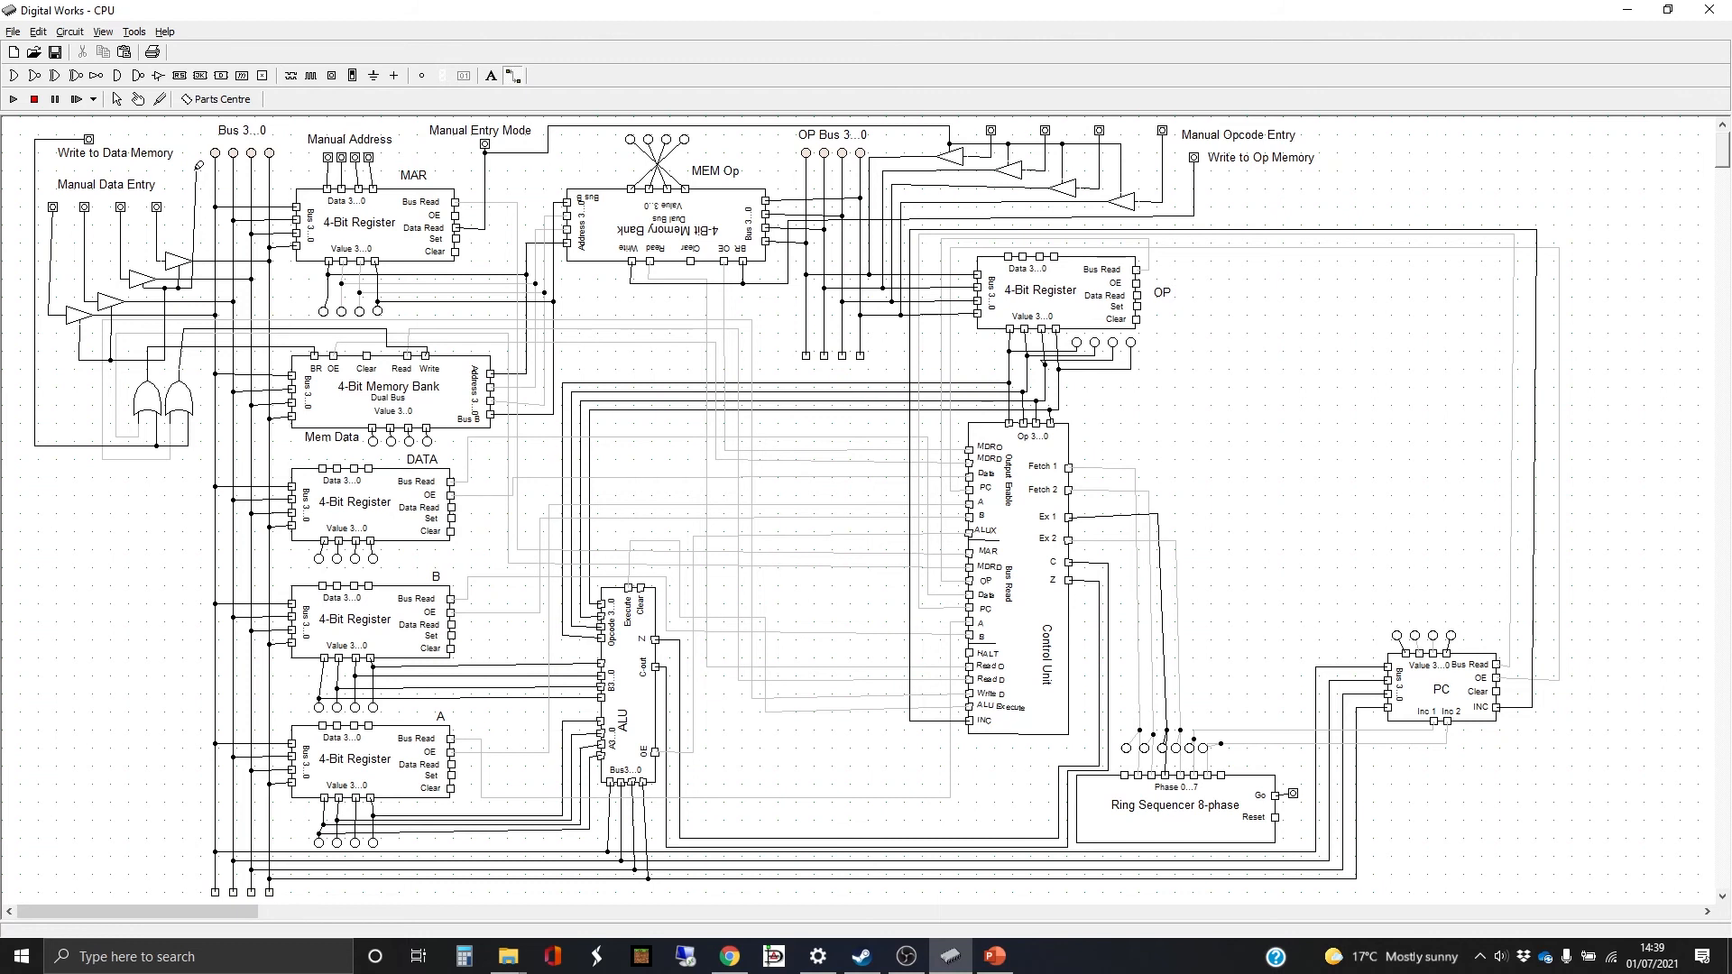
click(193, 121)
click(416, 121)
click(485, 154)
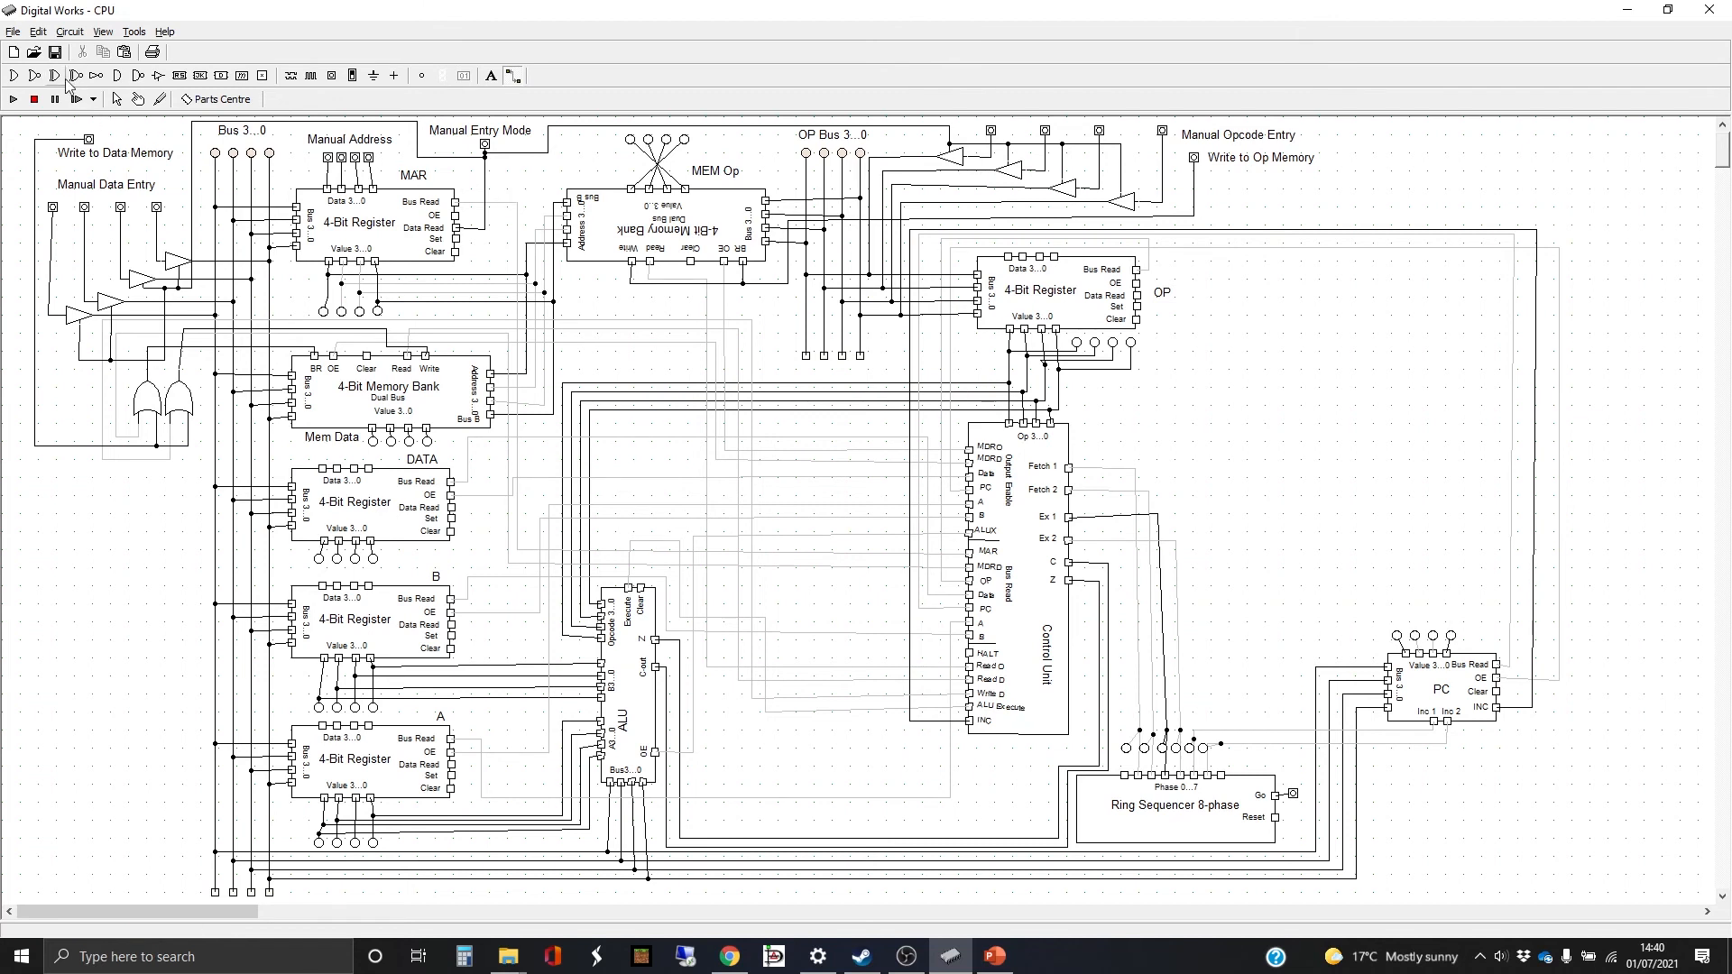
Save the CPU circuit.
click(15, 34)
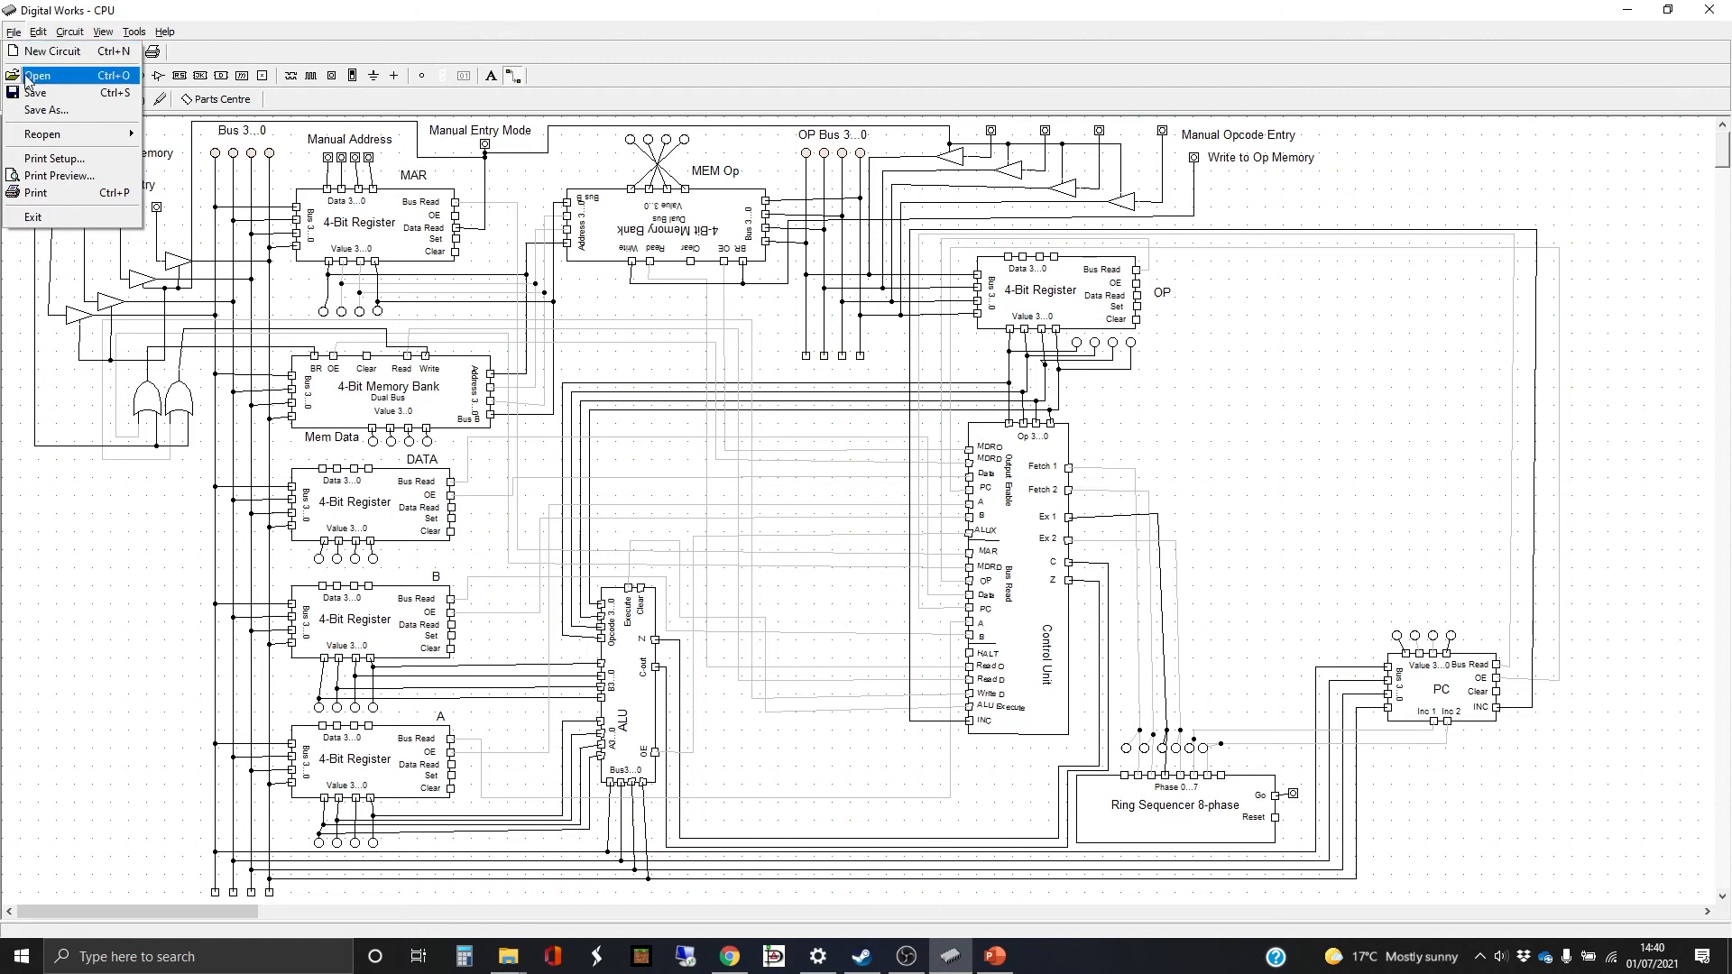
click(48, 91)
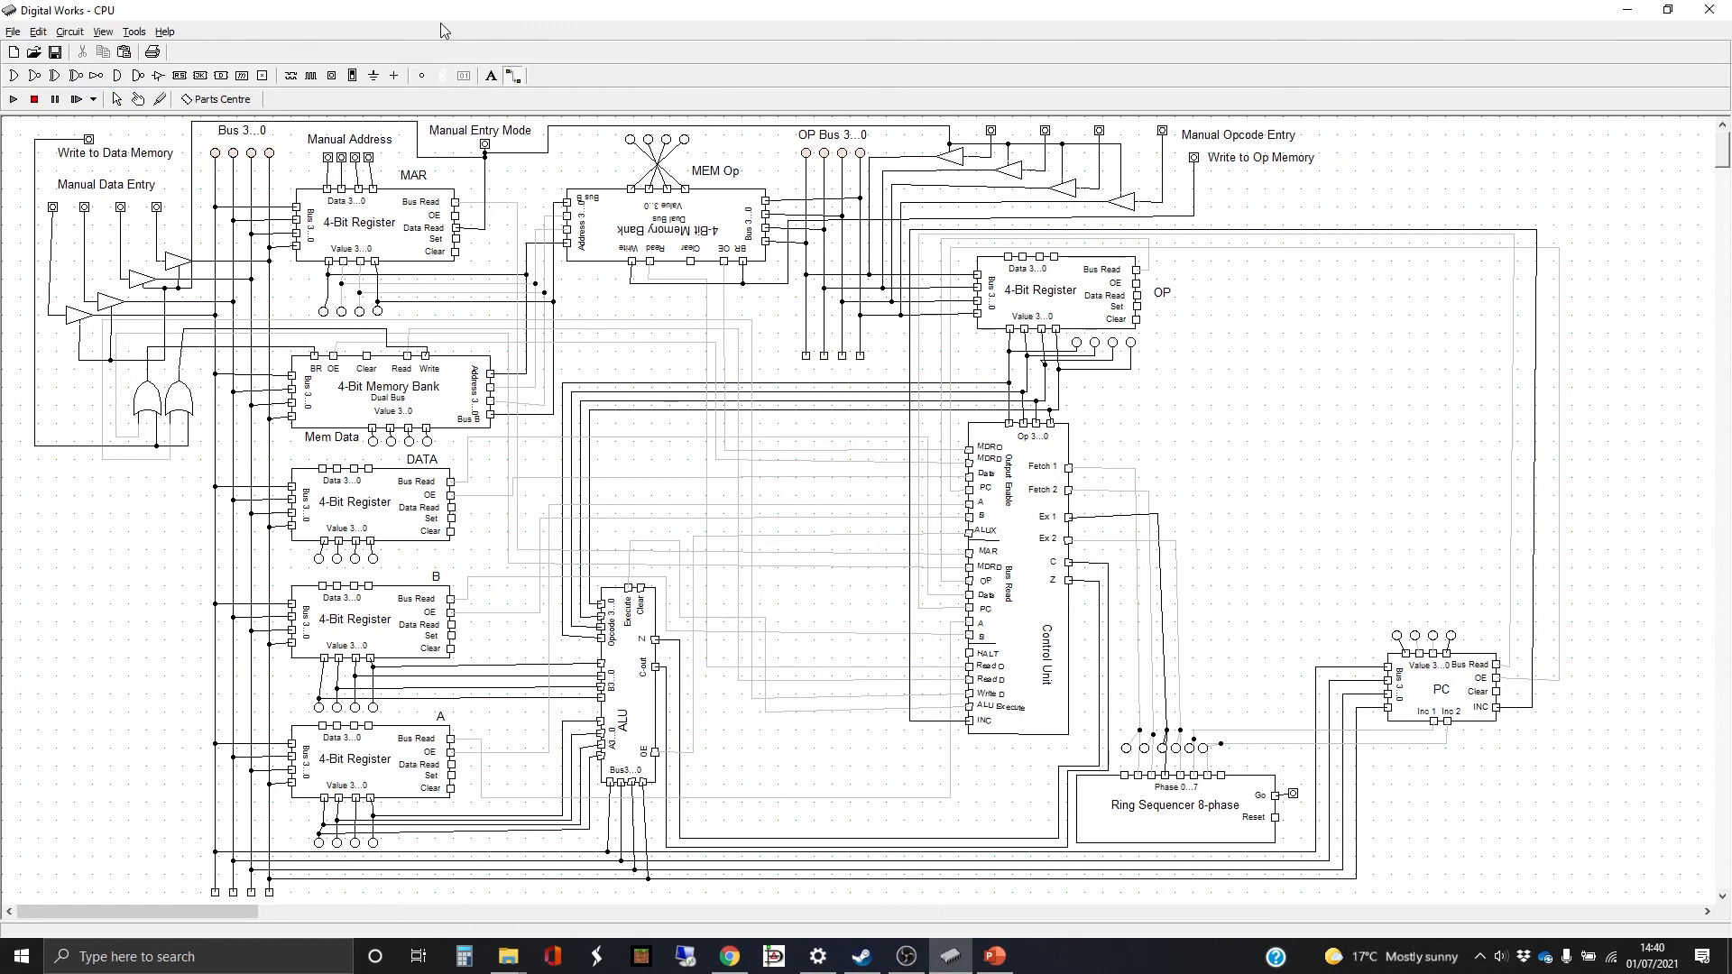
Start the simulation with device interaction enabled and switch on the Manual Entry Mode input.
click(138, 99)
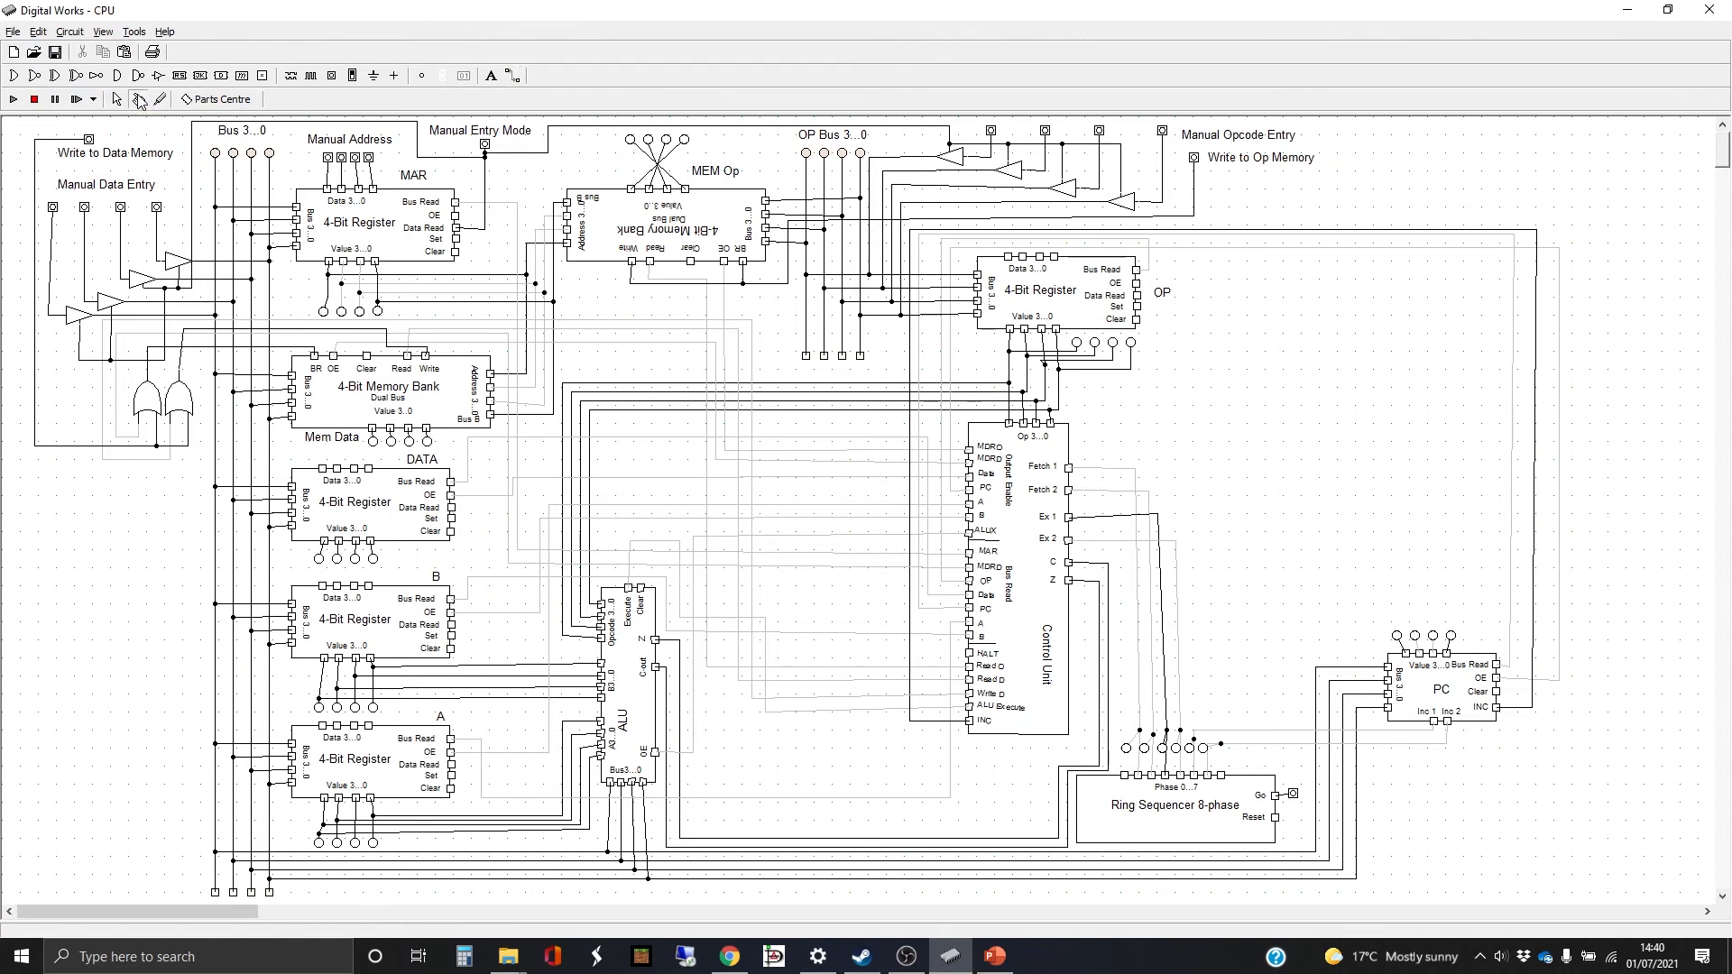
click(14, 99)
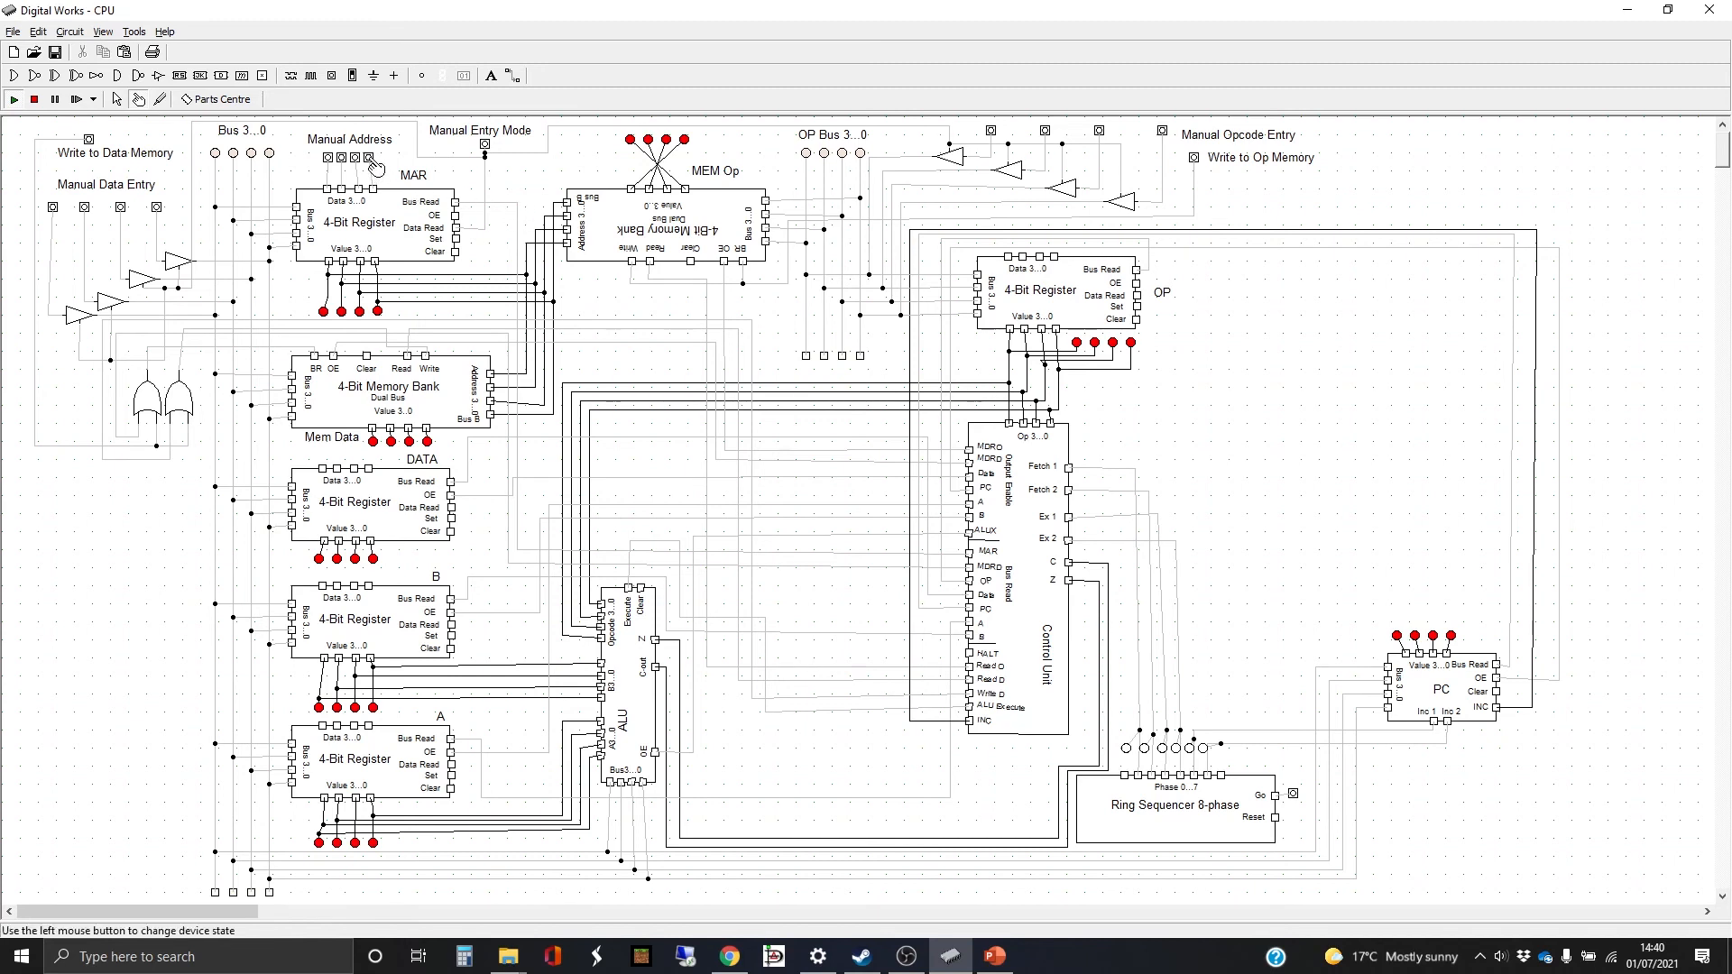
click(485, 145)
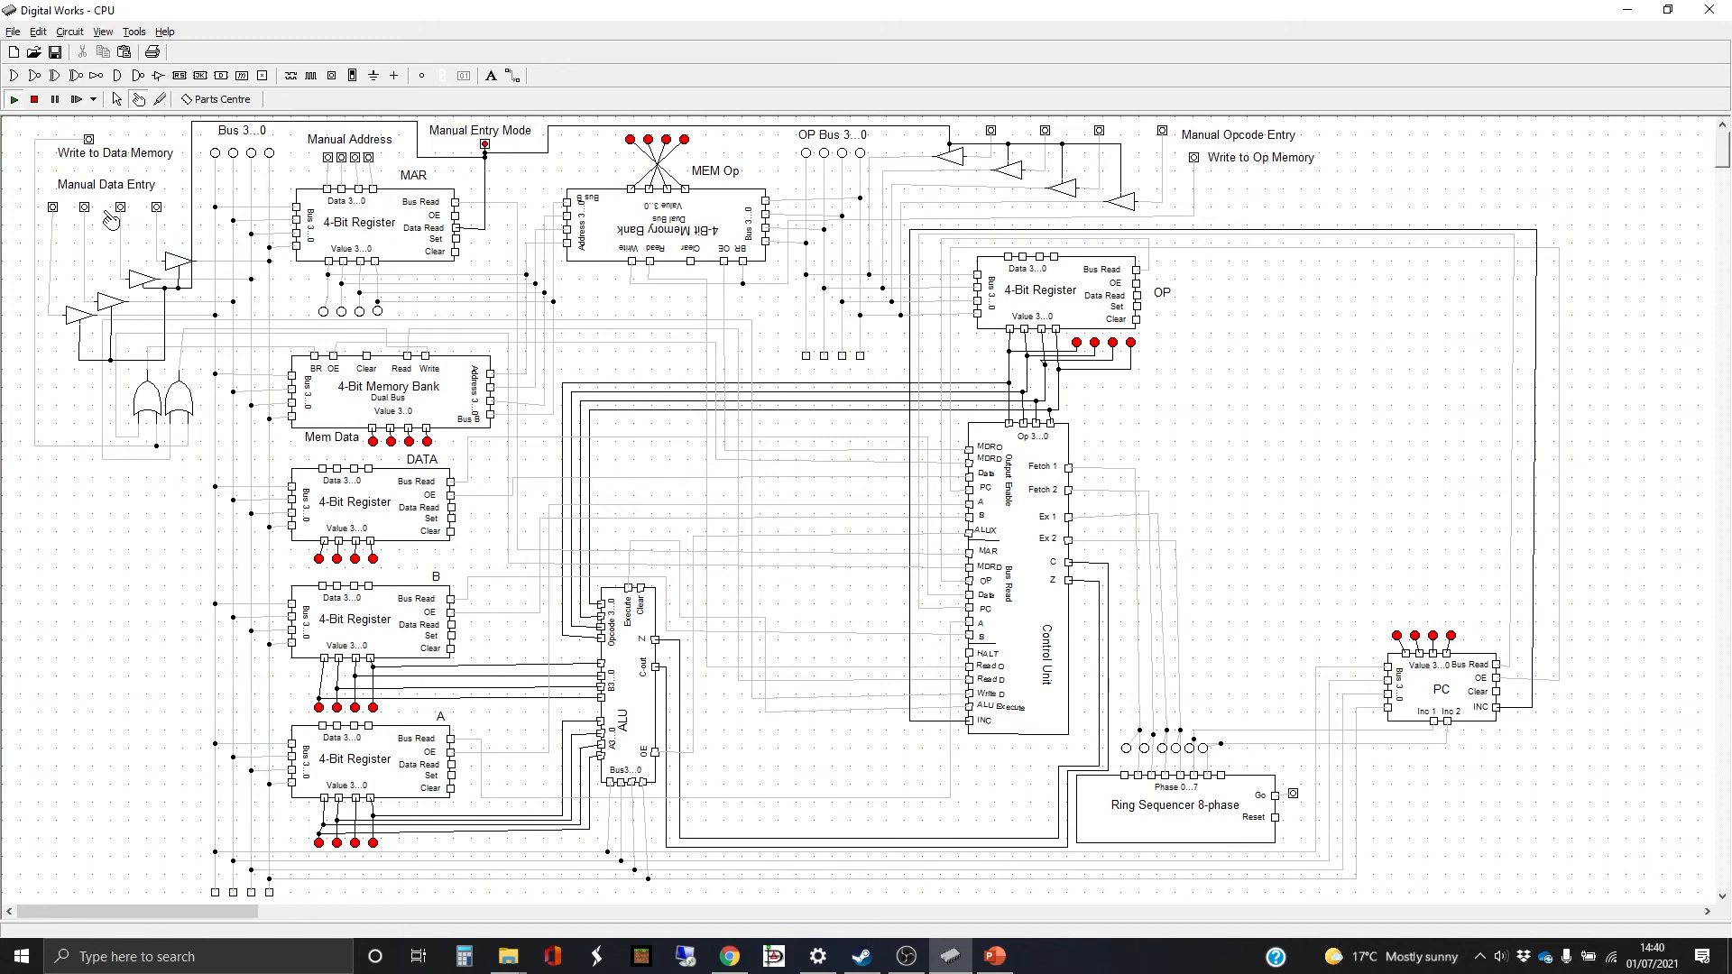
Set the Manual Data Entry inputs to 1010 and switch on Write to Data Memory.
click(52, 208)
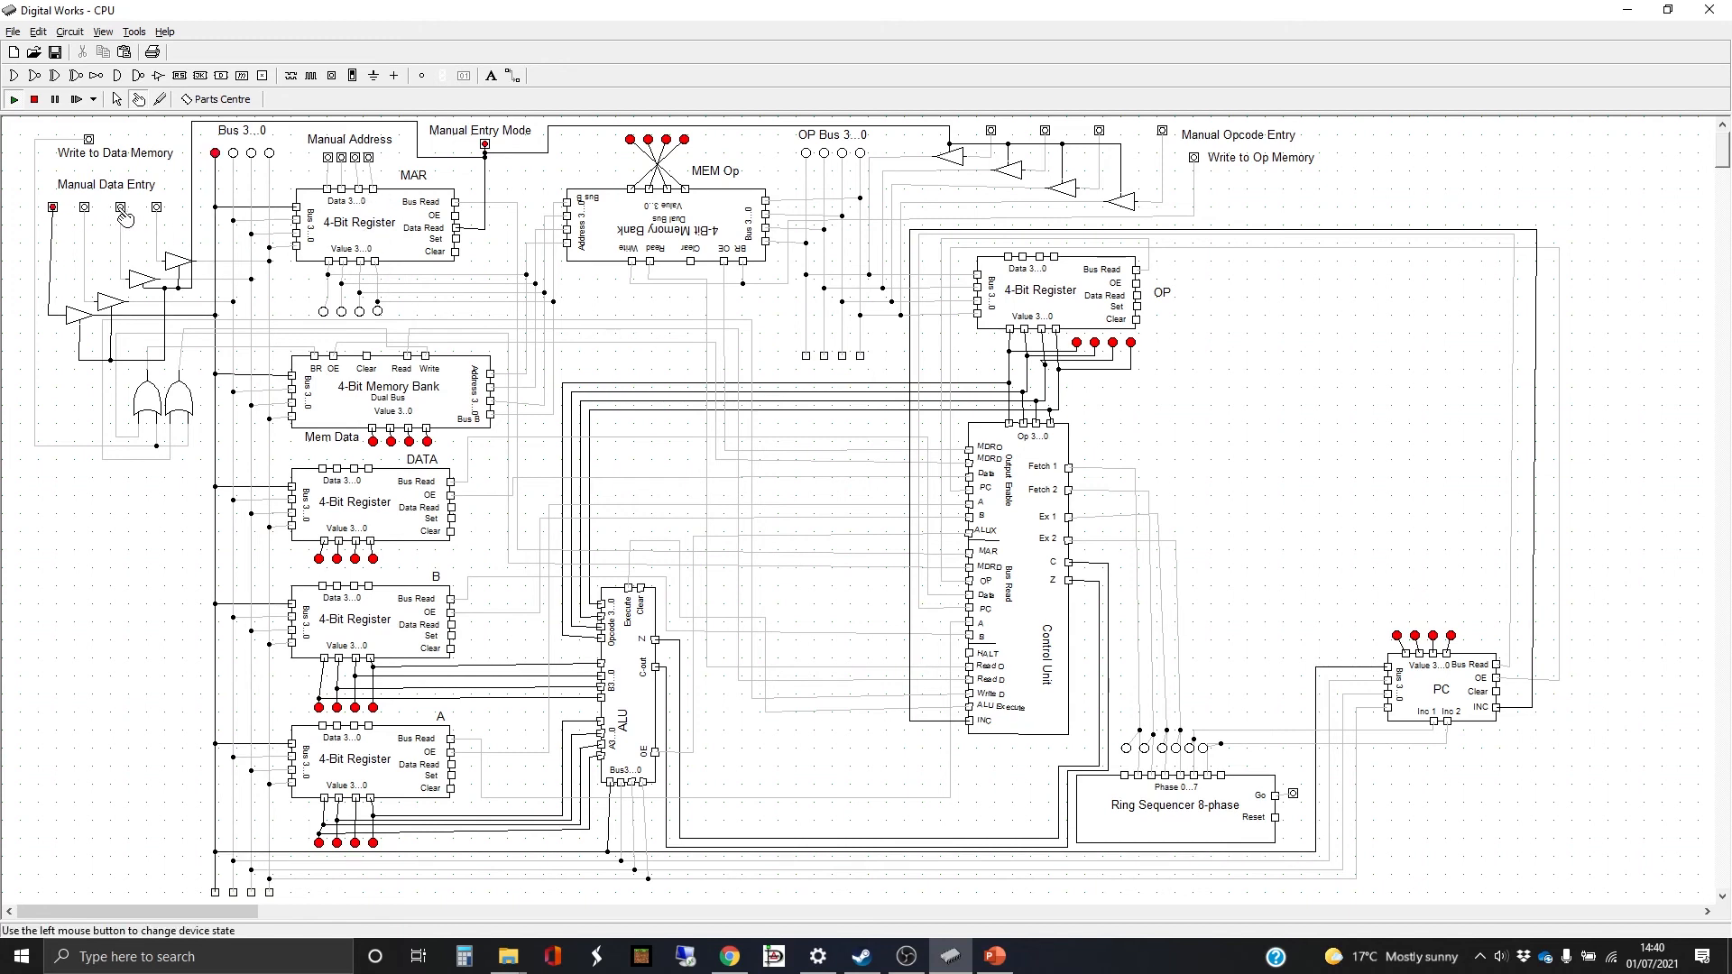
click(120, 207)
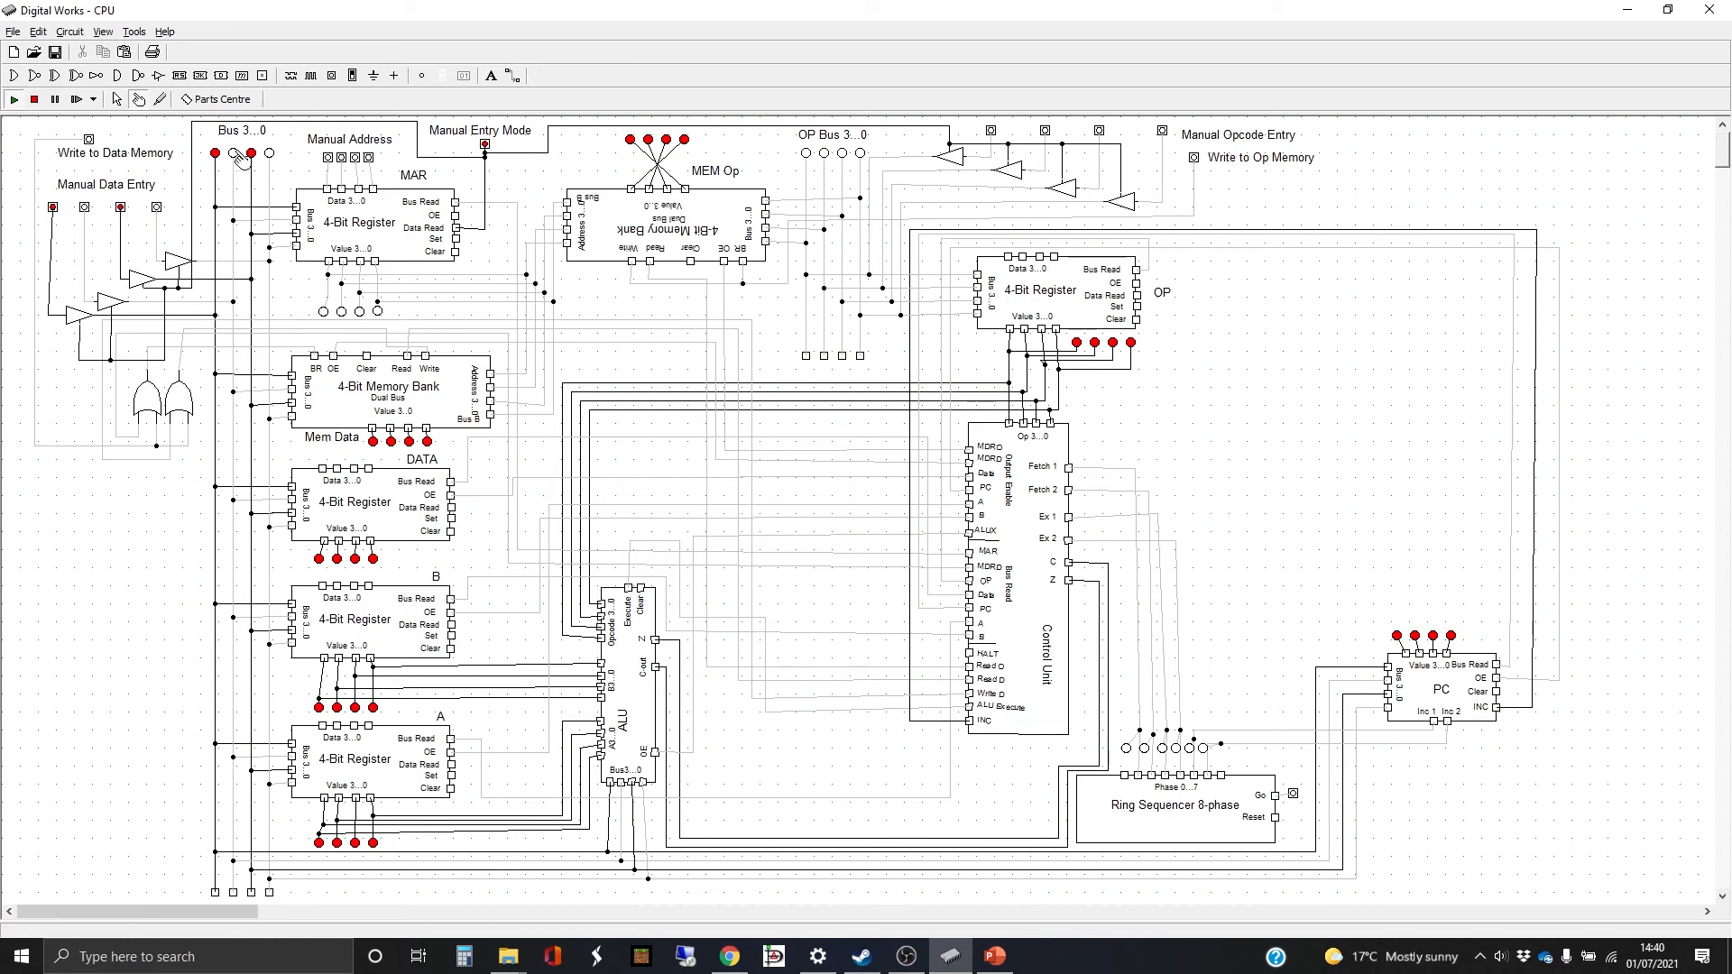
click(89, 140)
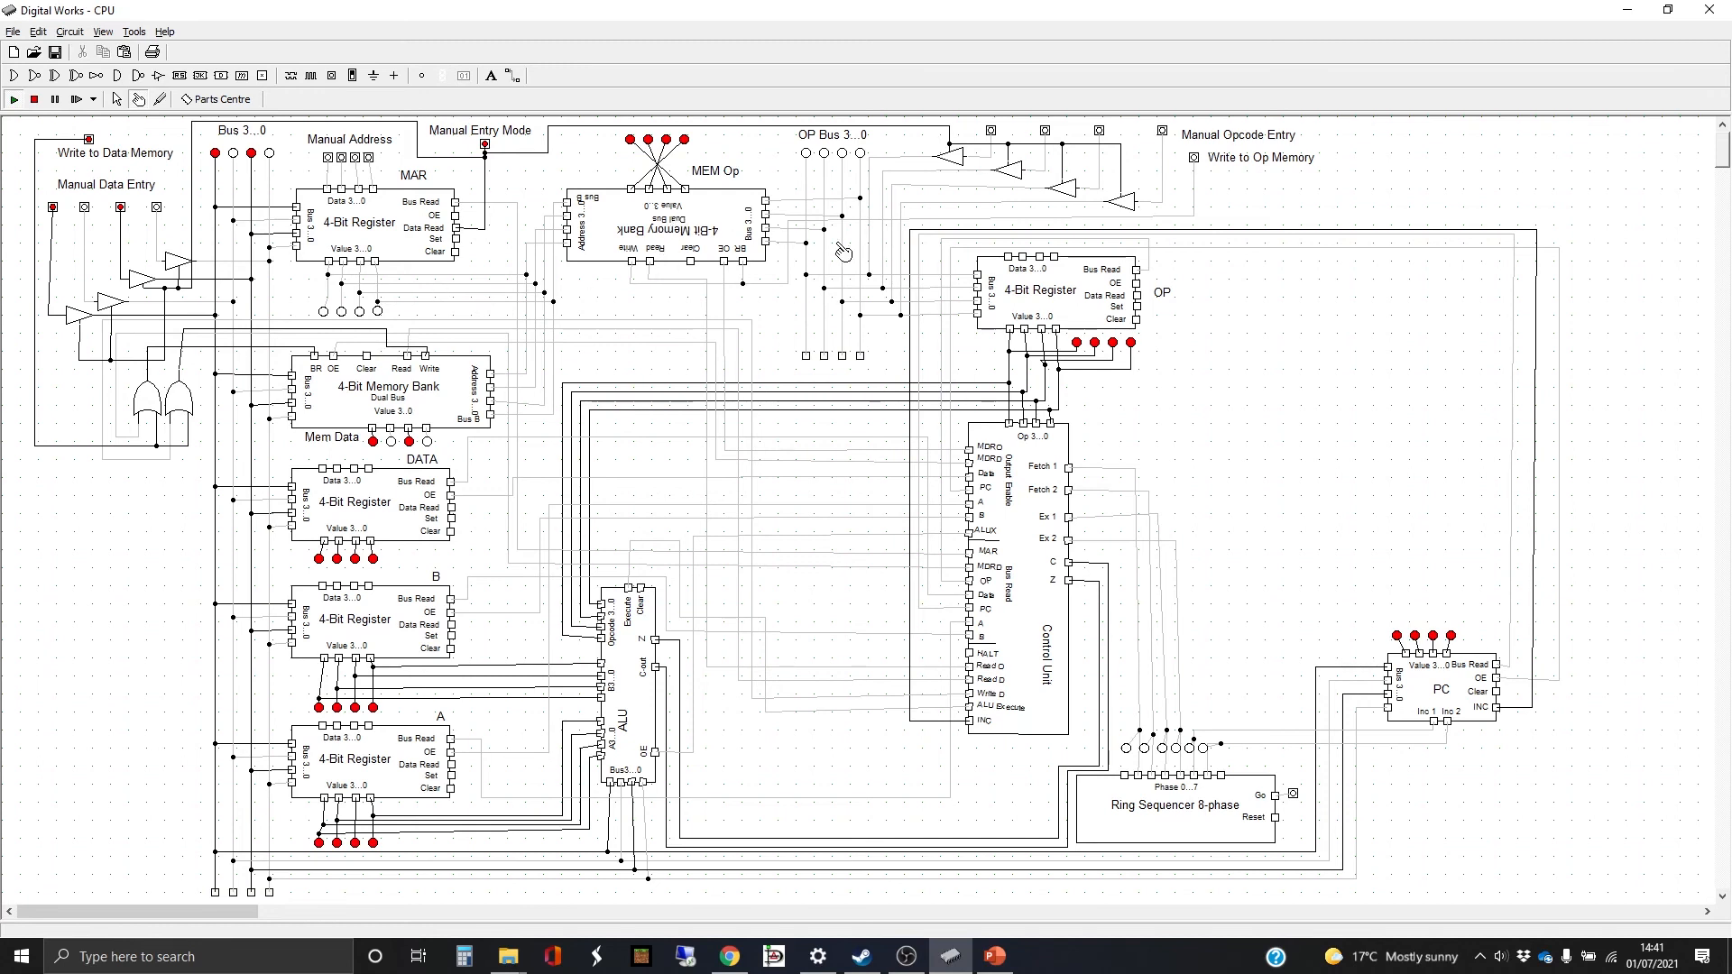
Set the Manual Opcode Entry inputs to 0111.
click(1044, 131)
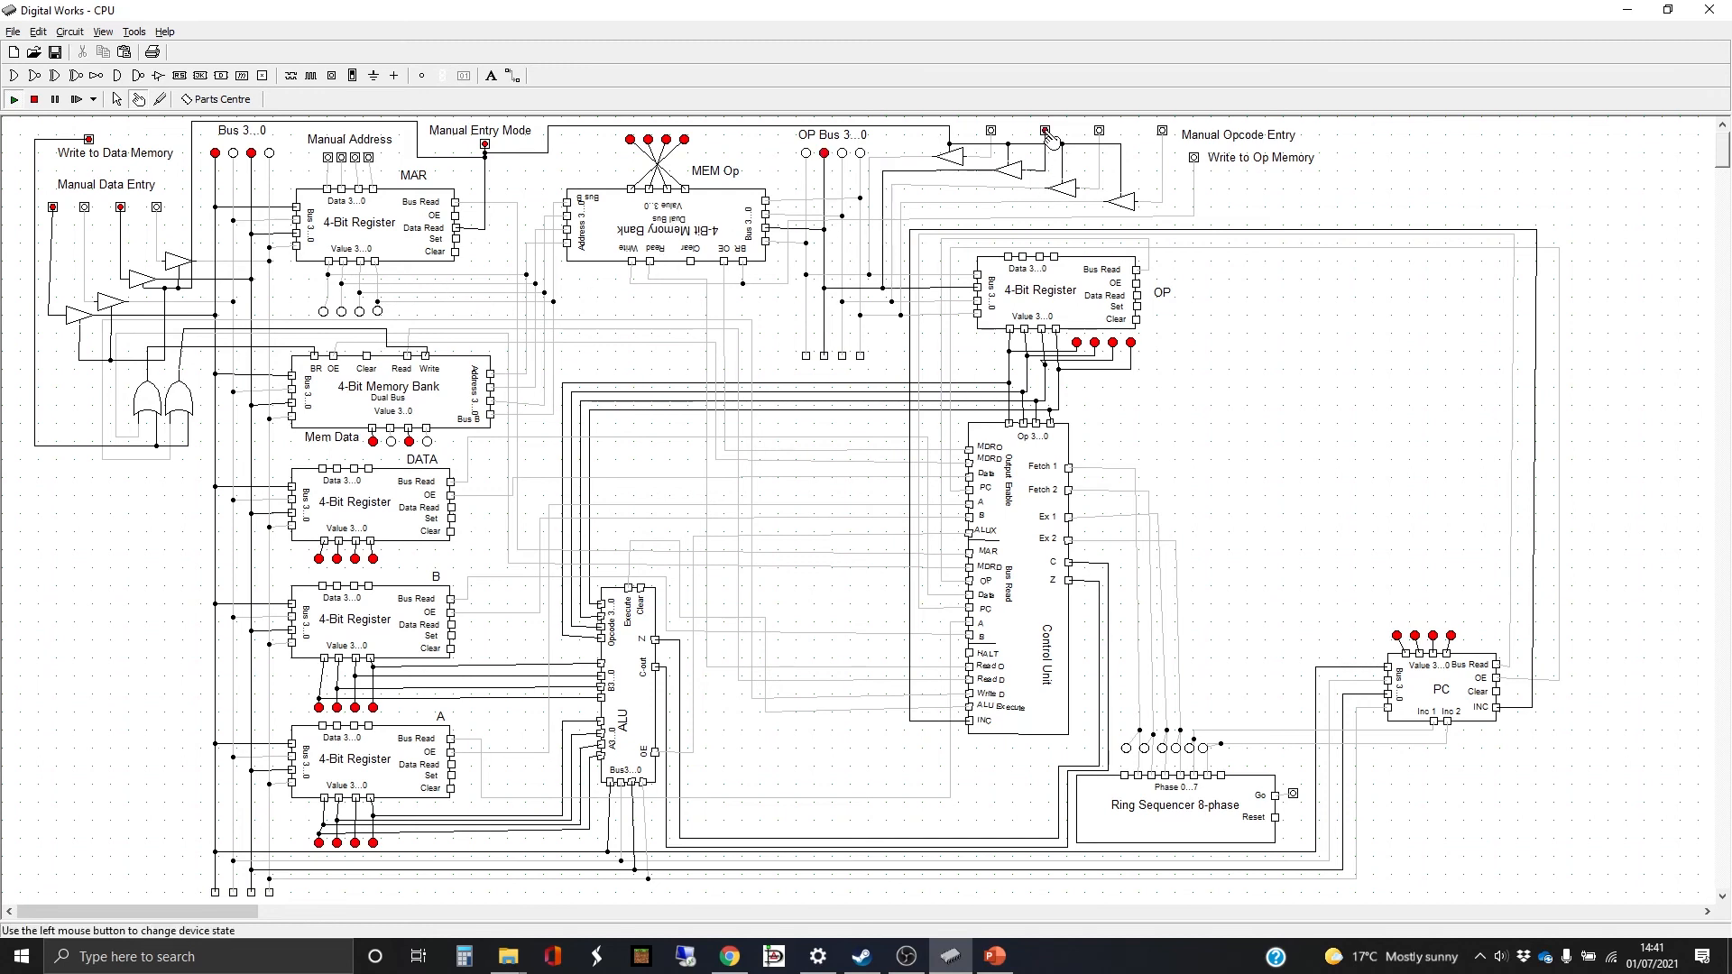
click(1098, 132)
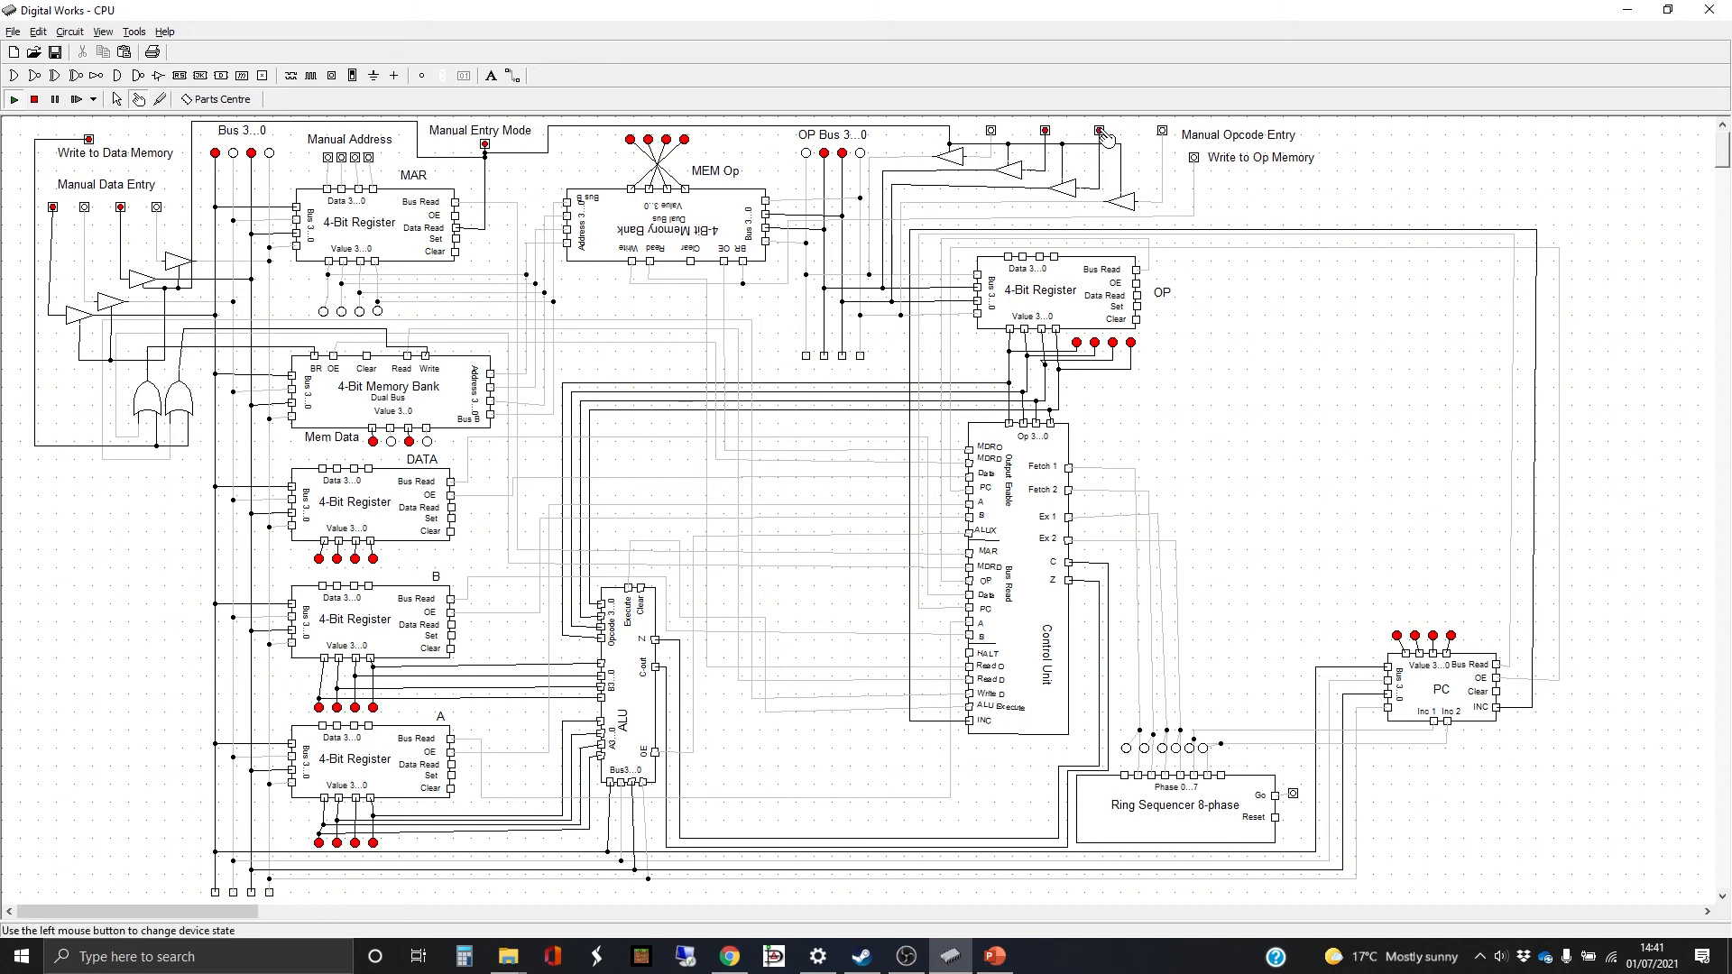
click(1163, 132)
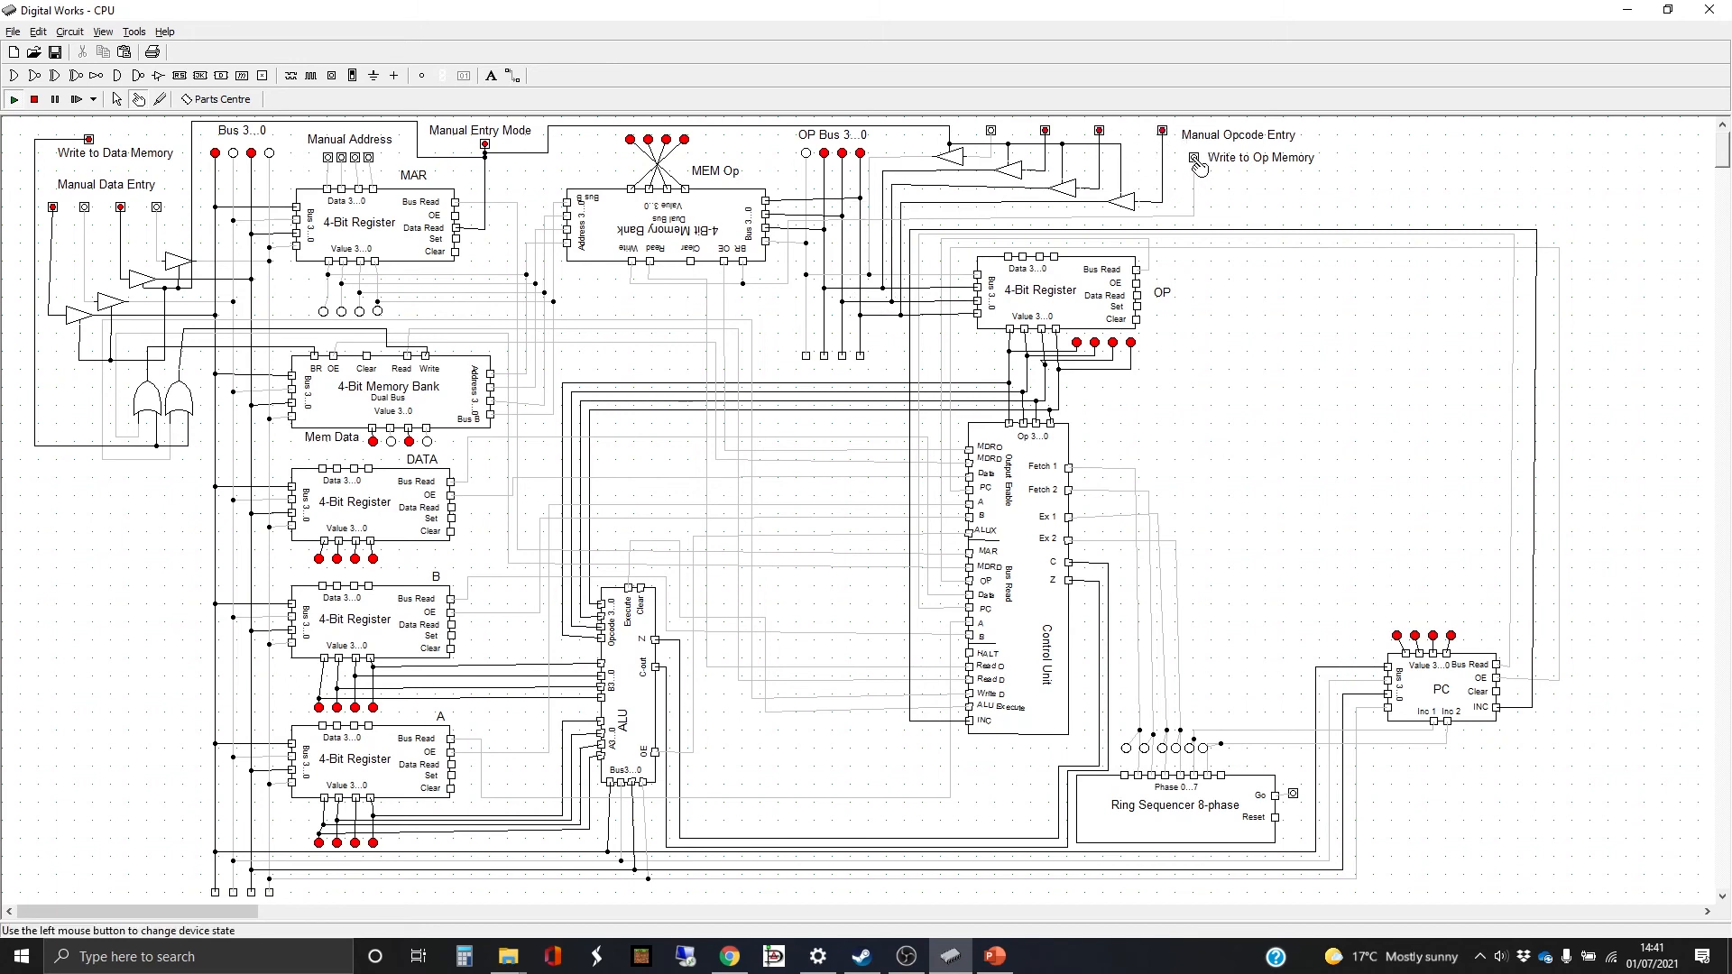
Store the entered opcode at address 0000 by switching Write to Op Memory on and off again.
click(1195, 161)
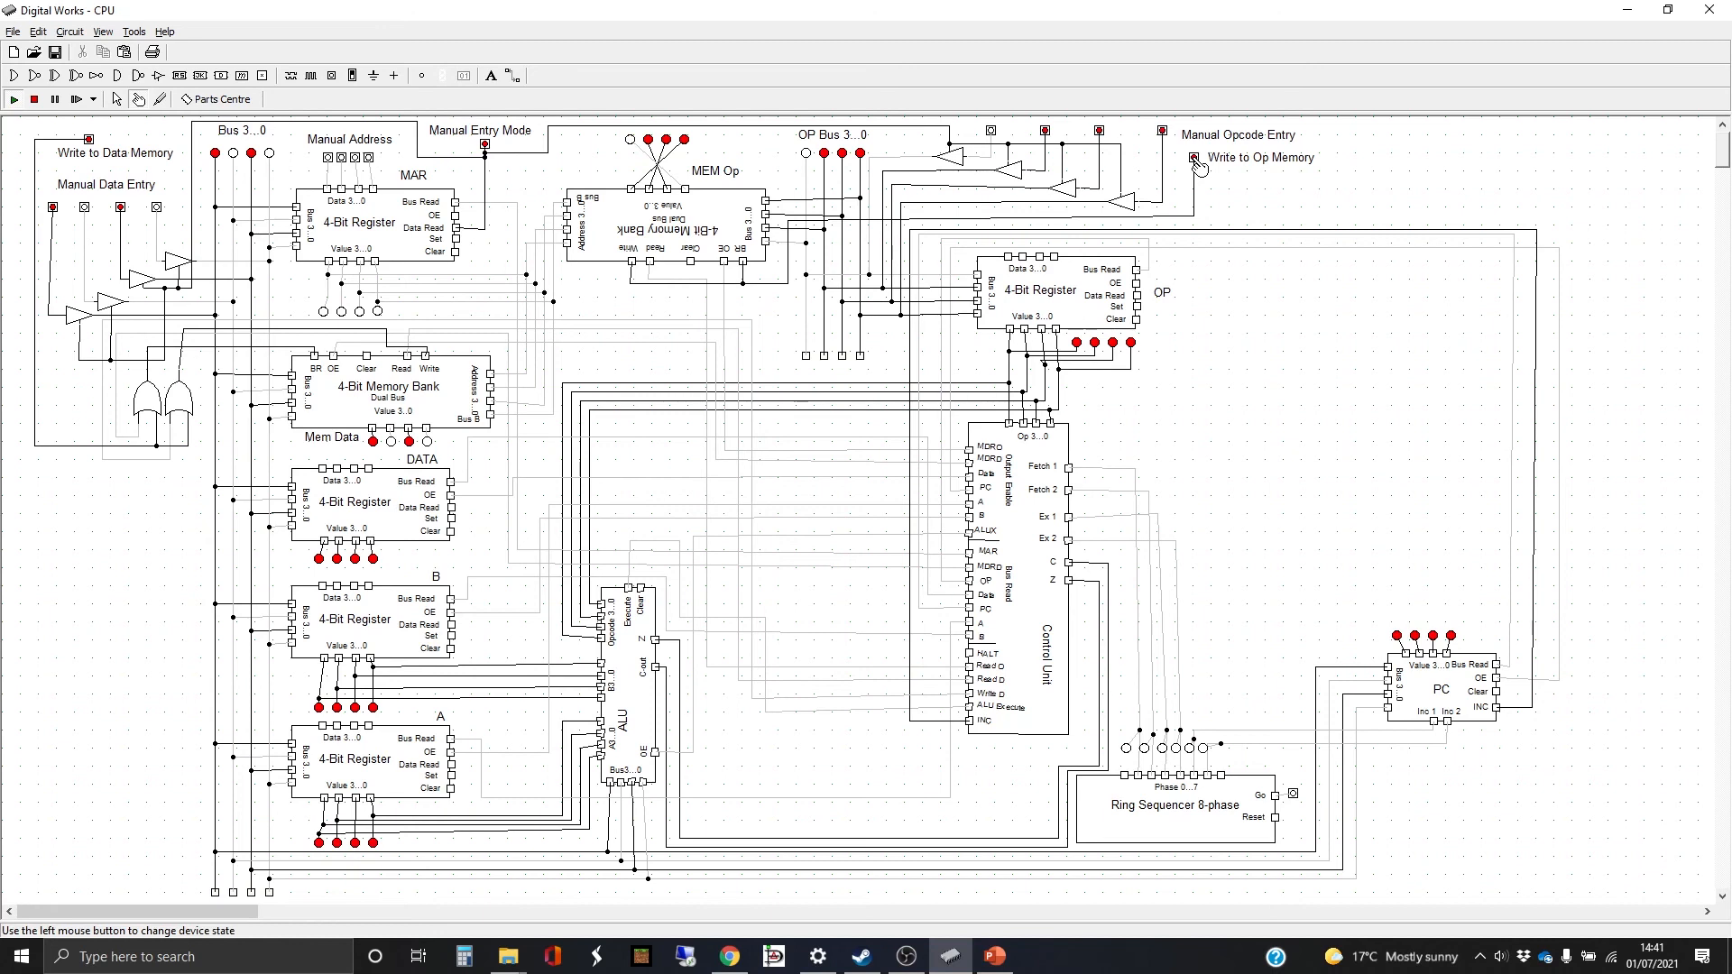
click(1195, 159)
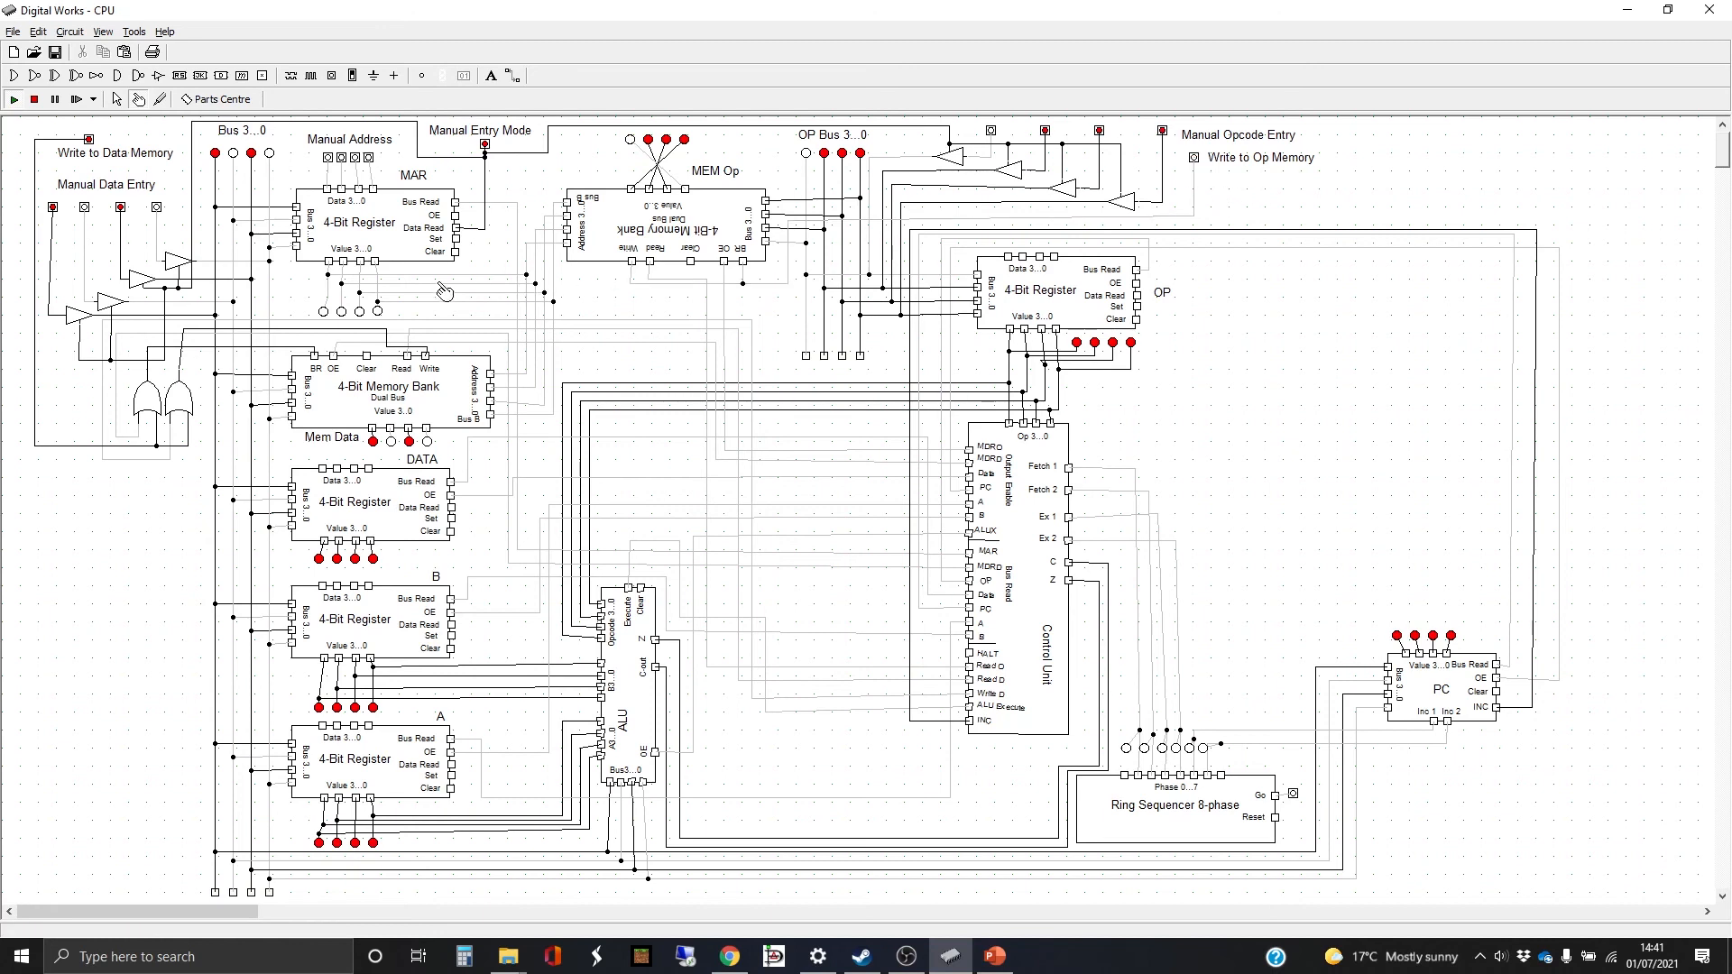
Set both the Manual Data Entry and the Manual Opcode Entry inputs to 1000.
click(122, 209)
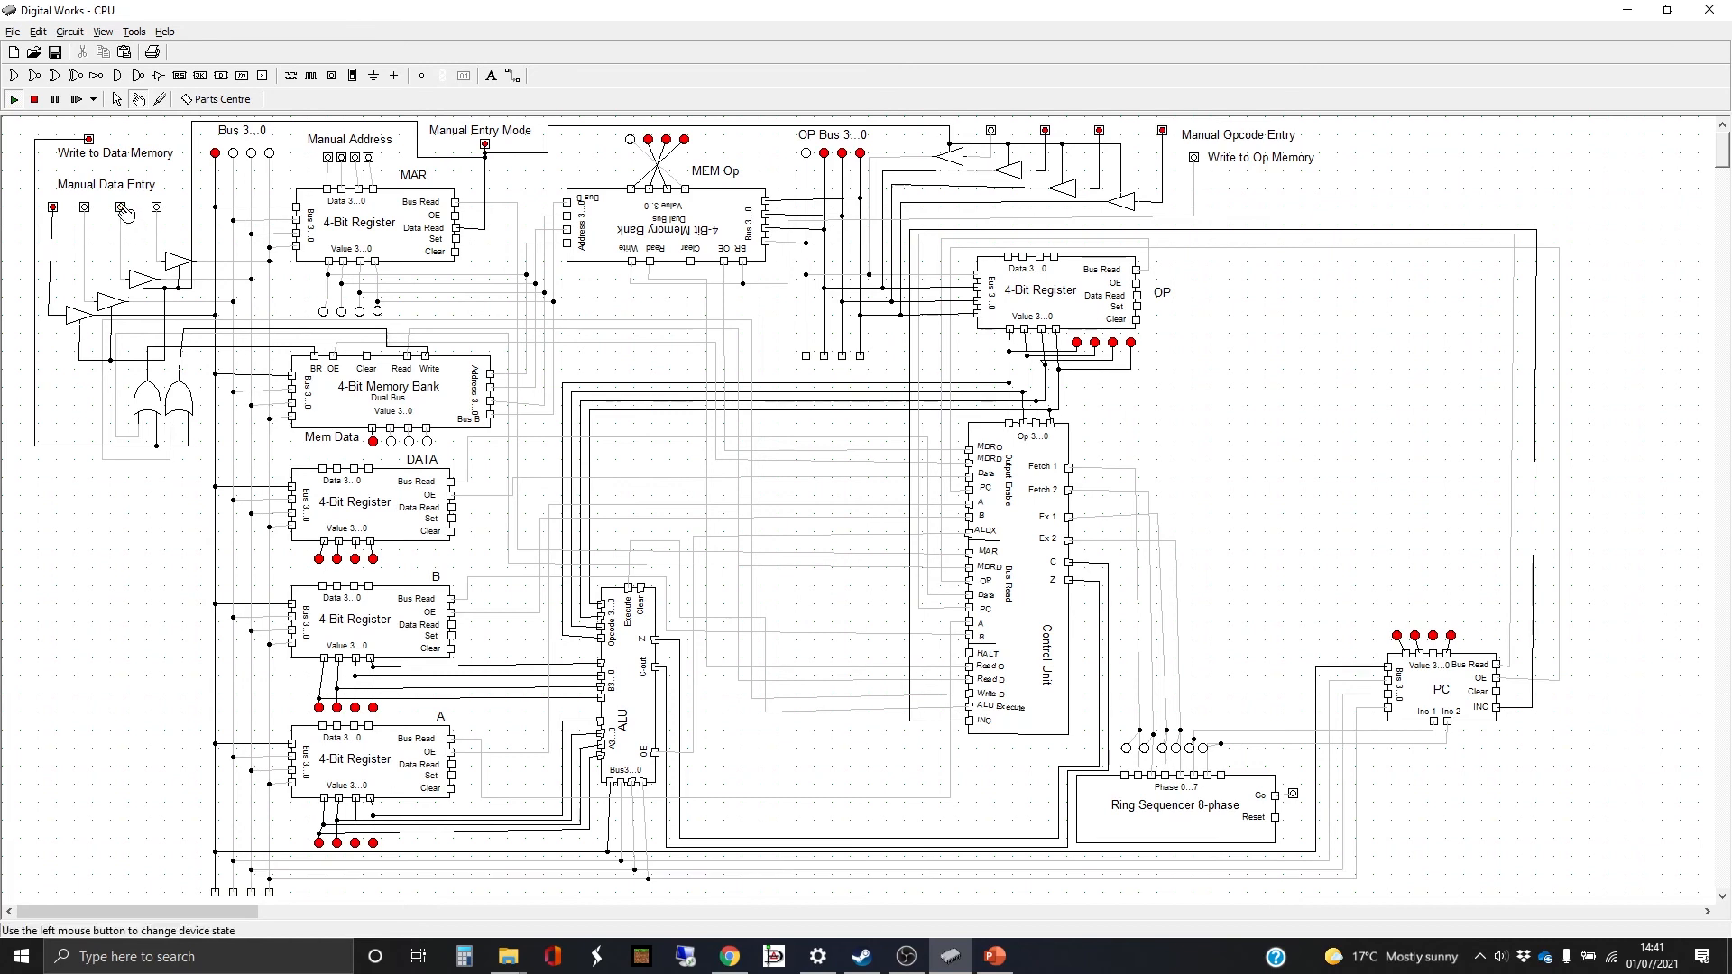
click(991, 130)
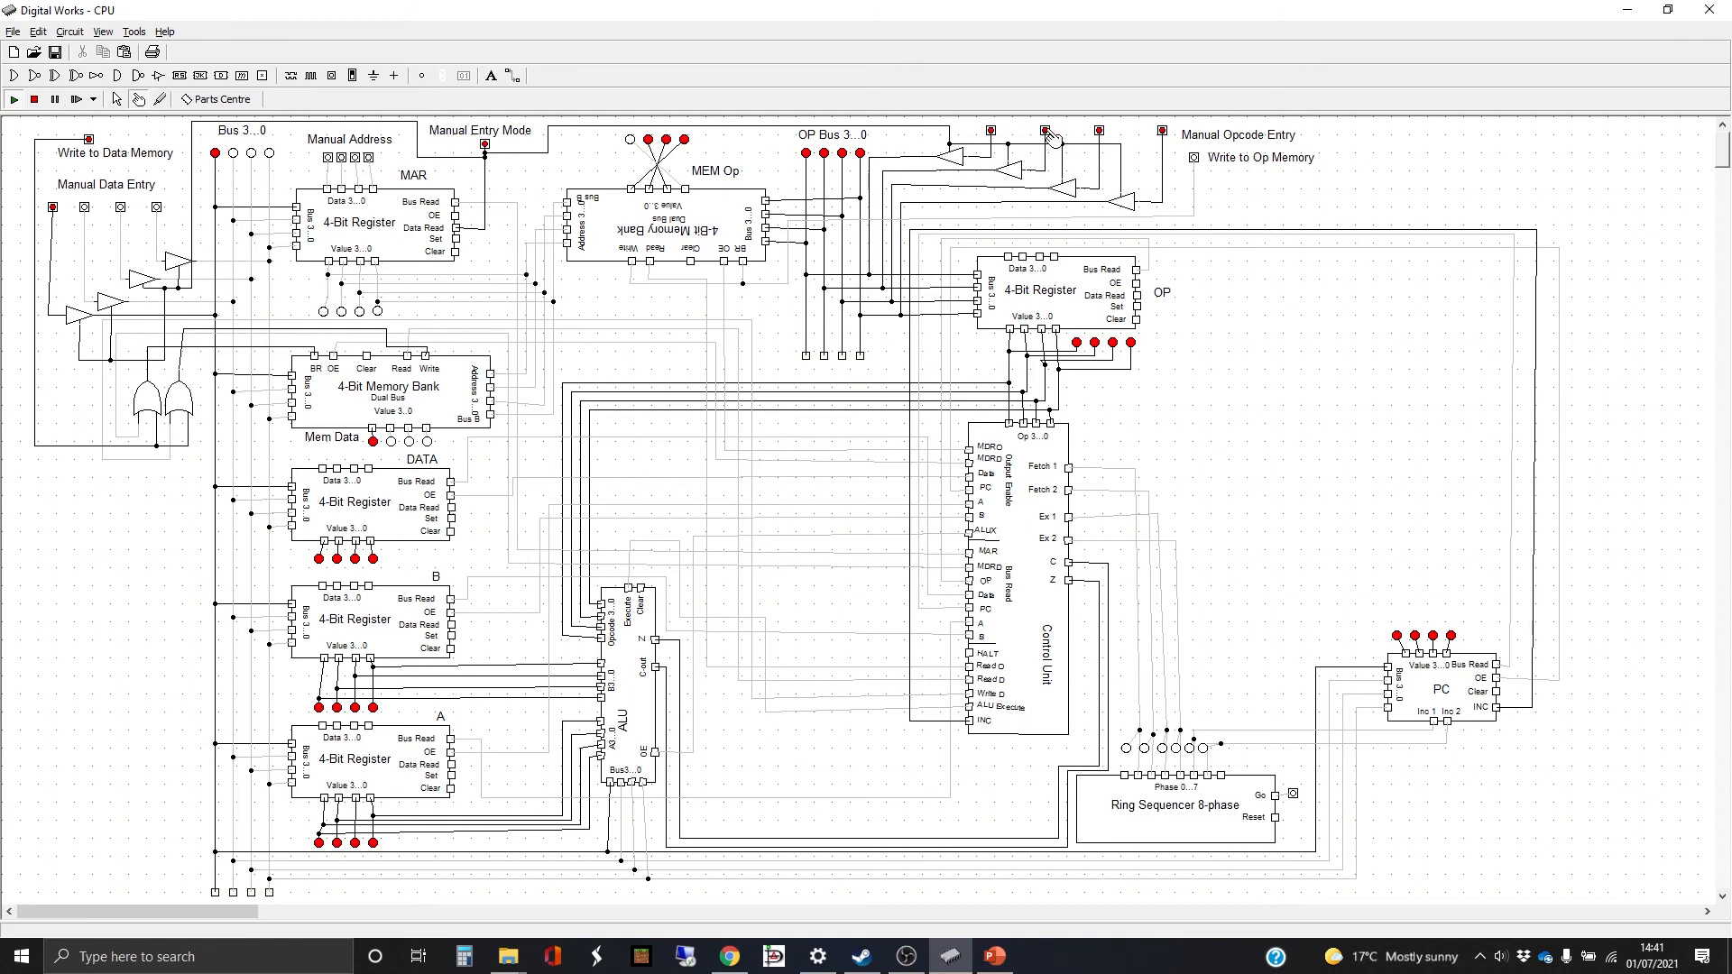
click(1045, 132)
click(1099, 132)
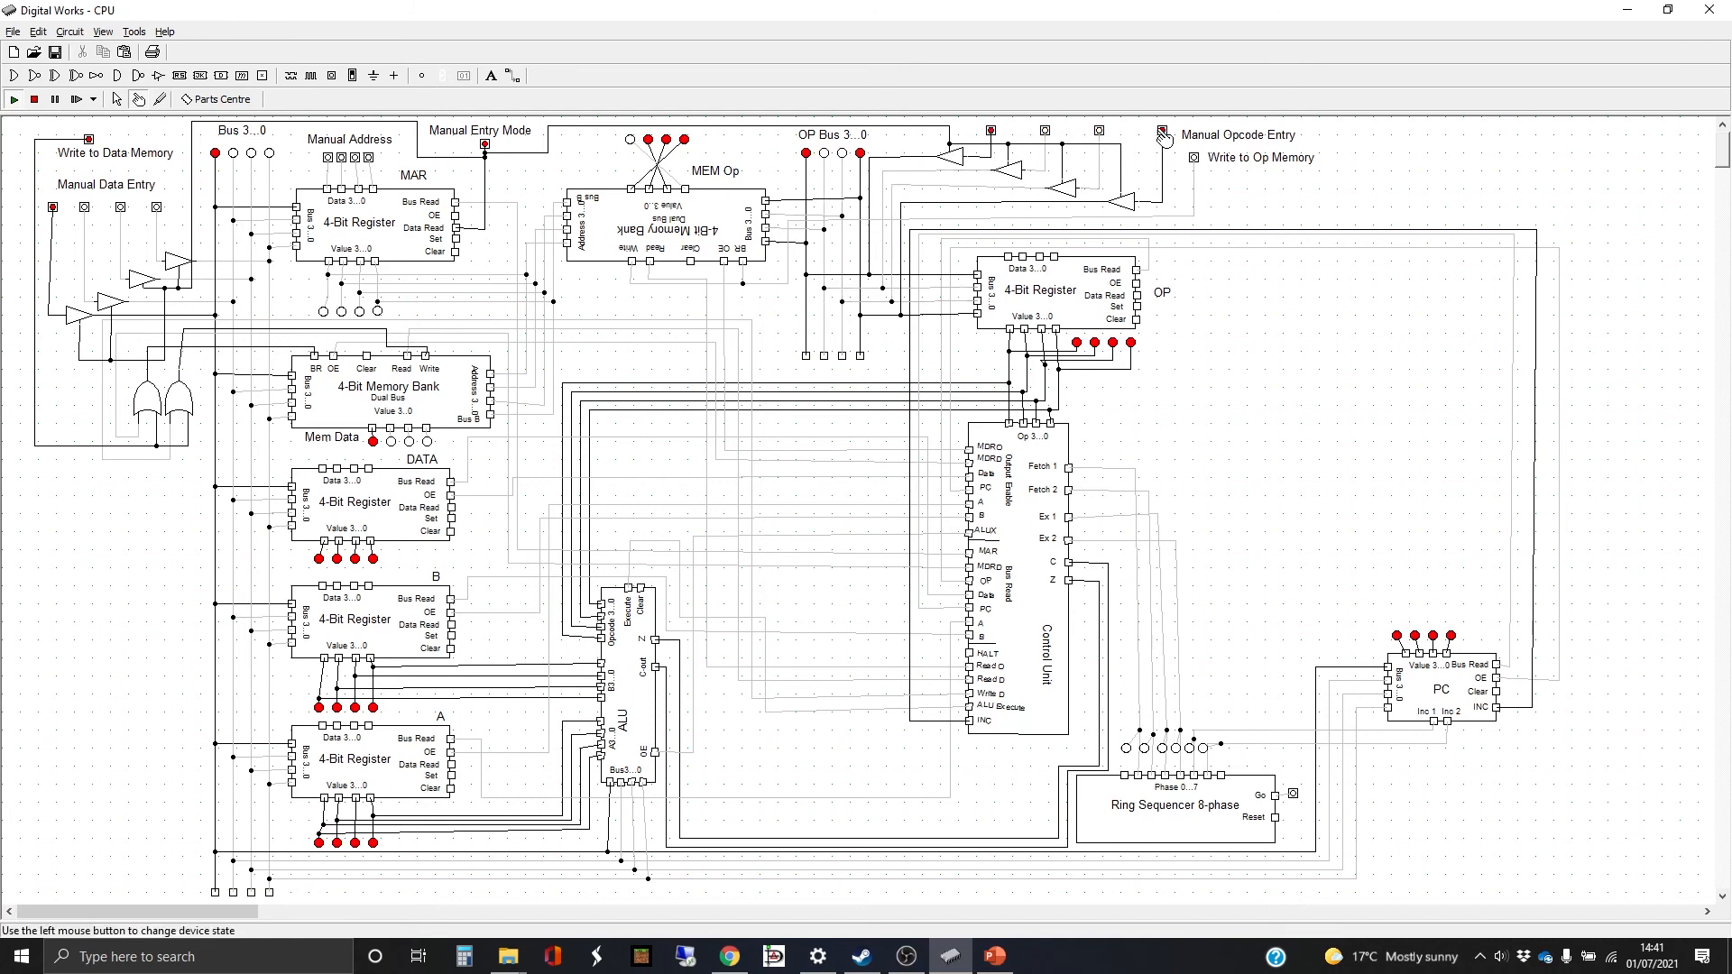
click(1161, 131)
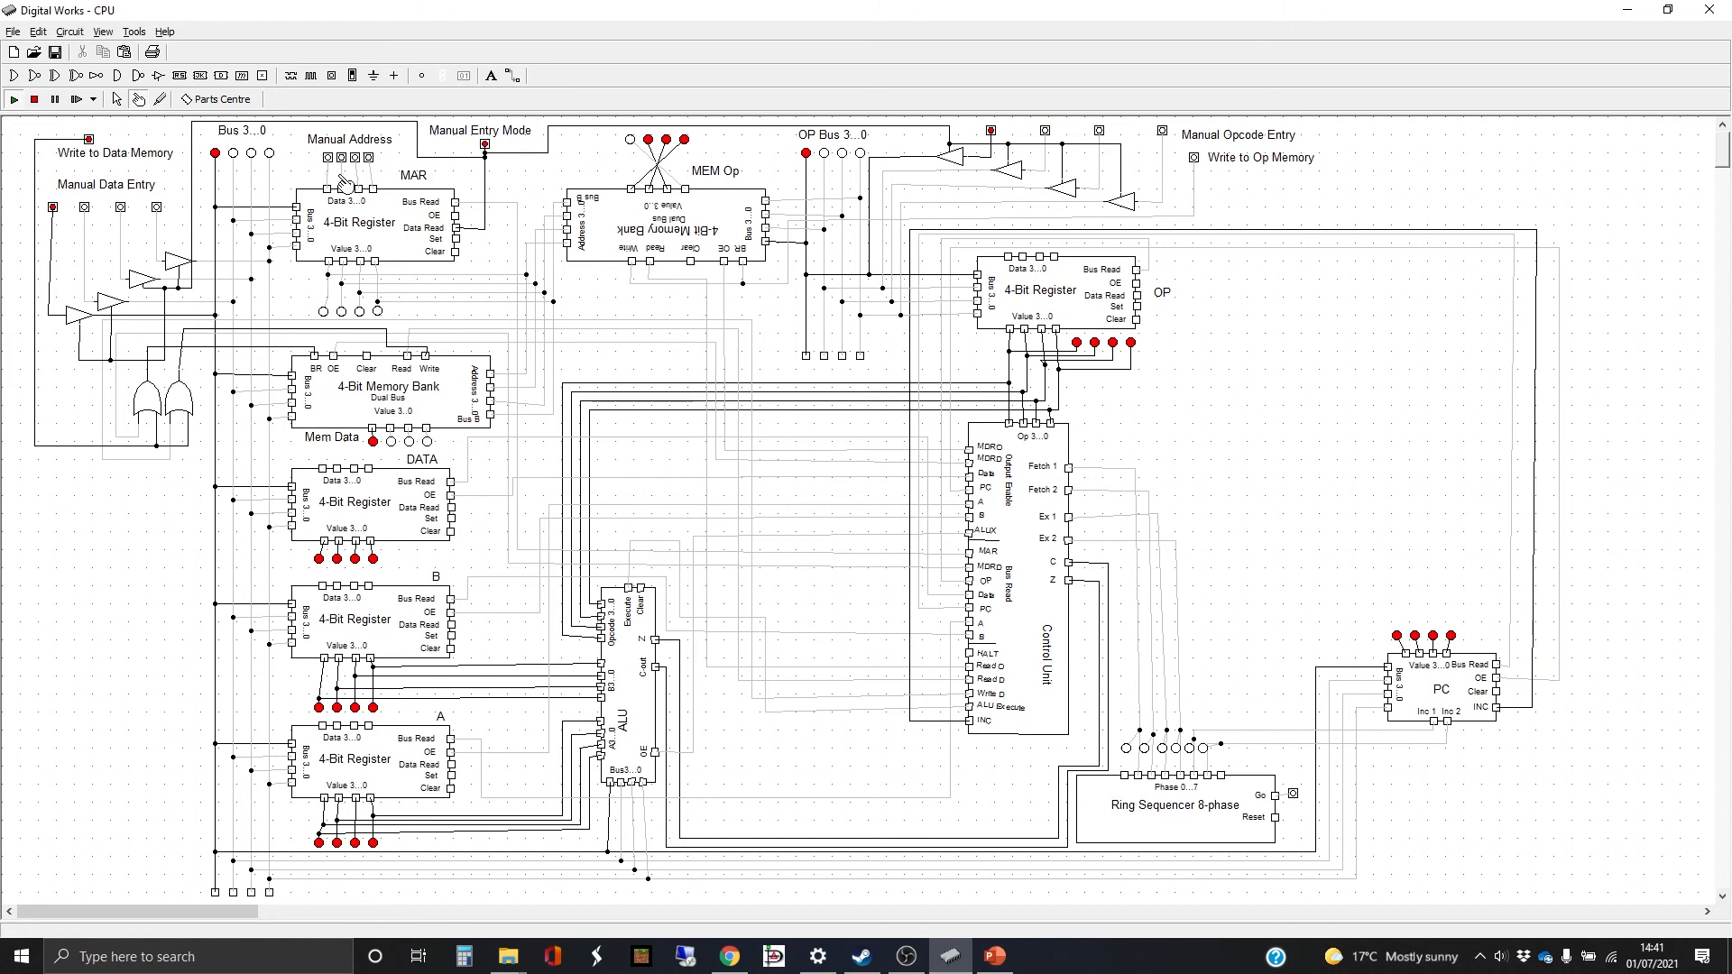
Set the Manual Address to 0001 and write the entered data and opcode to their memory banks, leaving both write switches off.
click(370, 159)
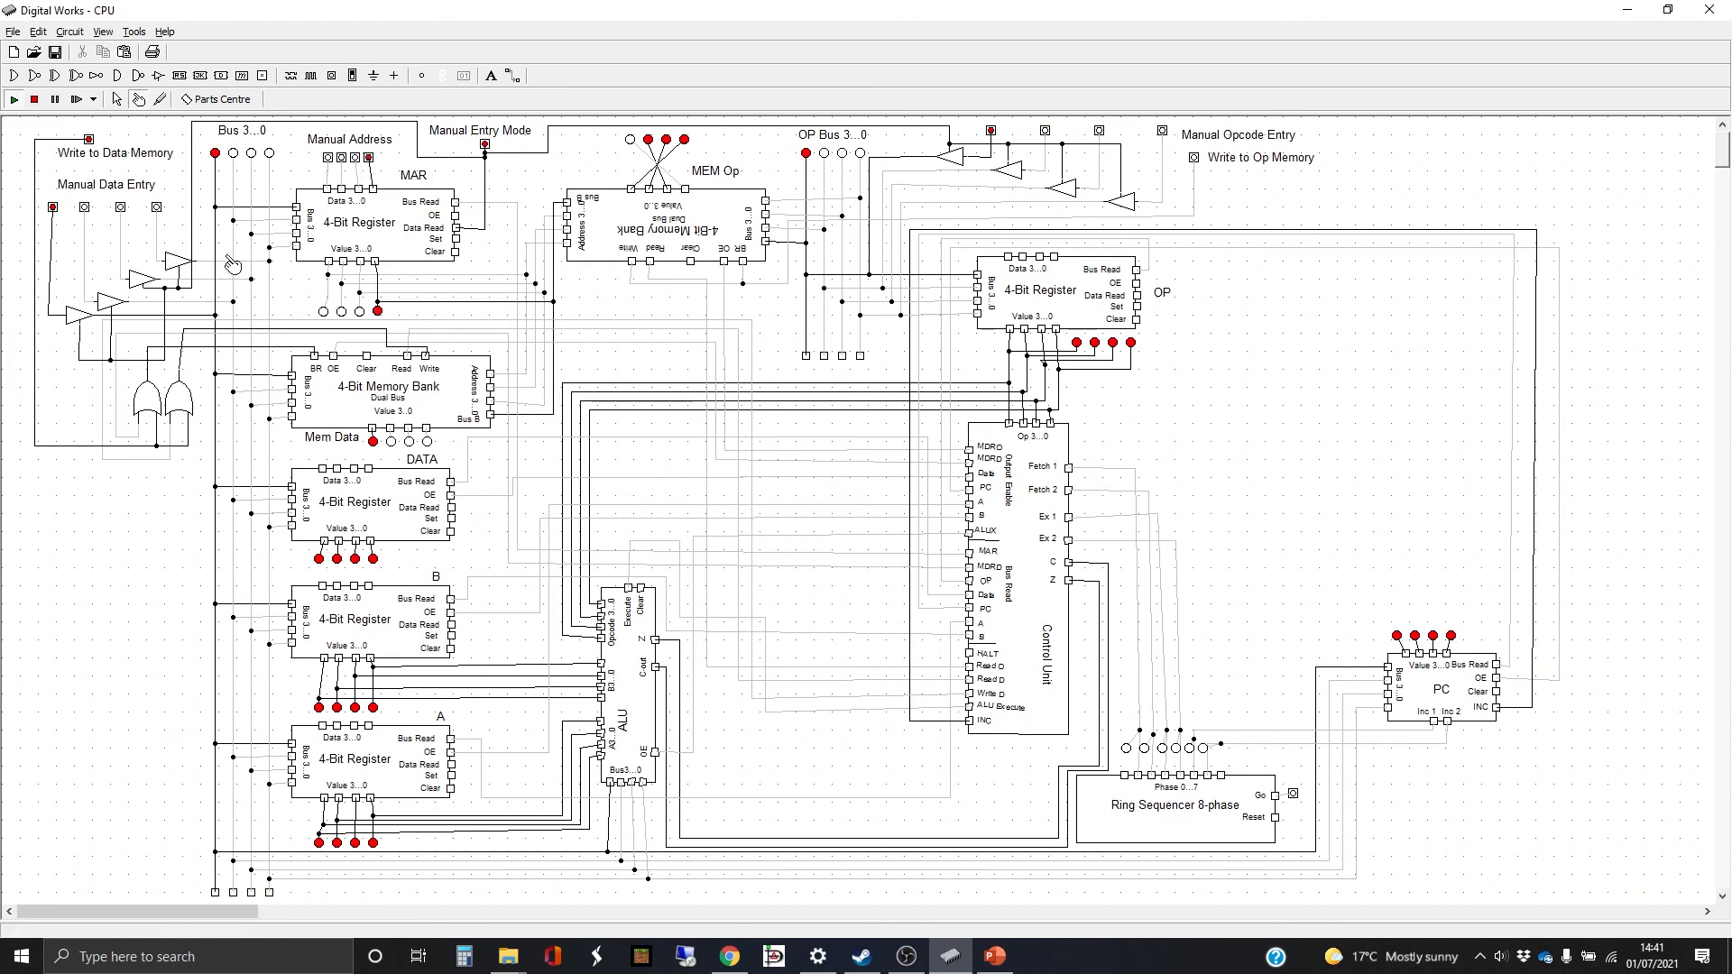
click(90, 140)
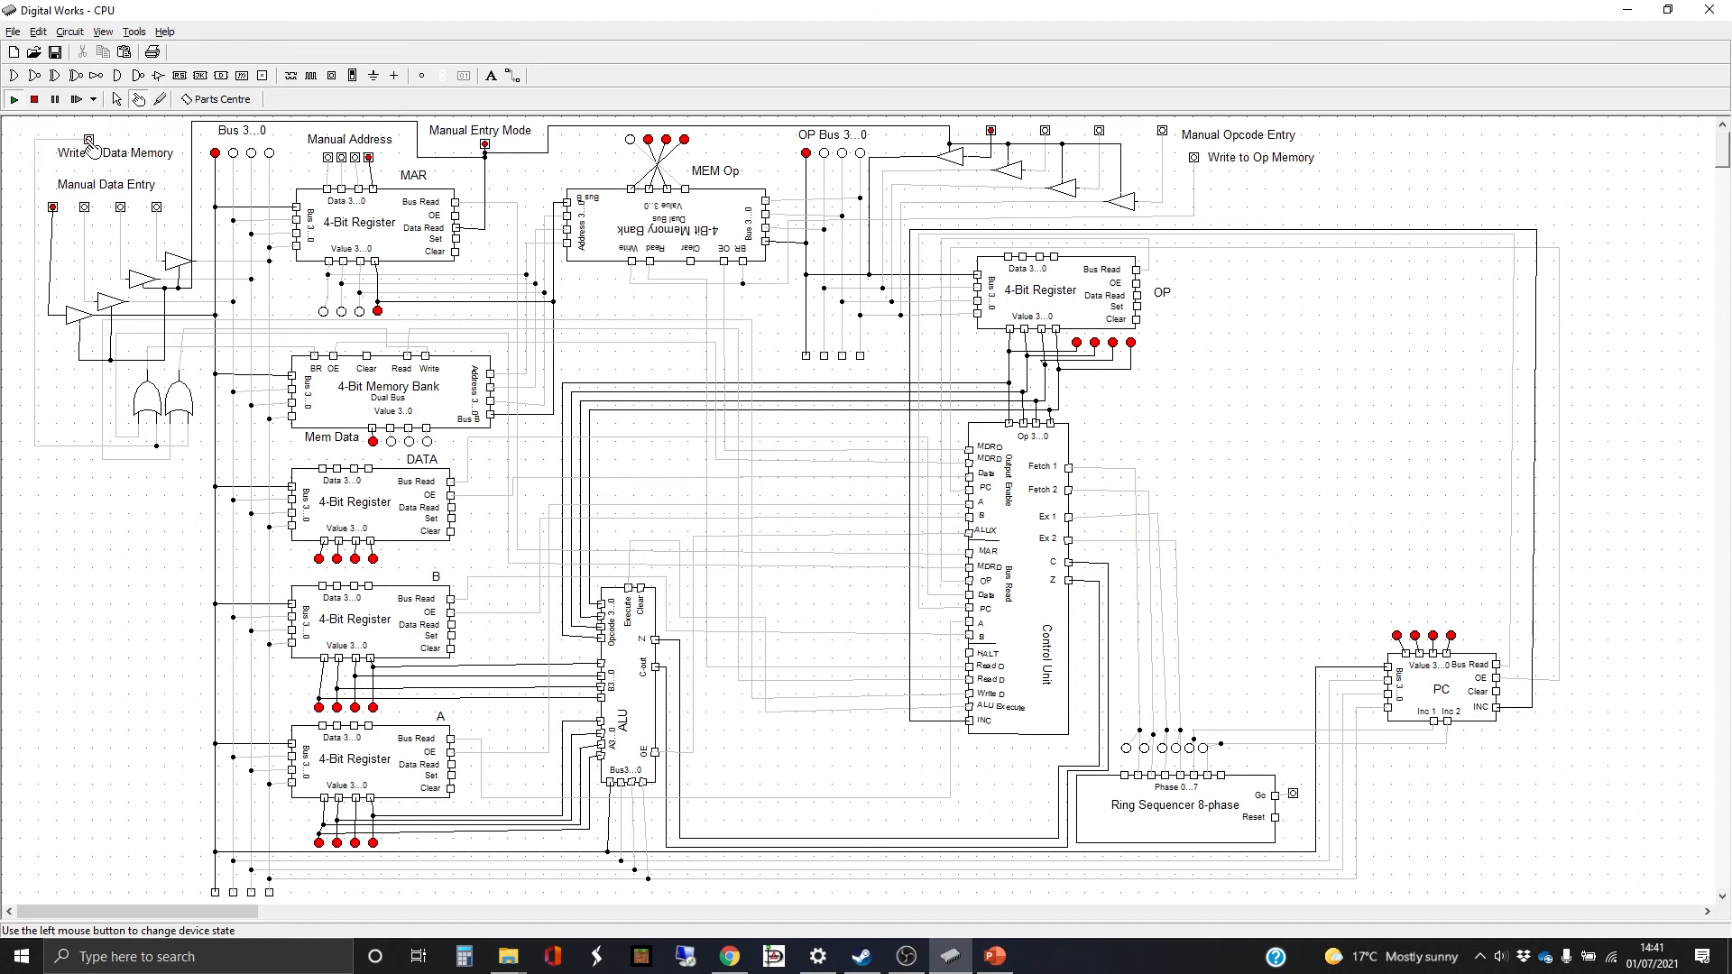
click(89, 141)
click(90, 141)
click(1195, 160)
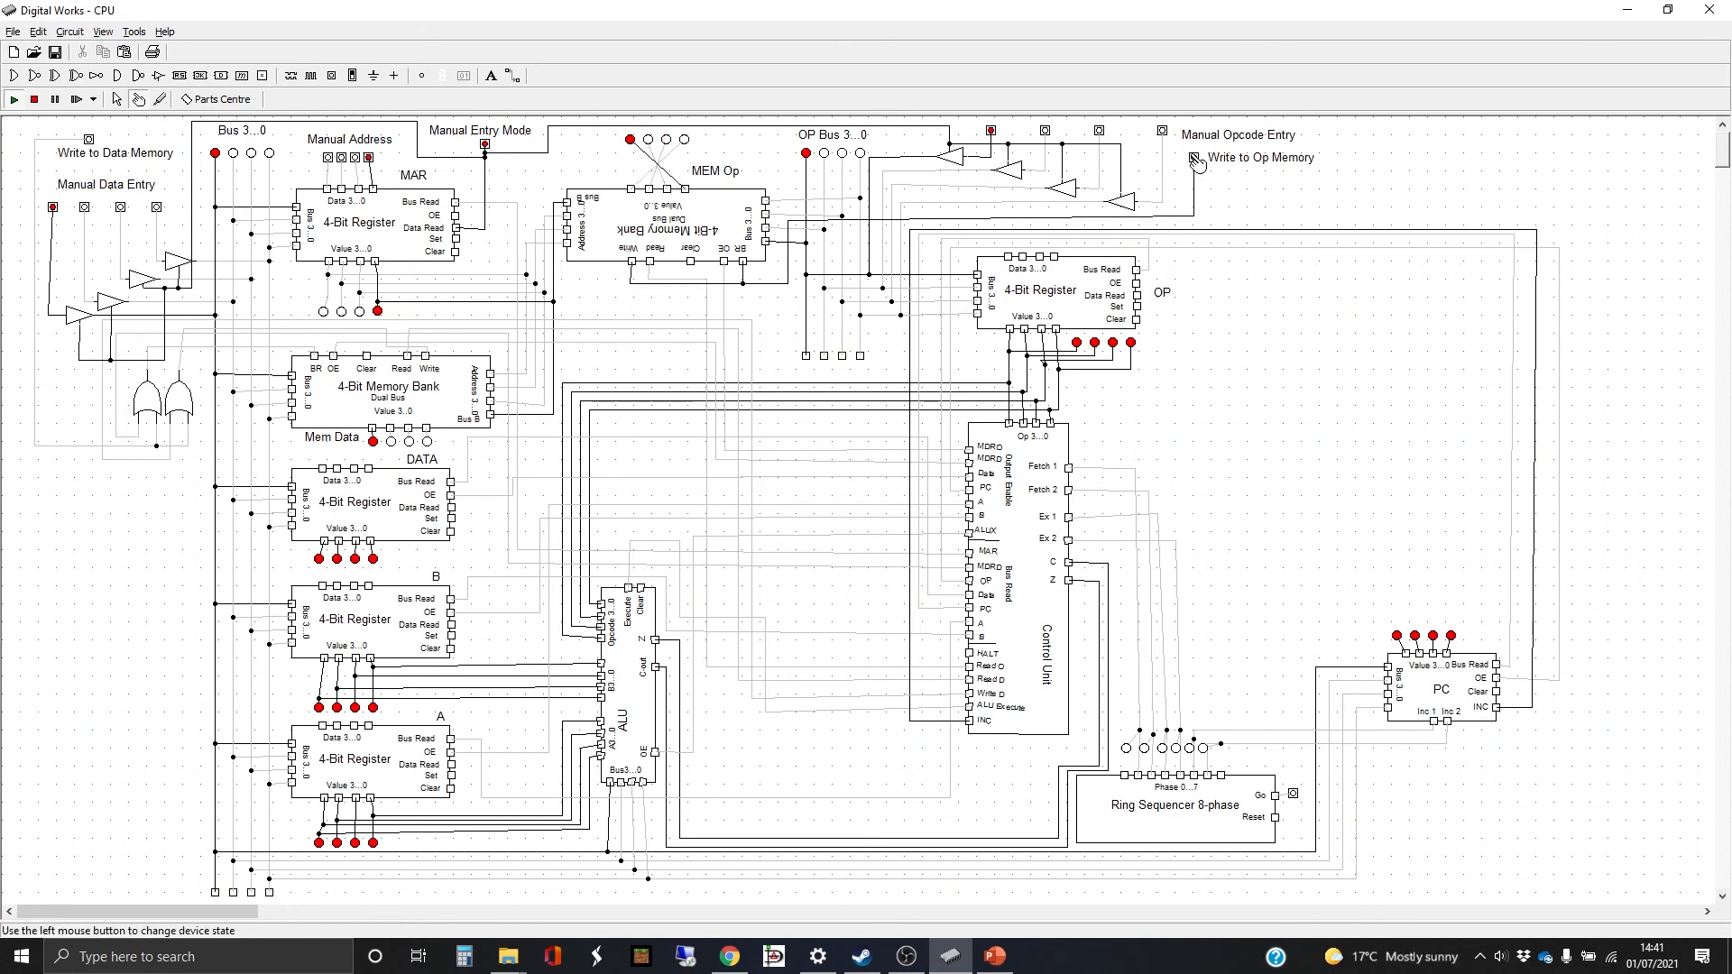
click(1195, 160)
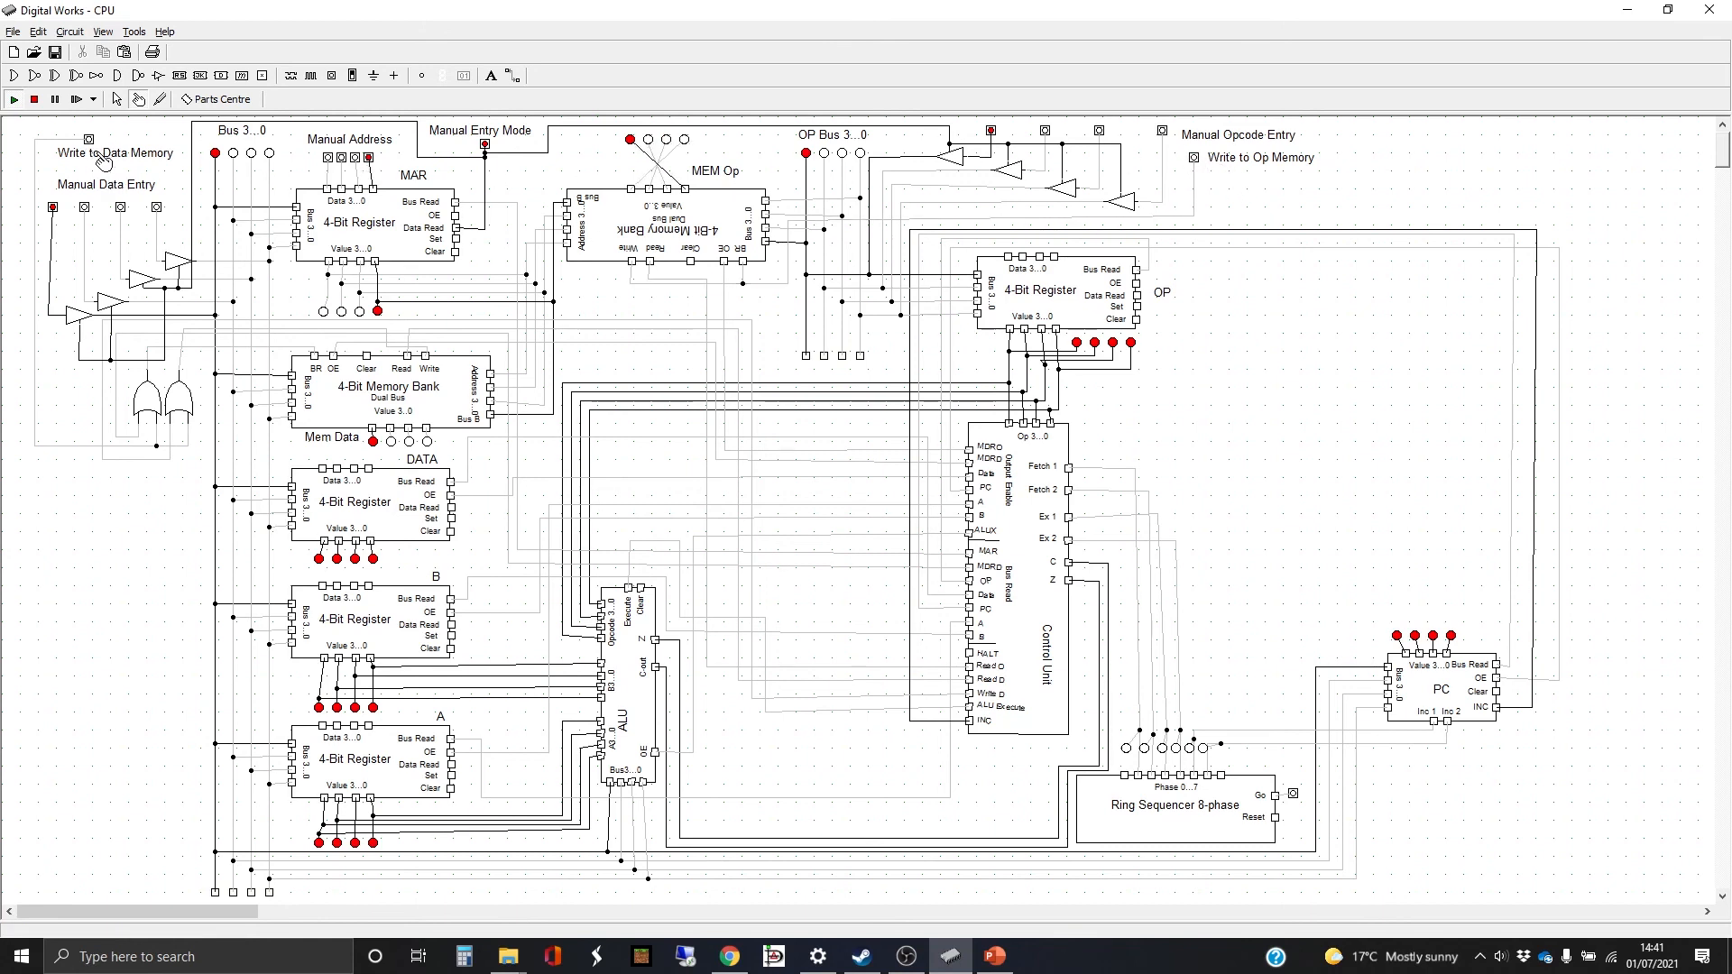
Set the Manual Data Entry inputs to 1010 and write them to data memory at Manual Address 0000.
click(120, 206)
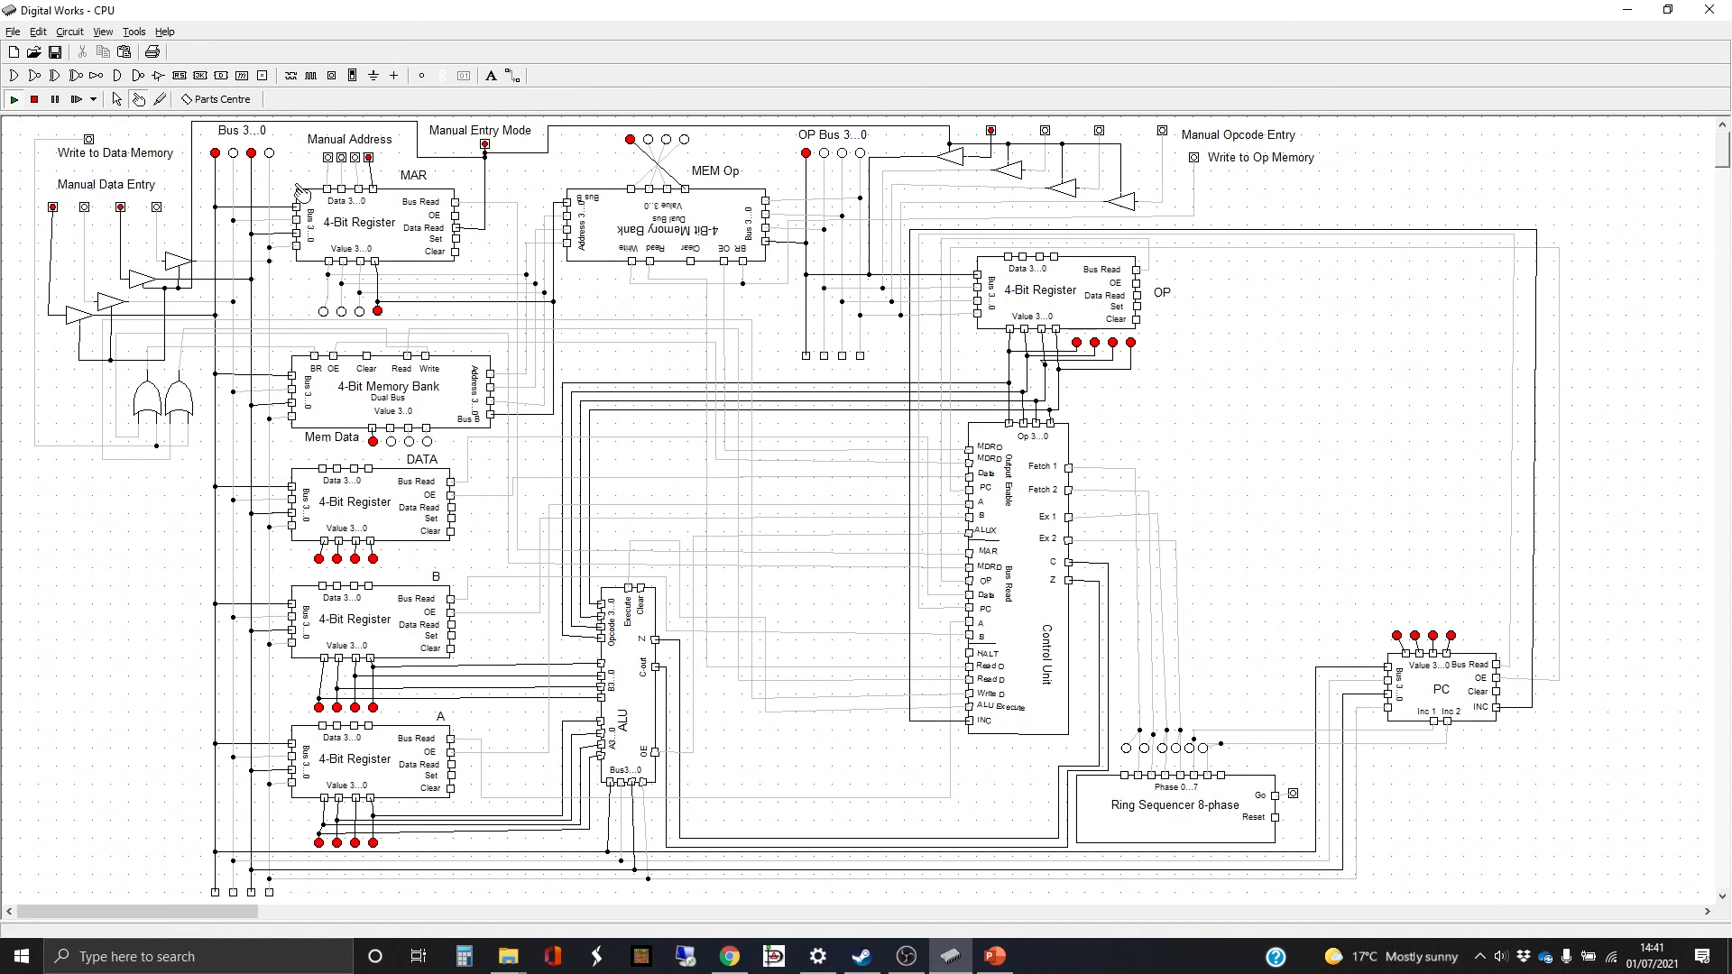
click(369, 157)
click(89, 143)
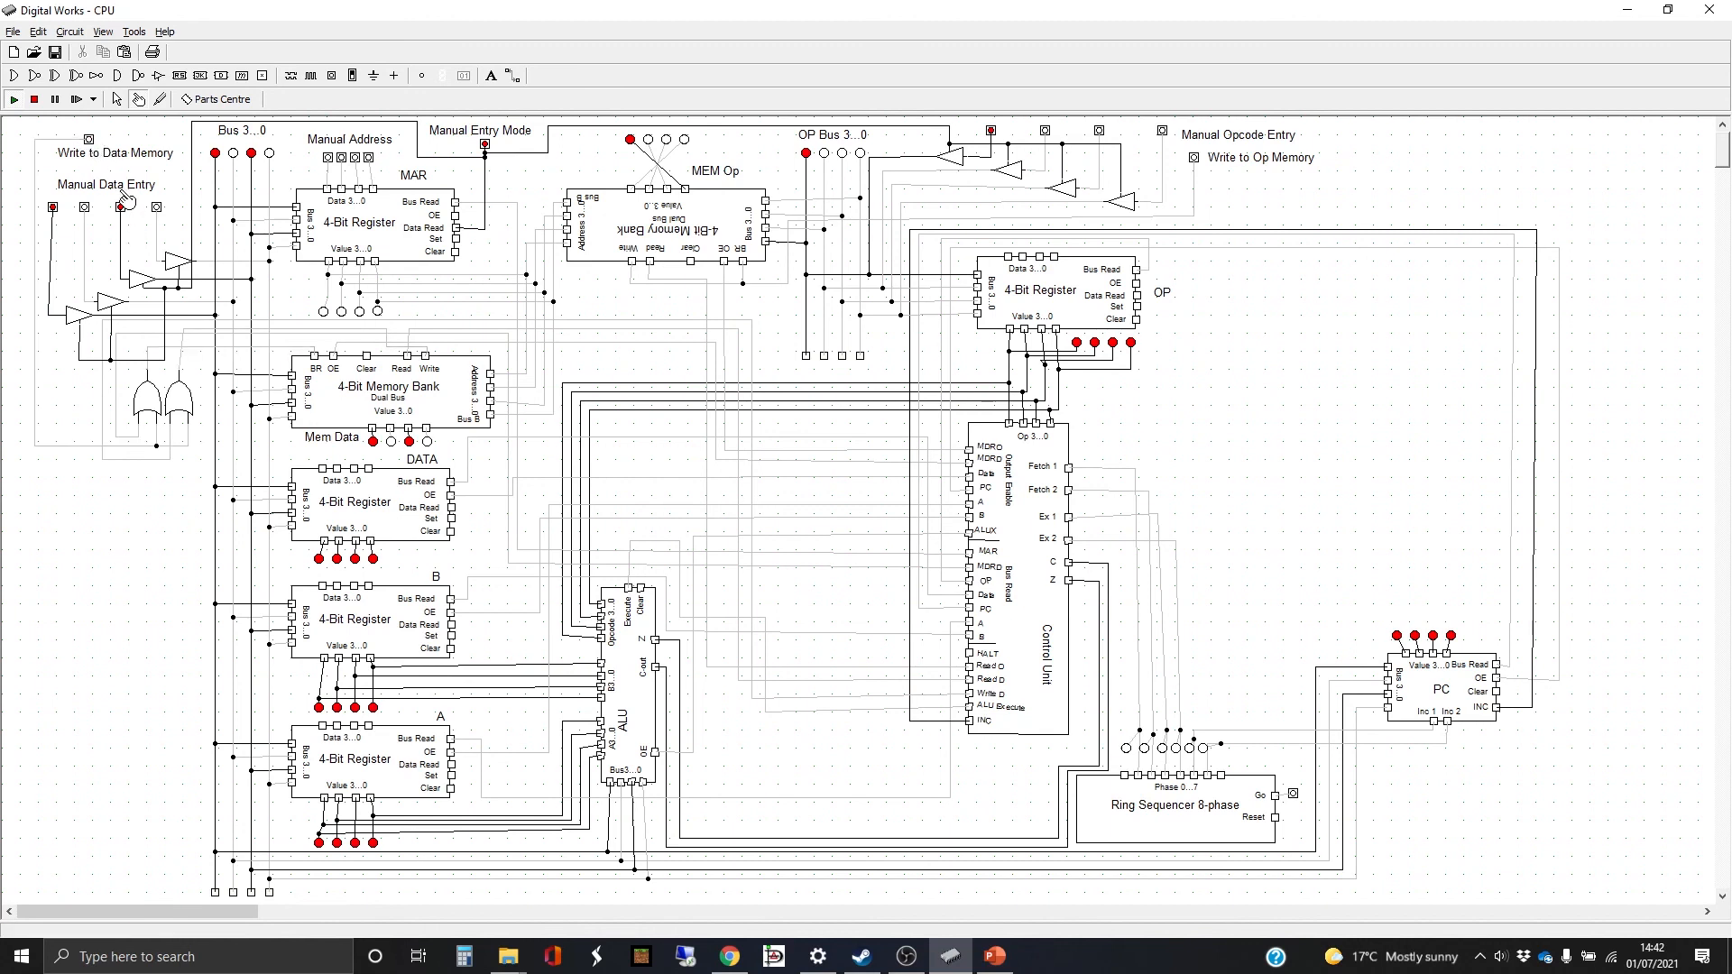
Switch off Manual Entry Mode and run the ring sequencer by turning its Go input on, then off.
click(486, 145)
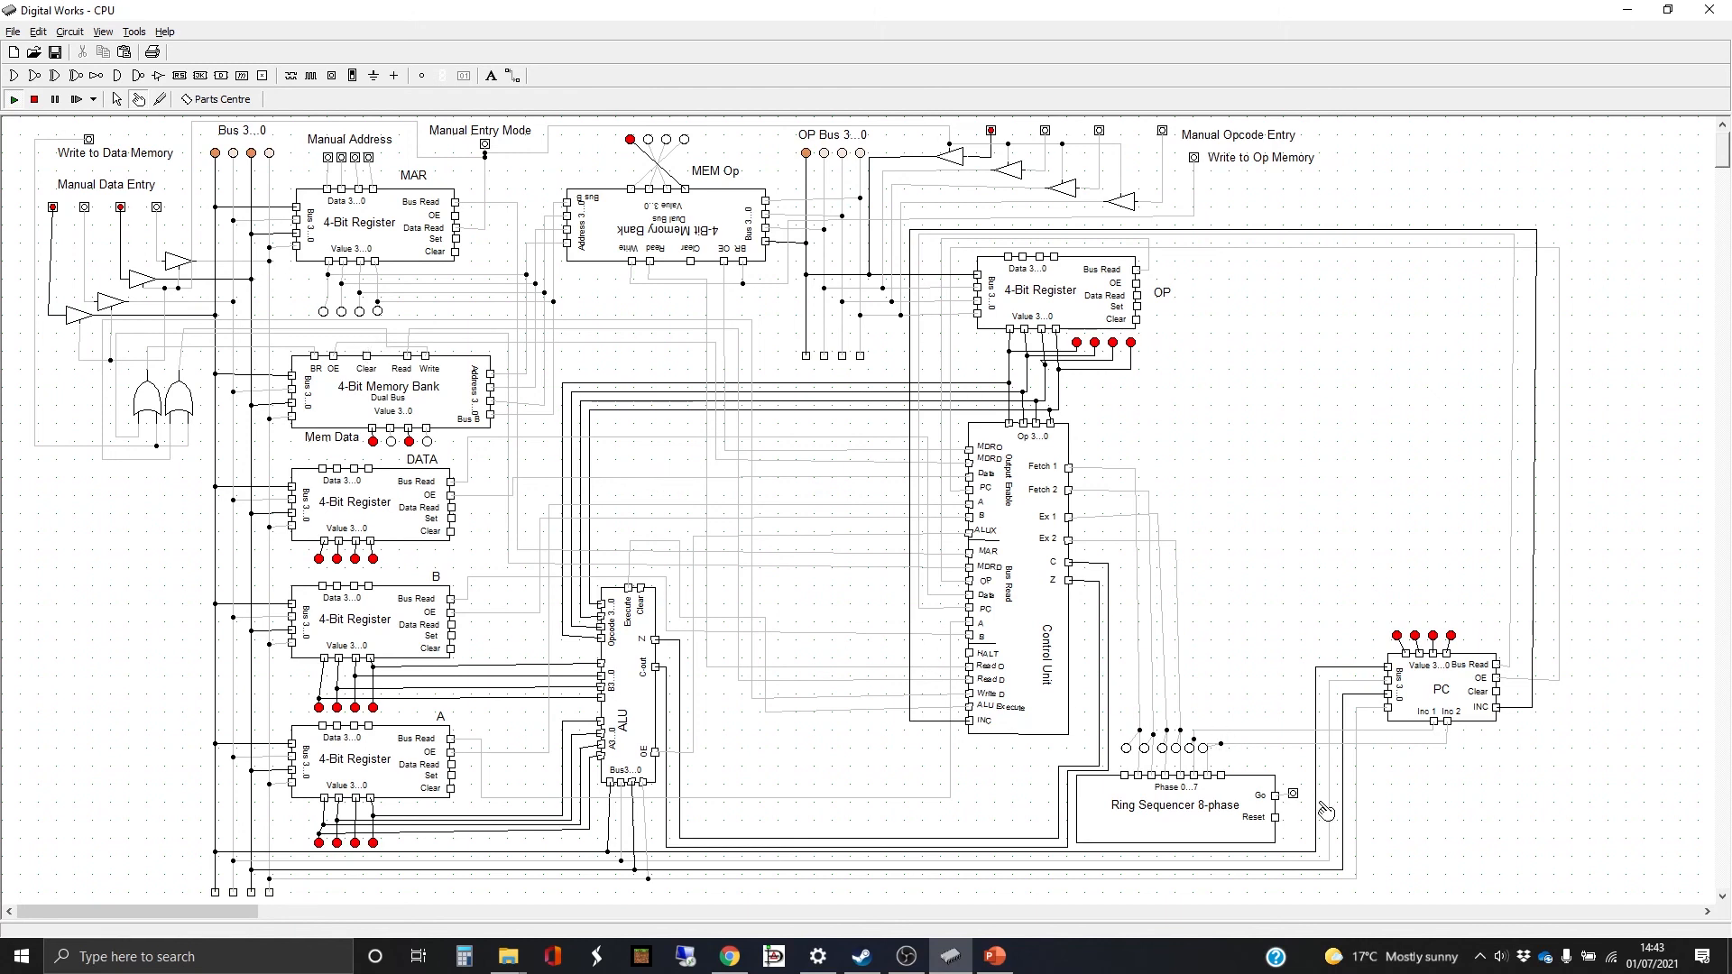
click(1294, 795)
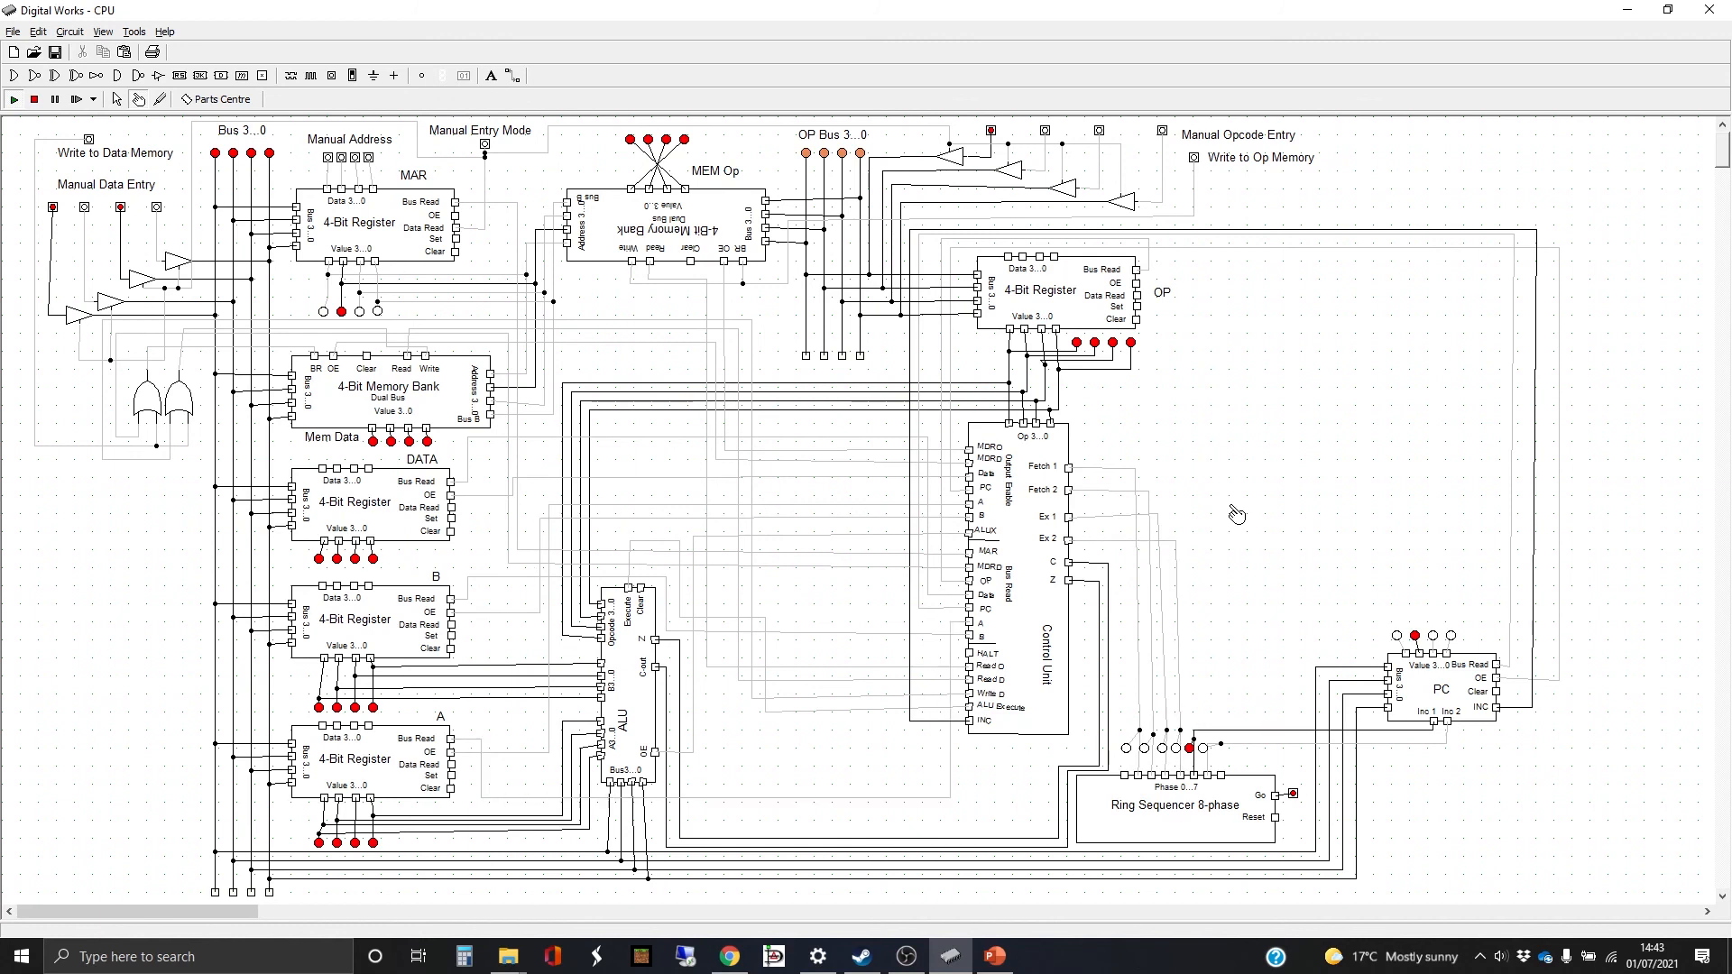
click(1293, 794)
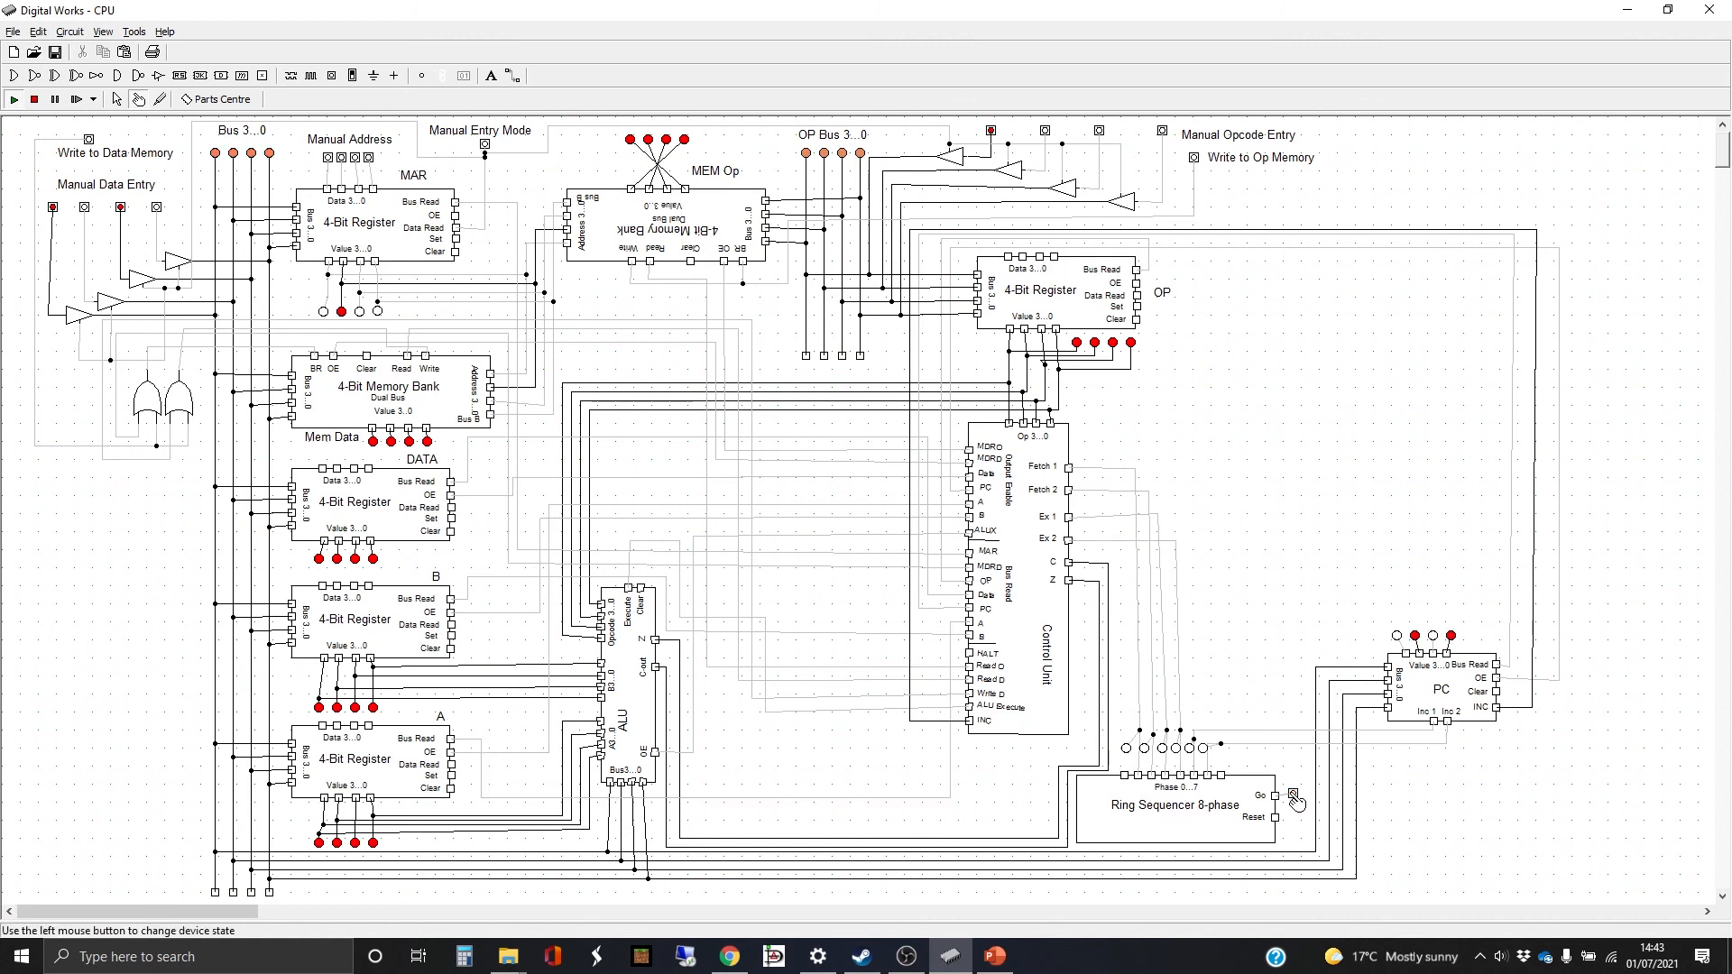